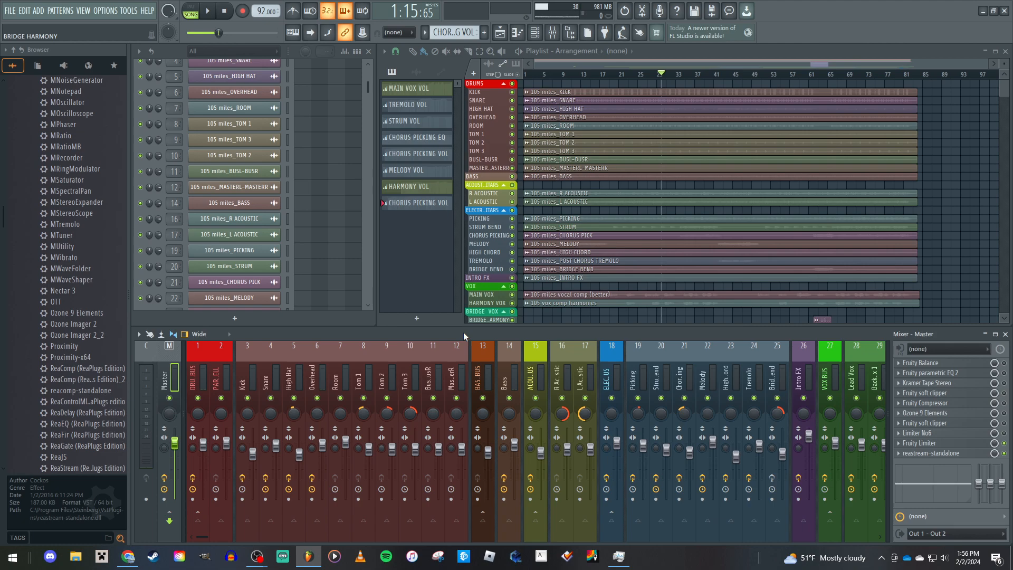
# Examine the drum bus, kick and tom tracks in the mixer and look over the remaining tracks through the bridge harmony sections
pyautogui.click(198, 375)
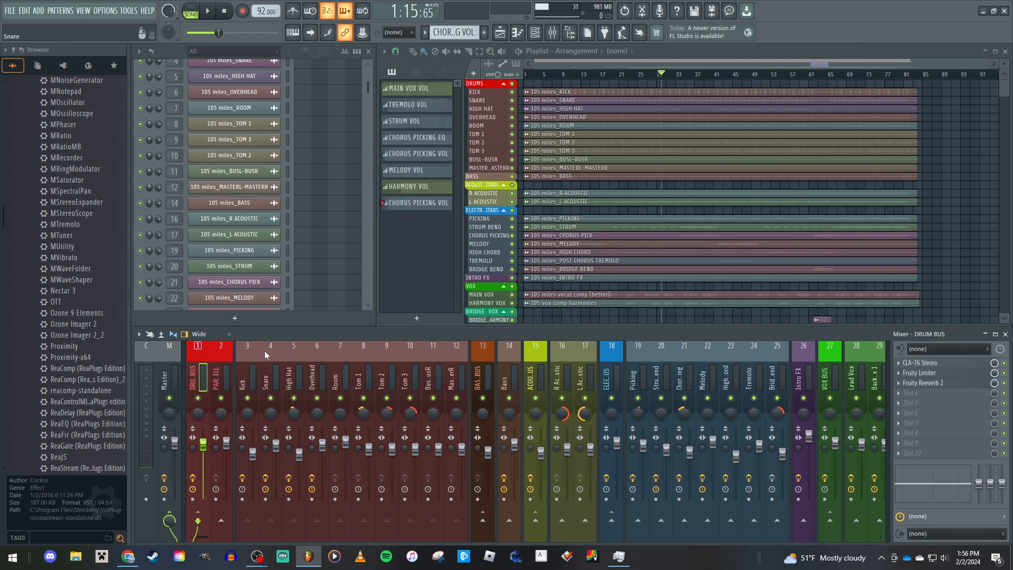
pyautogui.click(226, 376)
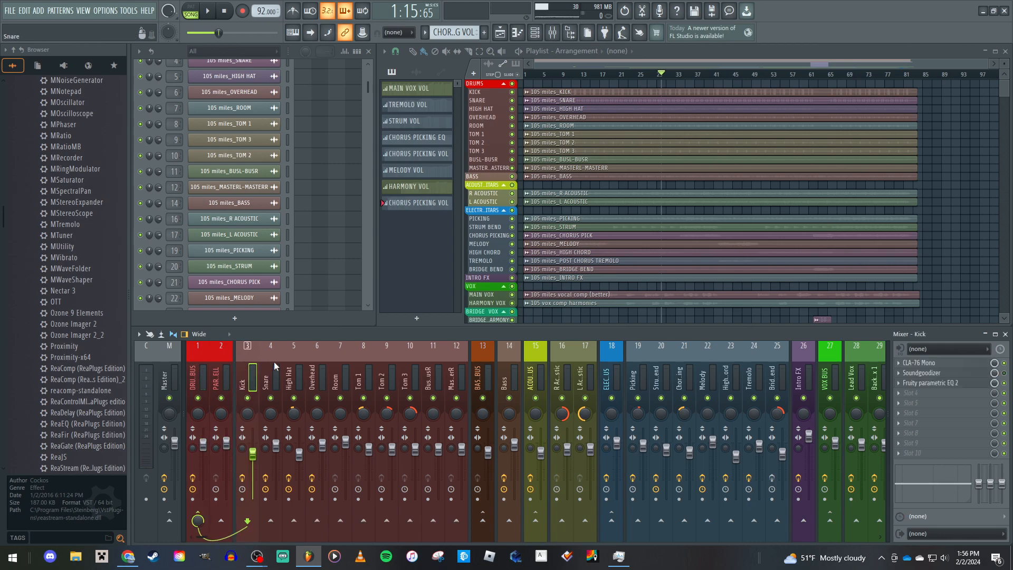
pyautogui.click(364, 377)
pyautogui.click(387, 368)
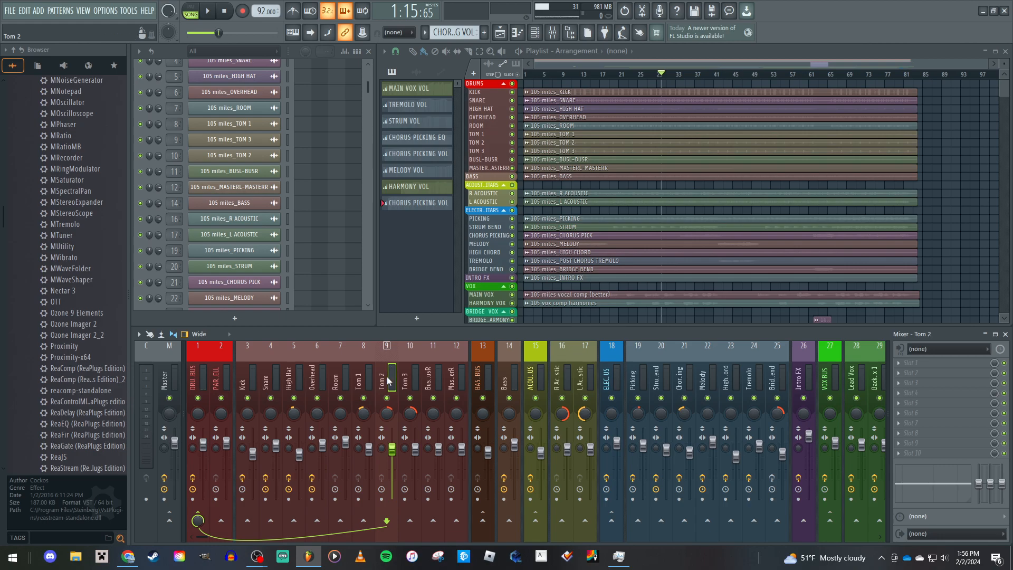
pyautogui.scroll(-7, 579, 261)
pyautogui.scroll(6, 579, 261)
pyautogui.scroll(-10, 512, 371)
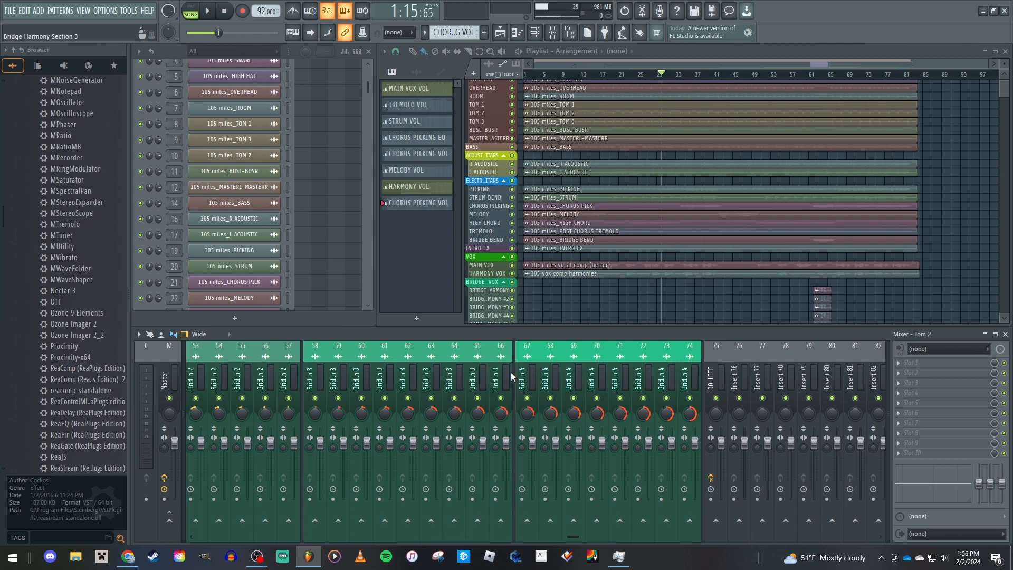
pyautogui.scroll(10, 511, 372)
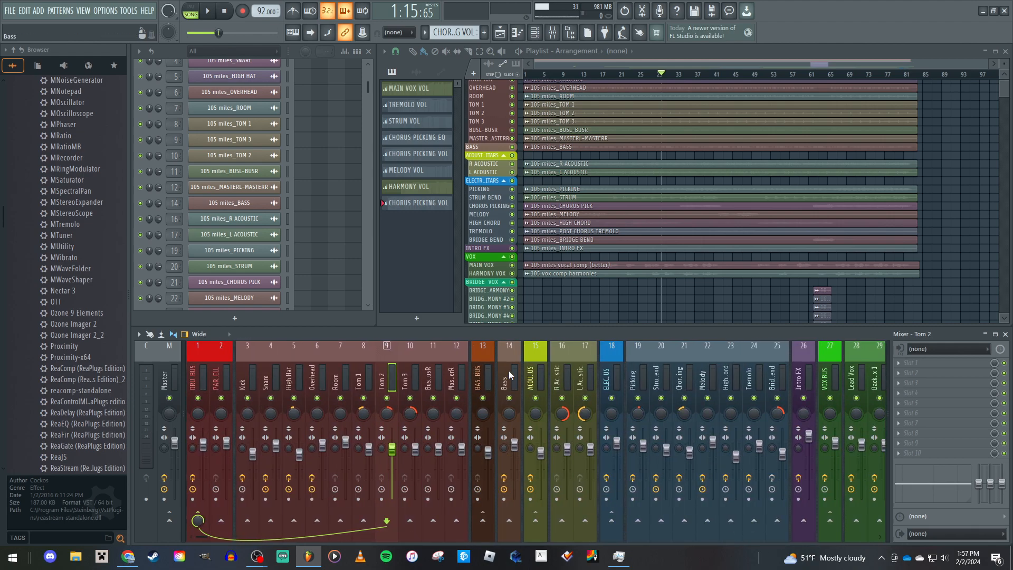
# Examine the Room, Overhead, High Hat and Snare mixer tracks one after another, ending on Snare
pyautogui.click(336, 381)
pyautogui.click(314, 381)
pyautogui.click(289, 384)
pyautogui.click(273, 381)
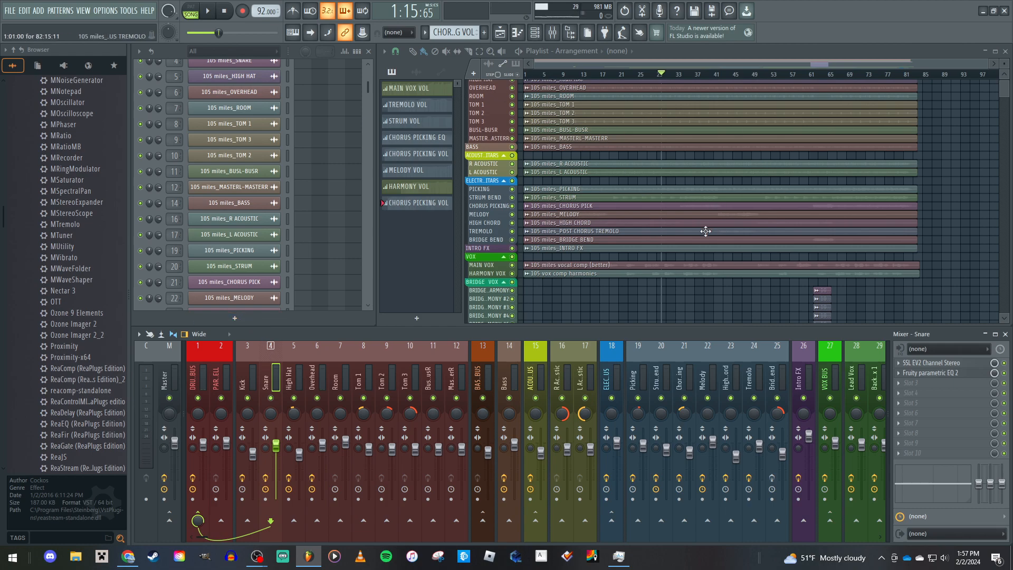
# Collapse and re-expand the DRUMS group in the playlist and look over the grouped tracks below it
pyautogui.scroll(2, 606, 190)
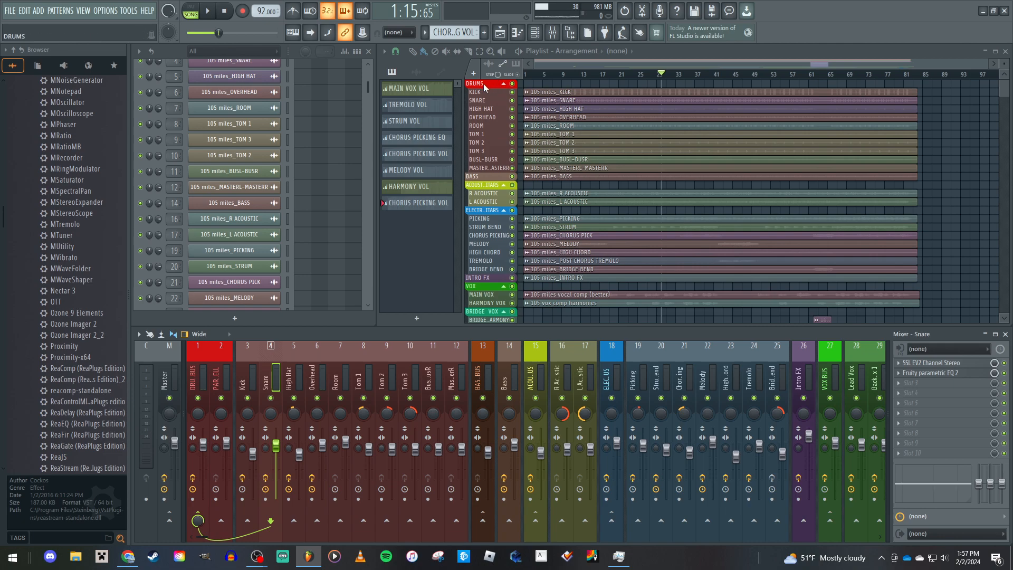
pyautogui.click(504, 84)
pyautogui.click(505, 84)
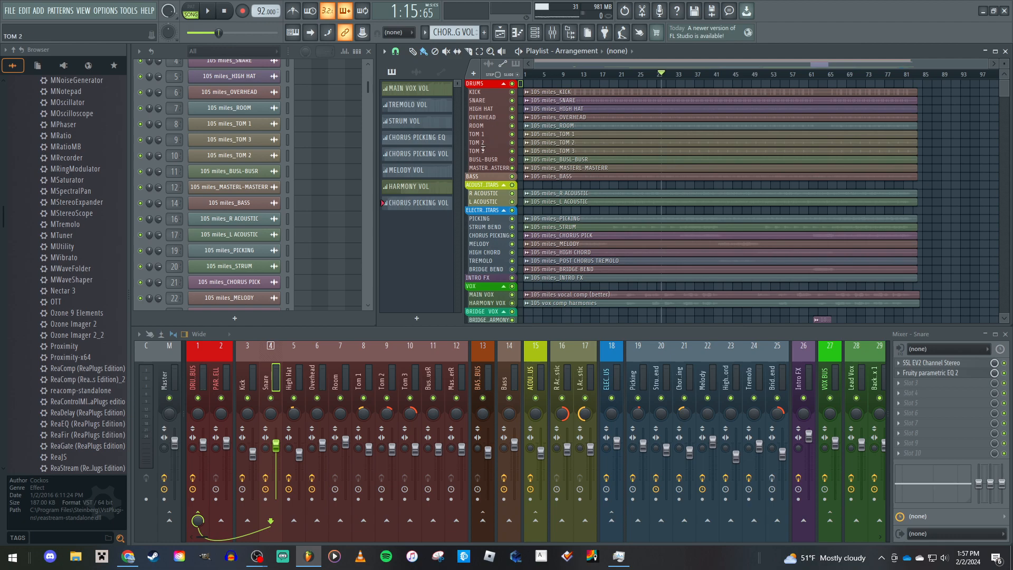
pyautogui.scroll(-7, 485, 158)
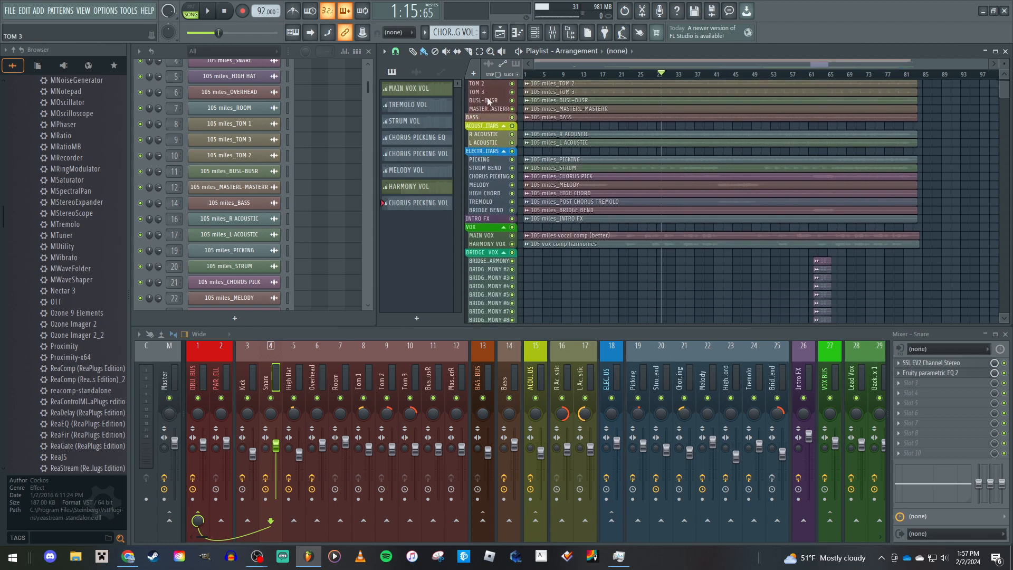
pyautogui.scroll(8, 489, 249)
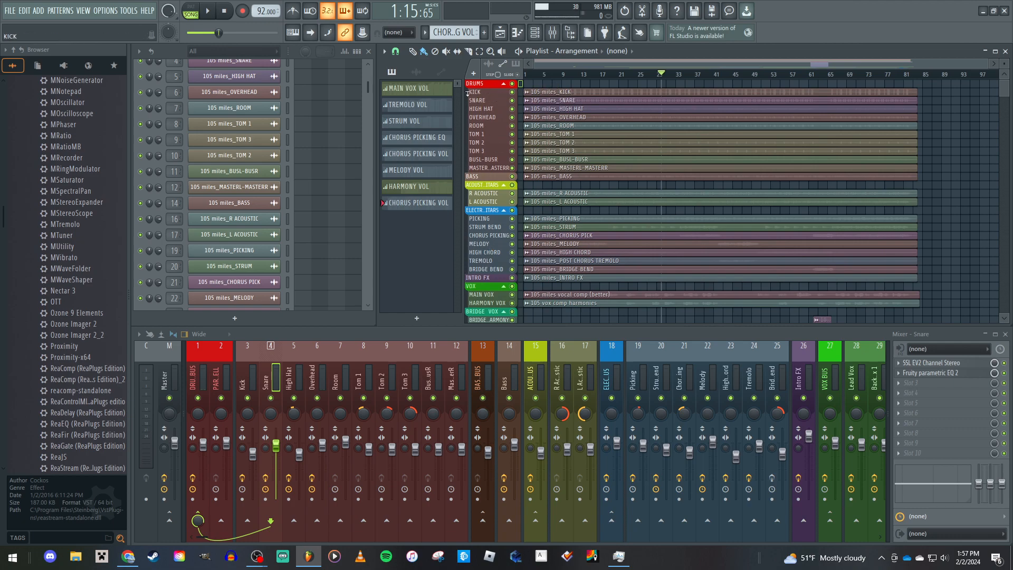
# Enlarge the KICK track in the playlist to view its waveform and restore its compact height
pyautogui.click(467, 93)
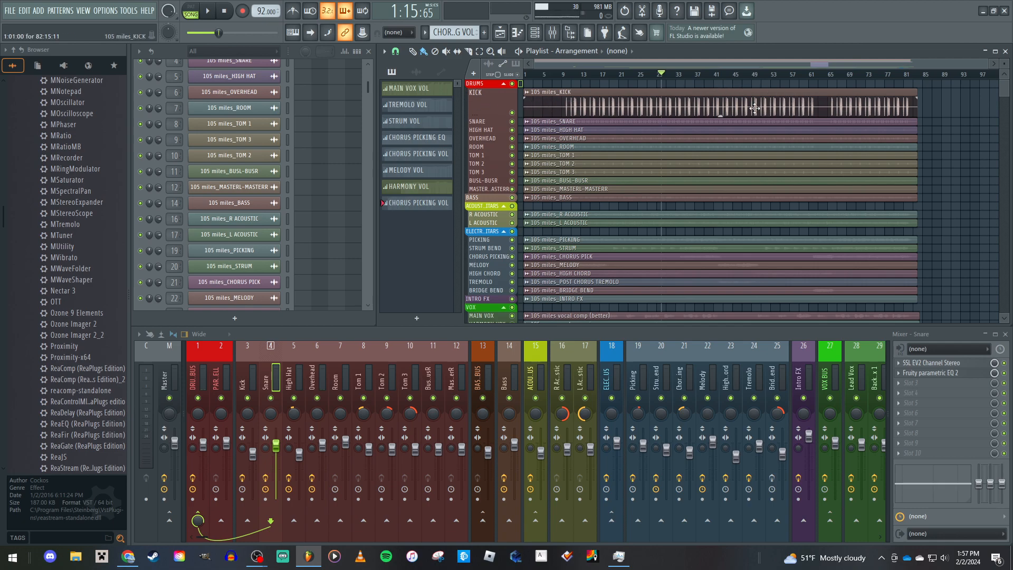
pyautogui.click(468, 105)
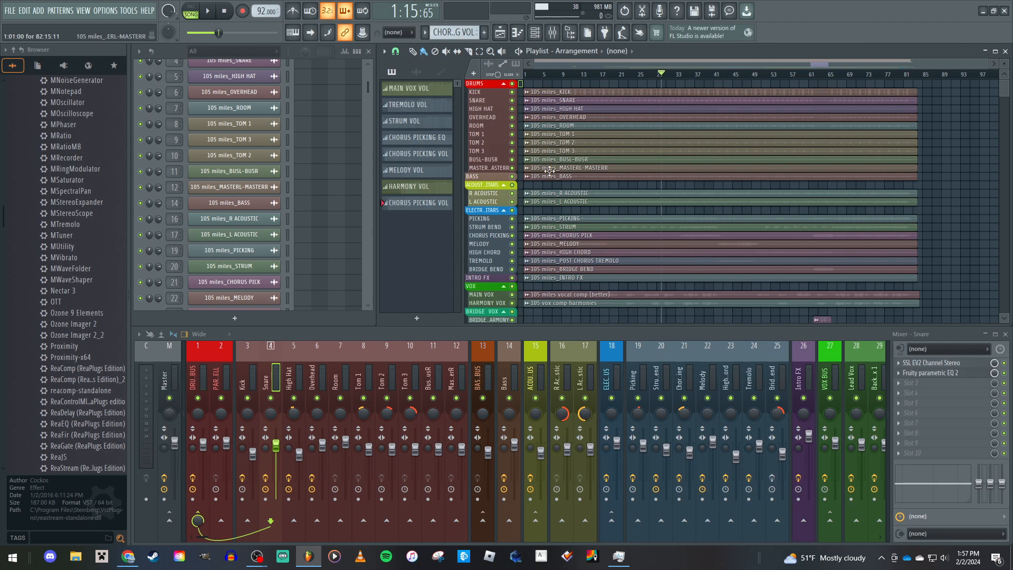
pyautogui.scroll(-1, 625, 235)
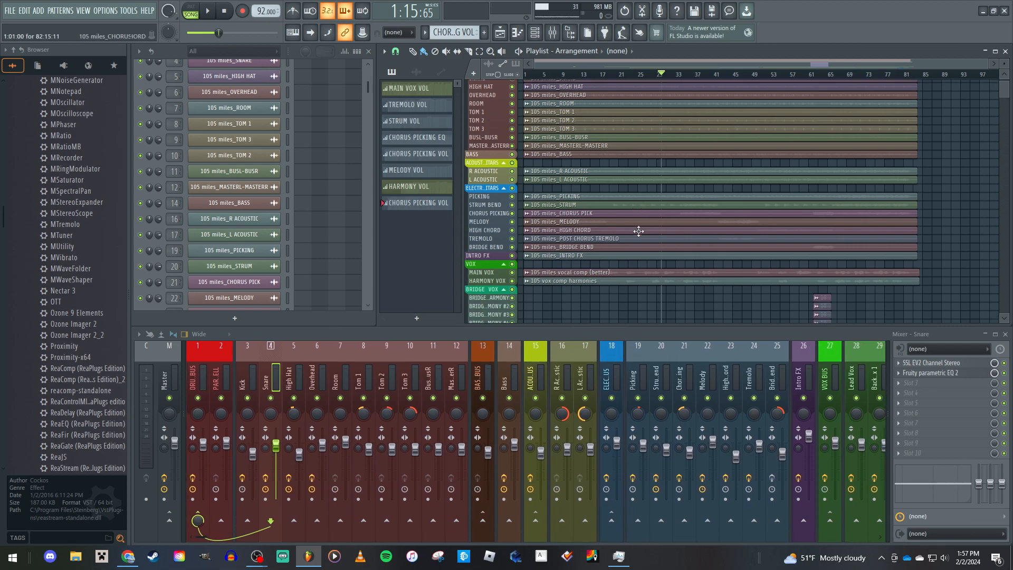
pyautogui.scroll(1, 626, 235)
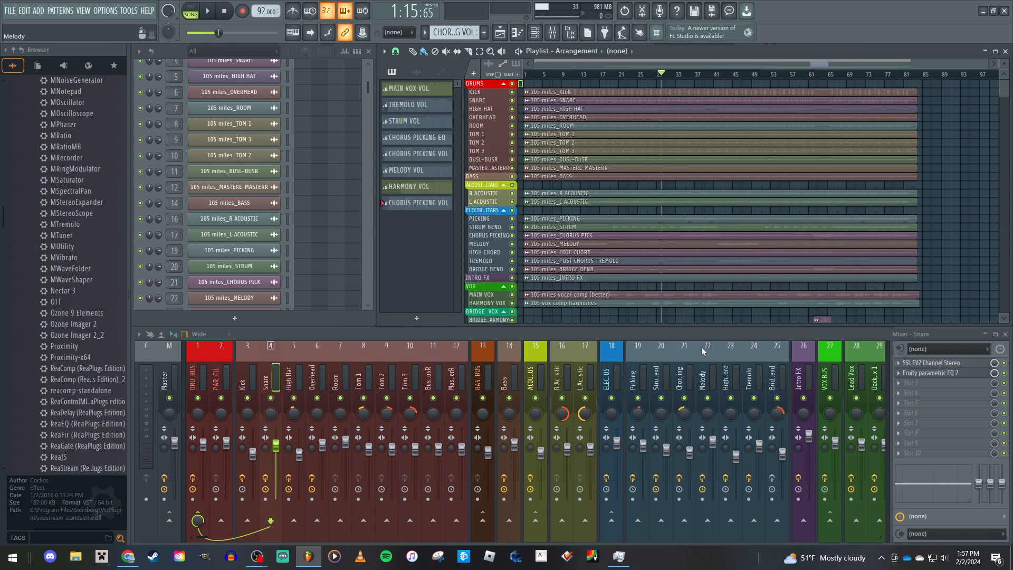
pyautogui.scroll(-3, 699, 346)
pyautogui.scroll(-1, 614, 362)
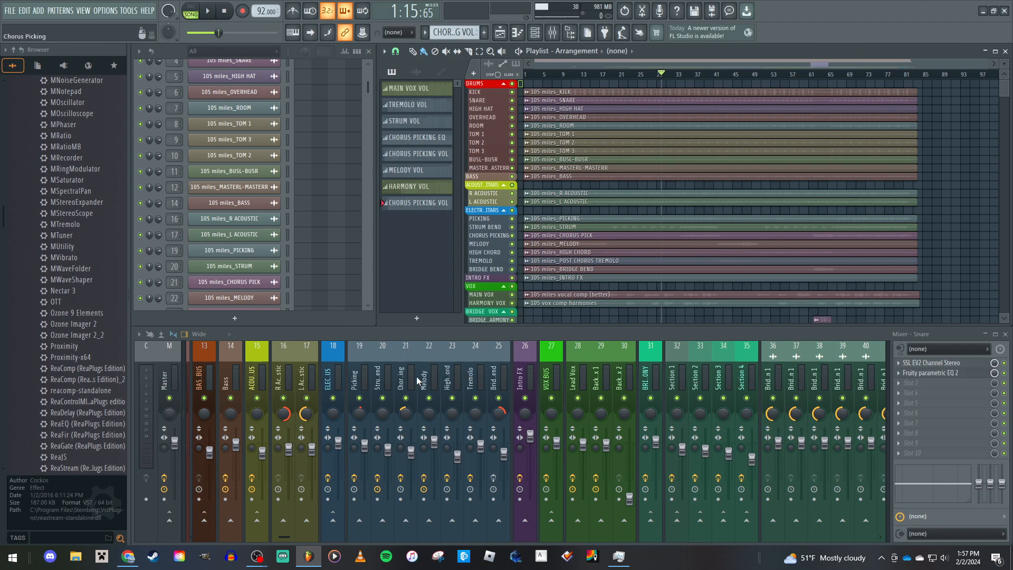
pyautogui.scroll(3, 697, 364)
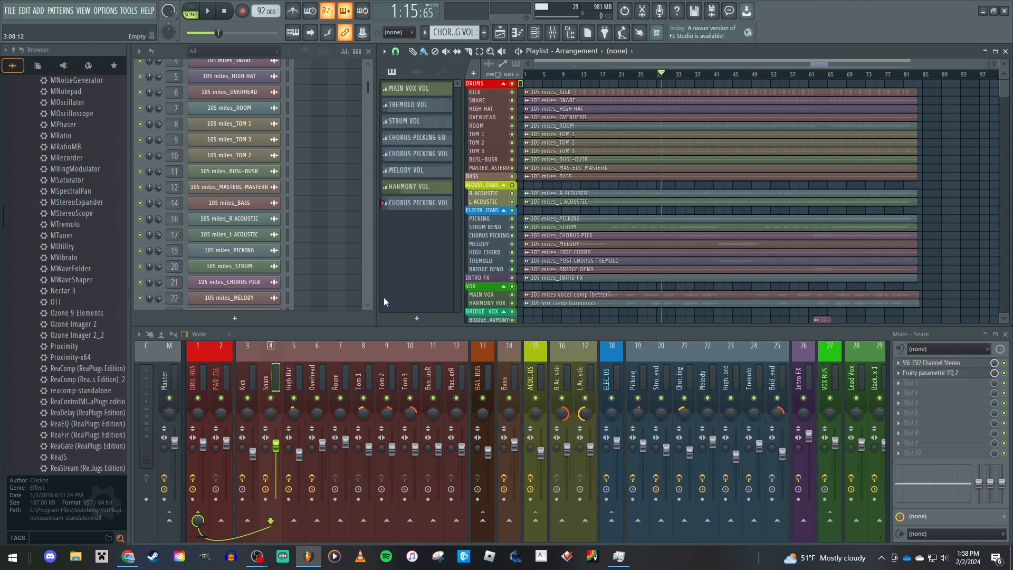
# Examine the effect chains on the Tremolo, Back Vox 1 and Chorus Picking mixer tracks
pyautogui.hscroll(4, 316, 390)
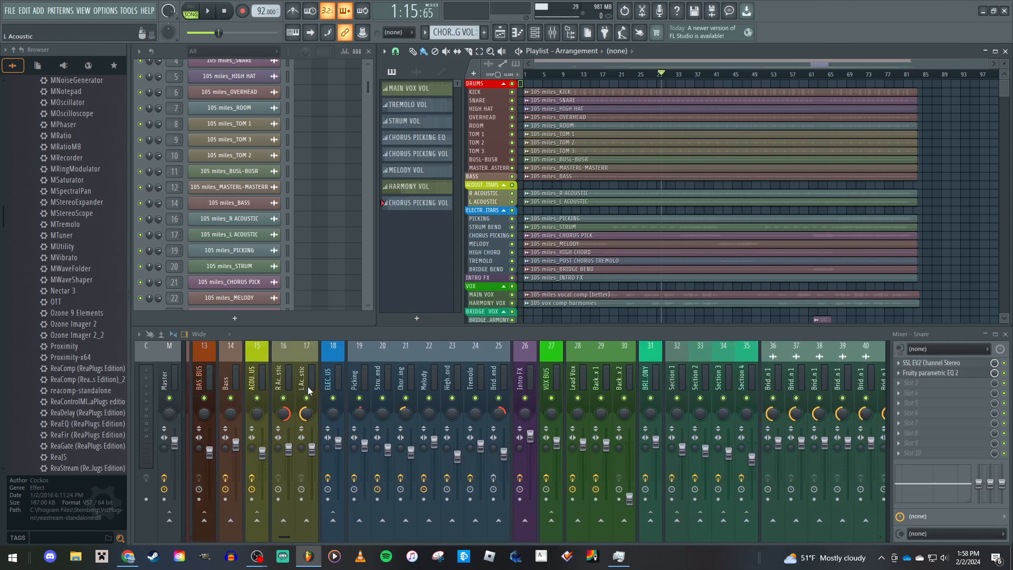
pyautogui.click(473, 377)
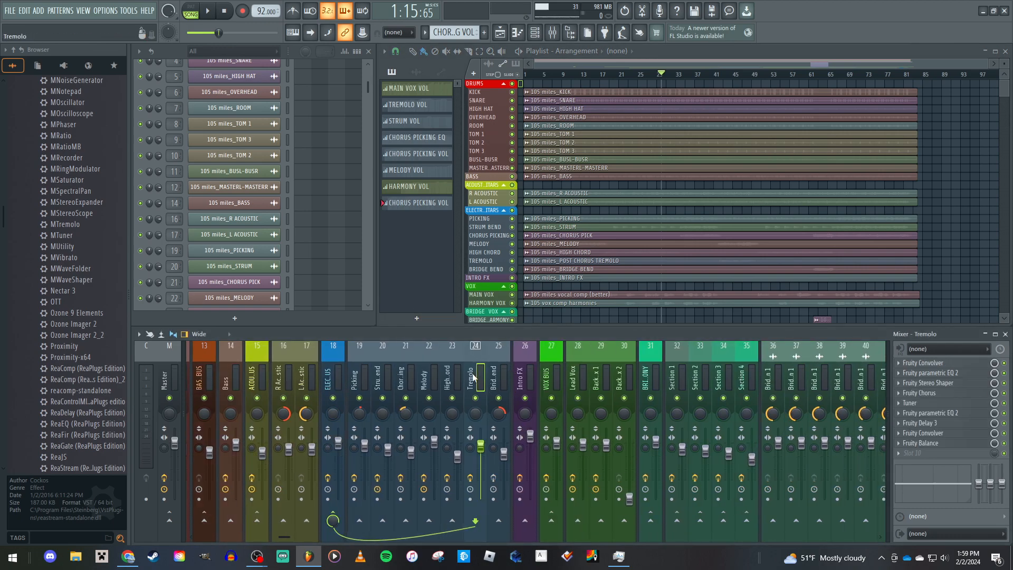
pyautogui.click(591, 370)
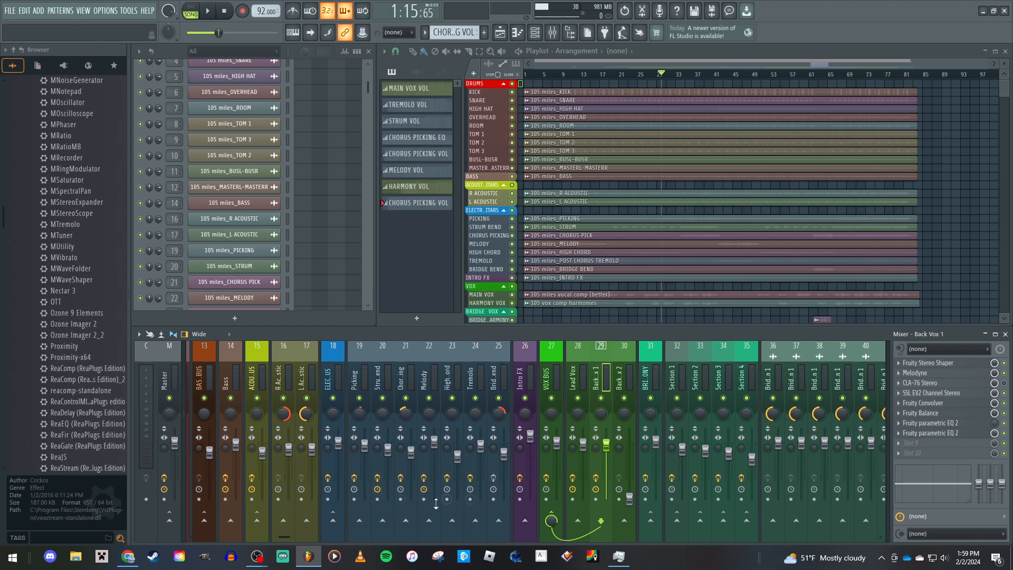
pyautogui.click(411, 369)
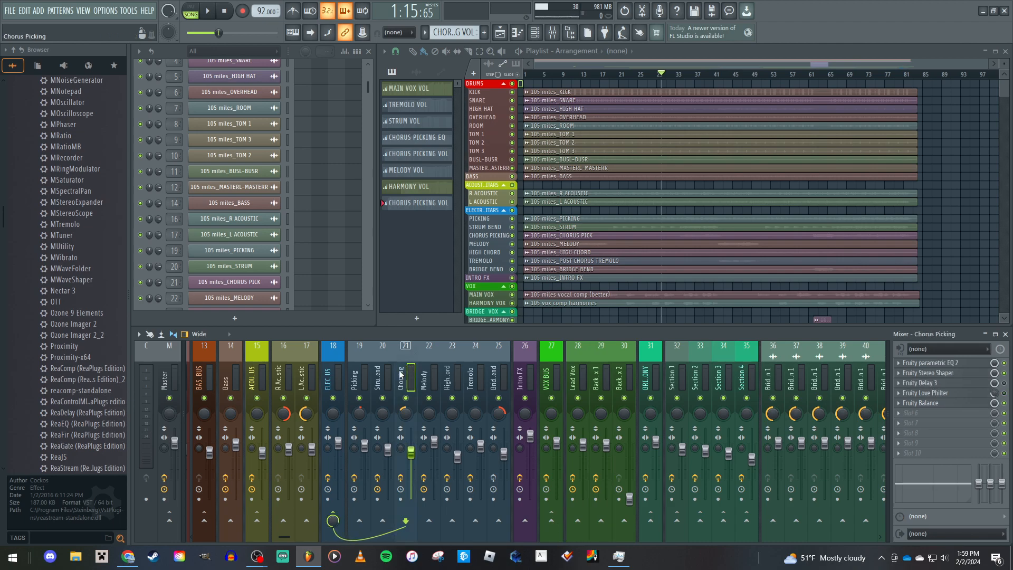
# Solo the Picking mixer track, play a short passage of the song and stop playback
pyautogui.click(369, 371)
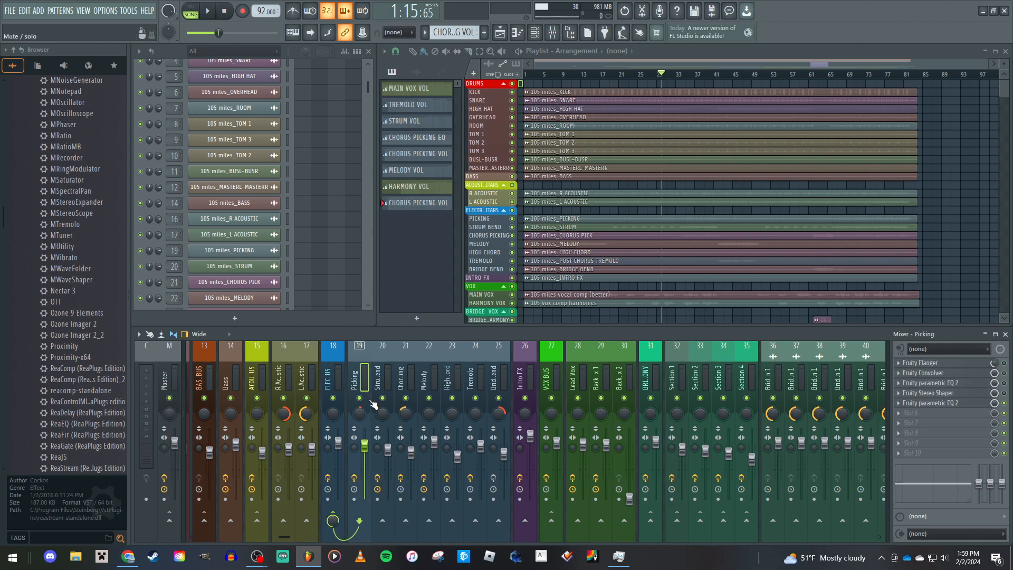
pyautogui.press('space')
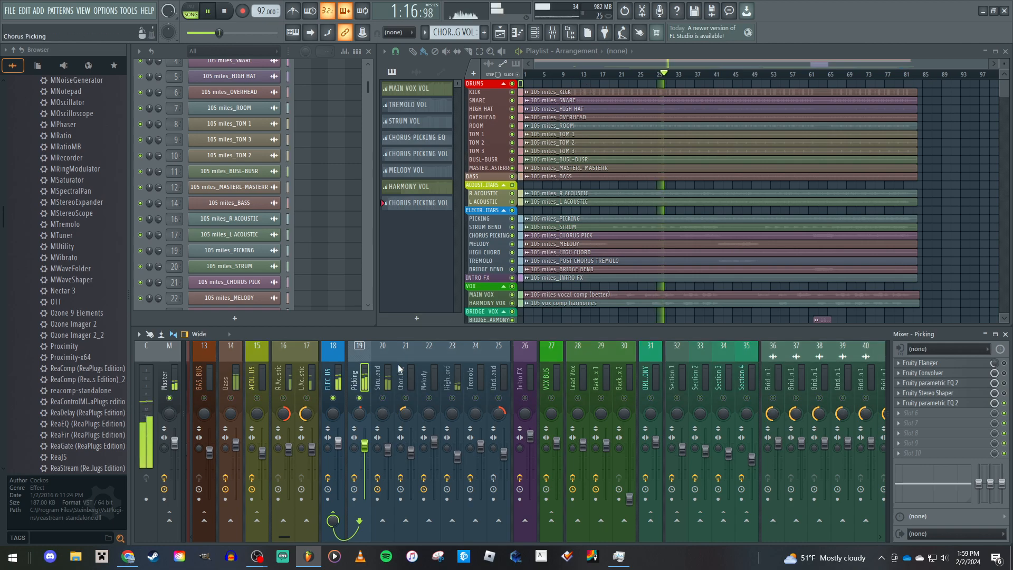
pyautogui.press('space')
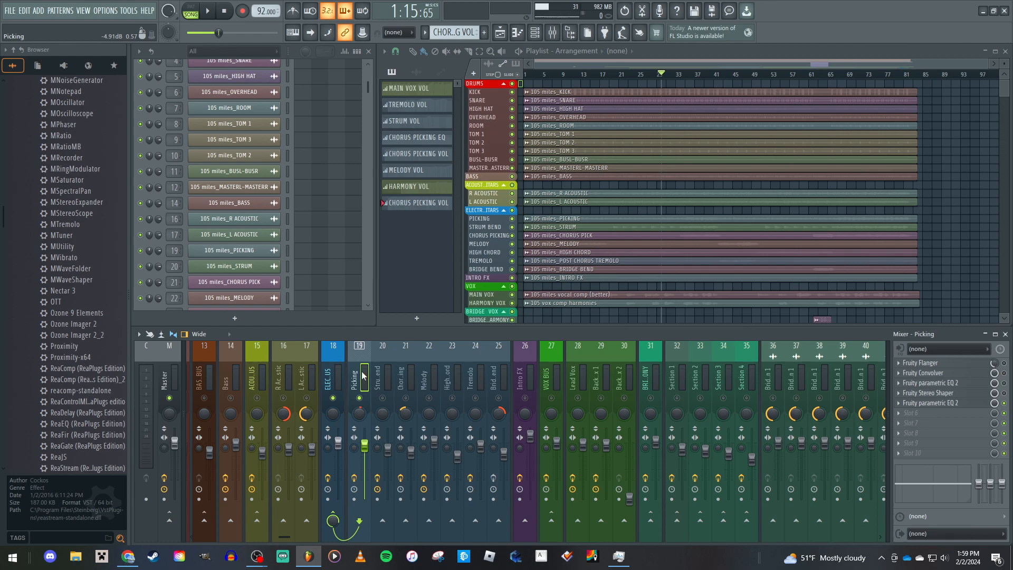
# Examine the Picking and Strum Bend mixer tracks and look over the neighbouring drum, bass and acoustic tracks
pyautogui.scroll(3, 362, 372)
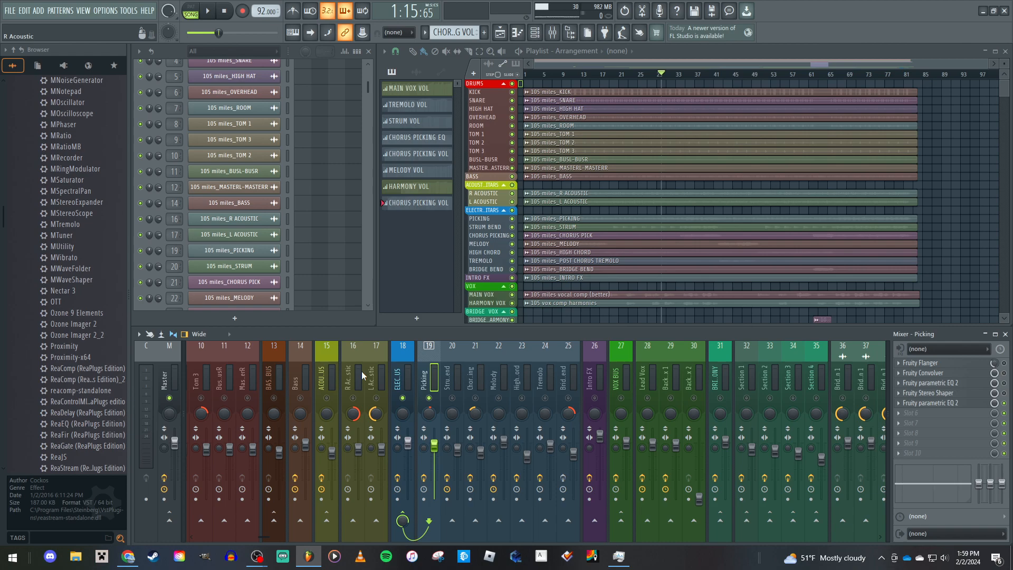
pyautogui.click(390, 374)
pyautogui.click(428, 377)
pyautogui.click(456, 374)
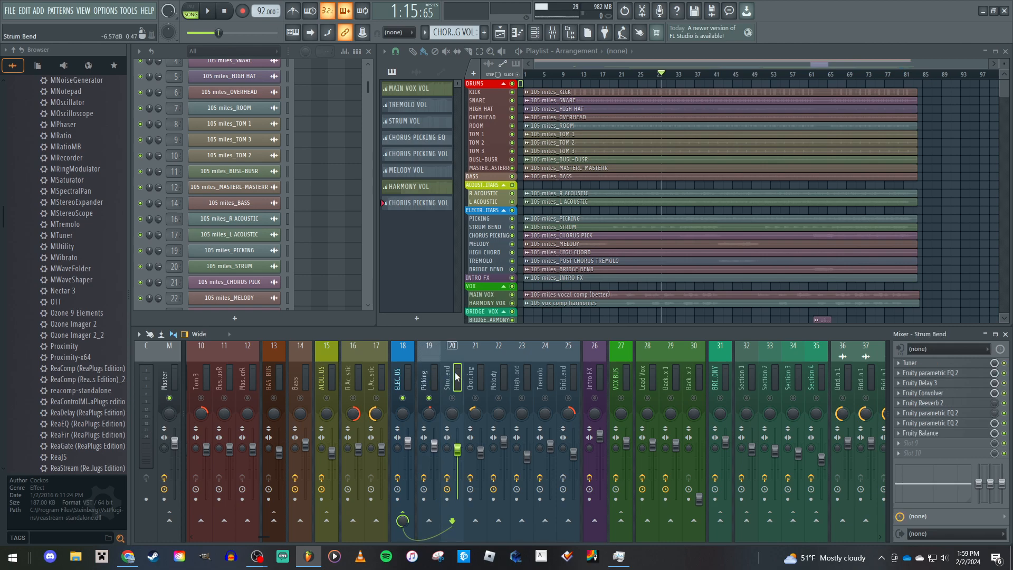
pyautogui.scroll(6, 455, 372)
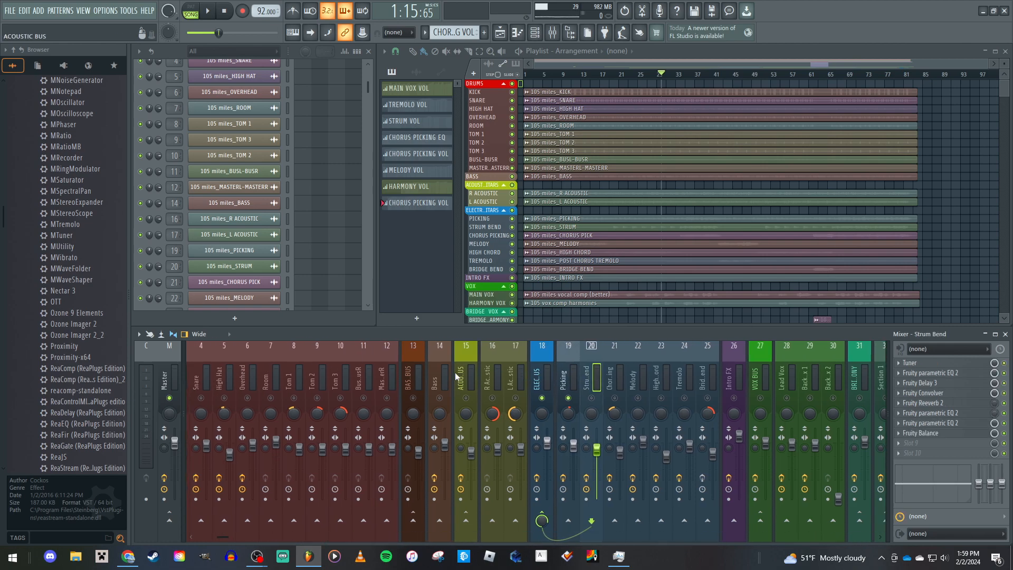
pyautogui.scroll(-6, 455, 372)
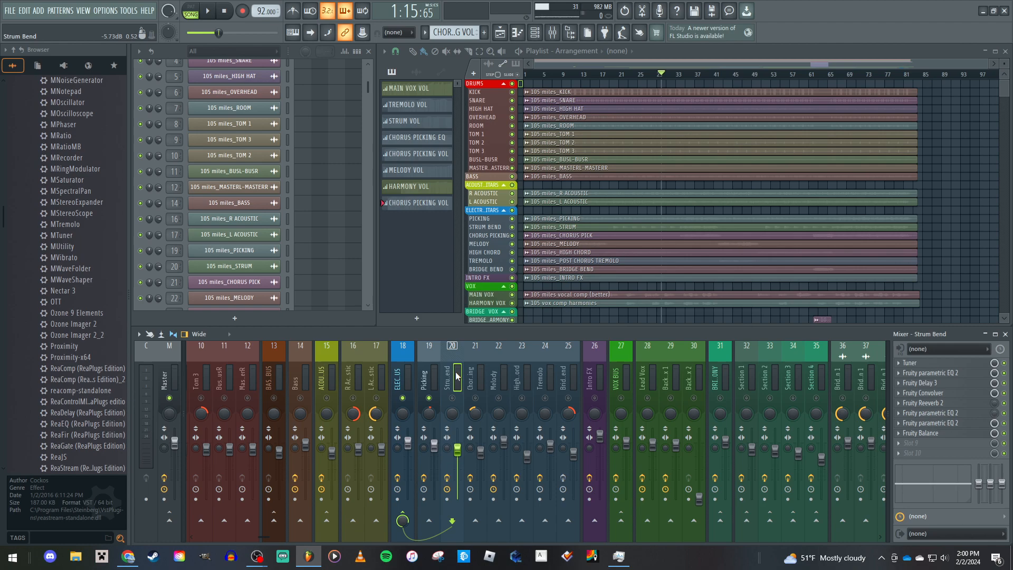
pyautogui.scroll(3, 456, 375)
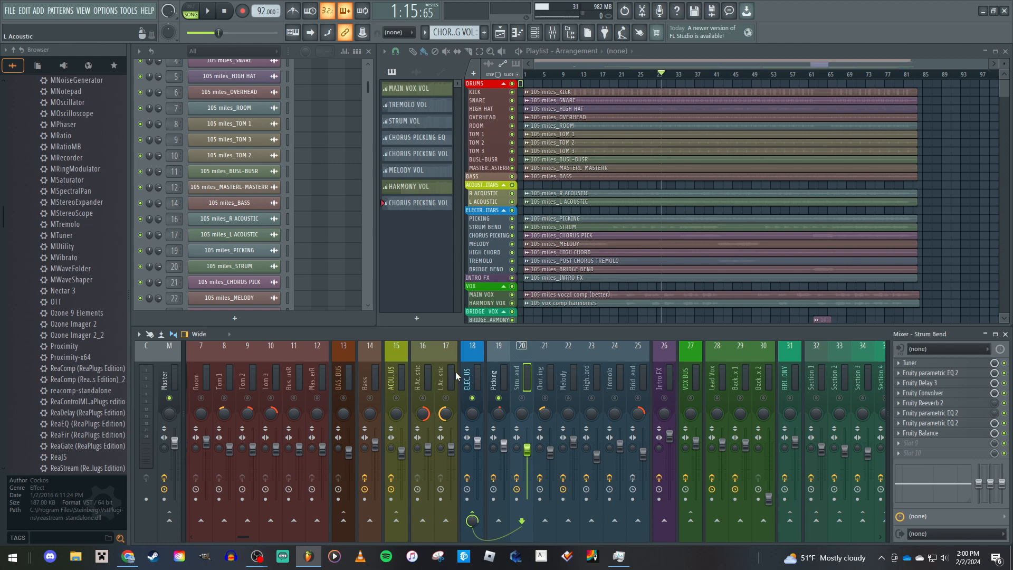
pyautogui.hscroll(-2, 508, 369)
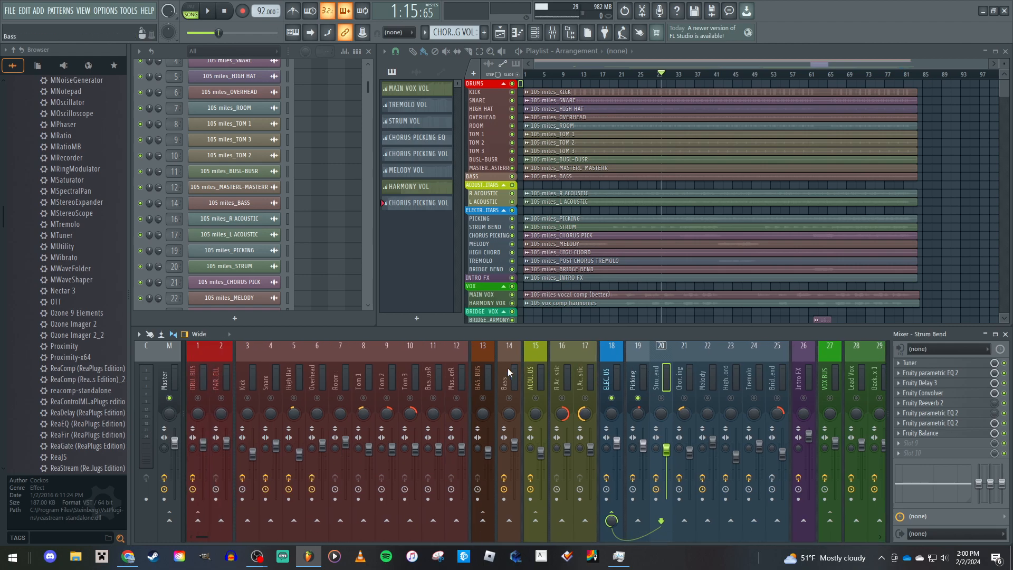
# Unsolo the Picking track and examine the effects on the Picking, Strum Bend, Chorus Picking and Melody mixer tracks
pyautogui.rightClick(637, 400)
pyautogui.click(645, 372)
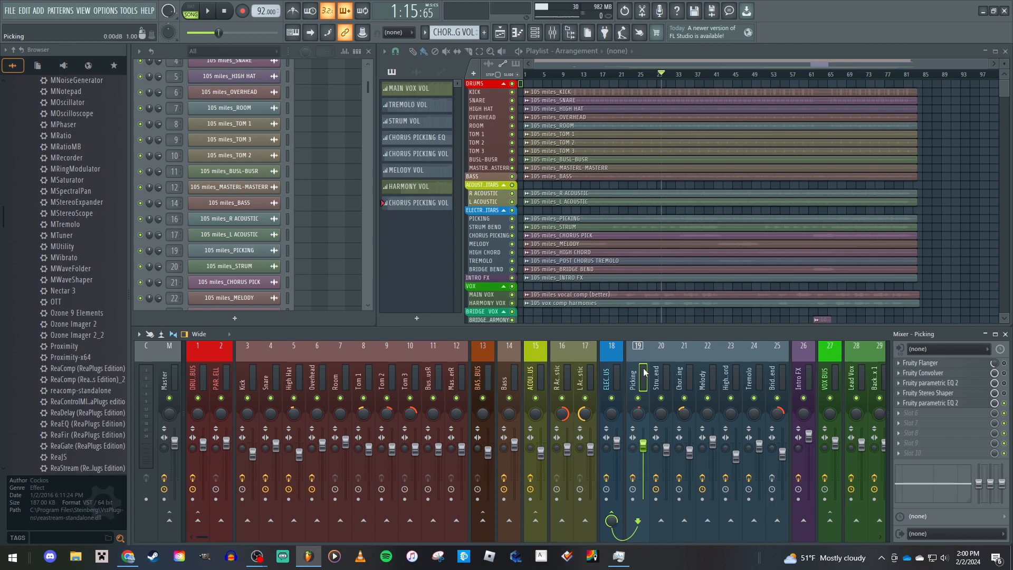
pyautogui.click(665, 372)
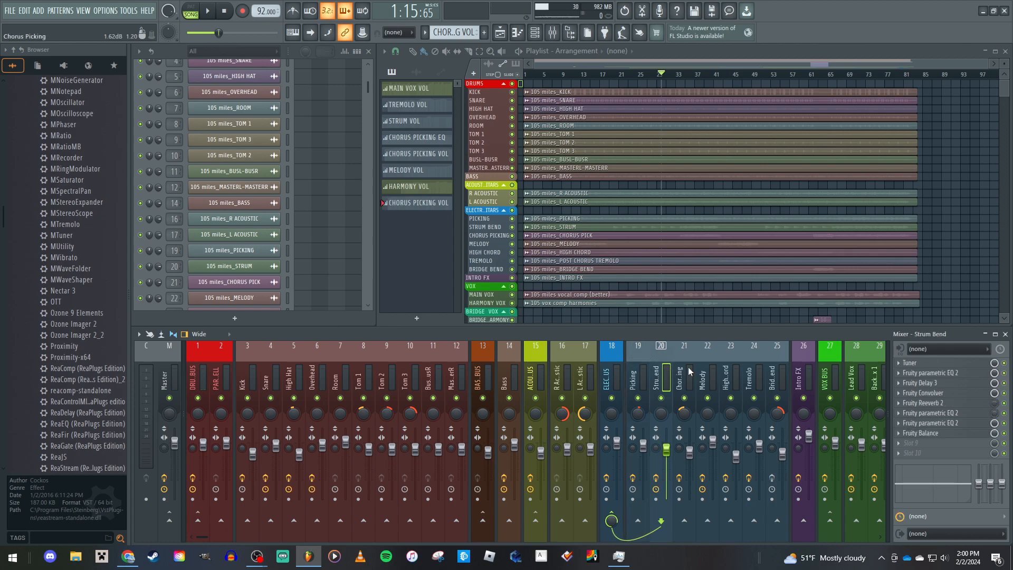
pyautogui.click(688, 372)
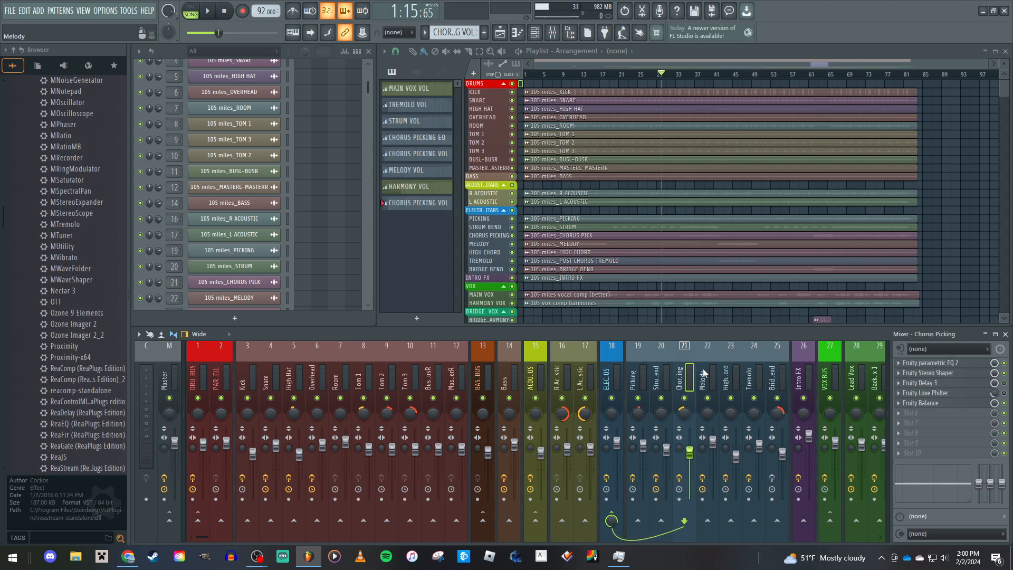
pyautogui.click(711, 373)
pyautogui.click(624, 377)
# Open the first Fruity Balance effect on the Lead Vox mixer track
pyautogui.hscroll(5, 642, 376)
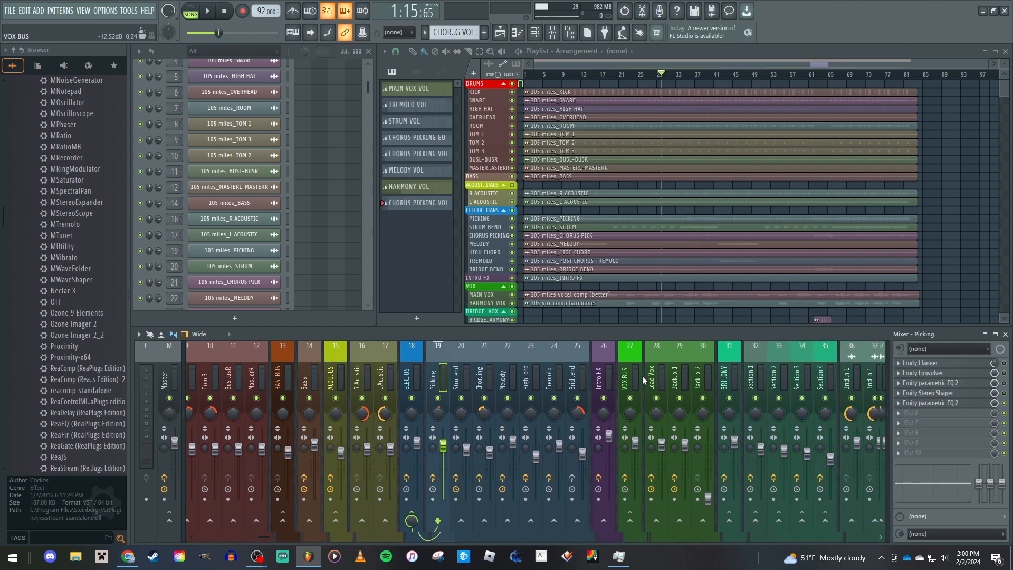
pyautogui.click(582, 381)
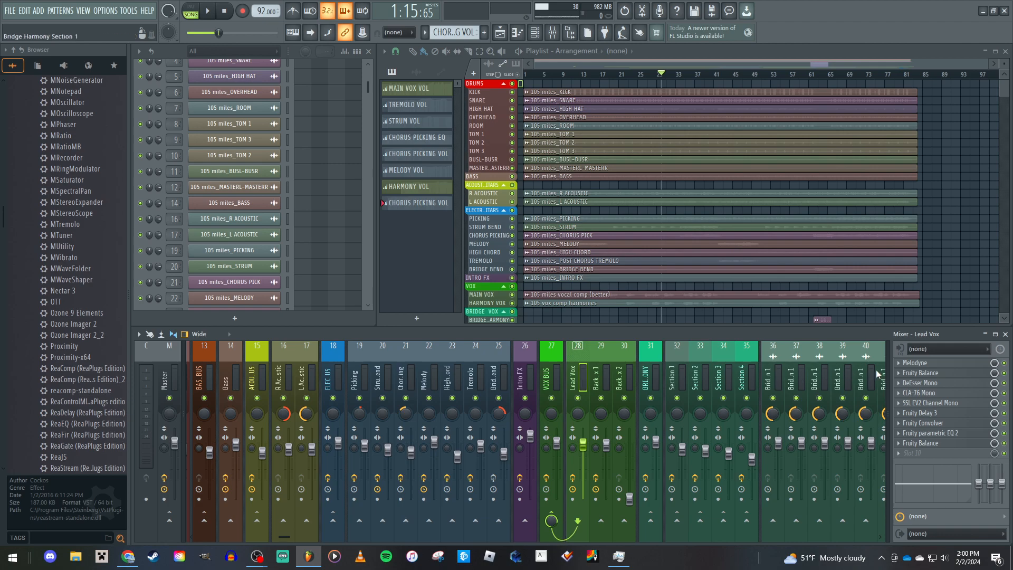
pyautogui.click(931, 373)
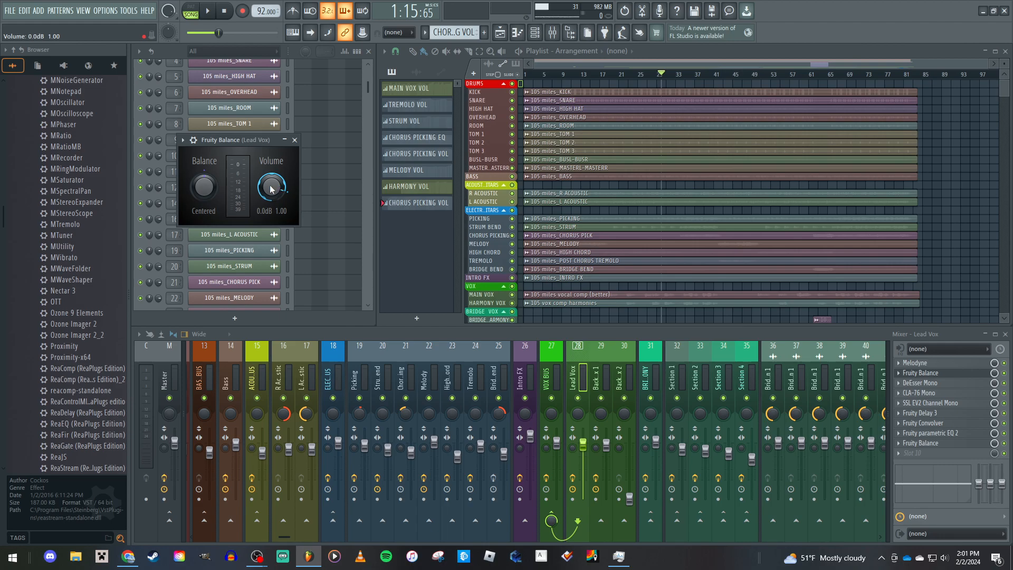
# Select the MAIN VOX VOL automation clip and expand its playlist track to show the volume curve
pyautogui.scroll(-15, 590, 272)
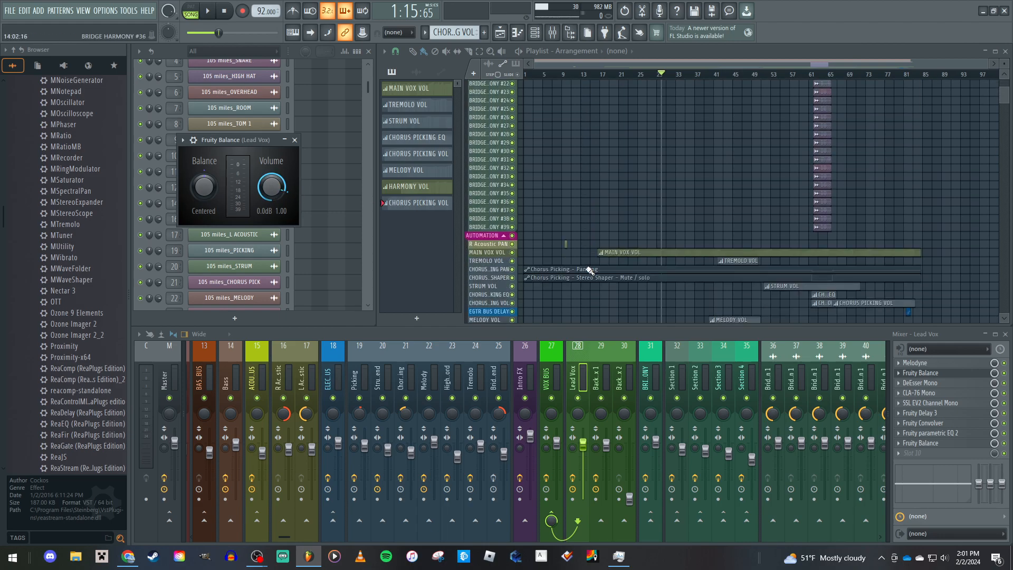
pyautogui.scroll(5, 590, 272)
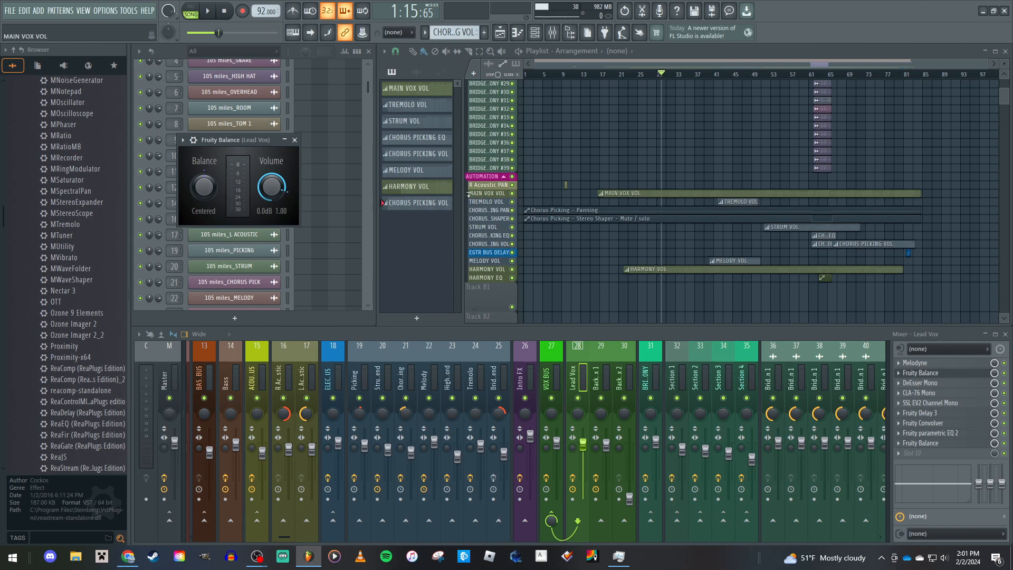
pyautogui.click(452, 89)
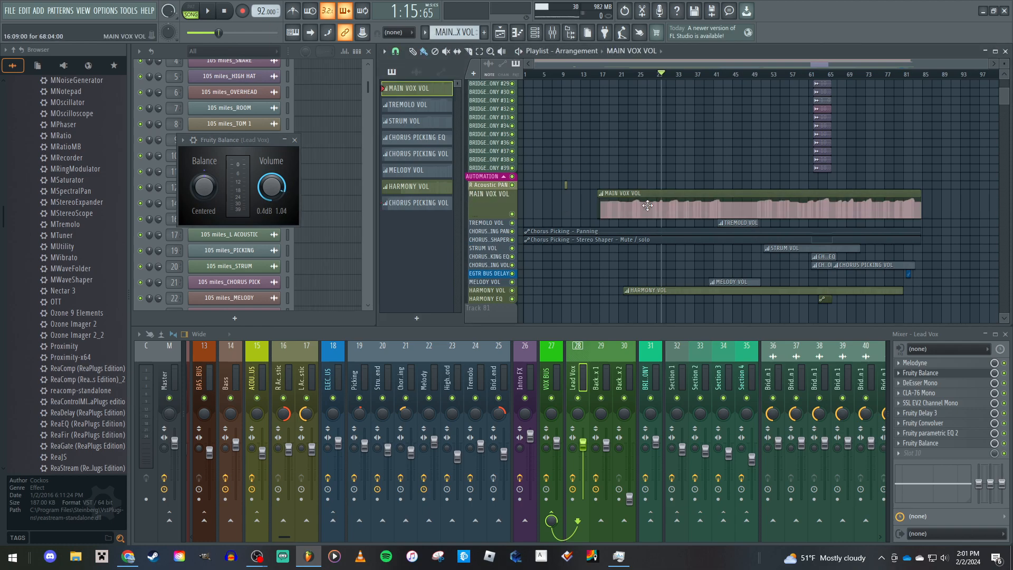
pyautogui.click(393, 73)
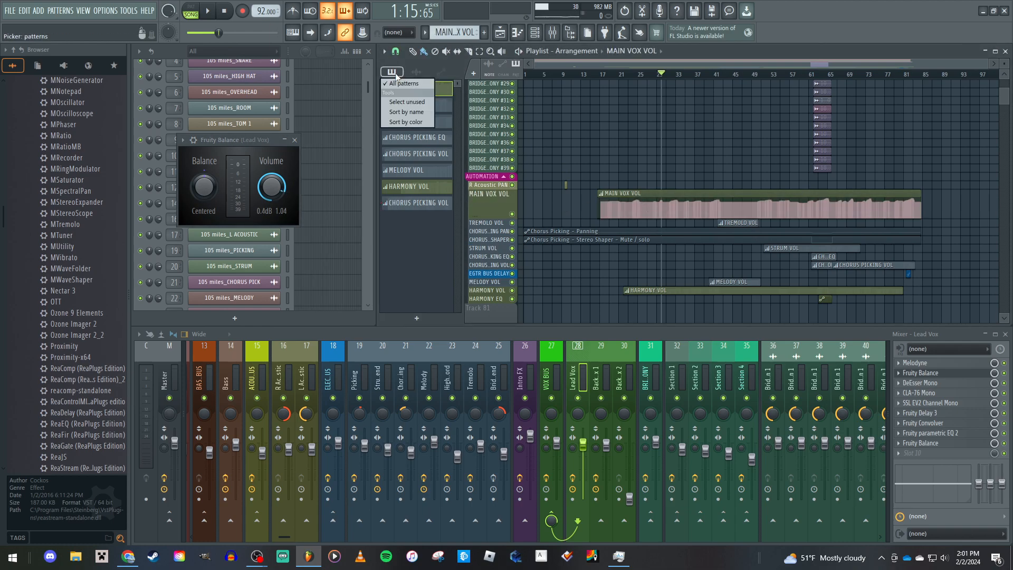
pyautogui.click(395, 74)
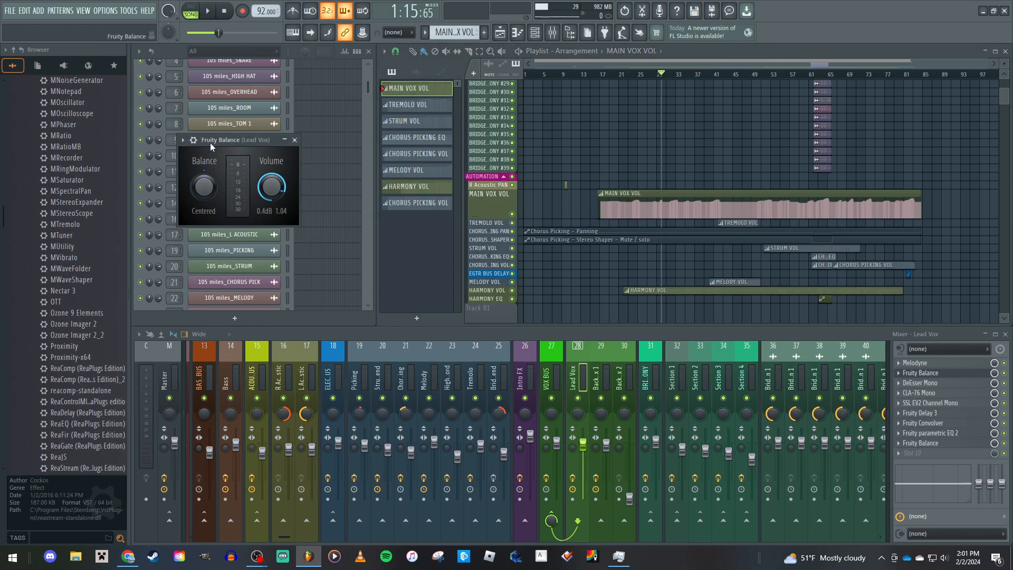
# Play a short passage from the start of the HARMONY VOL clip, watching the Lead Vox Fruity Balance volume, and stop playback
pyautogui.click(598, 78)
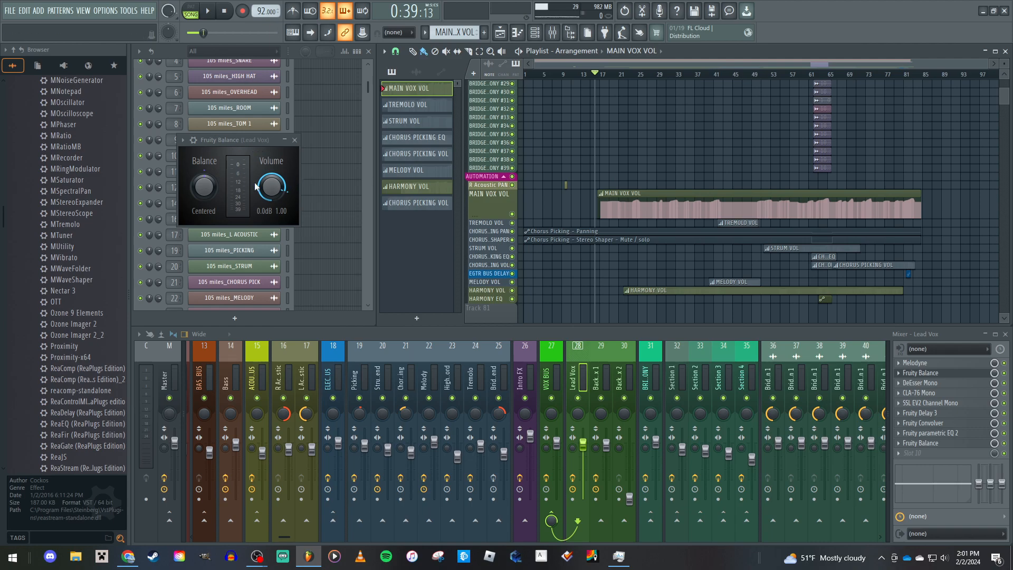
pyautogui.moveTo(623, 77)
pyautogui.mouseDown()
pyautogui.moveTo(639, 79)
pyautogui.moveTo(629, 78)
pyautogui.mouseUp()
pyautogui.press('space')
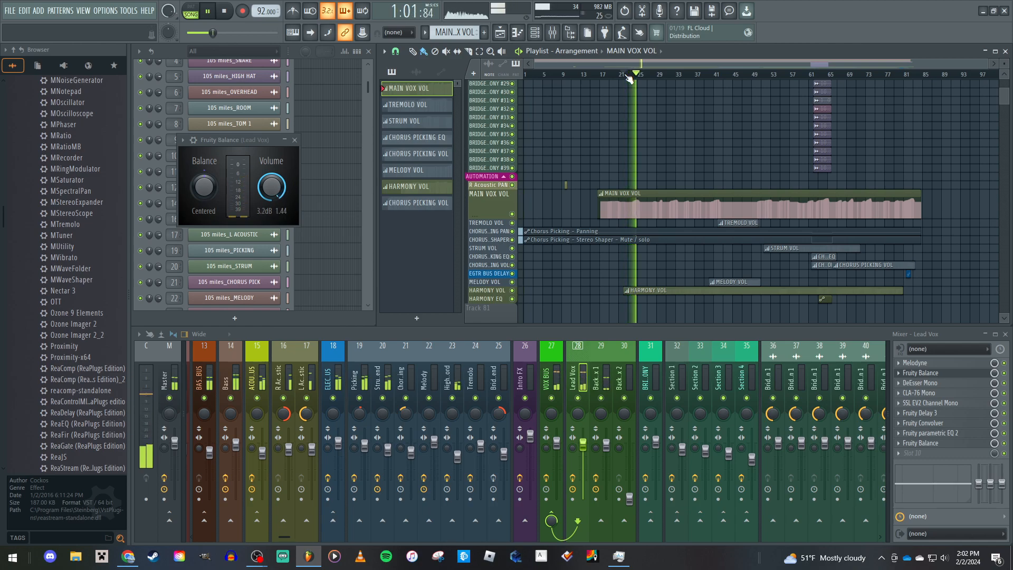
pyautogui.press('space')
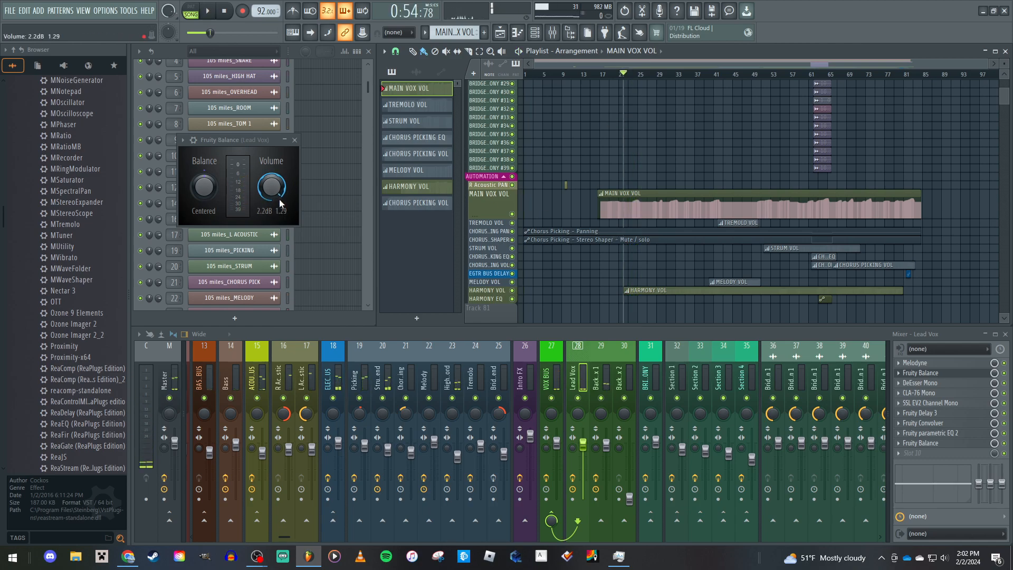
# Scrub the playhead along the MAIN VOX VOL curve around bar 25 to see the Fruity Balance volume follow it
pyautogui.scroll(3, 609, 226)
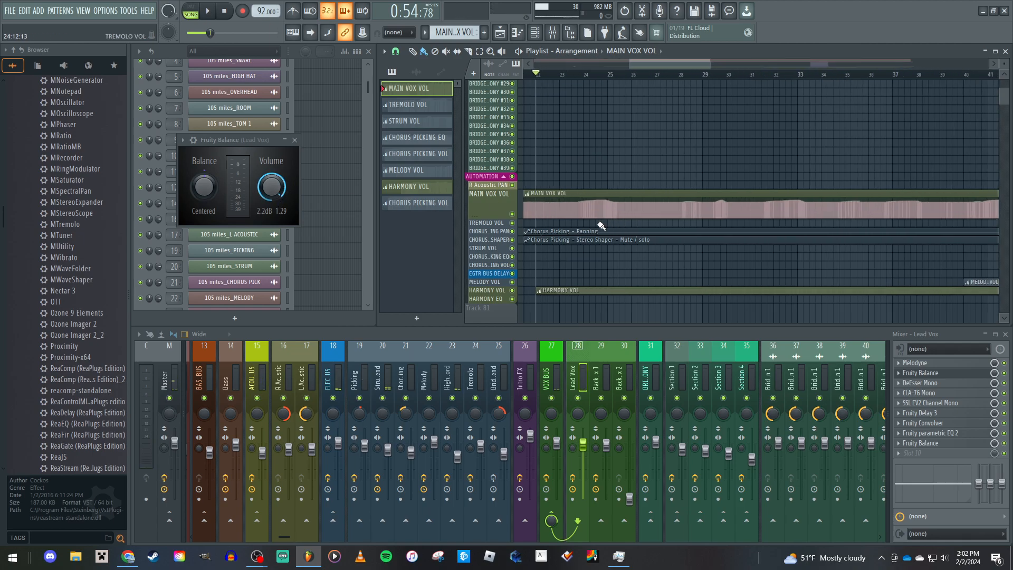
pyautogui.scroll(2, 608, 226)
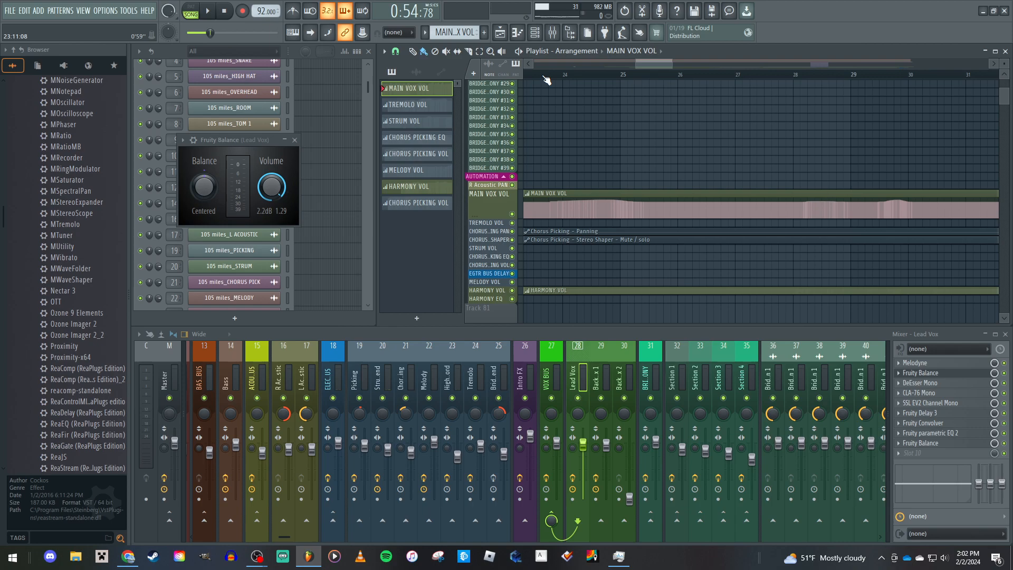
pyautogui.moveTo(541, 75); pyautogui.dragTo(658, 58)
pyautogui.scroll(-8, 584, 149)
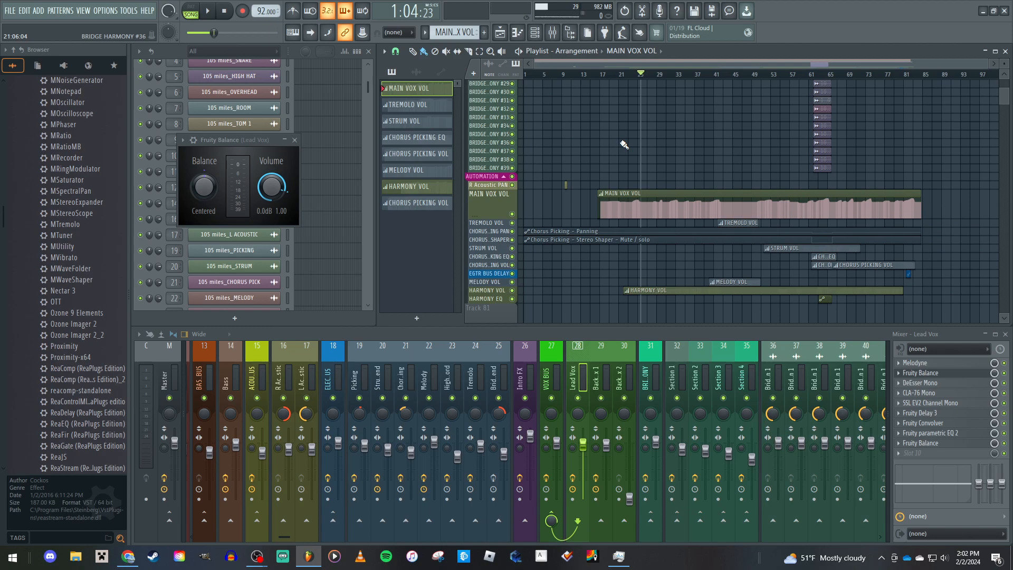
# Expand the CHORUS PICKING VOL, MELODY VOL and HARMONY VOL automation tracks and examine their volume curves
pyautogui.scroll(-4, 607, 148)
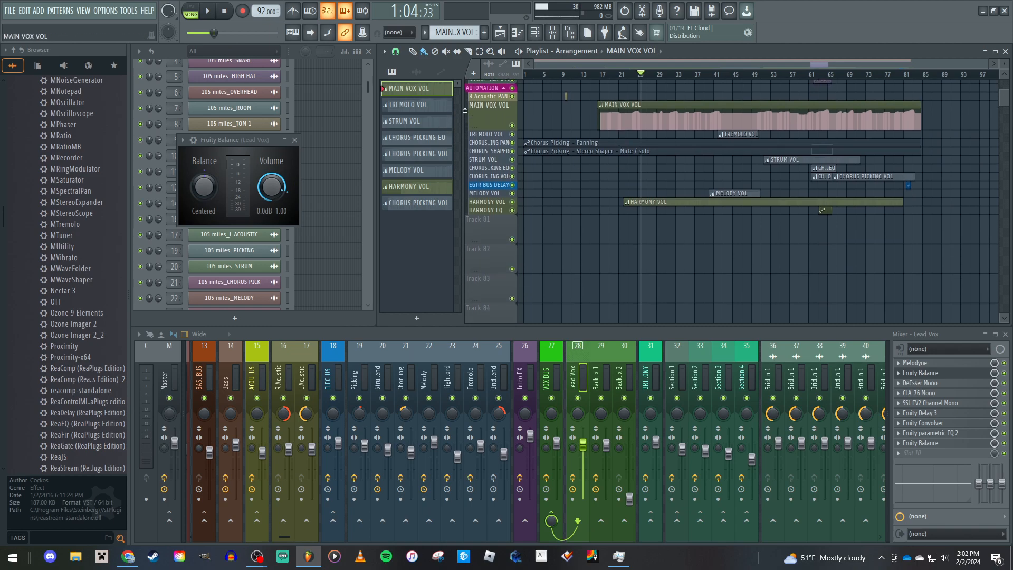
pyautogui.doubleClick(468, 140)
pyautogui.doubleClick(469, 139)
pyautogui.doubleClick(468, 175)
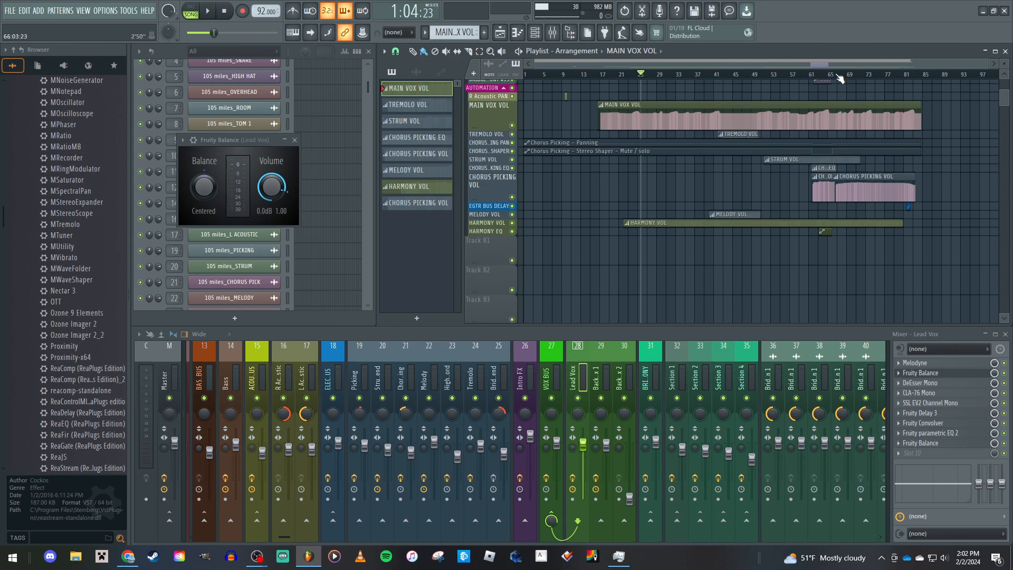
pyautogui.doubleClick(469, 215)
pyautogui.scroll(-3, 594, 213)
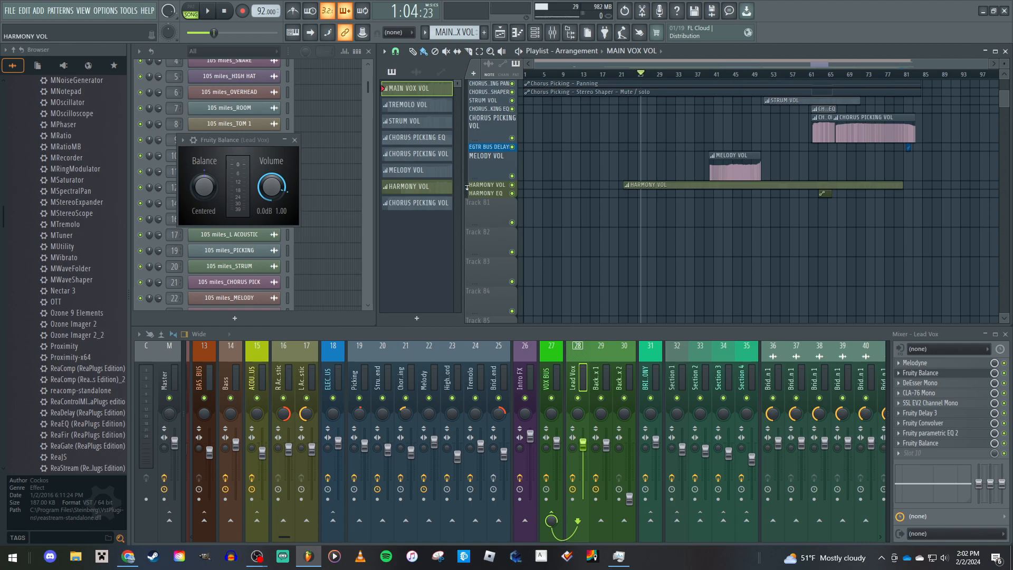
pyautogui.doubleClick(467, 187)
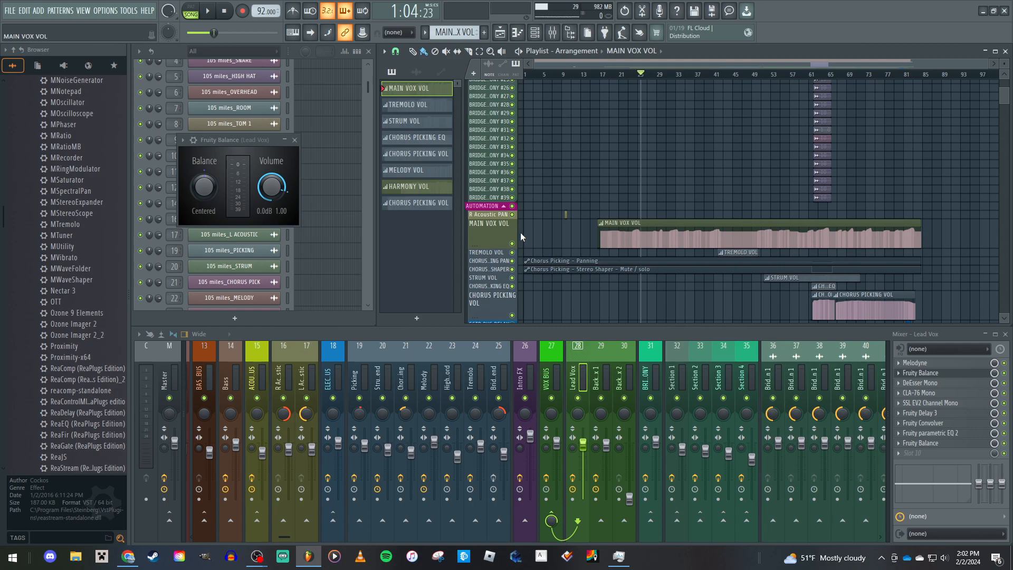
pyautogui.scroll(-3, 550, 217)
pyautogui.scroll(-3, 550, 217)
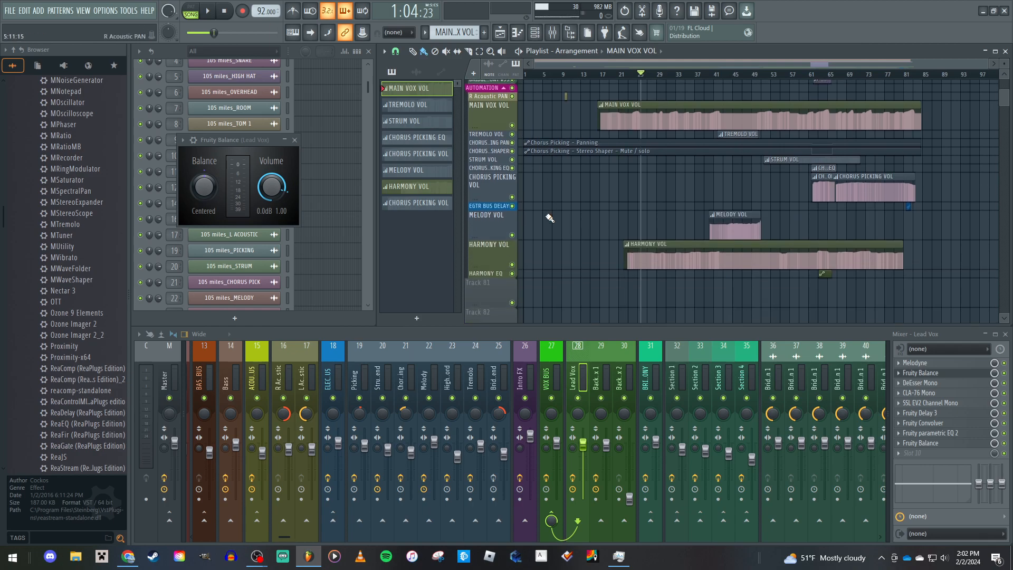
pyautogui.scroll(2, 543, 203)
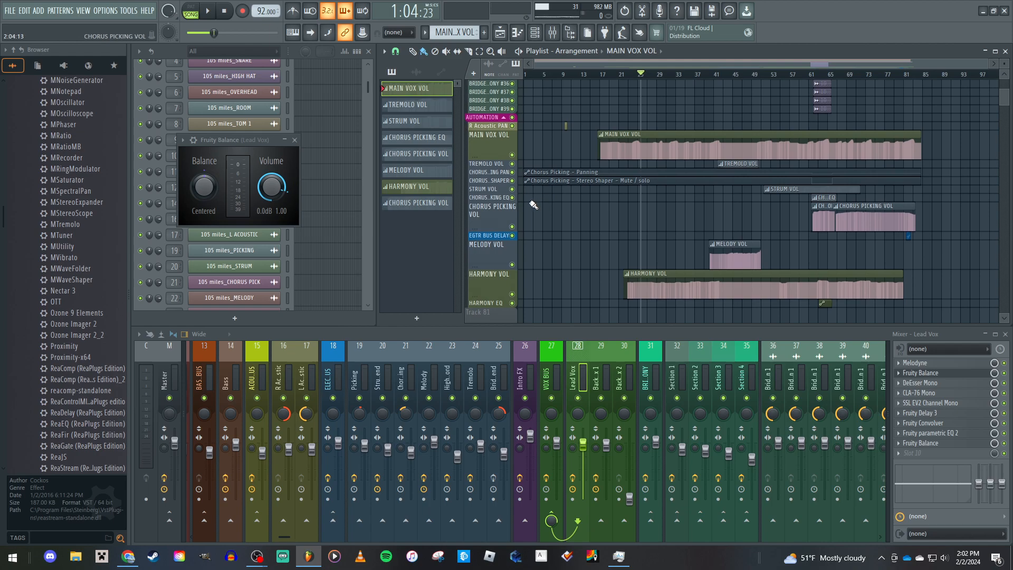
# Collapse the MAIN VOX VOL, CHORUS PICKING VOL, MELODY VOL and HARMONY VOL tracks to minimum height
pyautogui.moveTo(468, 151); pyautogui.dragTo(468, 131)
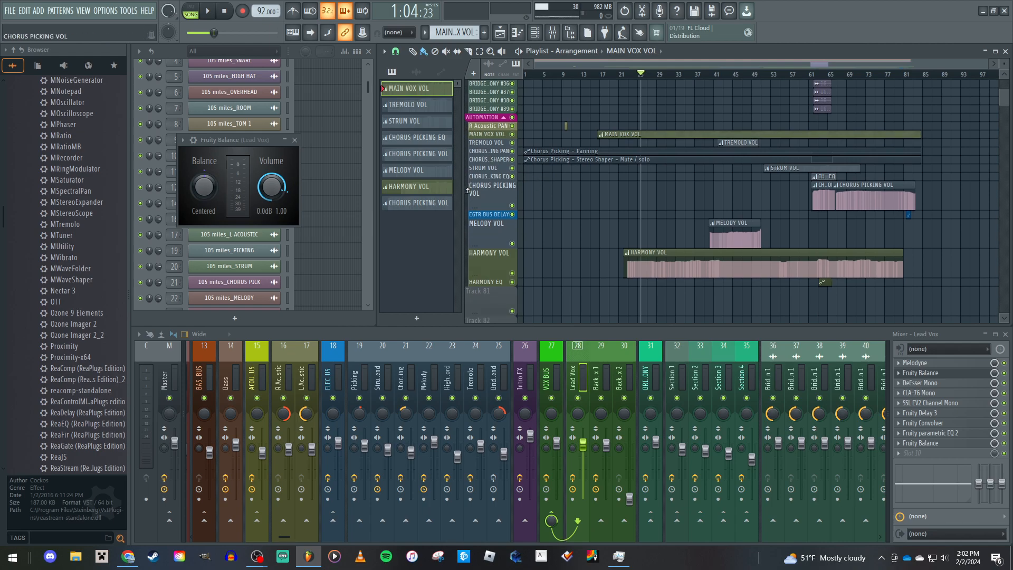
pyautogui.moveTo(469, 191); pyautogui.dragTo(468, 190)
pyautogui.moveTo(468, 227); pyautogui.dragTo(465, 212)
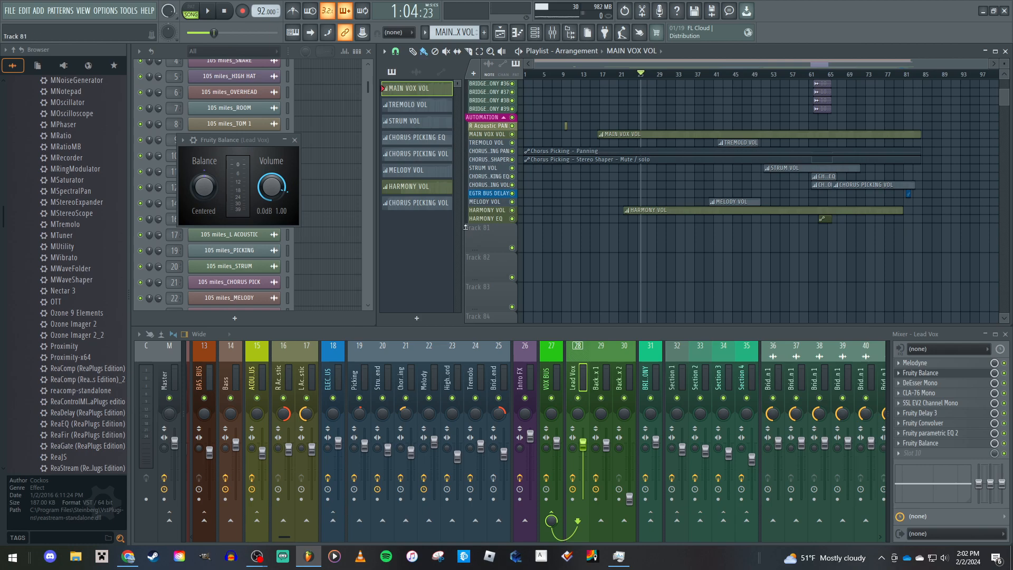
# Expand the CHORUS PICKING EQ automation track, select its clip and place the playhead at the clip's start
pyautogui.scroll(6, 566, 304)
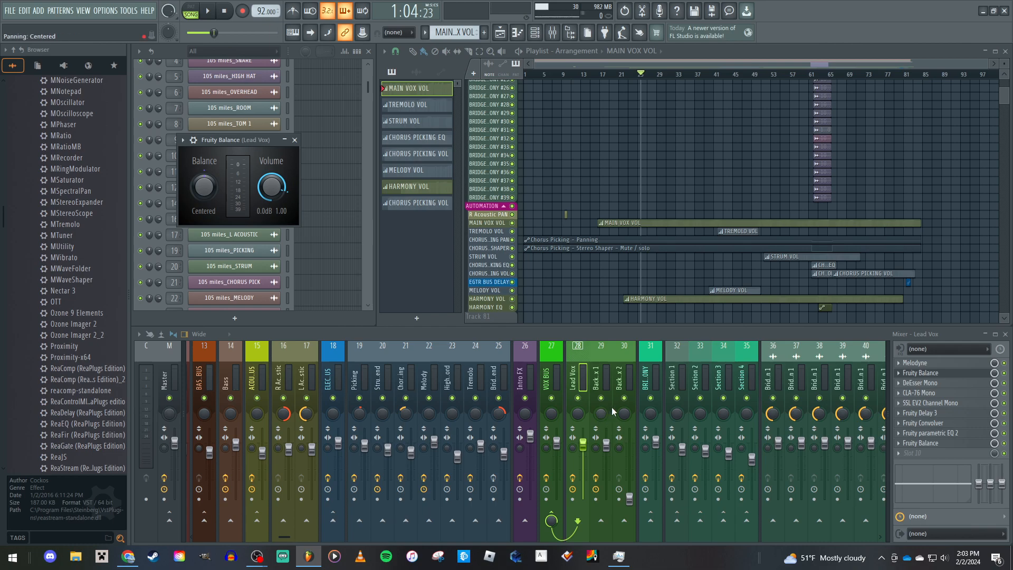
pyautogui.scroll(-2, 521, 250)
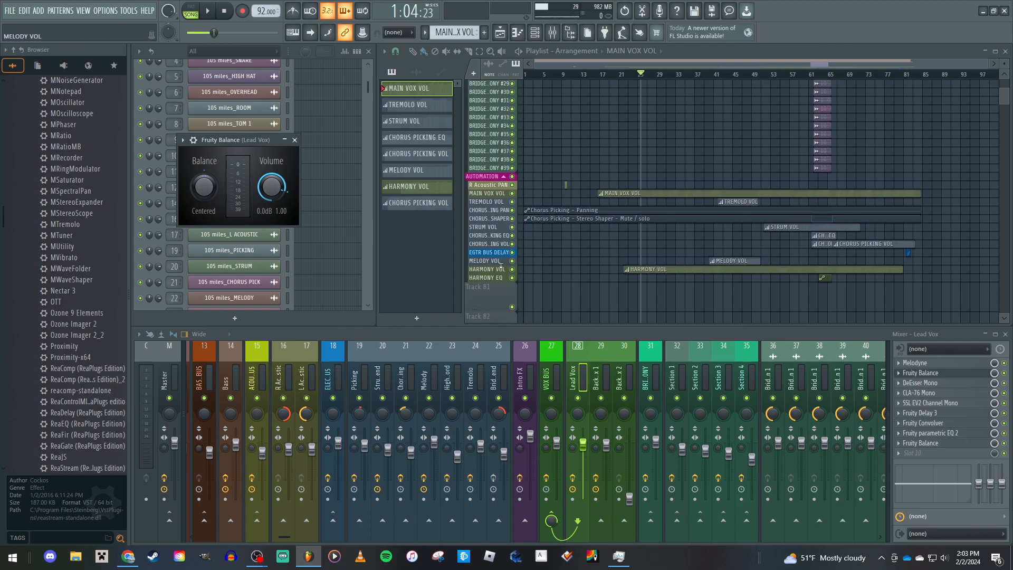
pyautogui.scroll(3, 468, 236)
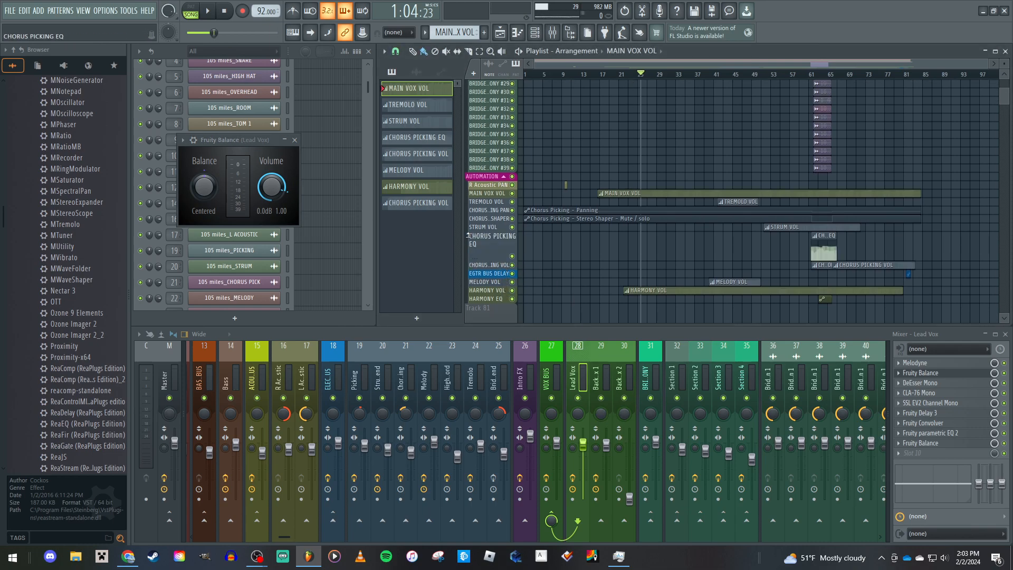
pyautogui.click(817, 245)
pyautogui.click(820, 78)
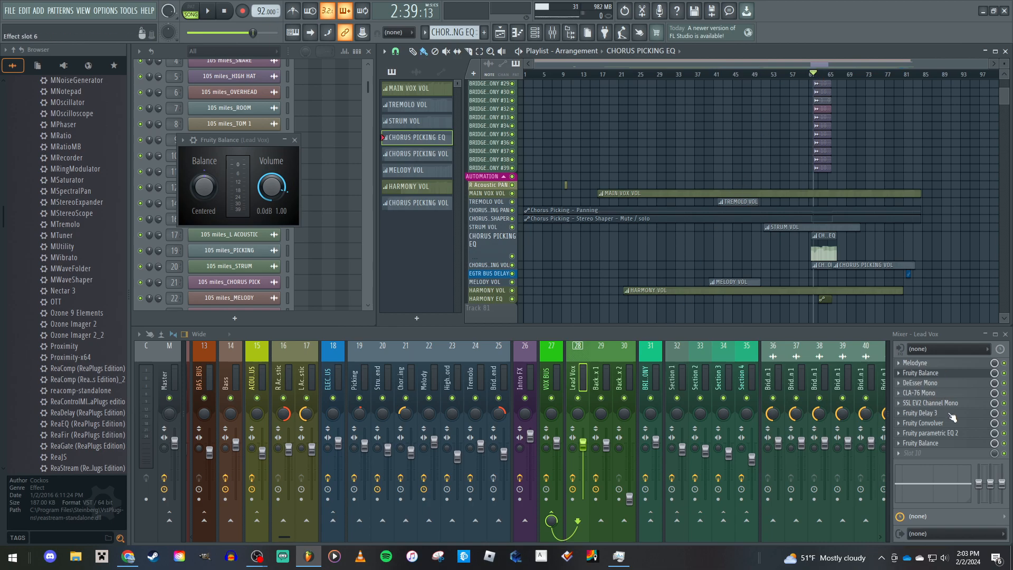
# Select the Chorus Picking mixer track and open its Fruity parametric EQ 2
pyautogui.click(948, 436)
pyautogui.click(948, 436)
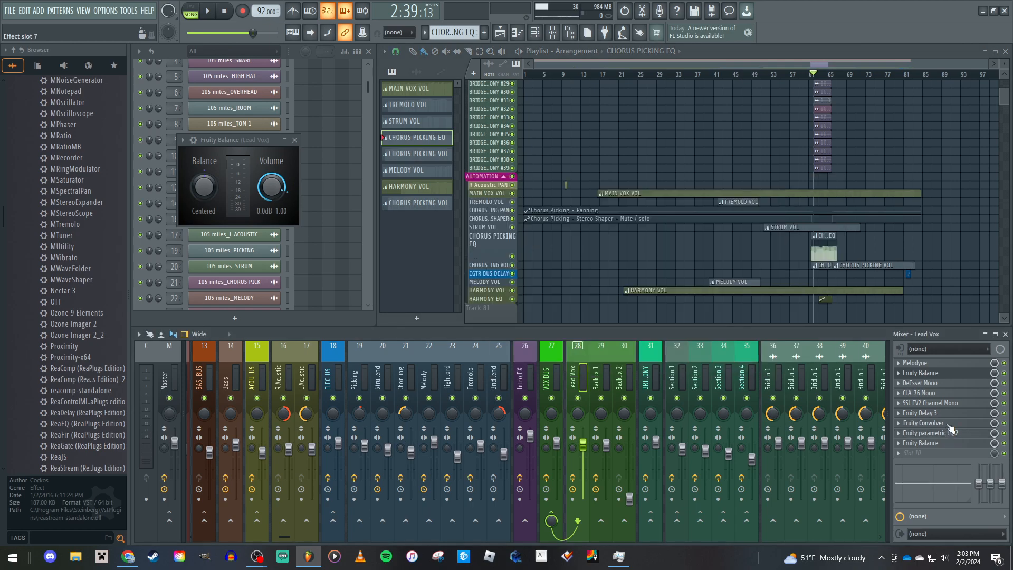
pyautogui.hscroll(-5, 660, 369)
pyautogui.click(718, 375)
pyautogui.click(689, 376)
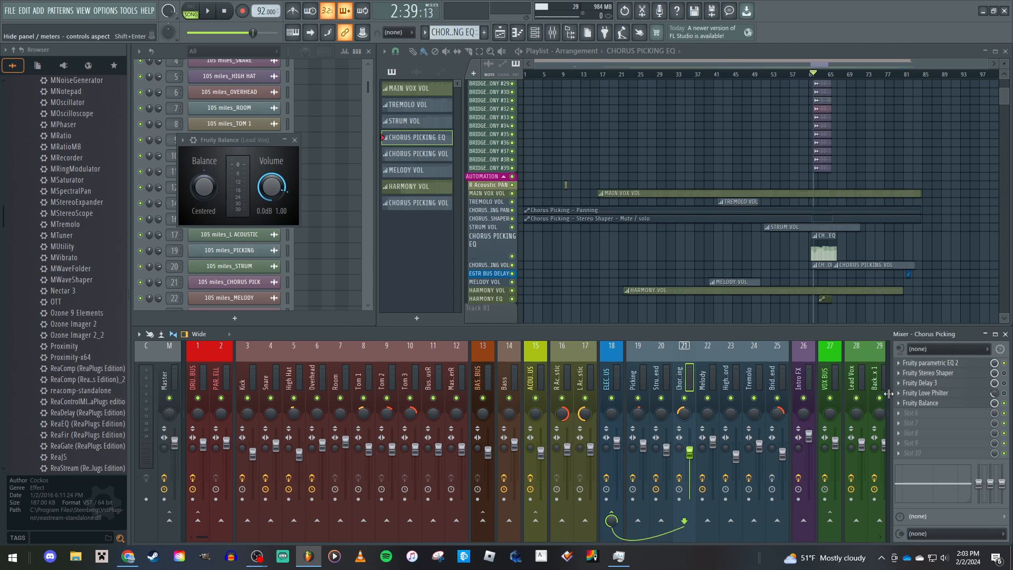
pyautogui.click(951, 364)
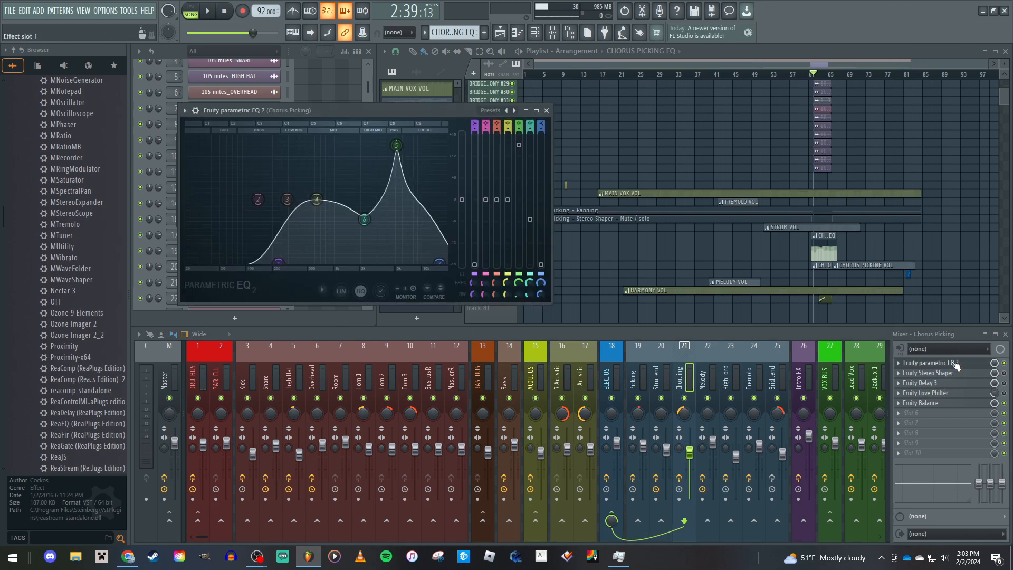
# Play from just before the CHORUS PICKING EQ clip with the Chorus Picking mixer track soloed, then stop and unsolo it
pyautogui.click(808, 77)
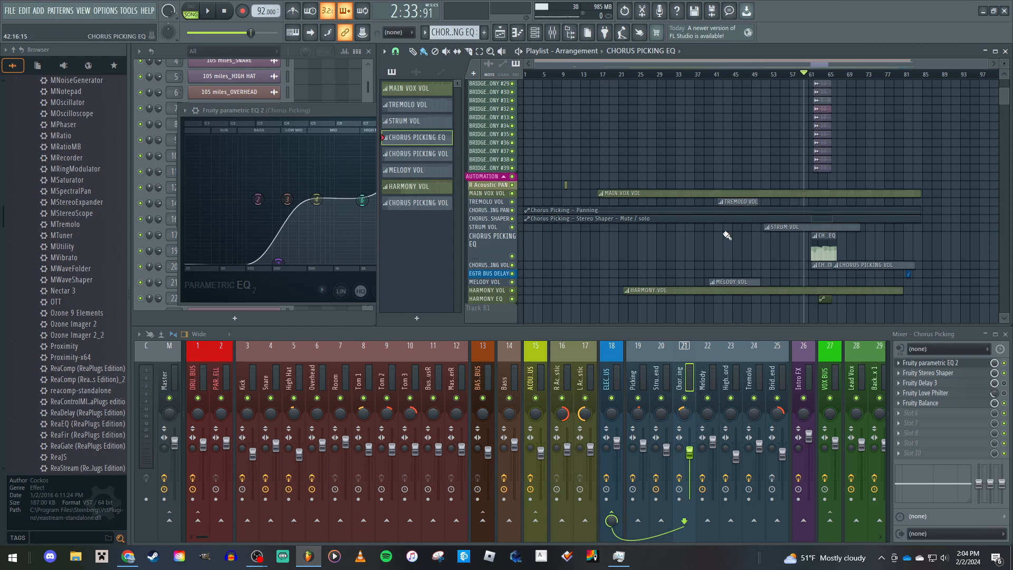
pyautogui.press('space')
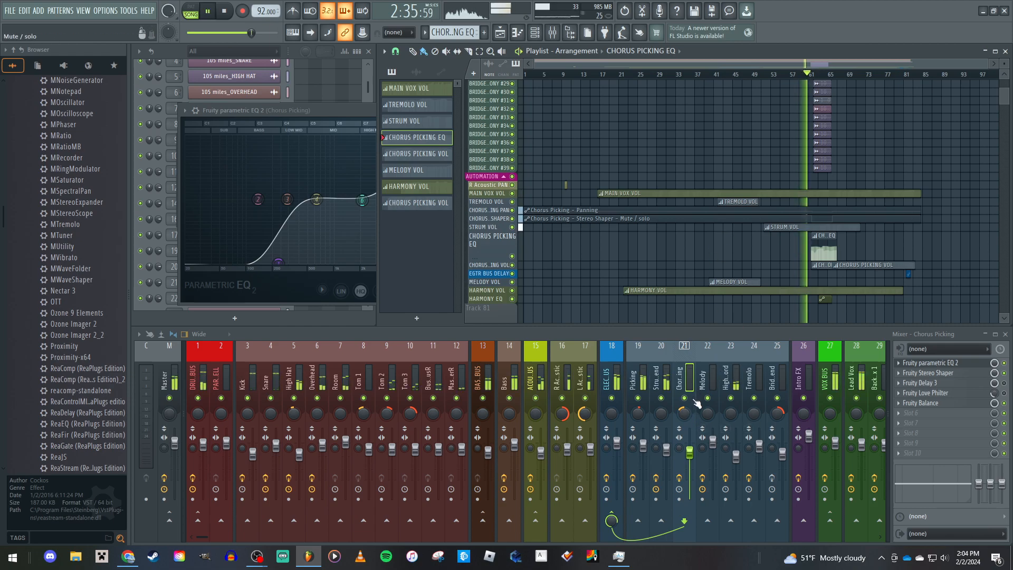
pyautogui.hotkey('alt', 's')
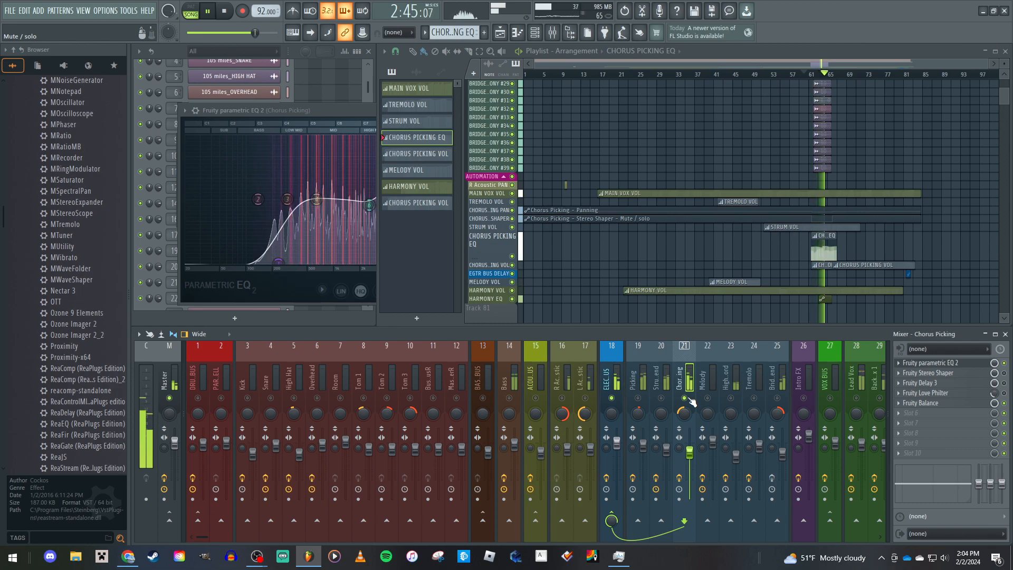
pyautogui.press('space')
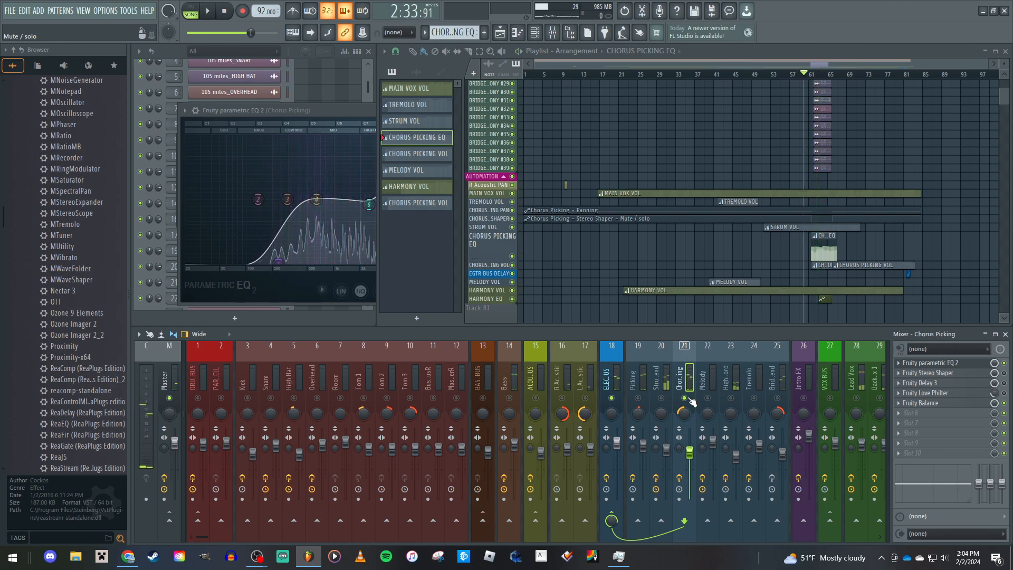
pyautogui.rightClick(688, 400)
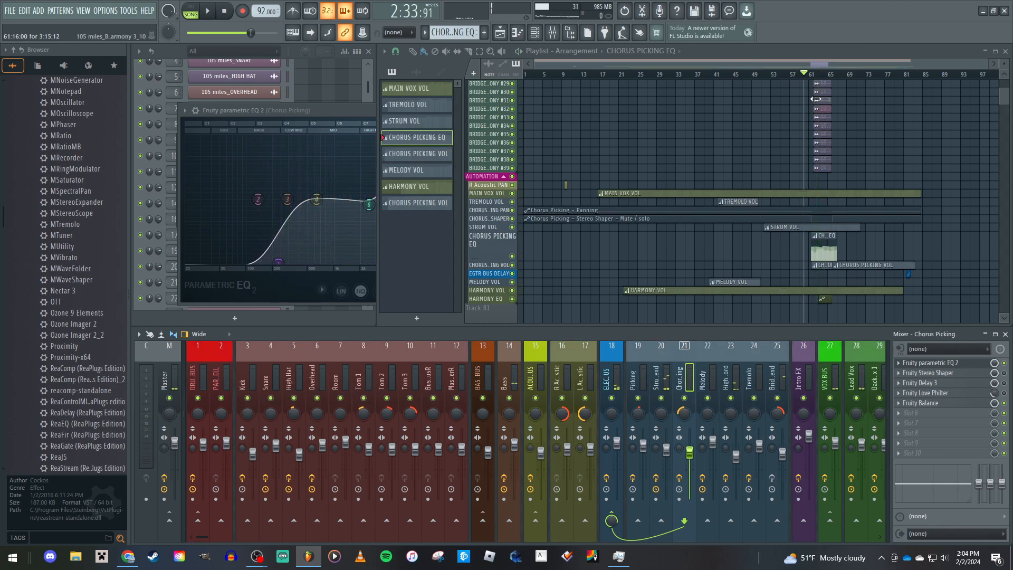
# Examine the Chorus Picking parametric EQ curve alongside the CHORUS PICKING EQ clip and the bridge harmonies, closing and reopening the EQ
pyautogui.scroll(3, 813, 127)
pyautogui.keyDown('ctrl'); pyautogui.scroll(3, 802, 137); pyautogui.keyUp('ctrl')
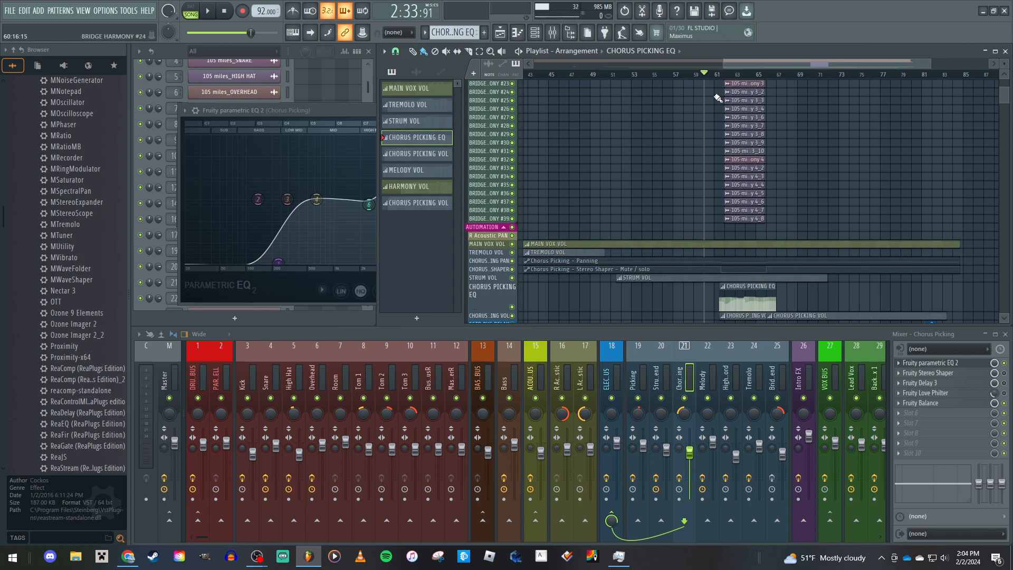
pyautogui.click(370, 206)
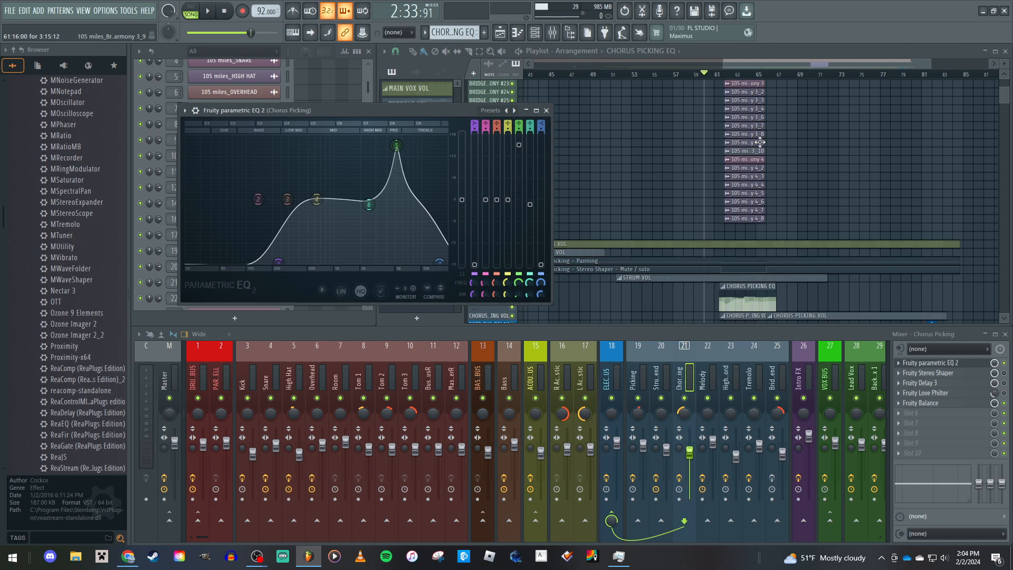
pyautogui.click(547, 111)
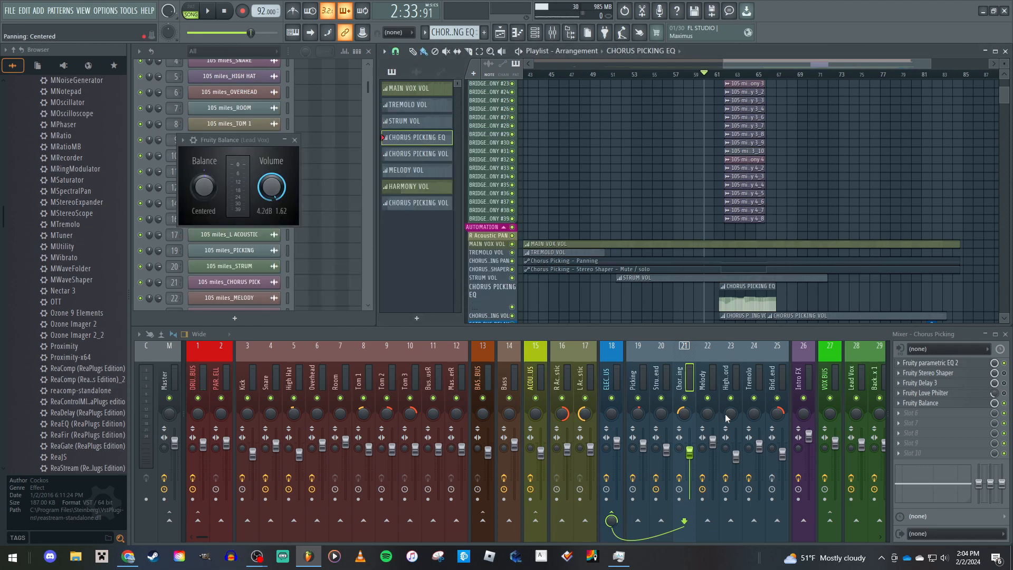
pyautogui.click(942, 364)
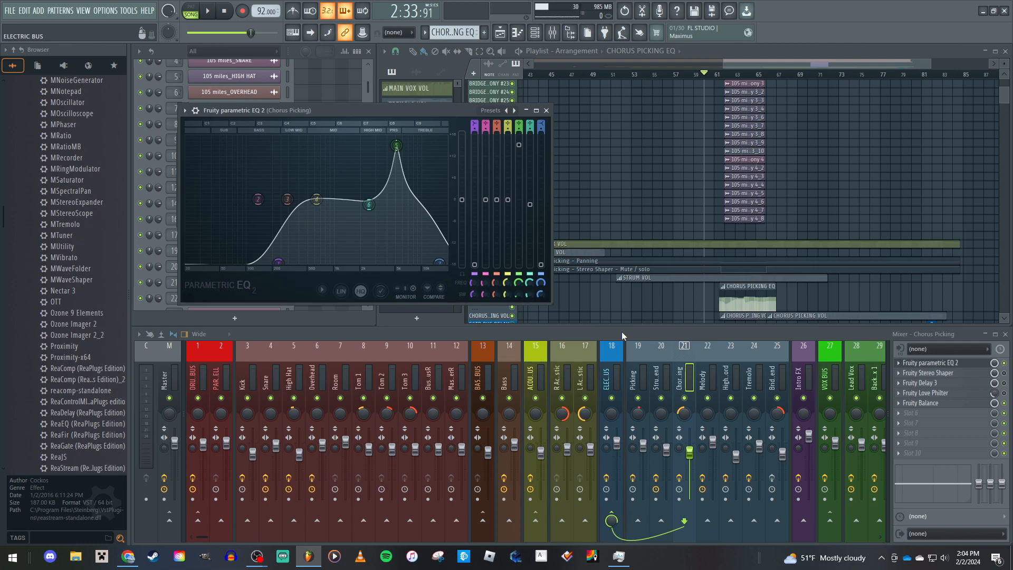
# Play the full mix through the CHORUS PICKING EQ clip, stop playback and close the Chorus Picking parametric EQ
pyautogui.press('space')
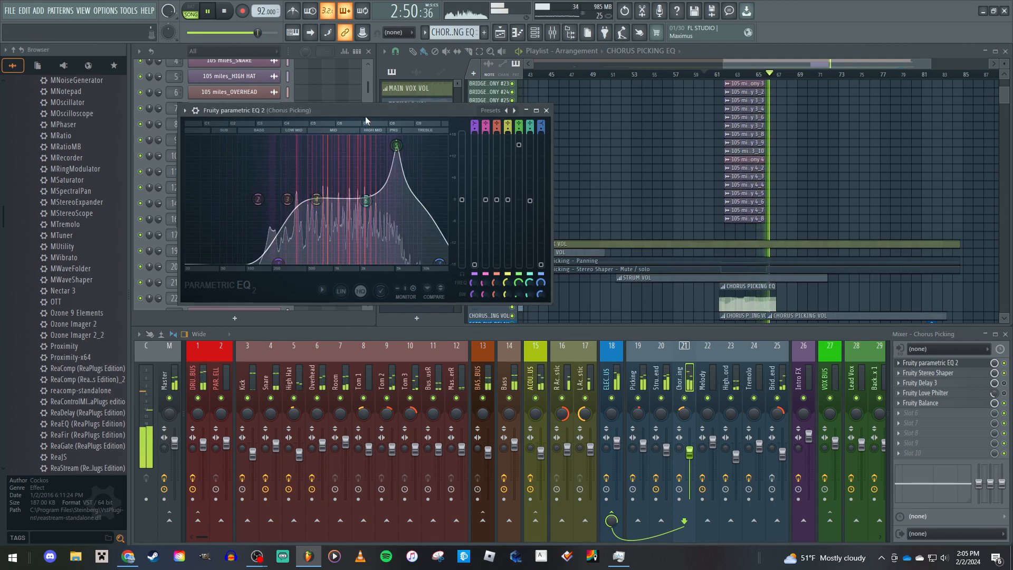
pyautogui.press('space')
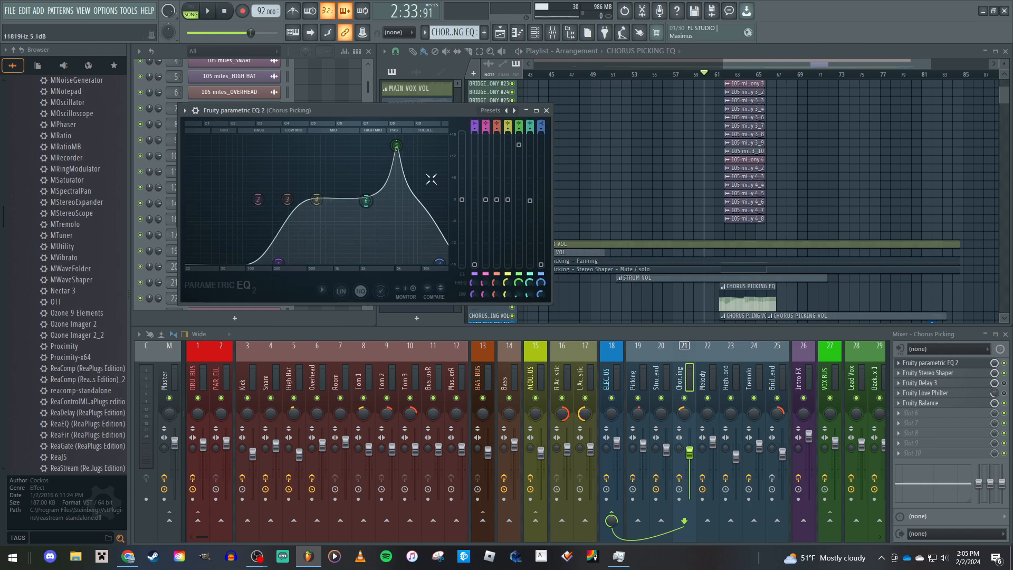
pyautogui.click(546, 111)
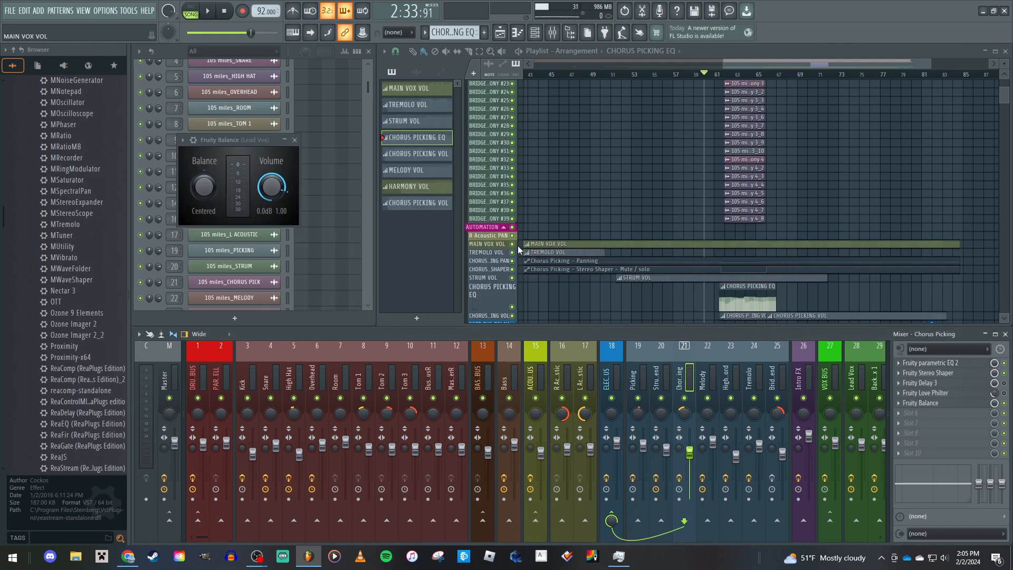
# Expand the HARMONY EQ automation track and examine the curve at the start of its clip
pyautogui.scroll(-4, 505, 254)
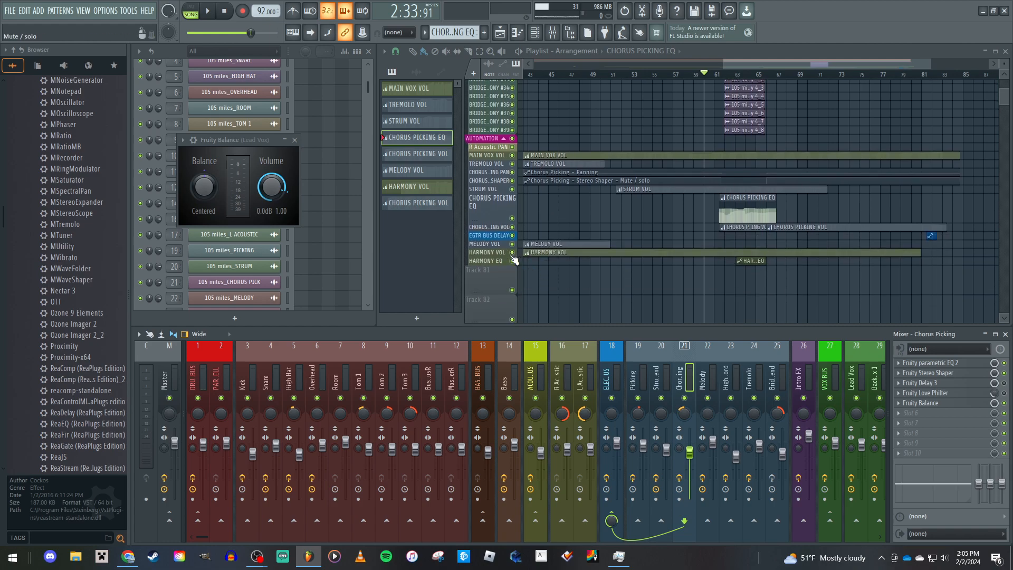
pyautogui.click(469, 259)
pyautogui.click(469, 261)
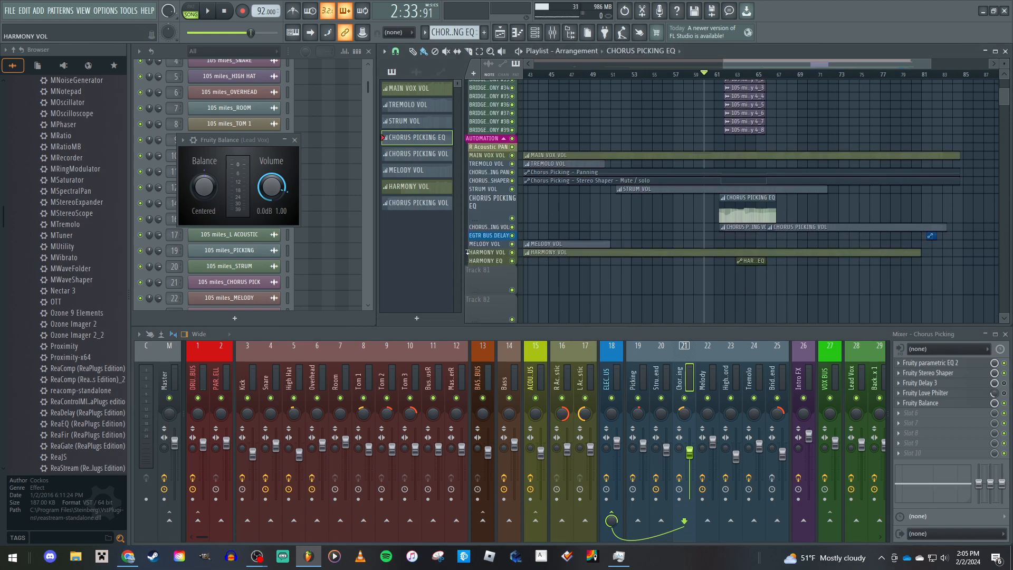
pyautogui.click(469, 260)
pyautogui.scroll(1, 745, 304)
pyautogui.scroll(5, 748, 304)
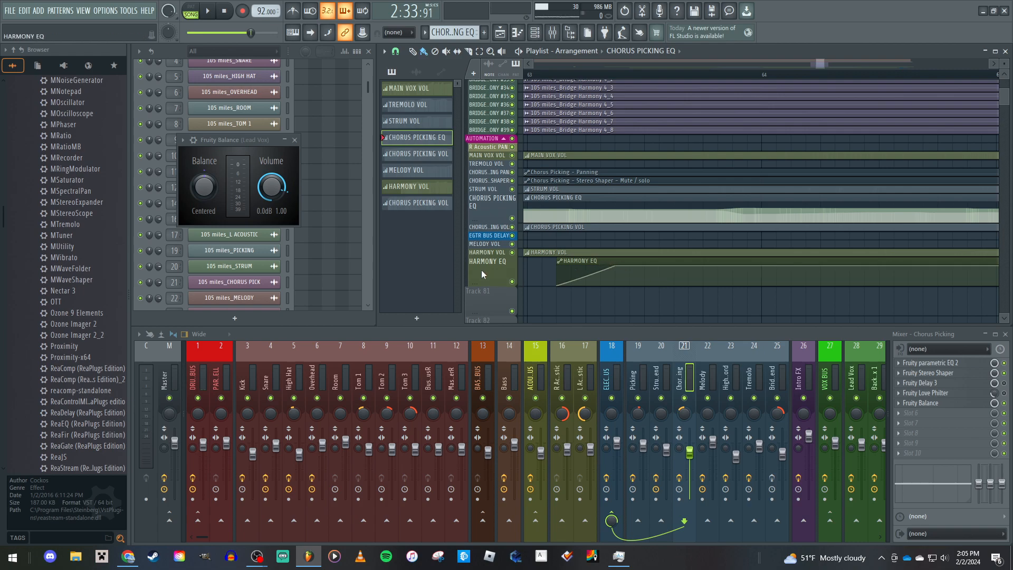
# Collapse the HARMONY EQ and CHORUS PICKING EQ automation tracks back to compact height
pyautogui.moveTo(465, 271); pyautogui.dragTo(467, 264)
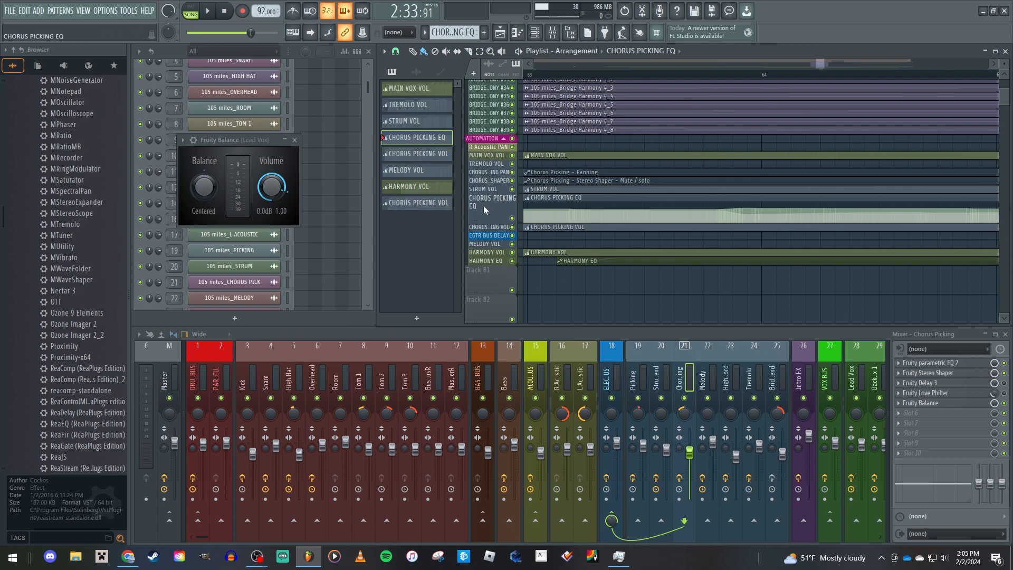
pyautogui.moveTo(470, 203); pyautogui.dragTo(470, 200)
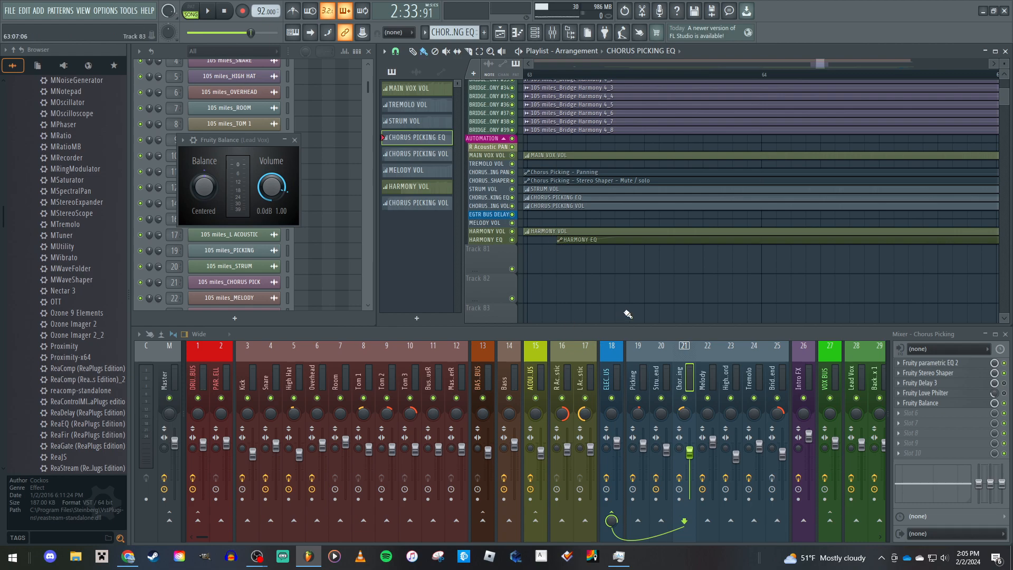
# Select the Picking mixer track and bring the electric guitar clips into view in the playlist
pyautogui.keyDown('ctrl'); pyautogui.scroll(-10, 628, 311); pyautogui.keyUp('ctrl')
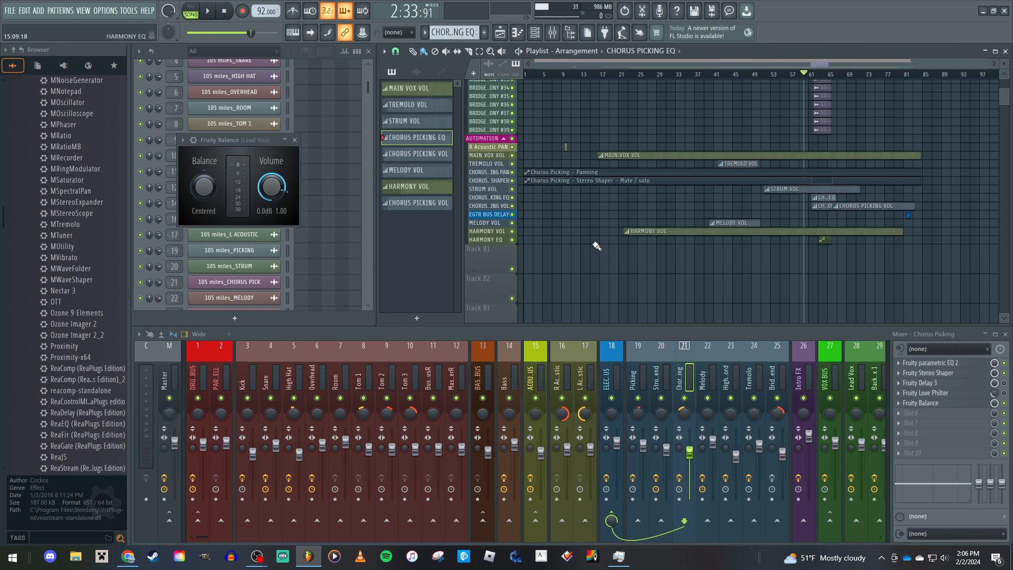
pyautogui.click(632, 378)
pyautogui.hscroll(5, 467, 373)
pyautogui.scroll(10, 611, 249)
pyautogui.scroll(-2, 609, 310)
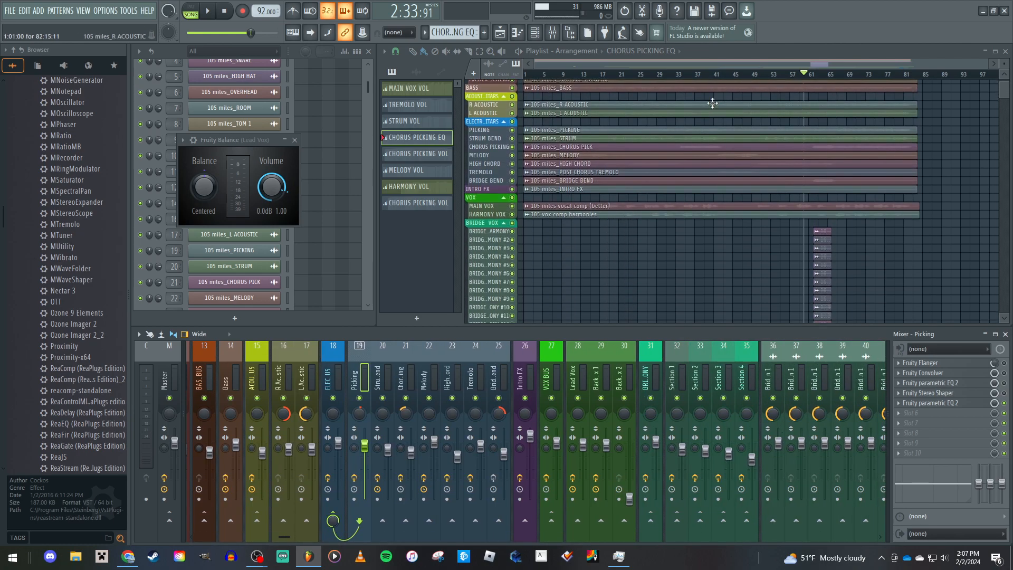
# Place the playhead at bar 34, briefly play the full mix from there and stop
pyautogui.moveTo(698, 76); pyautogui.dragTo(687, 74)
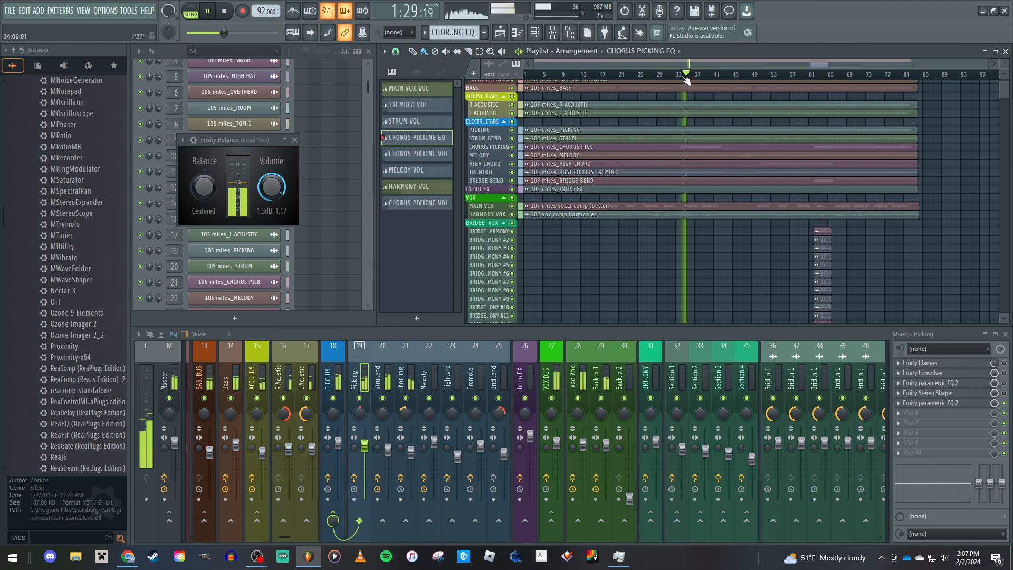
pyautogui.scroll(3, 732, 79)
pyautogui.moveTo(733, 81); pyautogui.dragTo(713, 79)
pyautogui.press('space')
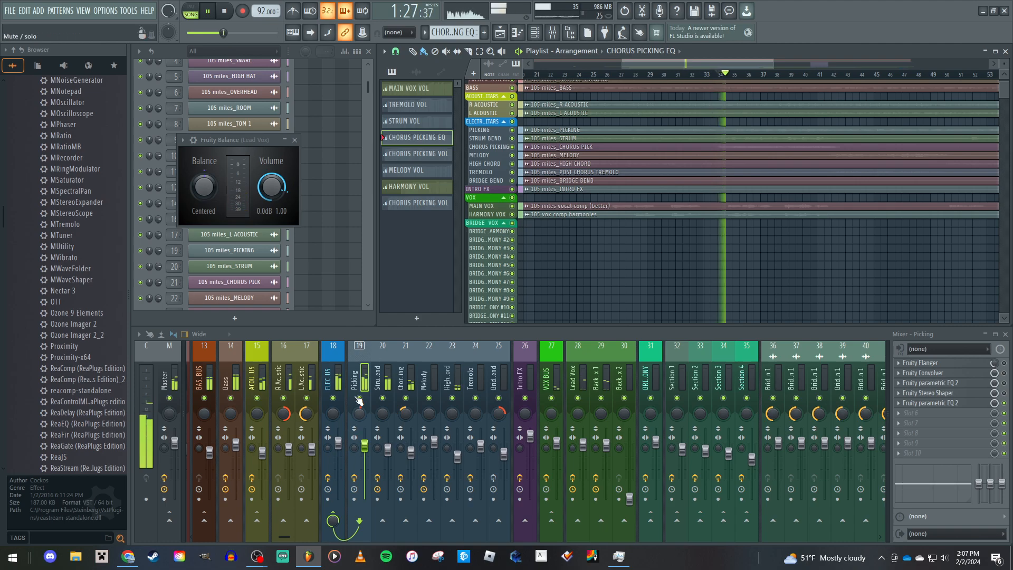
pyautogui.press('space')
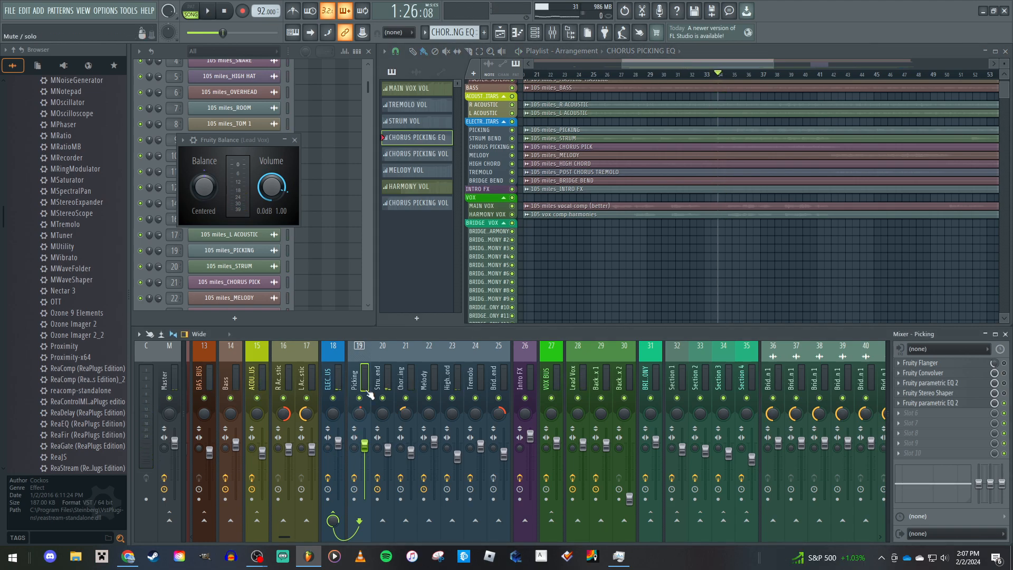
# Solo the Picking mixer track, play it from bar 34 and stop
pyautogui.rightClick(368, 403)
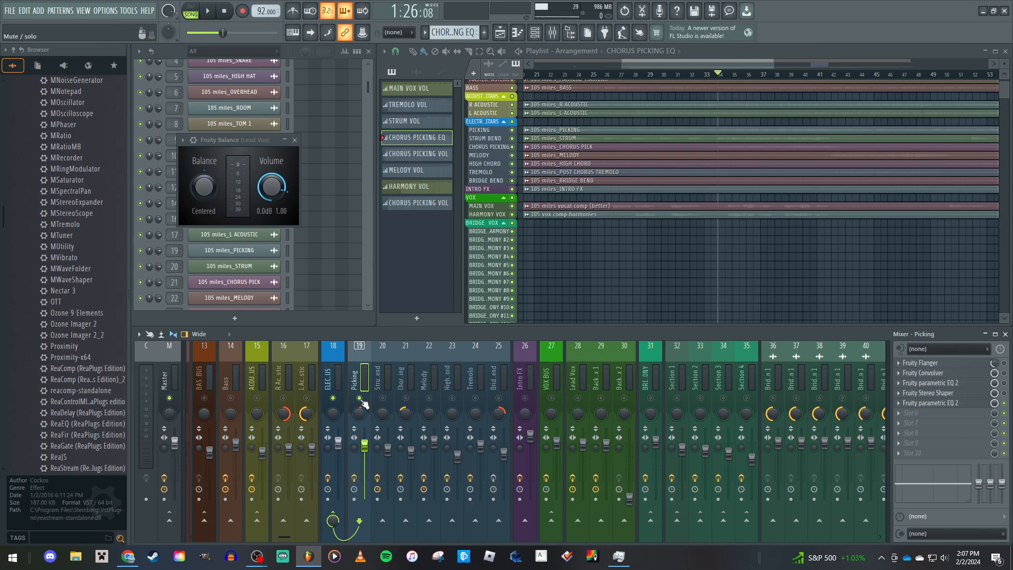
pyautogui.press('space')
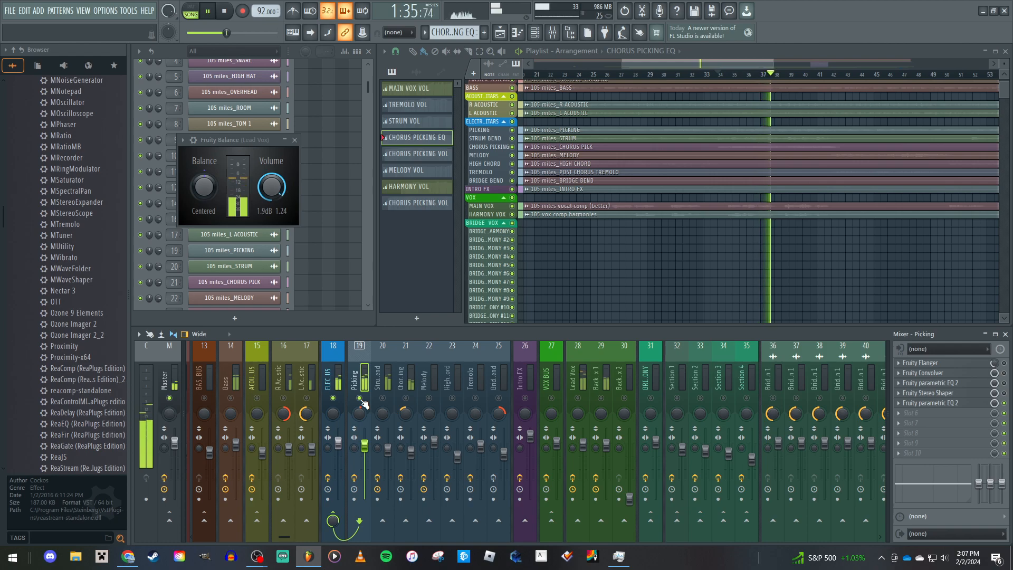
pyautogui.press('space')
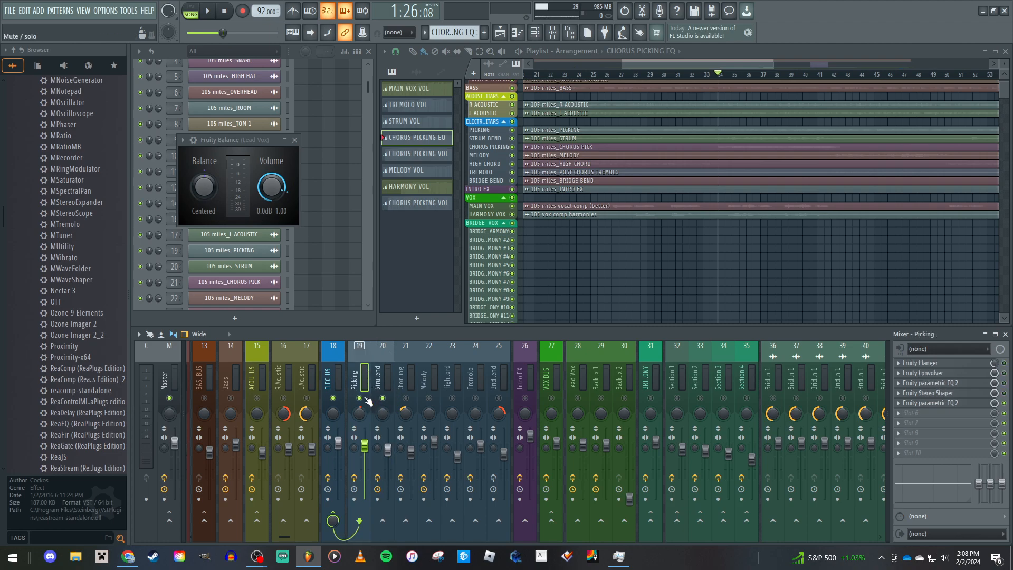
# Select the Strum Bend mixer track and audition it soloed from just before bar 32
pyautogui.click(383, 376)
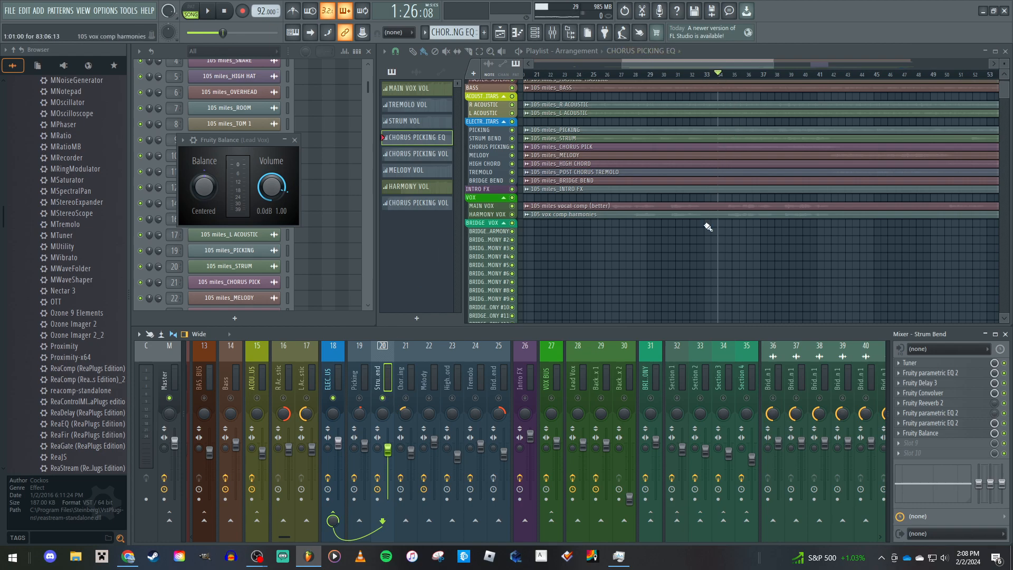
pyautogui.scroll(3, 711, 249)
pyautogui.scroll(4, 699, 179)
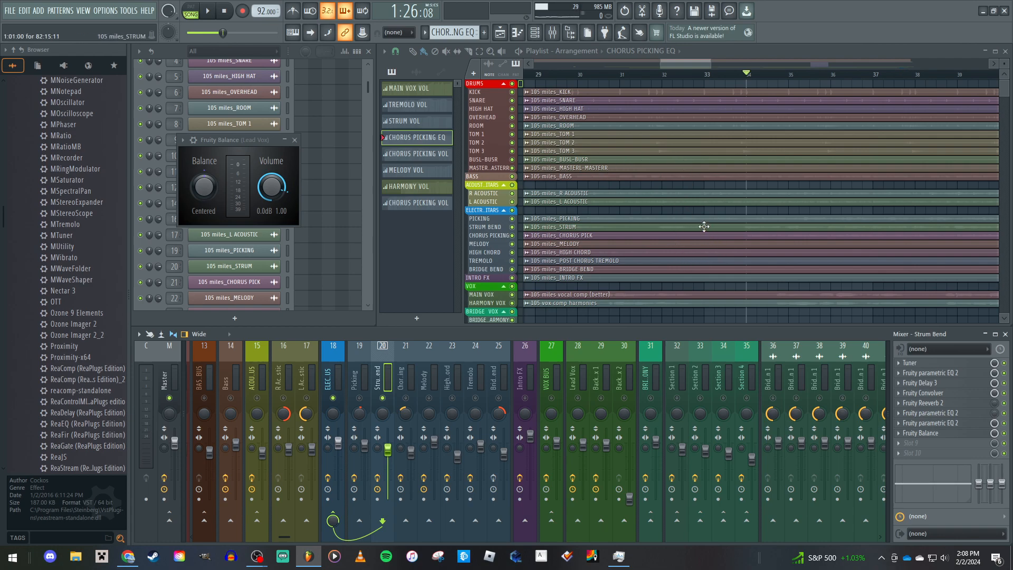
pyautogui.click(658, 79)
pyautogui.press('space')
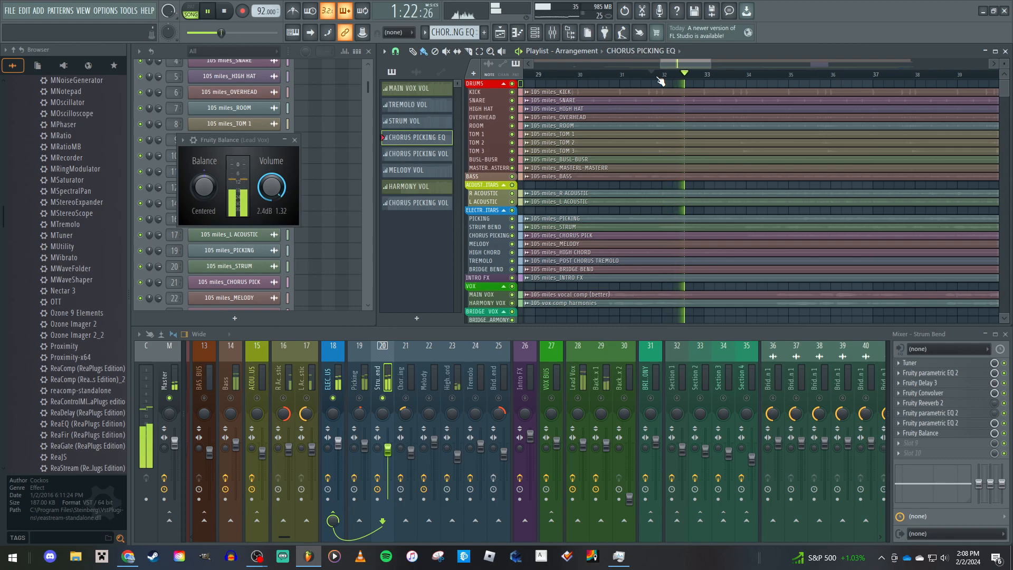
pyautogui.click(745, 80)
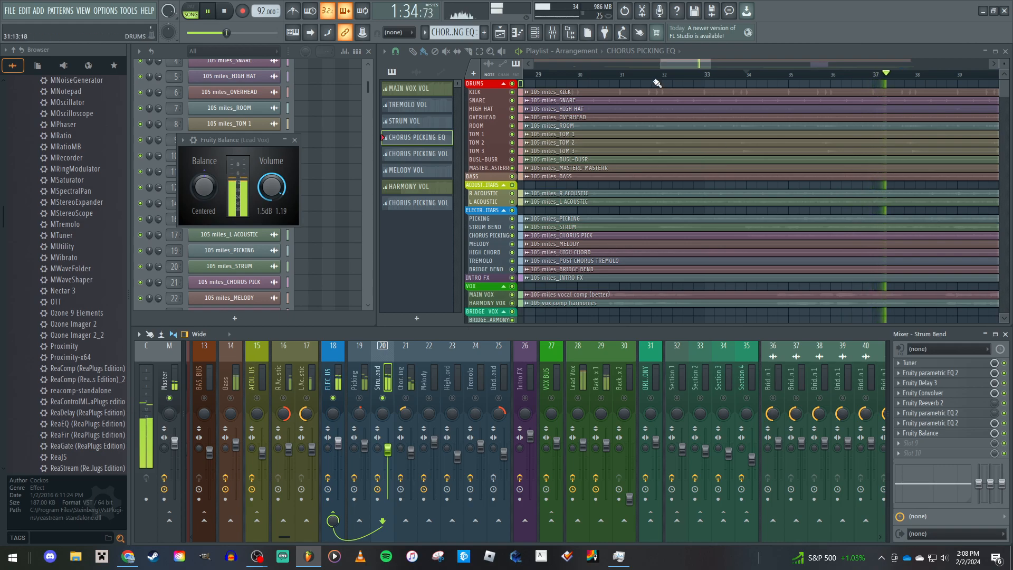
# Replay the soloed Strum Bend part from around bar 31, stop playback and set the playhead at bar 34
pyautogui.click(641, 75)
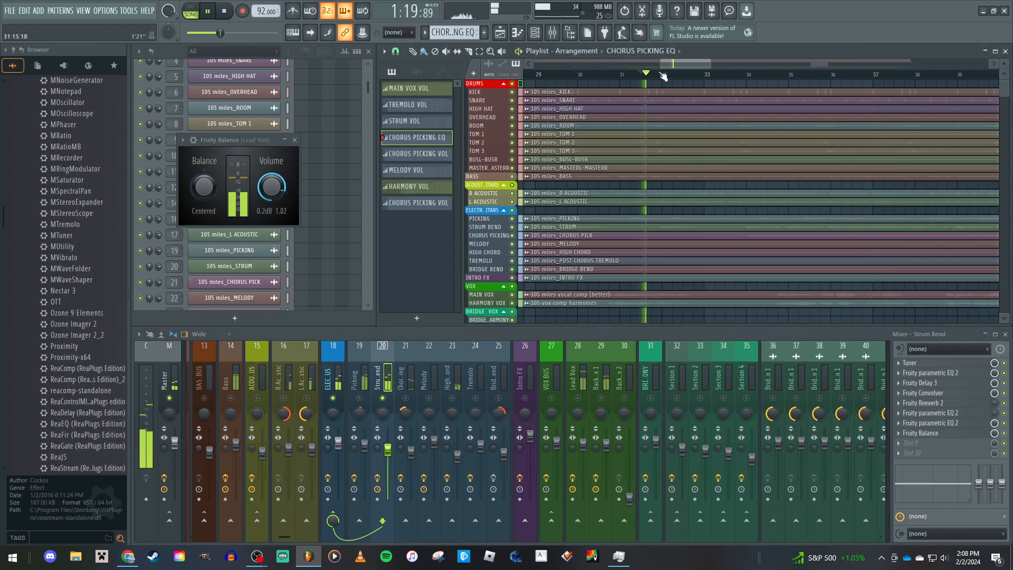
pyautogui.click(759, 76)
pyautogui.press('space')
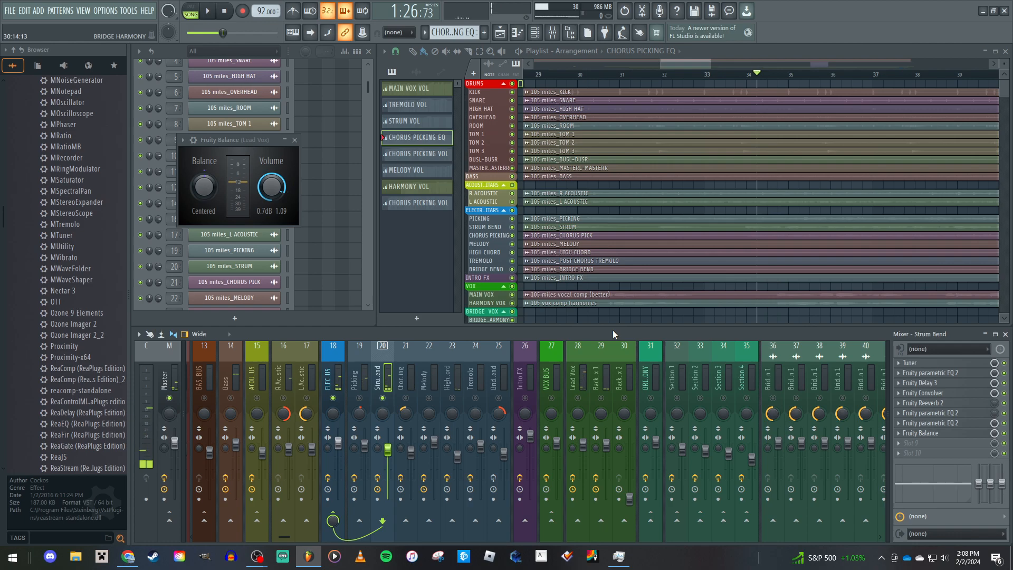
pyautogui.click(663, 73)
pyautogui.moveTo(666, 75); pyautogui.dragTo(747, 74)
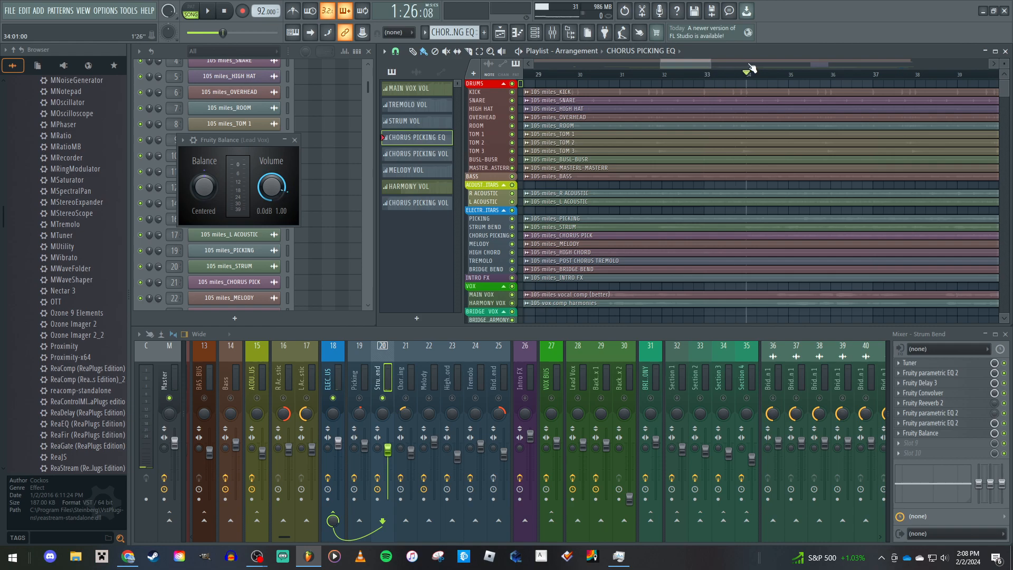
# Examine the Strum Bend track's Fruity Delay 3 and Fruity Convolver settings, closing each plugin when done
pyautogui.click(943, 377)
pyautogui.click(943, 377)
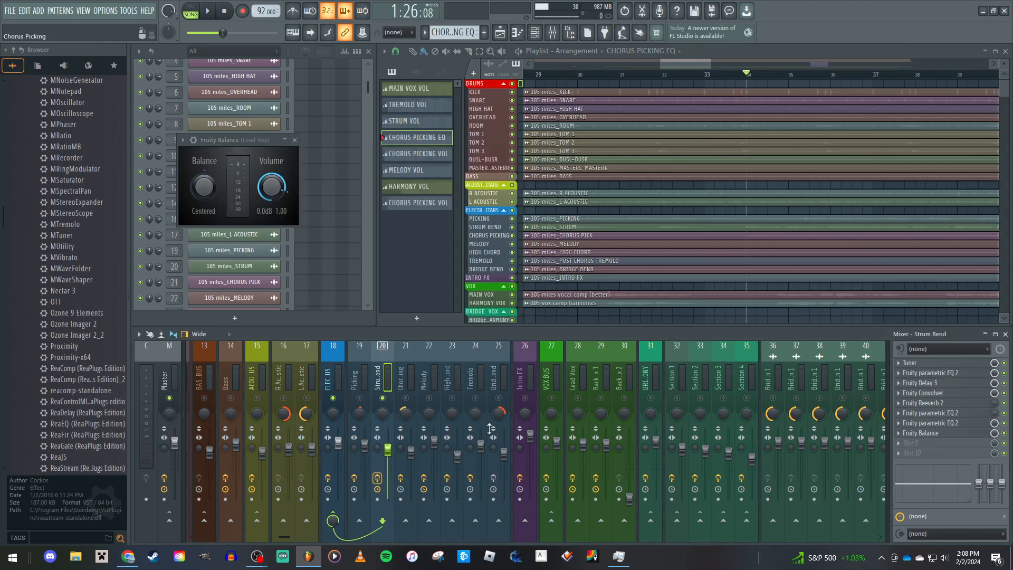
pyautogui.click(923, 384)
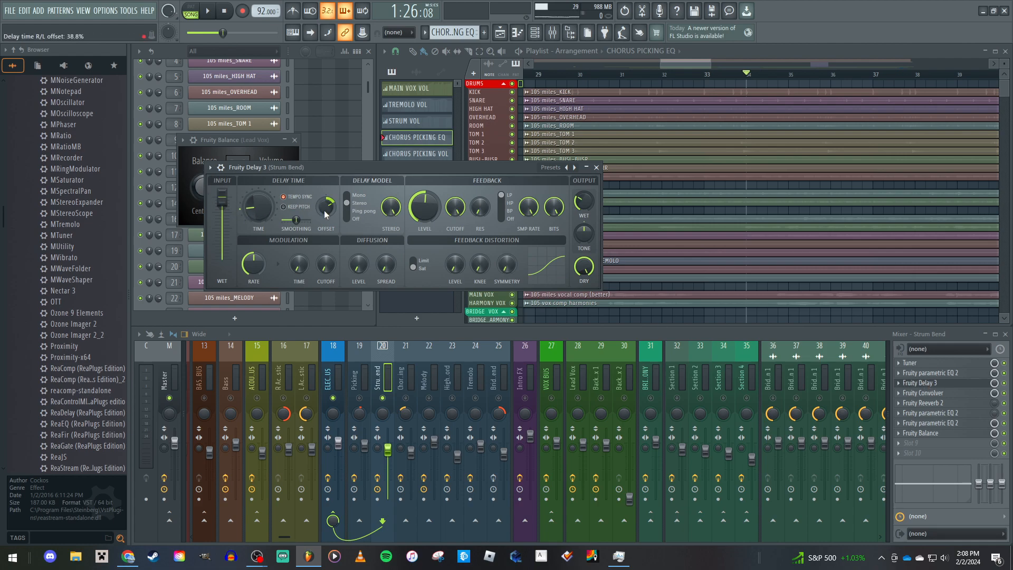
pyautogui.click(596, 168)
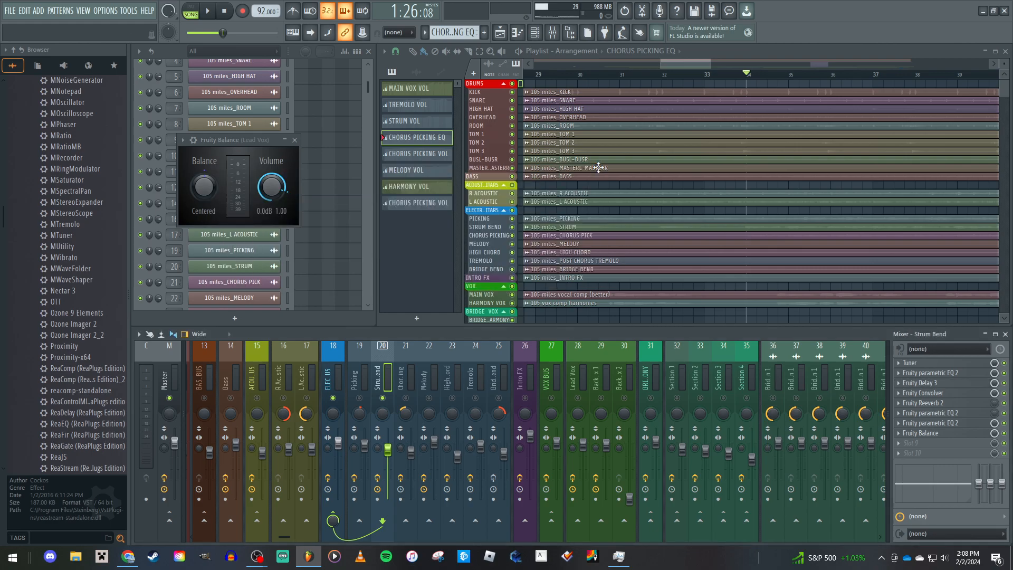
pyautogui.click(937, 394)
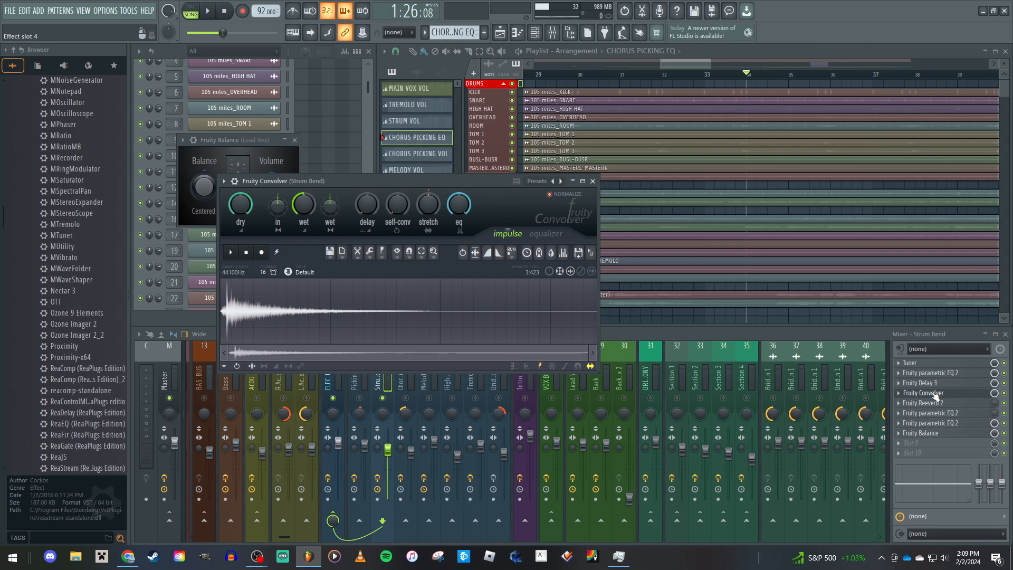
pyautogui.click(936, 393)
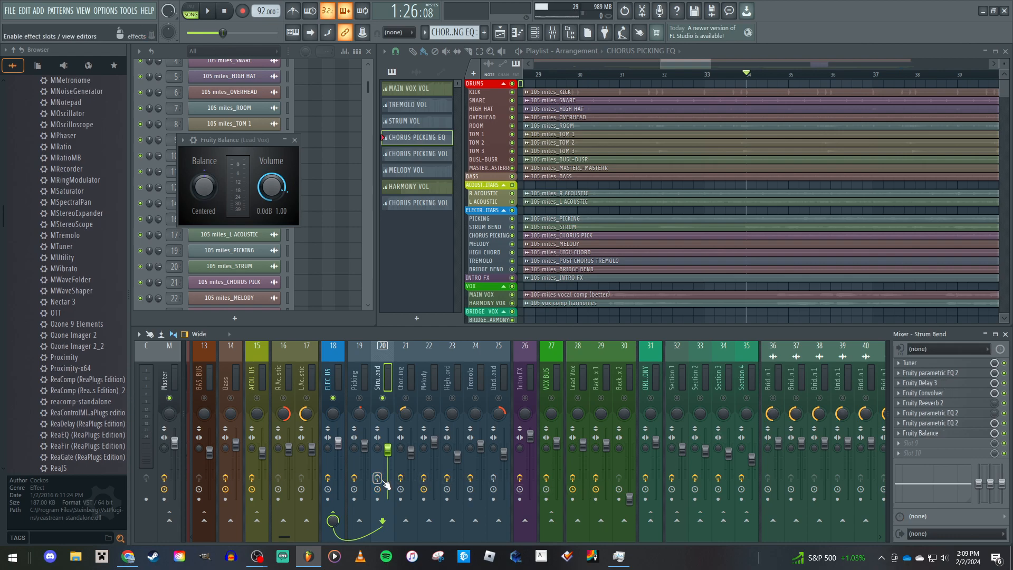
# Play the soloed Strum Bend track from bar 34, comparing it with its effects bypassed and enabled, then stop
pyautogui.press('space')
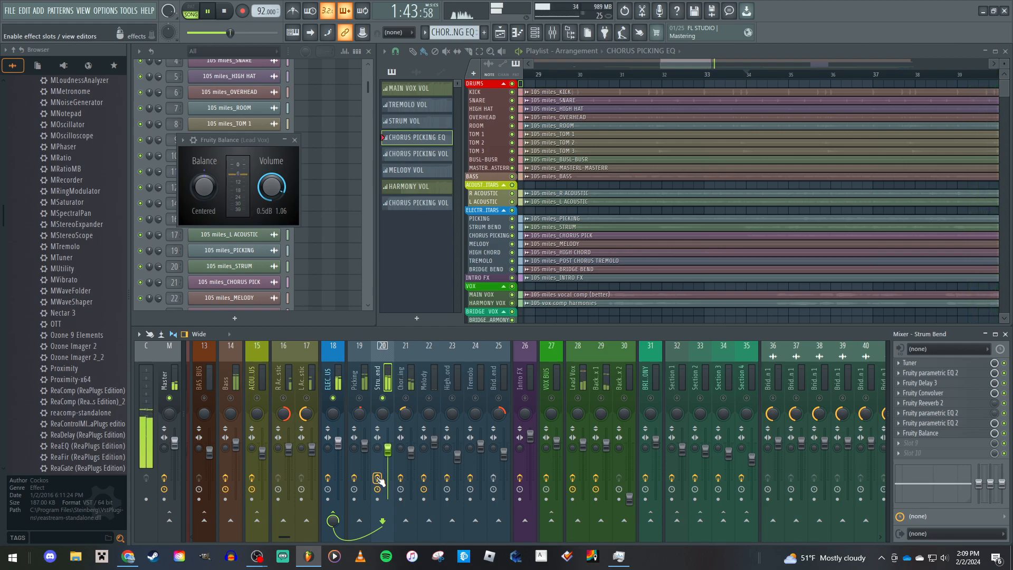
pyautogui.press('space')
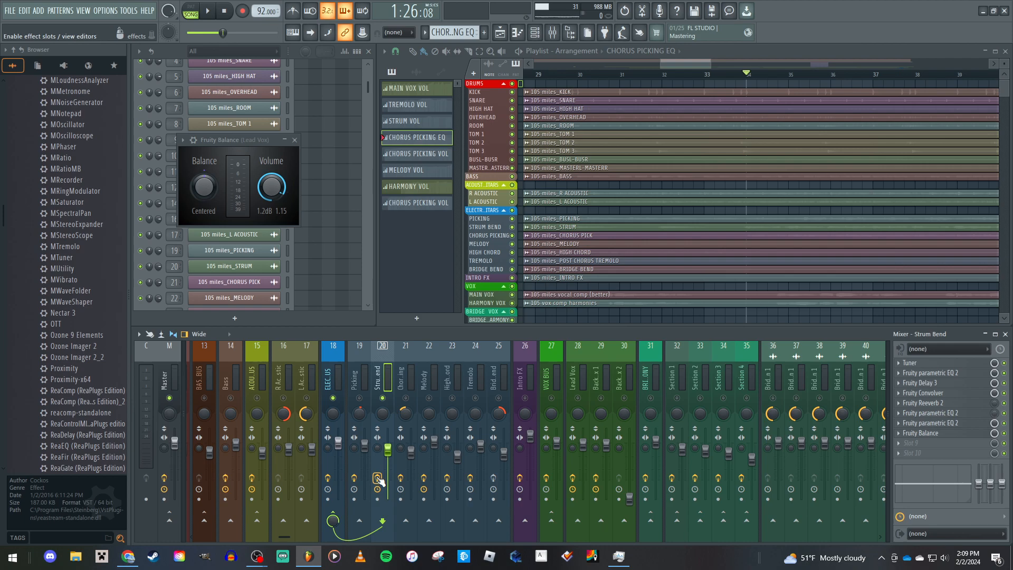
# Select the Chorus Picking mixer track and examine its Fruity Stereo Shaper settings, closing the plugin when done
pyautogui.click(398, 377)
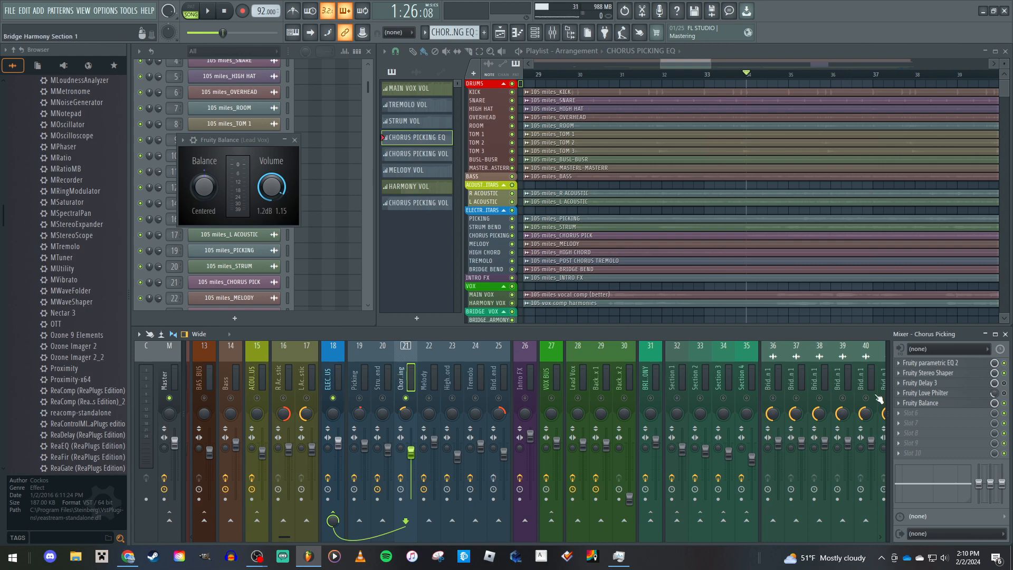
pyautogui.click(948, 376)
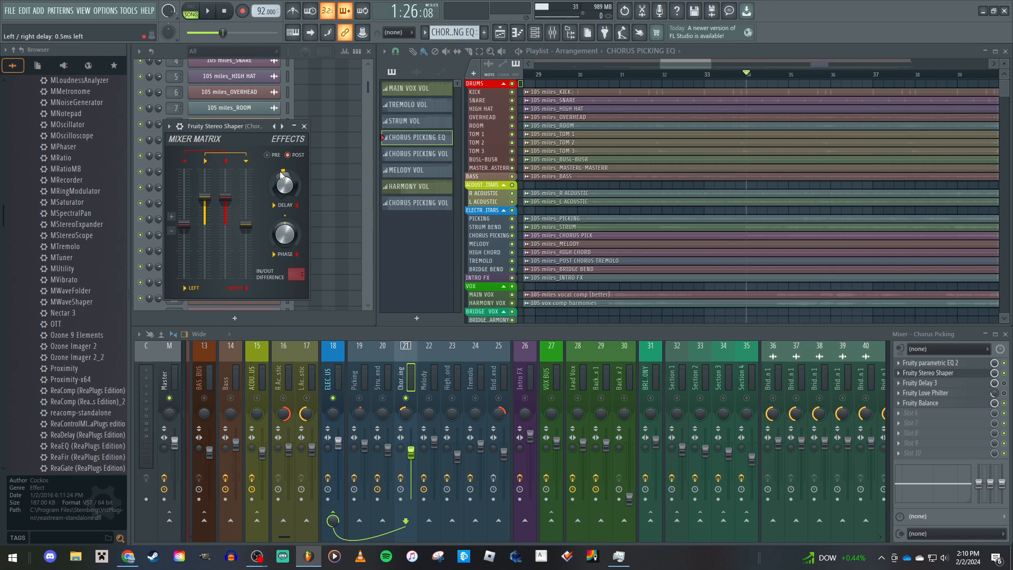
pyautogui.click(304, 126)
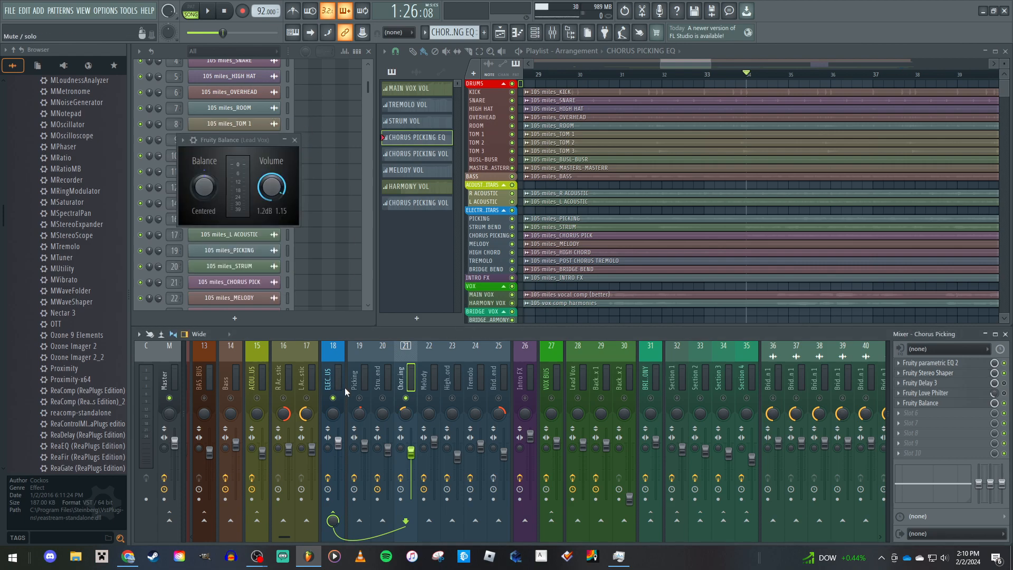
# Briefly play the soloed Chorus Picking track from bar 34, stop and disable its effect slots
pyautogui.press('space')
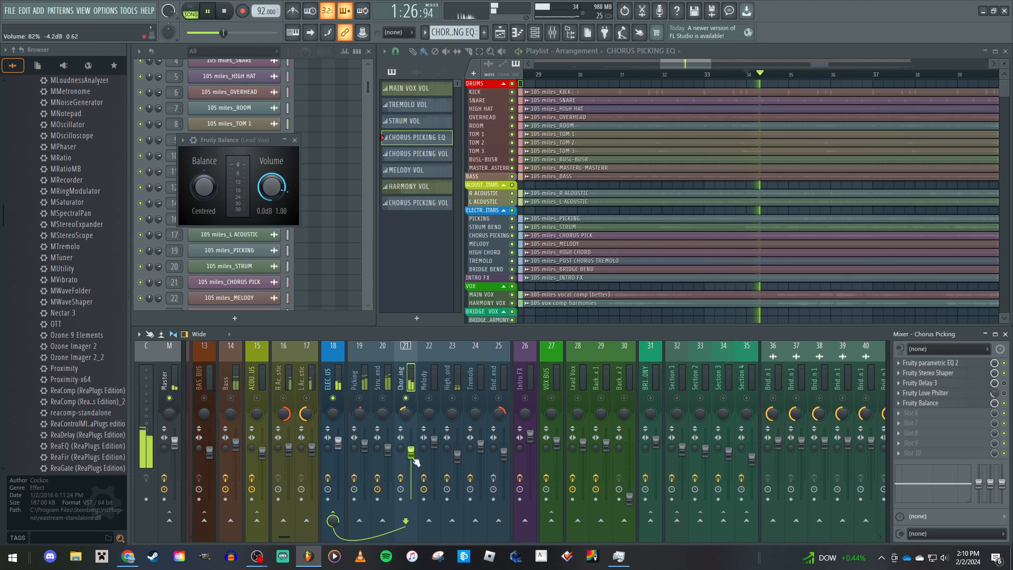
pyautogui.press('space')
pyautogui.click(403, 478)
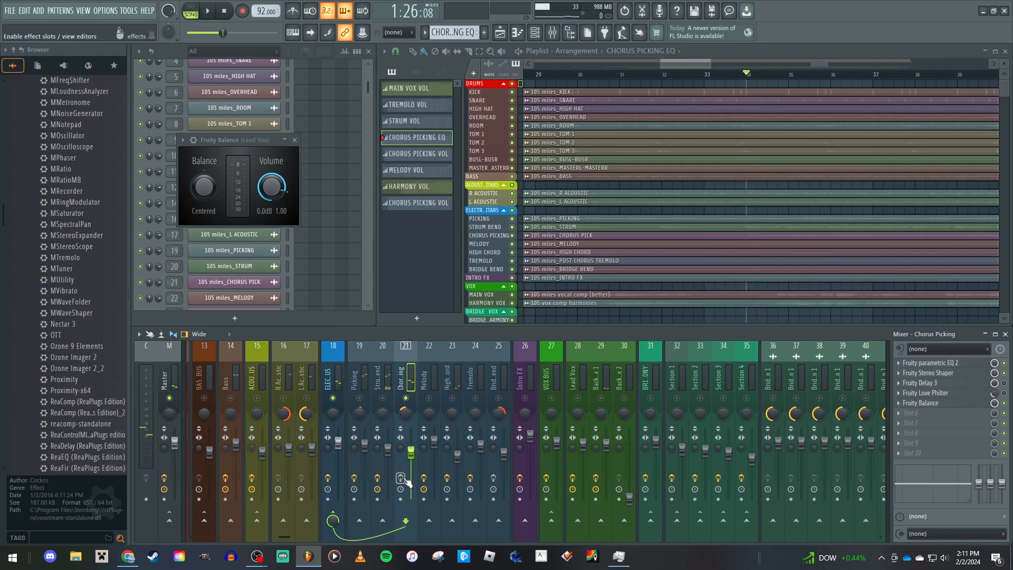
# Play the soloed Chorus Picking track with its effects bypassed, re-enable its effect slots for comparison, and stop playback
pyautogui.press('space')
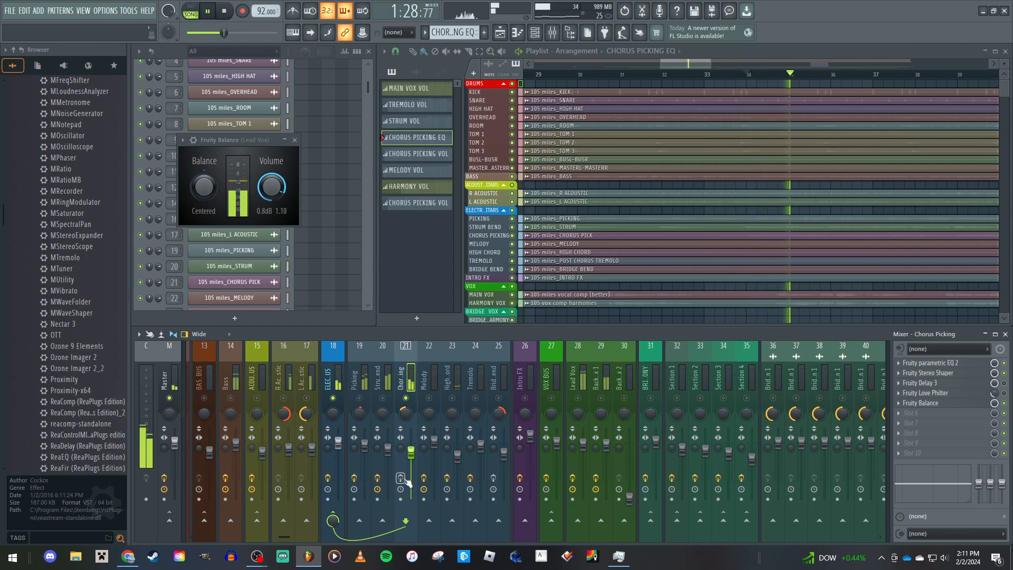
pyautogui.click(405, 479)
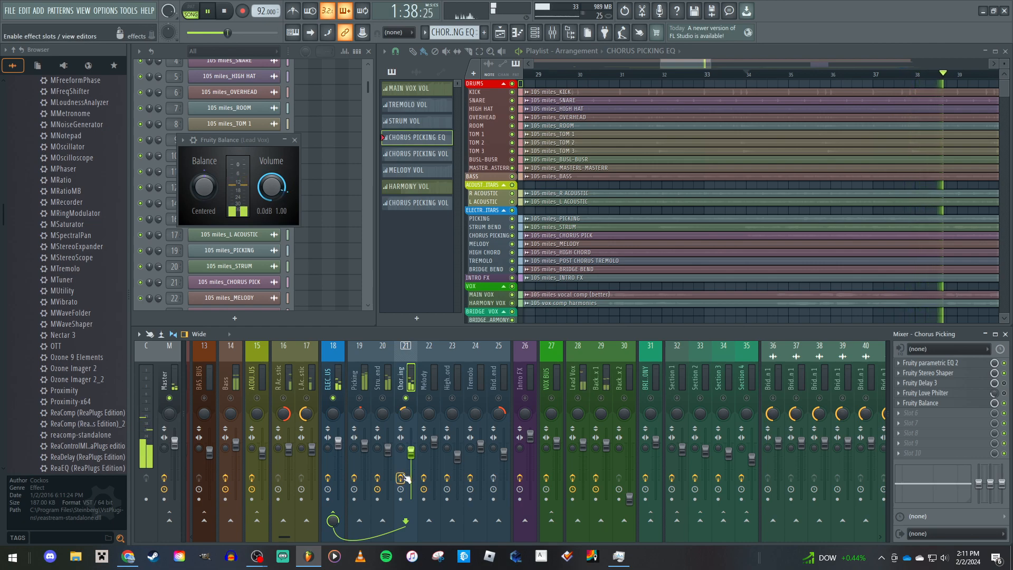
pyautogui.press('space')
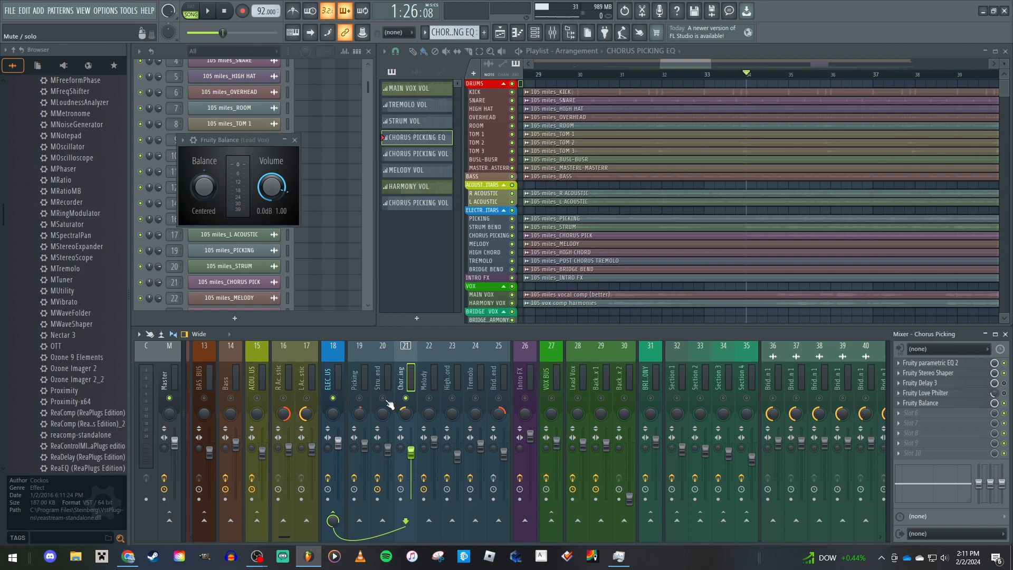
# Unsolo the guitar track and play the full mix, moving the playback position to about bar 41 to find the melody guitar's section
pyautogui.click(434, 376)
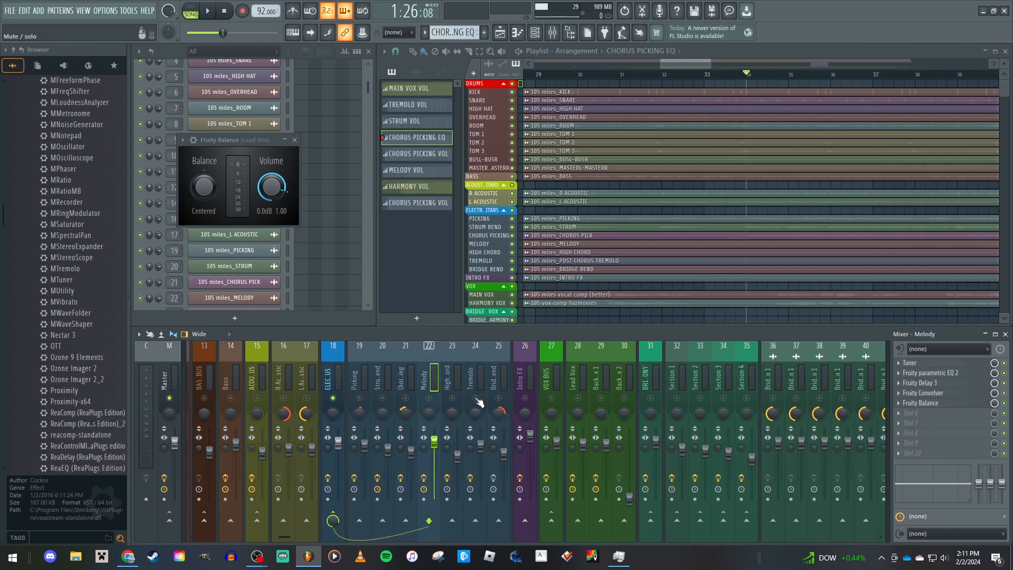
pyautogui.scroll(-3, 666, 288)
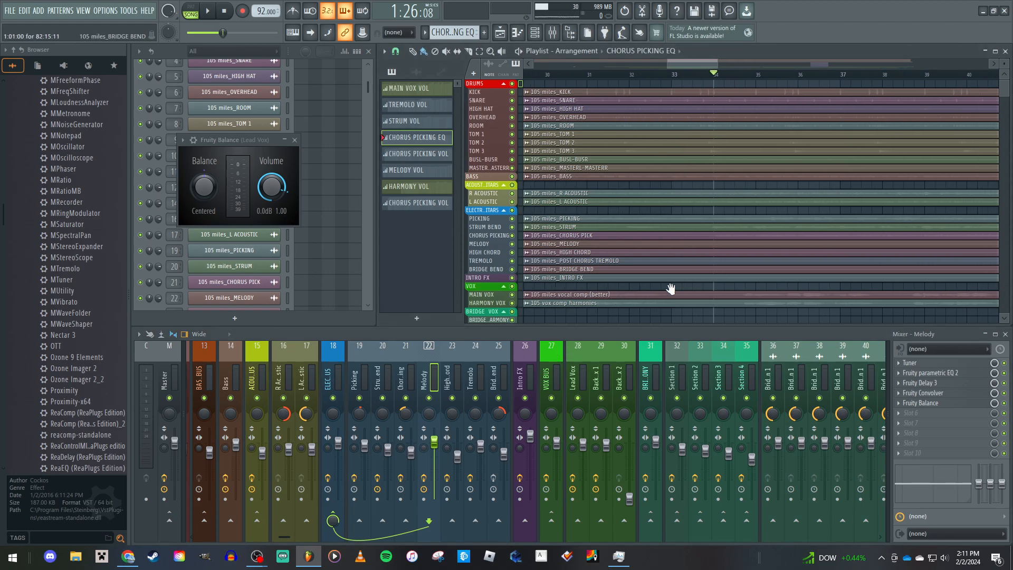
pyautogui.click(454, 367)
pyautogui.click(683, 75)
pyautogui.press('space')
pyautogui.click(767, 76)
pyautogui.moveTo(767, 78); pyautogui.dragTo(832, 79)
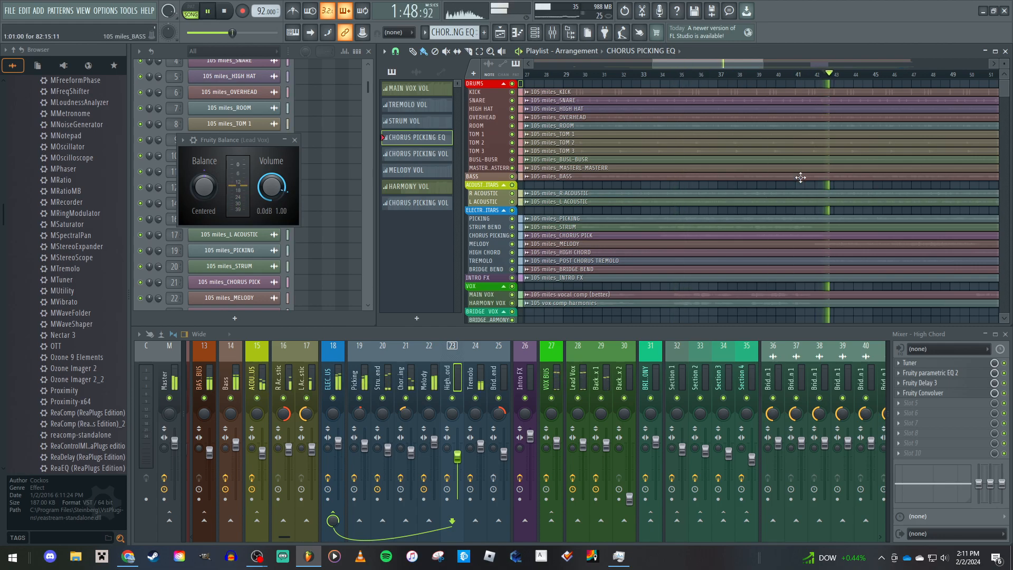
pyautogui.scroll(3, 782, 201)
pyautogui.moveTo(782, 201); pyautogui.dragTo(729, 198)
pyautogui.click(767, 77)
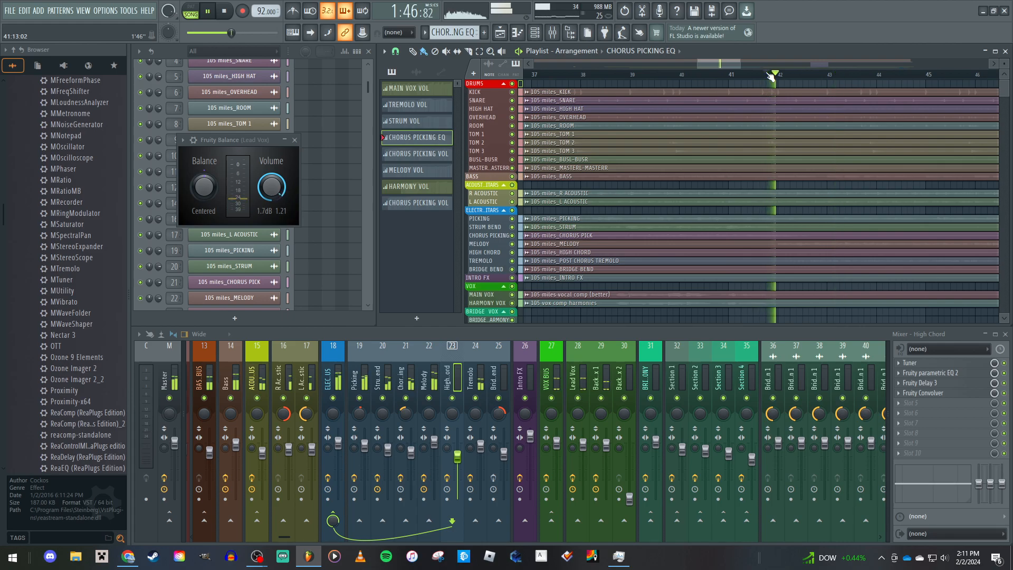
# Solo the Melody mixer track and play it from about bar 41, stopping when done
pyautogui.click(369, 392)
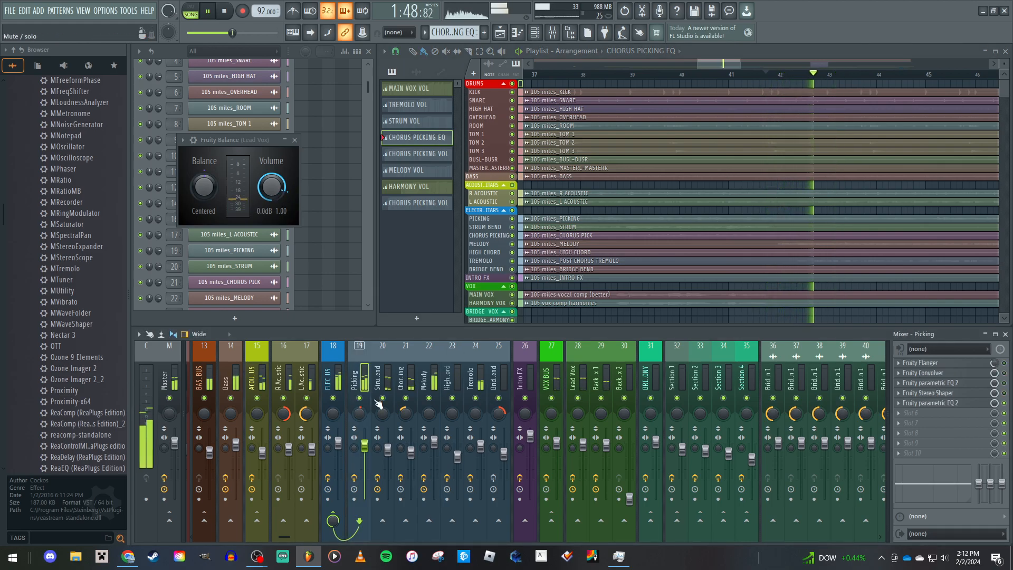
pyautogui.click(428, 388)
pyautogui.press('space')
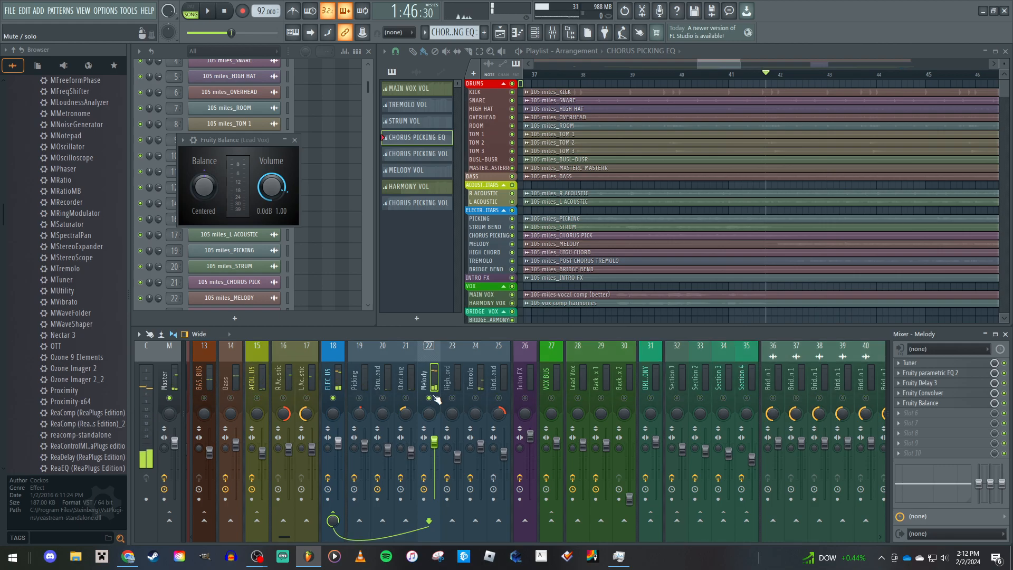
pyautogui.press('space')
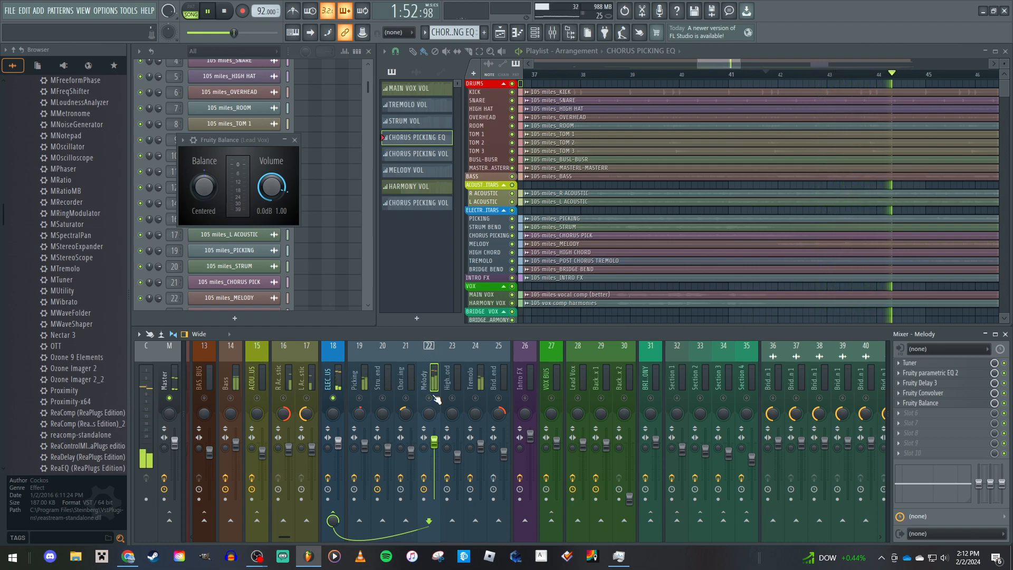
pyautogui.press('space')
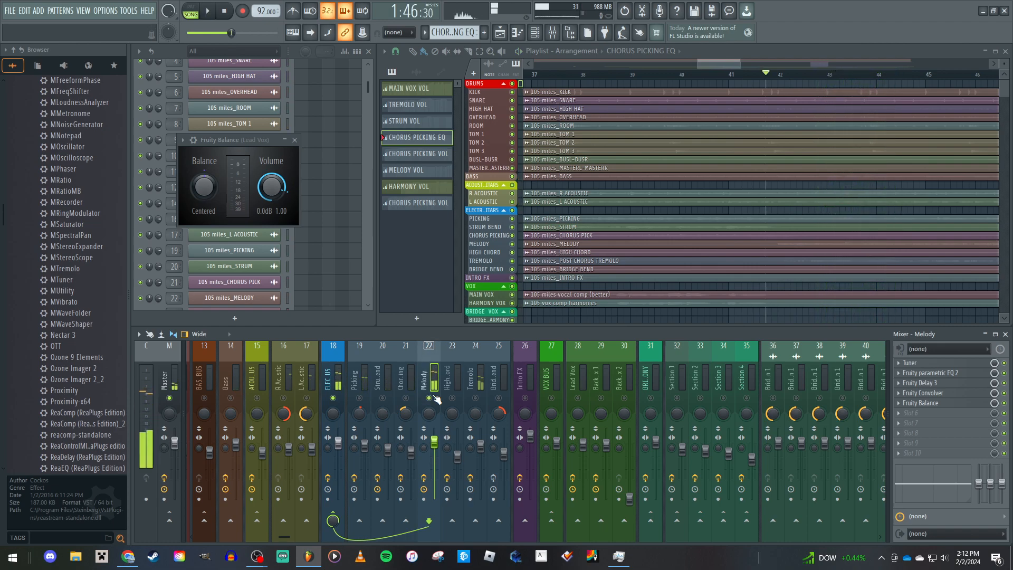
# Examine the Melody track's Fruity Delay 3 and Fruity Convolver settings, close them, and replay the soloed track from about bar 41
pyautogui.click(925, 384)
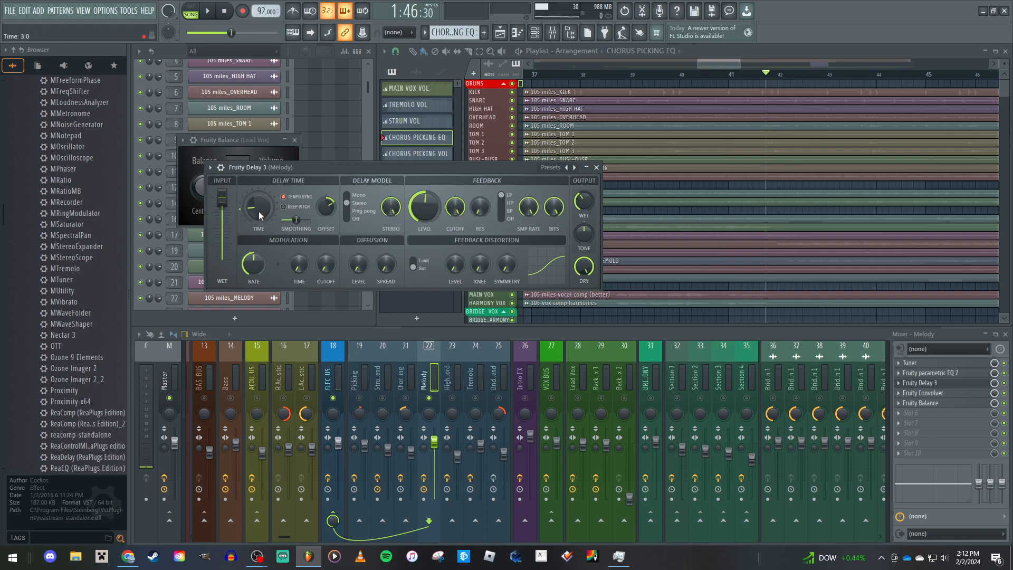
pyautogui.click(587, 168)
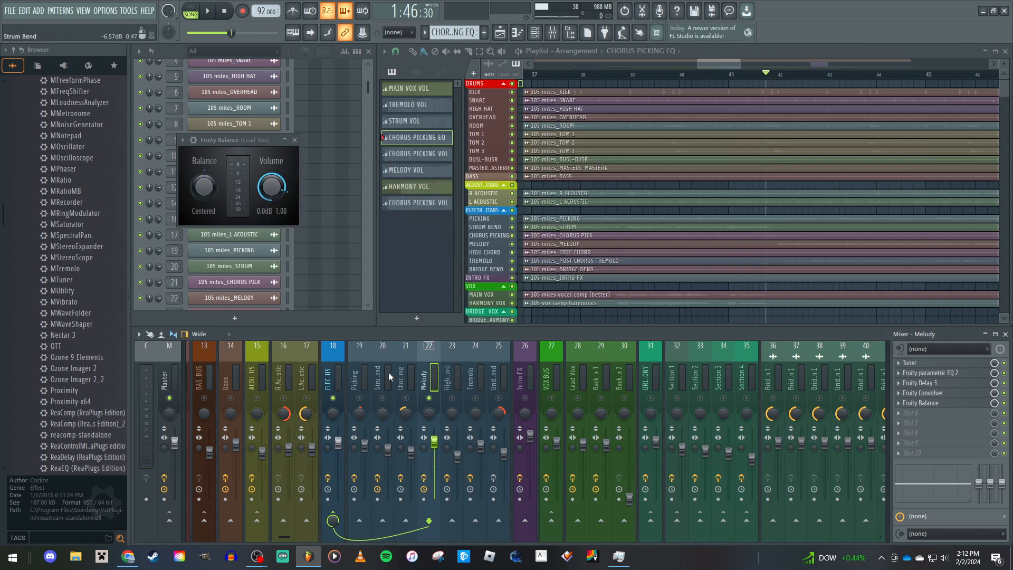
pyautogui.click(923, 394)
pyautogui.click(923, 395)
pyautogui.click(388, 375)
pyautogui.click(430, 376)
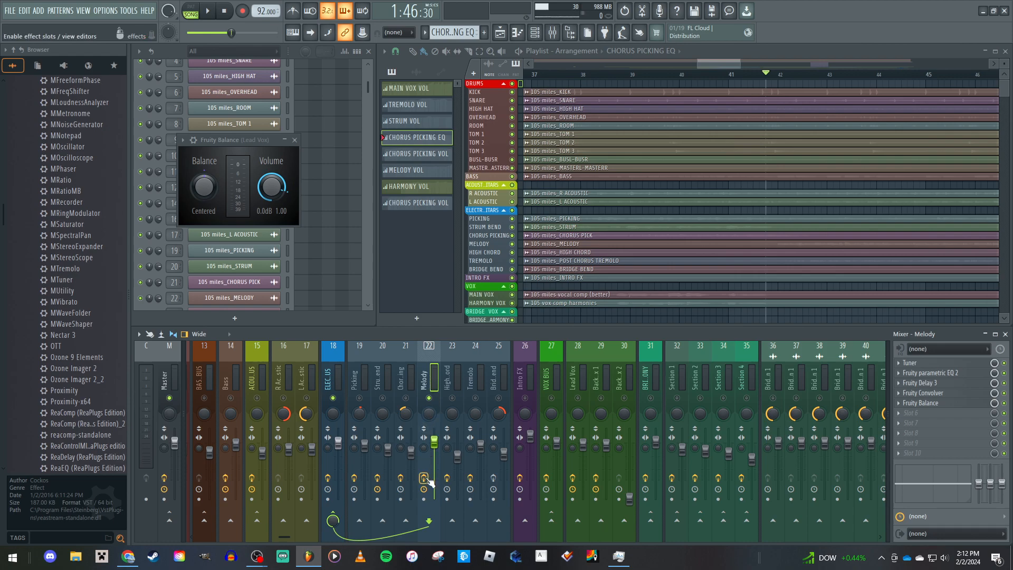
pyautogui.press('space')
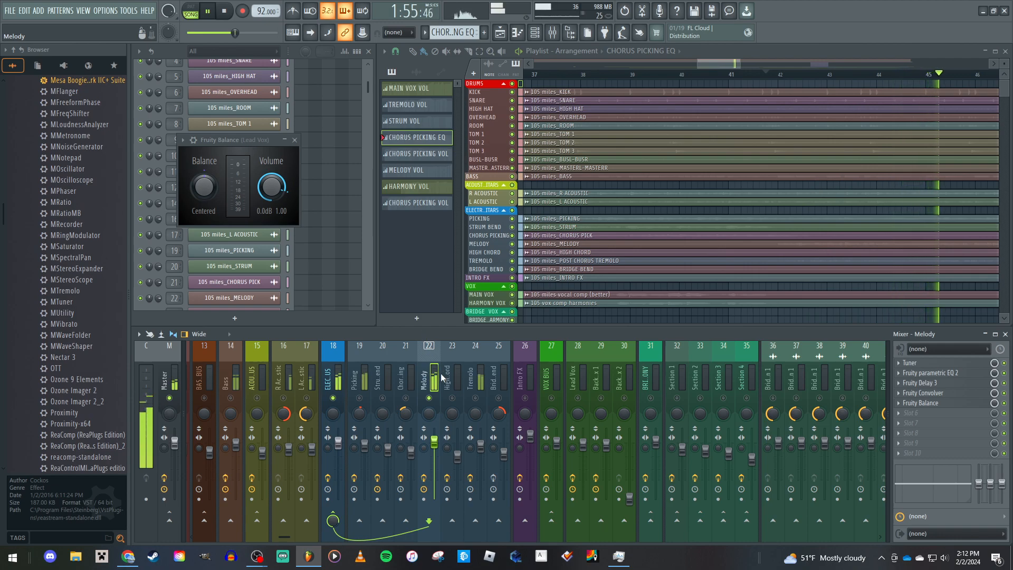
pyautogui.press('space')
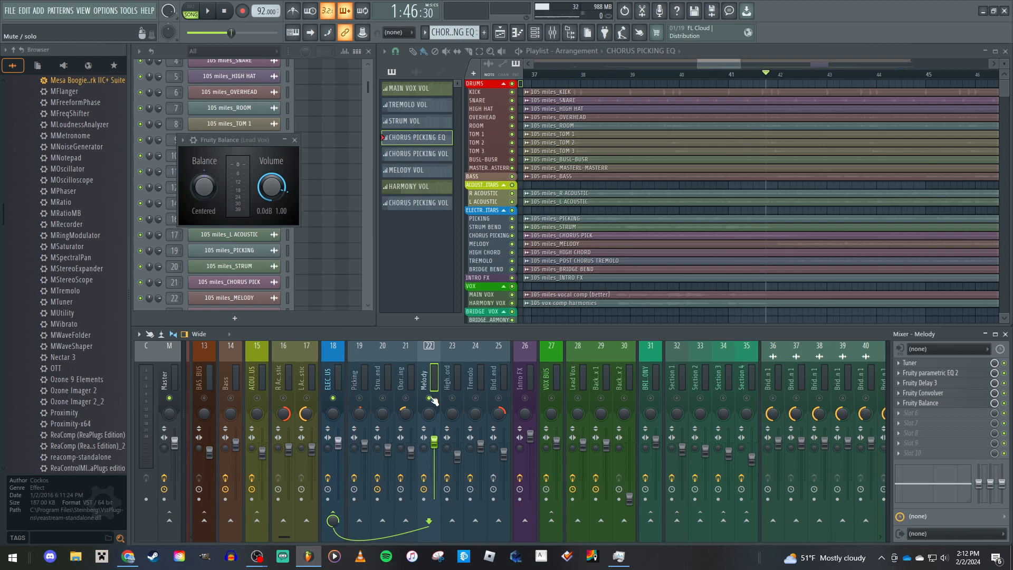
# Select and solo the Tremolo mixer track, play it from about bar 41, and stop
pyautogui.click(479, 378)
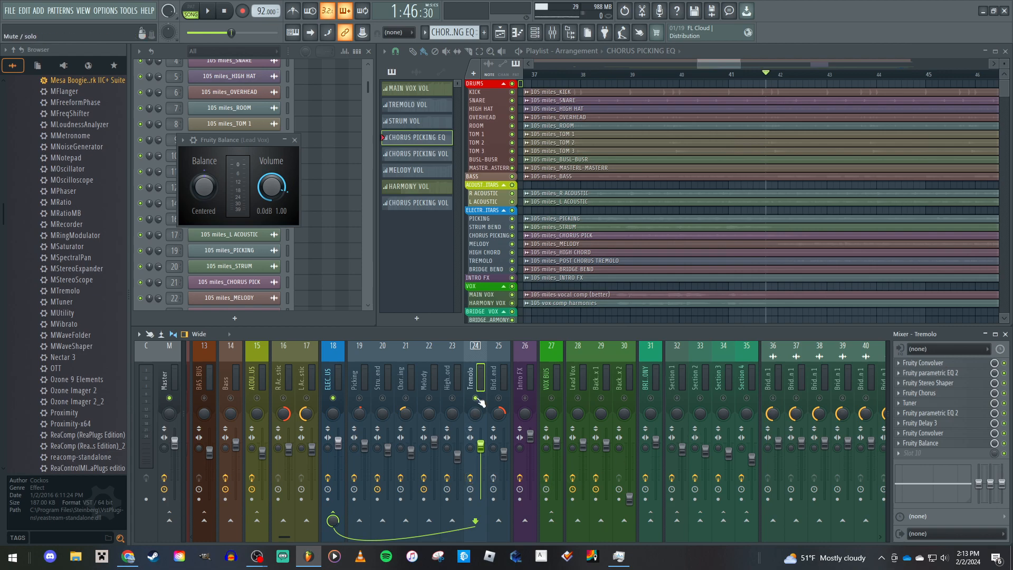
pyautogui.press('space')
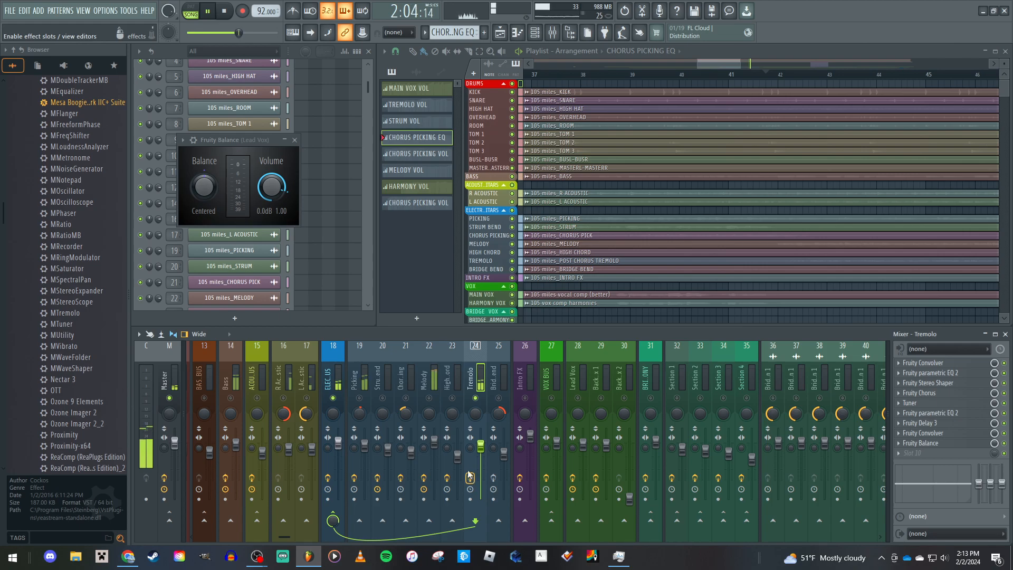
pyautogui.press('space')
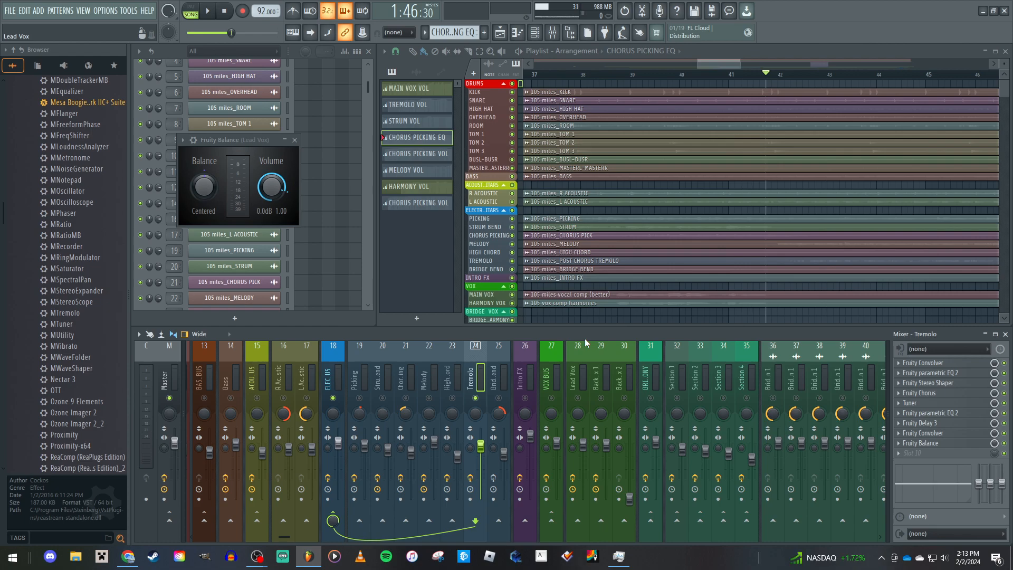
# Examine the Tremolo track's first Fruity Convolver and its Fruity Stereo Shaper settings, closing each plugin when done
pyautogui.click(942, 365)
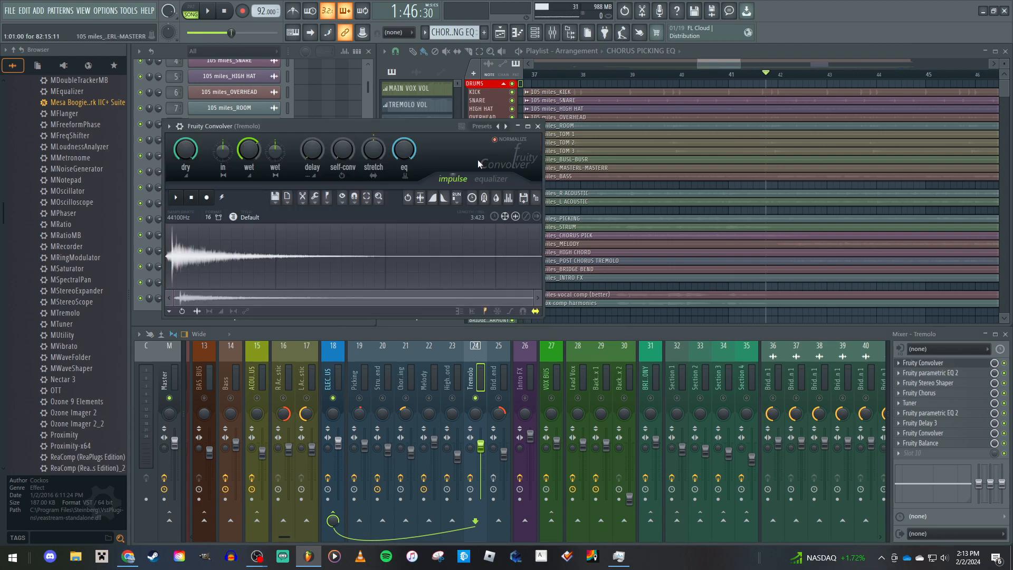
pyautogui.click(539, 128)
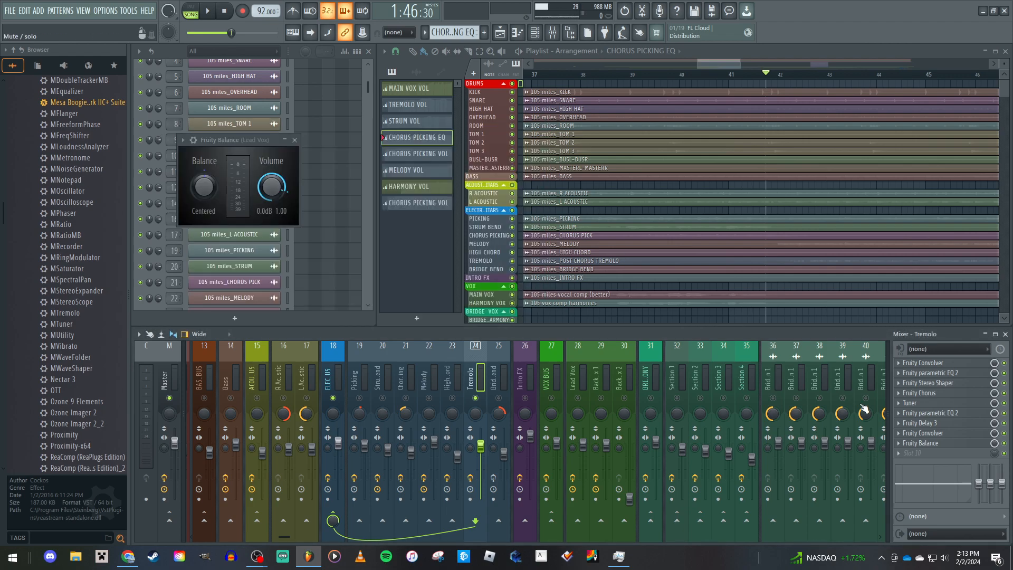
pyautogui.click(959, 383)
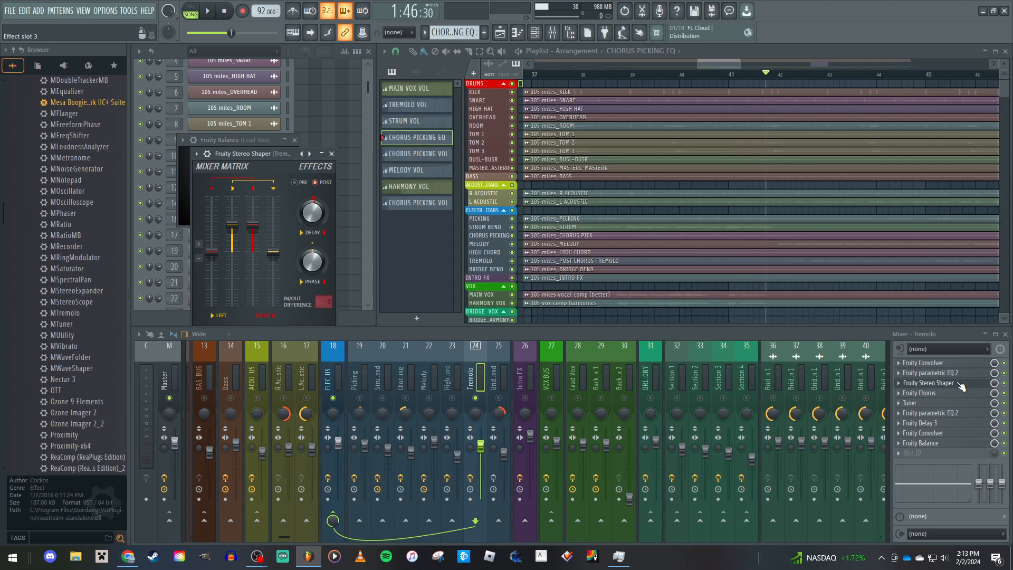
pyautogui.click(961, 385)
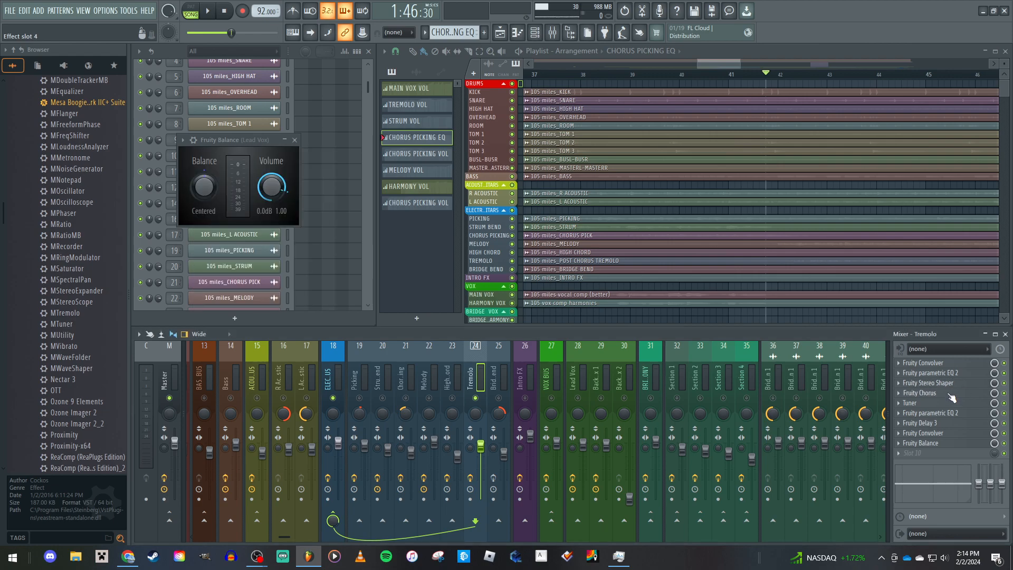
# Examine the Tremolo track's Fruity Chorus settings, pick Default from its presets, and close the plugin
pyautogui.click(953, 394)
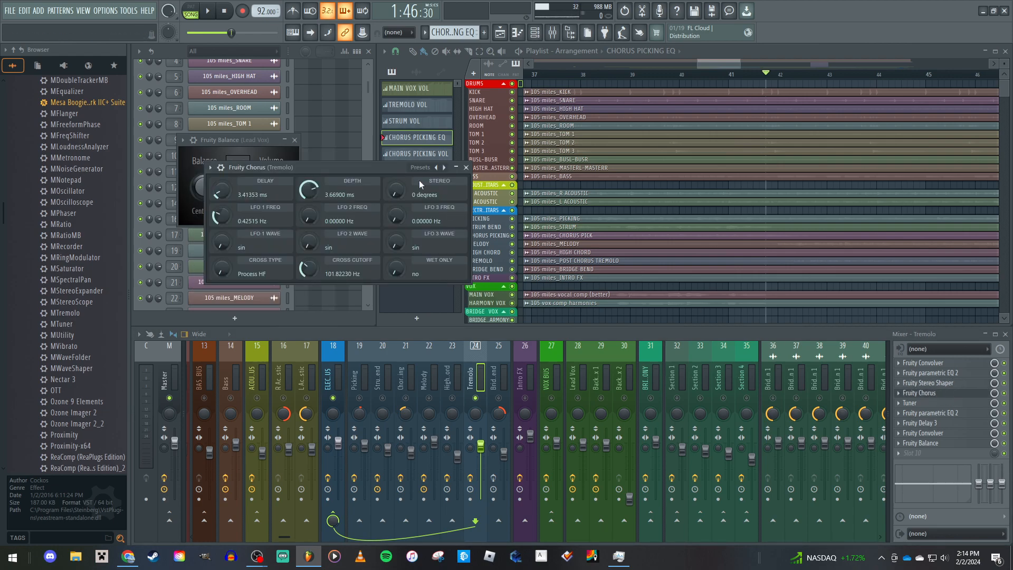
pyautogui.rightClick(411, 199)
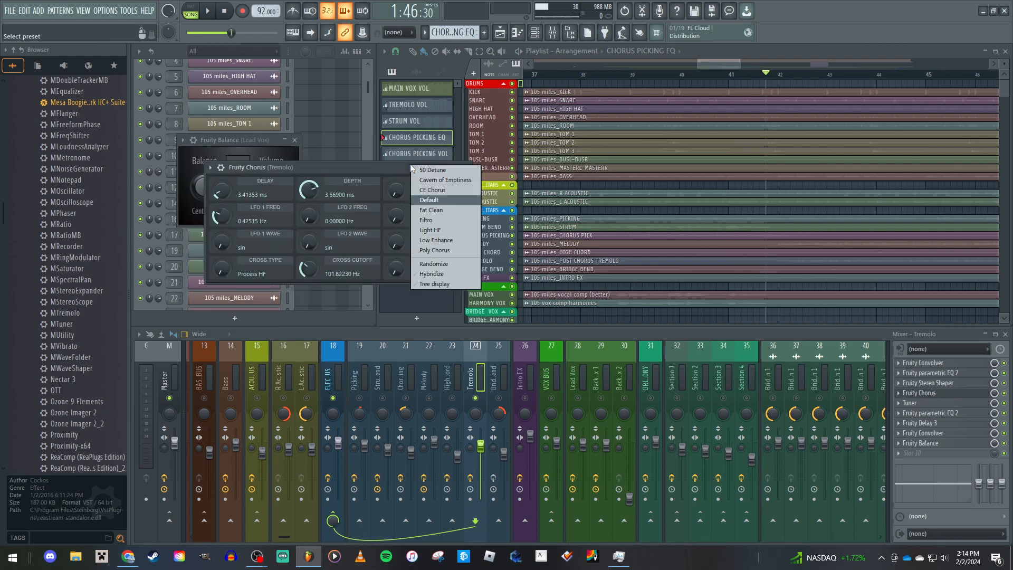
pyautogui.click(430, 200)
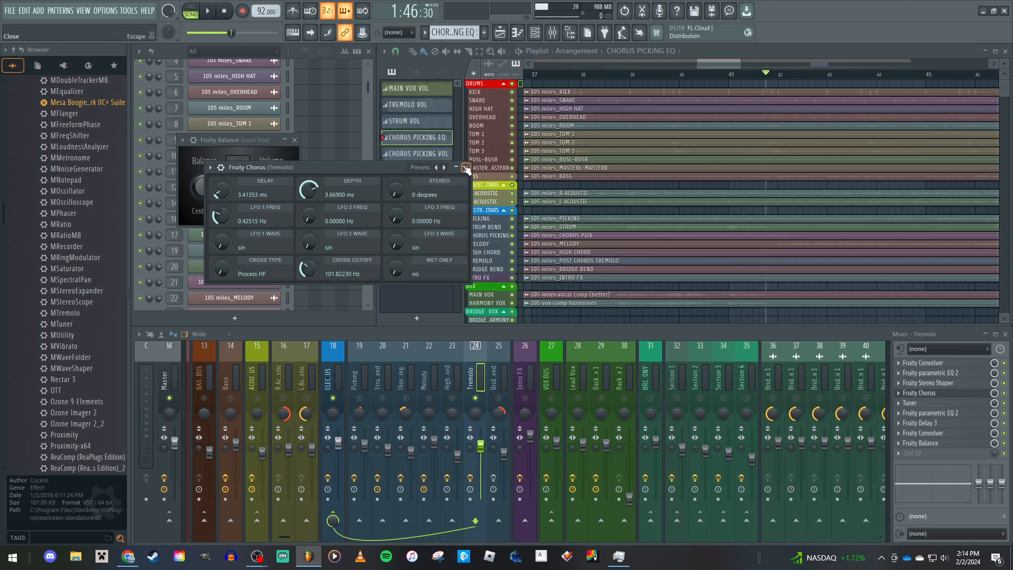
pyautogui.click(467, 168)
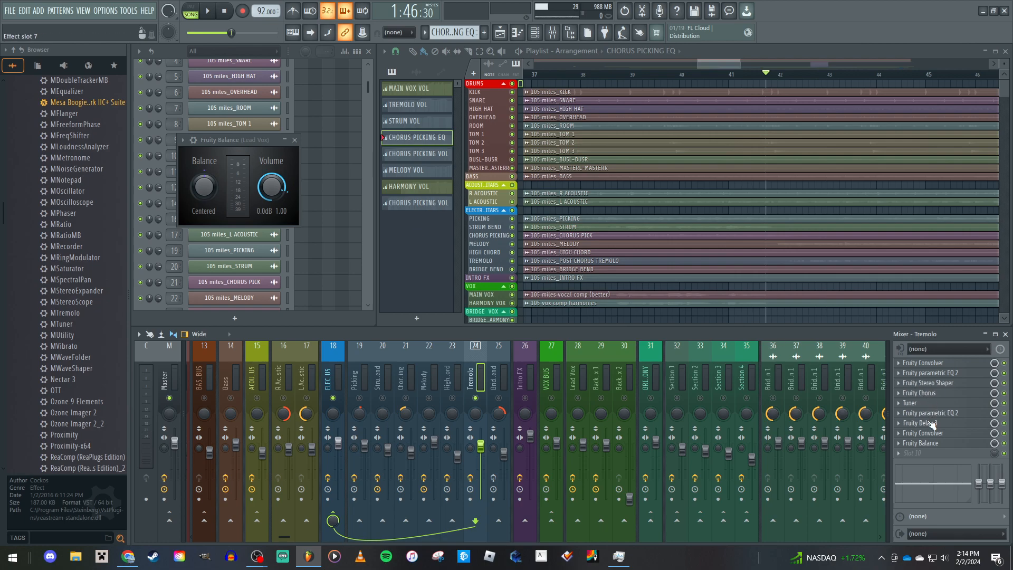
# Examine the Tremolo track's Fruity Delay 3 and second Fruity Convolver settings, closing each plugin when done
pyautogui.click(936, 424)
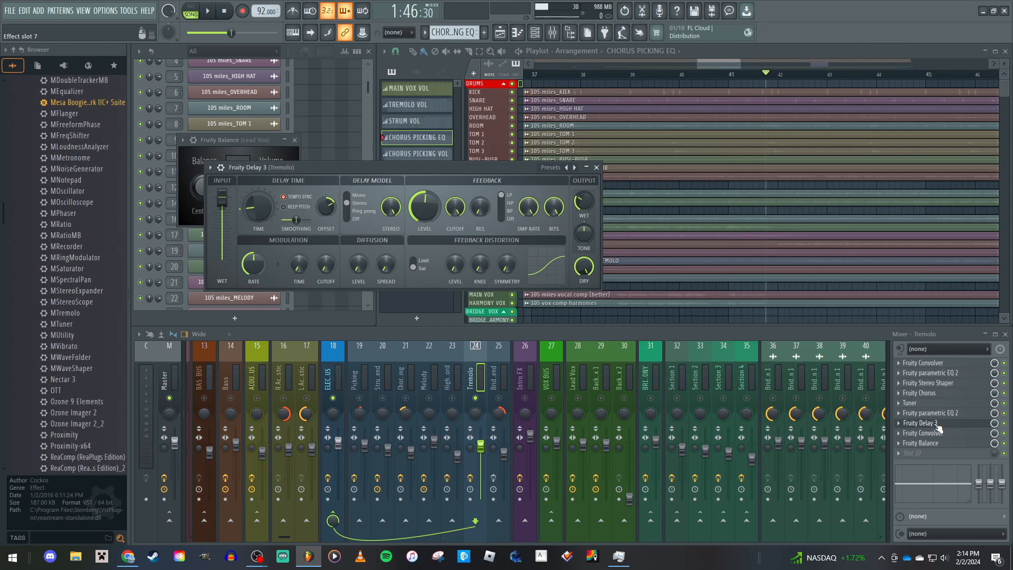
pyautogui.click(938, 424)
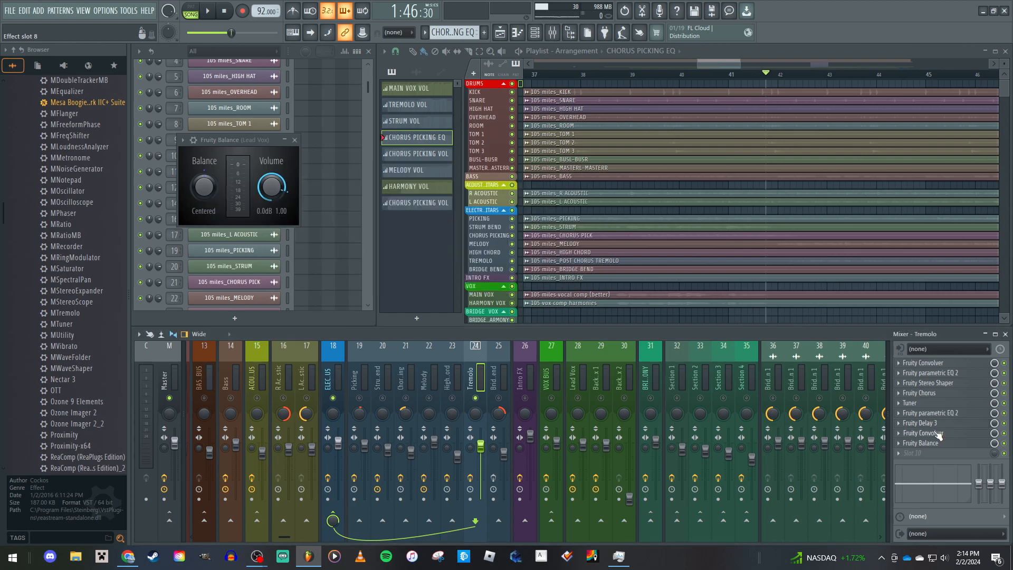
pyautogui.click(939, 433)
pyautogui.click(938, 433)
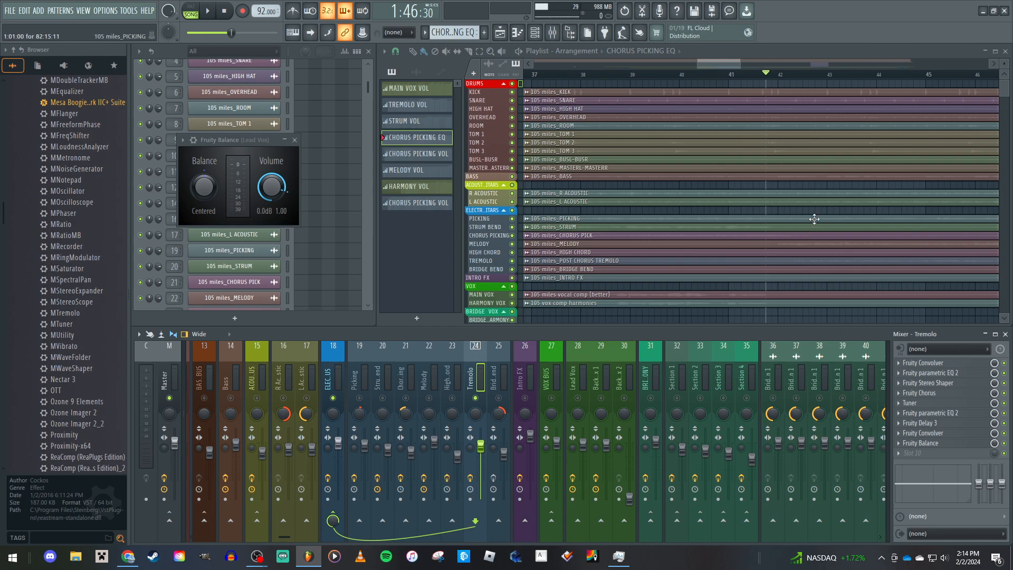
# Mute the Tremolo track and leave the Bridge Bend track soloed and selected in the mixer
pyautogui.click(499, 380)
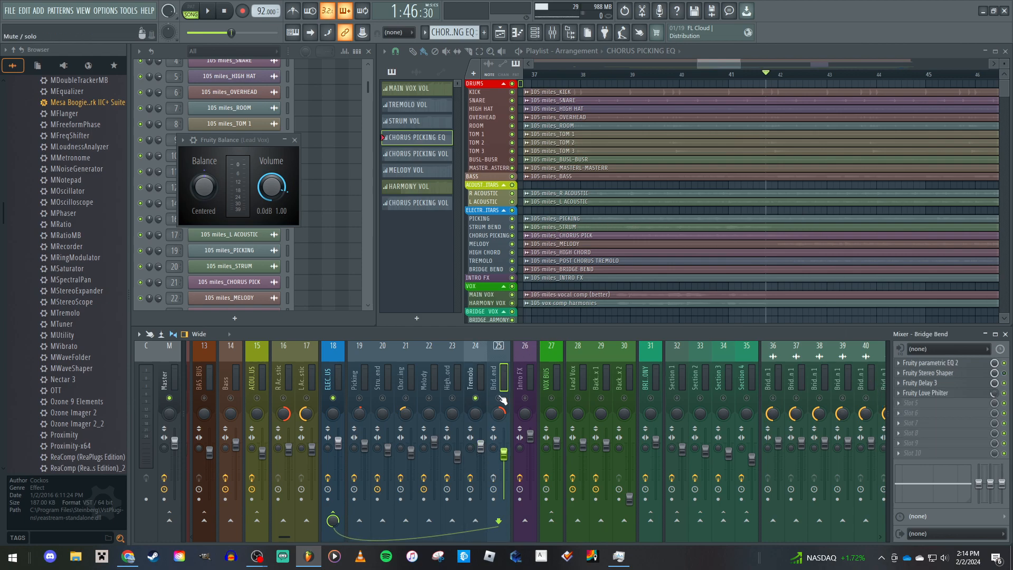
pyautogui.click(477, 388)
pyautogui.click(476, 398)
pyautogui.click(500, 397)
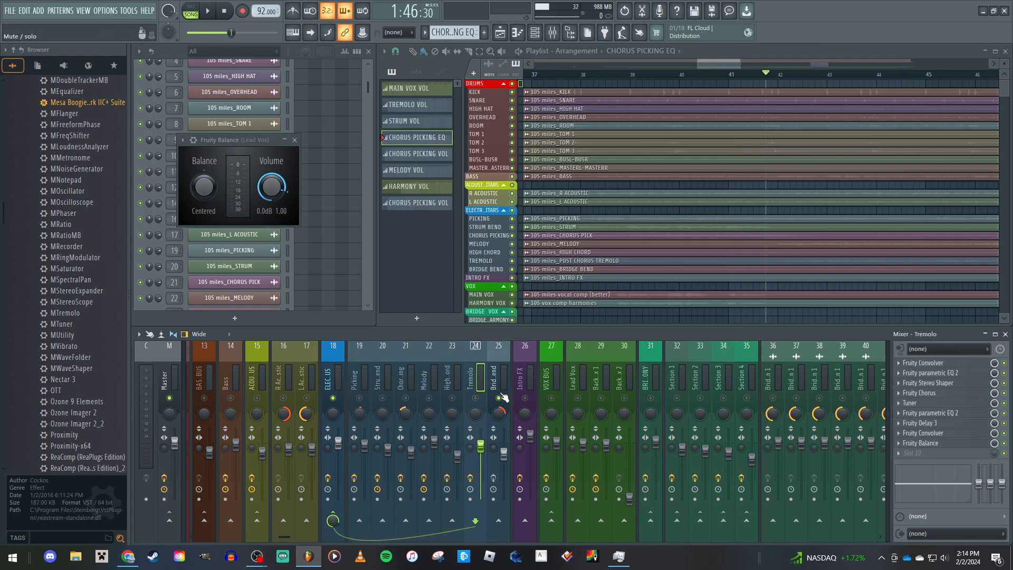
pyautogui.click(502, 386)
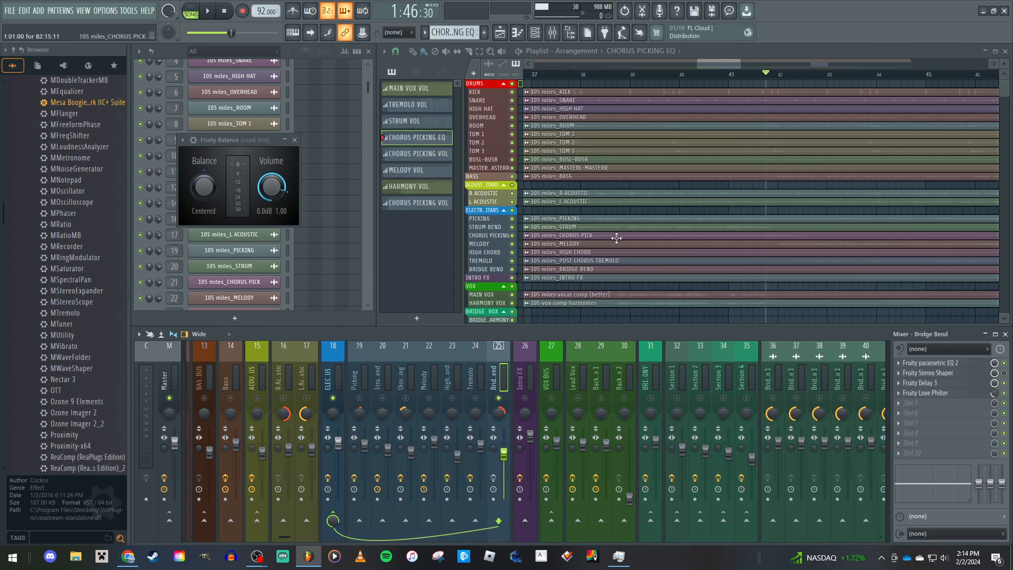
# Move the playback position to bar 62, at the start of the bridge harmony clips in the playlist
pyautogui.scroll(-3, 675, 283)
pyautogui.scroll(-3, 676, 282)
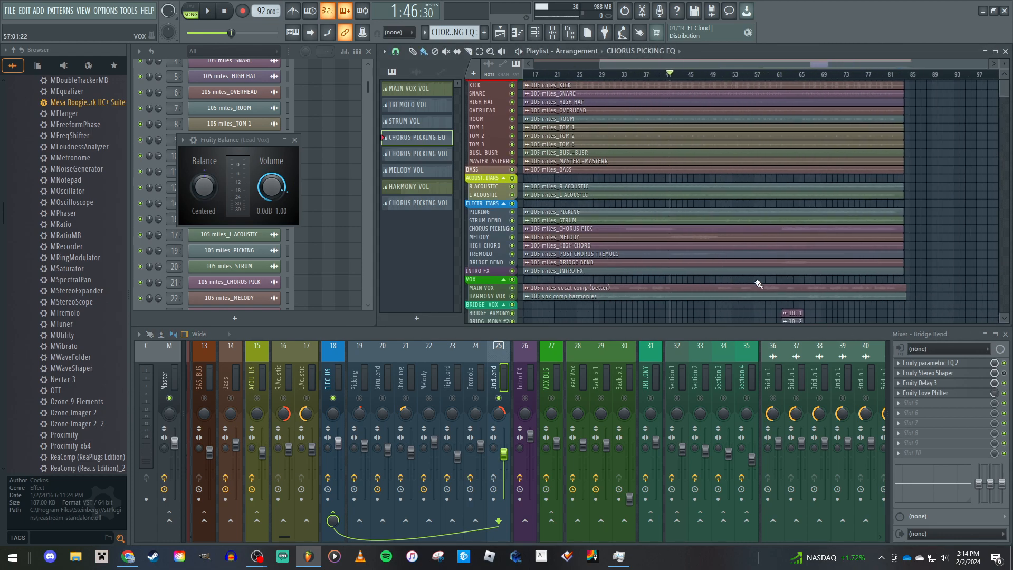
pyautogui.scroll(-2, 794, 306)
pyautogui.click(790, 75)
pyautogui.click(785, 74)
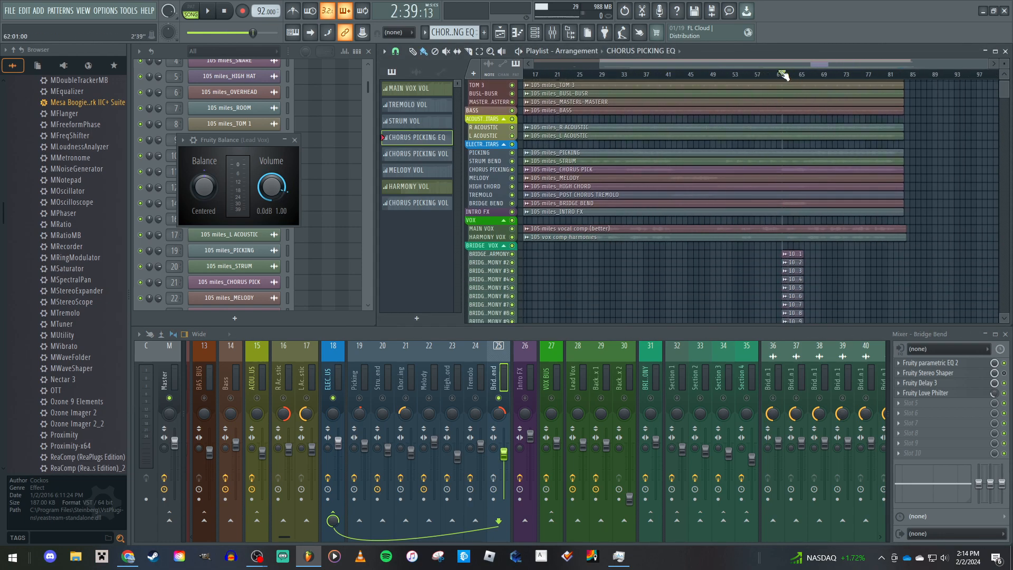
# Play the soloed Bridge Bend track from bar 62 through the bridge section and stop playback
pyautogui.press('space')
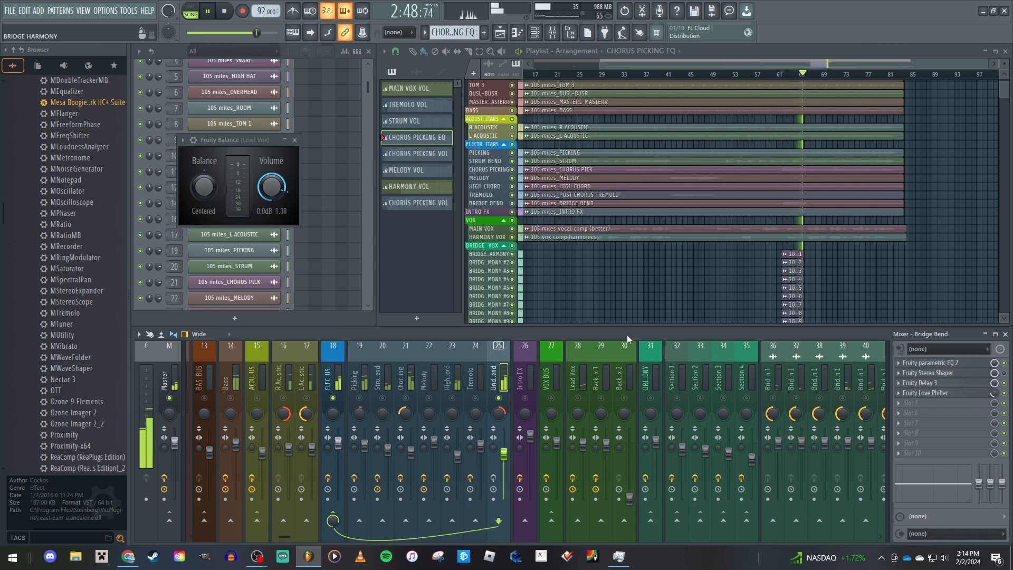
pyautogui.press('space')
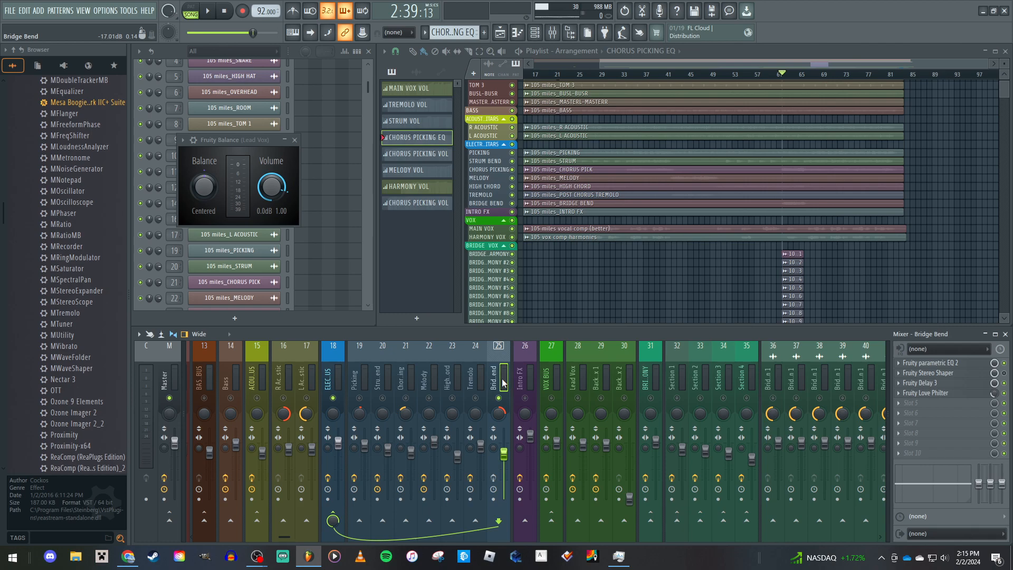
# Solo and select the Intro FX mixer track, and move the playback position to the start of the song
pyautogui.click(359, 398)
pyautogui.click(361, 398)
pyautogui.rightClick(523, 399)
pyautogui.moveTo(575, 285); pyautogui.dragTo(656, 231)
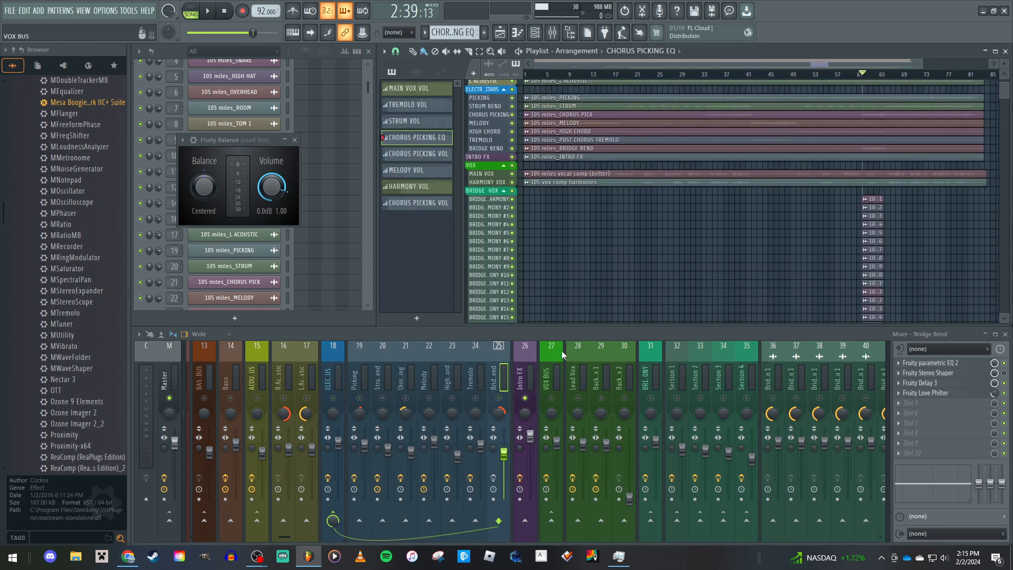
pyautogui.click(524, 376)
pyautogui.moveTo(532, 193); pyautogui.dragTo(736, 270)
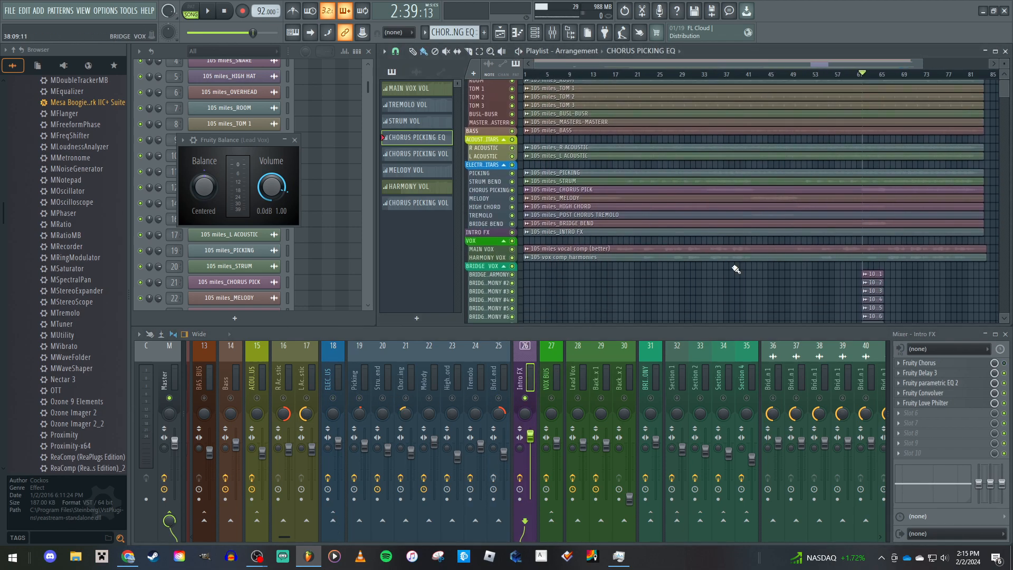
pyautogui.click(526, 75)
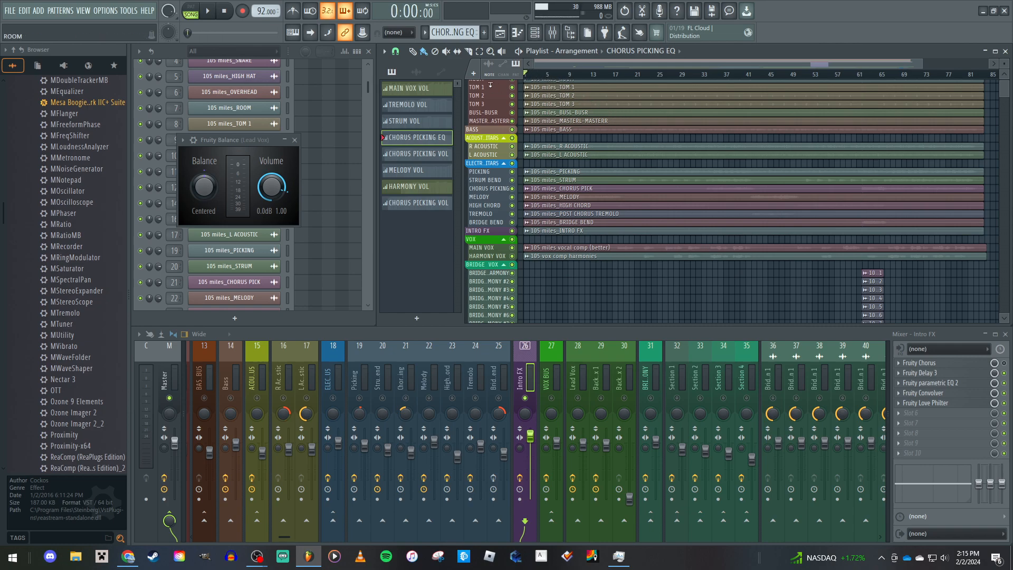
# Play the soloed Intro FX track from the song's start several times, and close the Lead Vox Fruity Balance window
pyautogui.press('space')
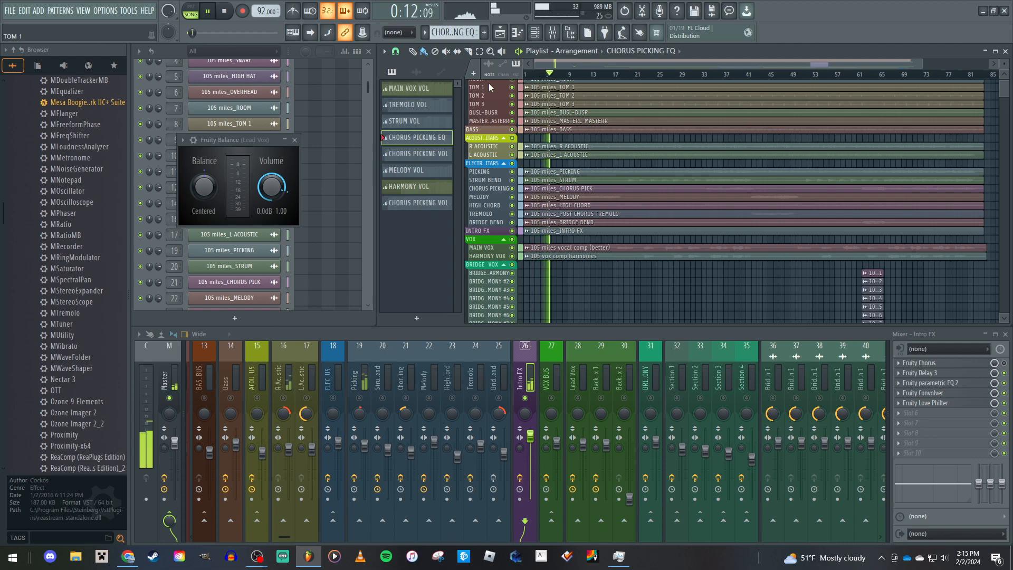
pyautogui.press('space')
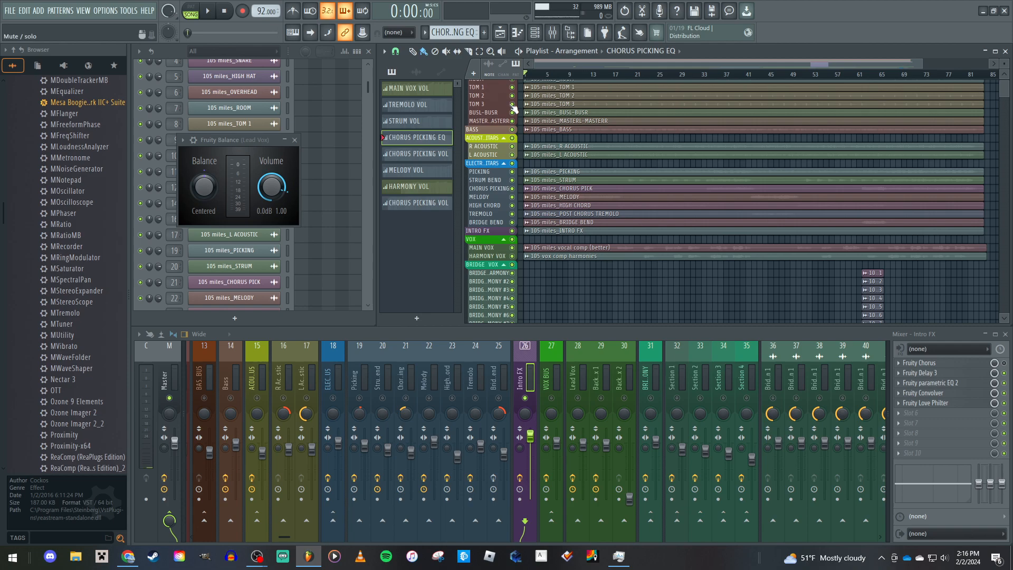
pyautogui.scroll(-3, 652, 283)
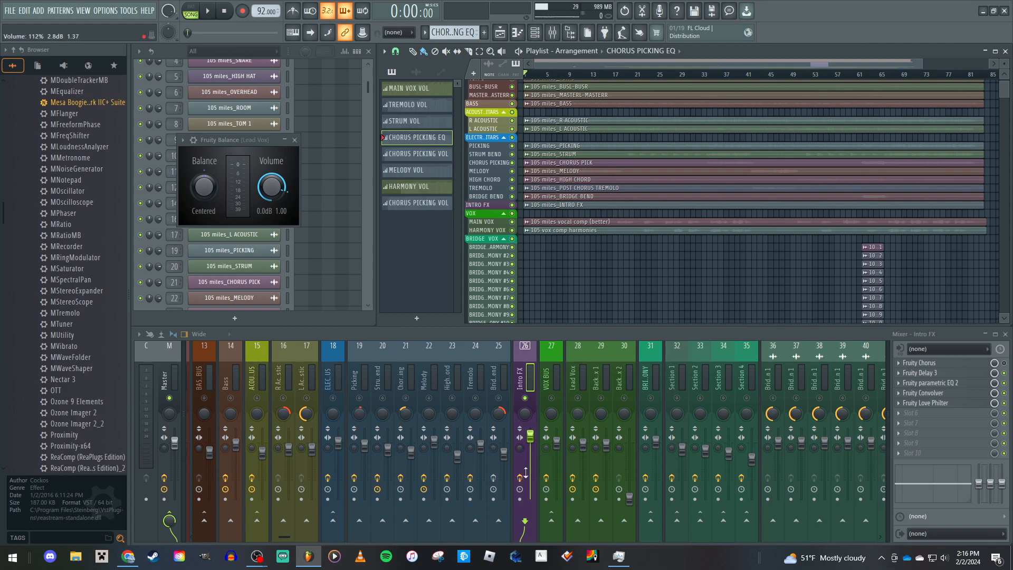
pyautogui.press('space')
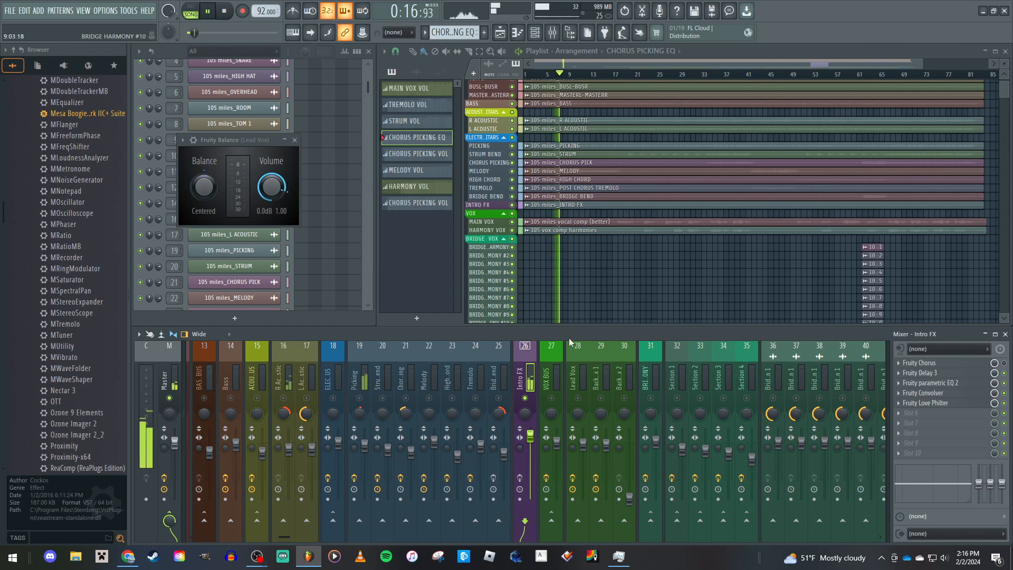
pyautogui.press('space')
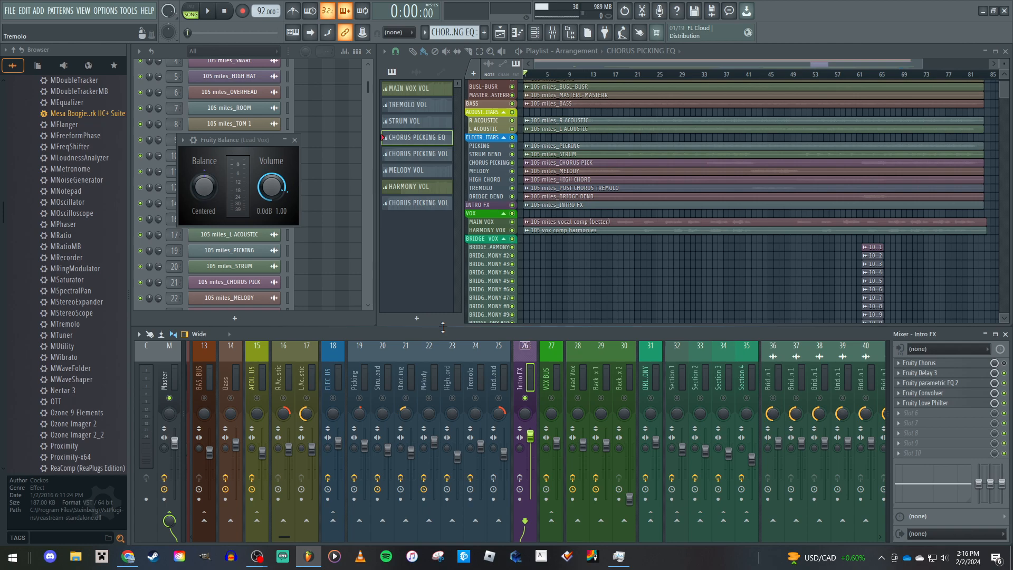
pyautogui.press('Escape')
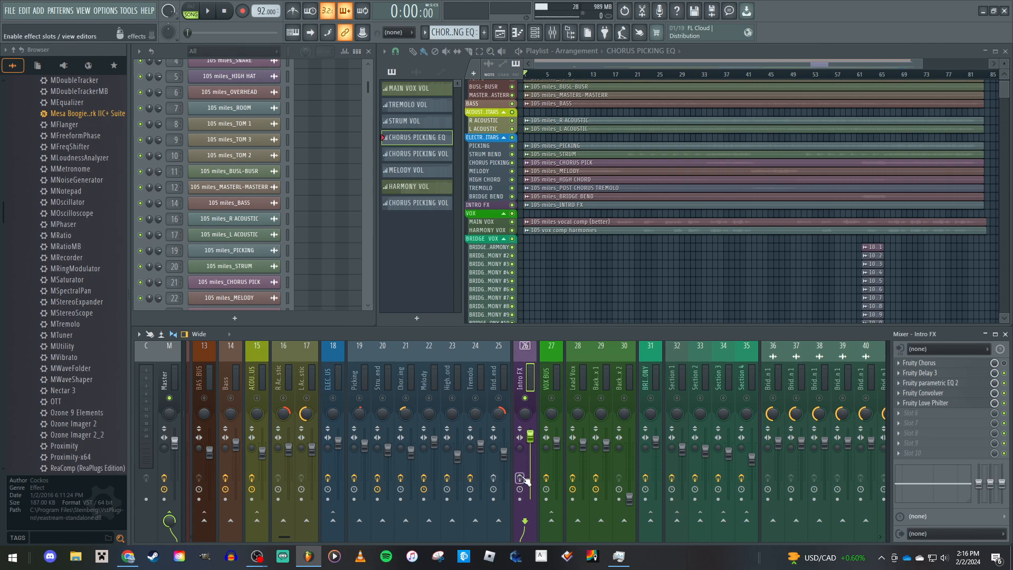
pyautogui.press('space')
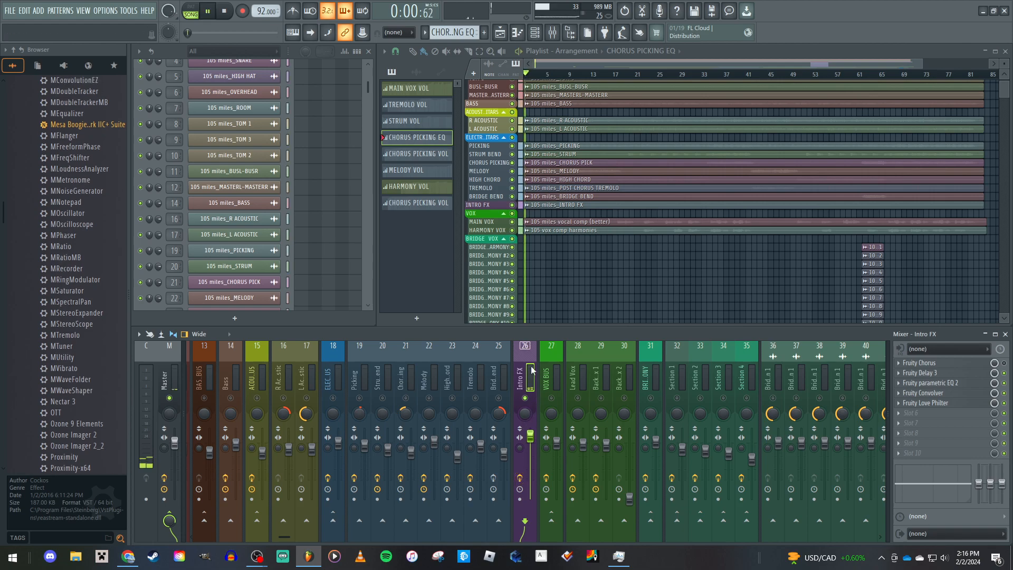
pyautogui.press('space')
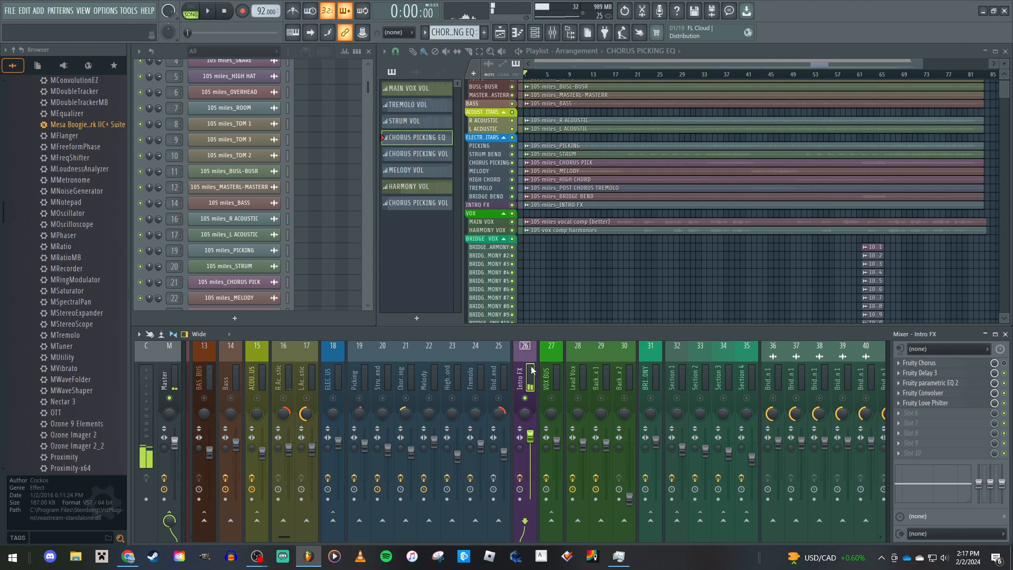
# Examine Intro FX's Fruity Delay 3, and compare playback with its Fruity Convolver bypassed and enabled, closing both plugins
pyautogui.click(923, 373)
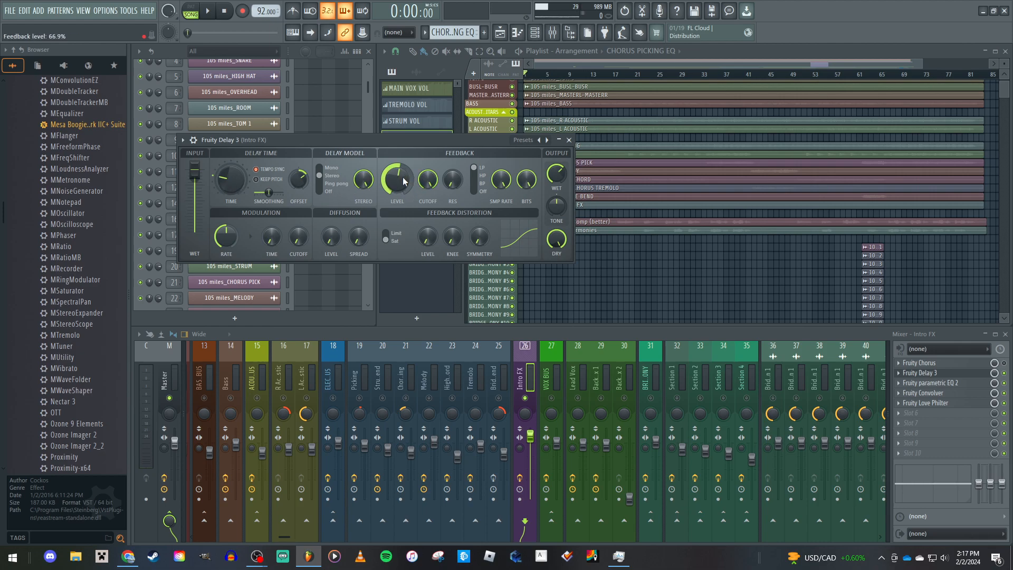
pyautogui.click(569, 140)
pyautogui.click(931, 394)
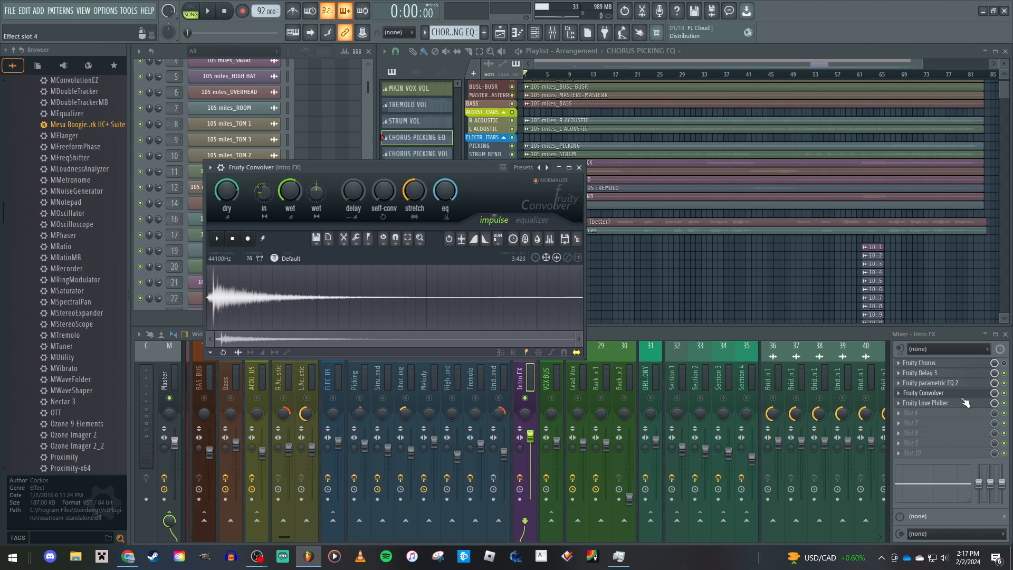
pyautogui.press('space')
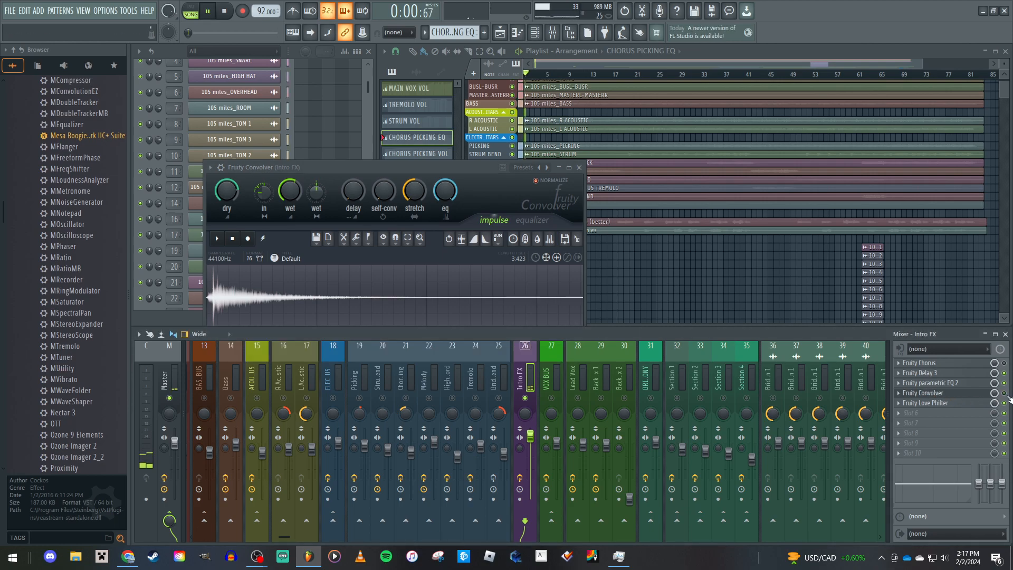
pyautogui.press('space')
pyautogui.press('space')
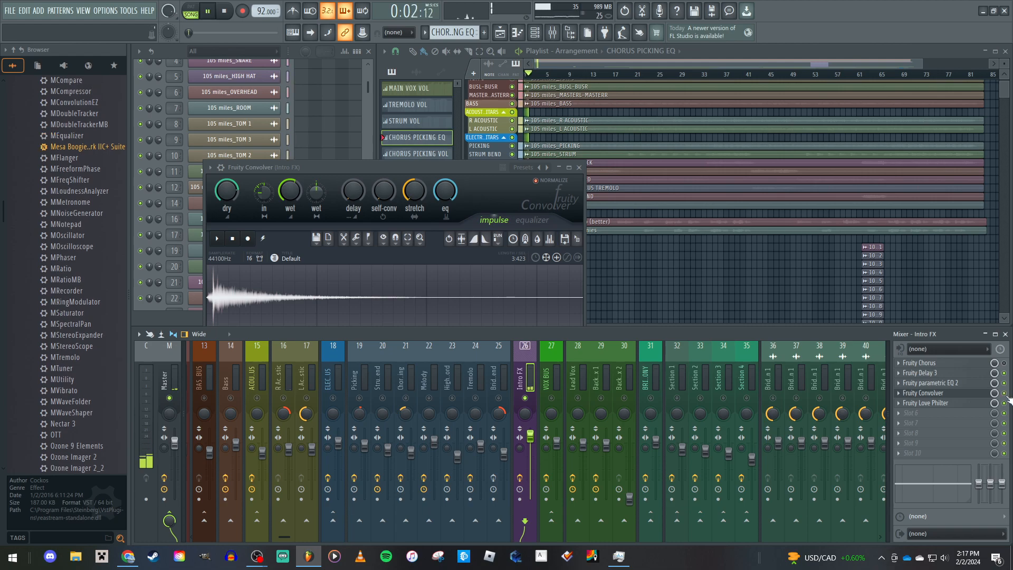
pyautogui.press('space')
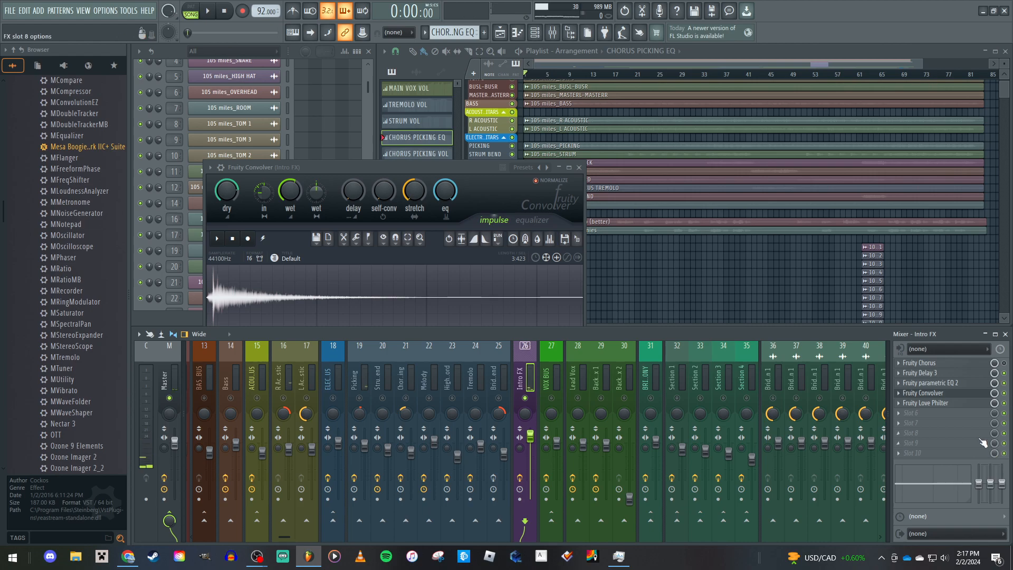
pyautogui.click(579, 167)
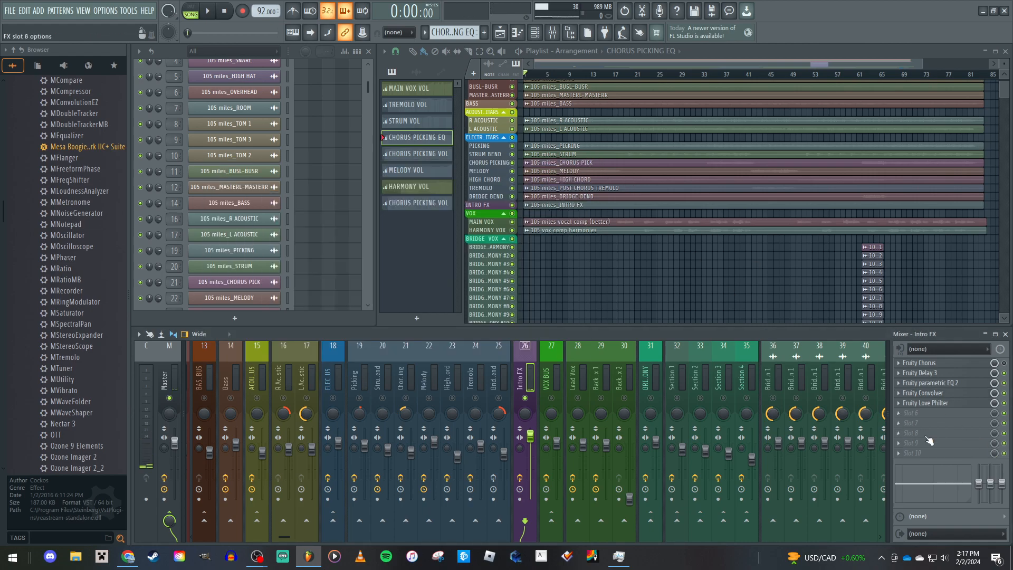
# Examine Intro FX's Fruity Love Philter settings and its preset list, keep the Stereoizer preset, and close the plugin
pyautogui.click(944, 404)
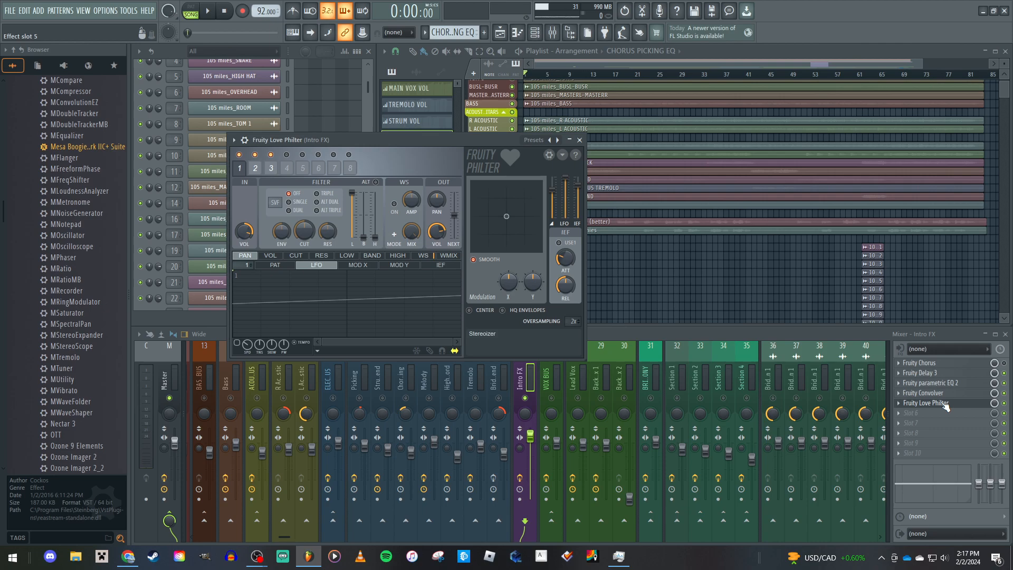
pyautogui.moveTo(348, 139); pyautogui.dragTo(259, 53)
pyautogui.click(429, 50)
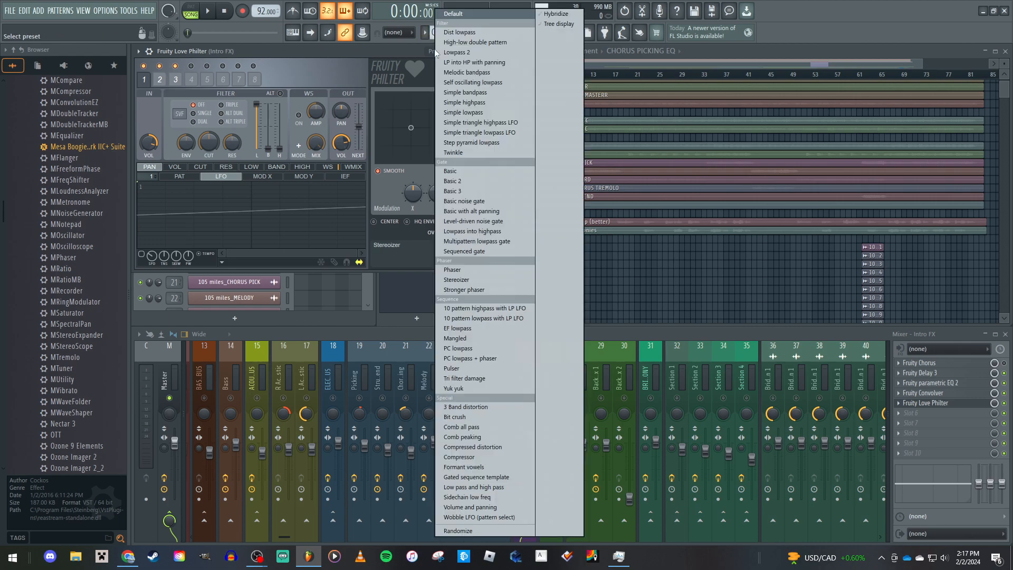
pyautogui.click(407, 51)
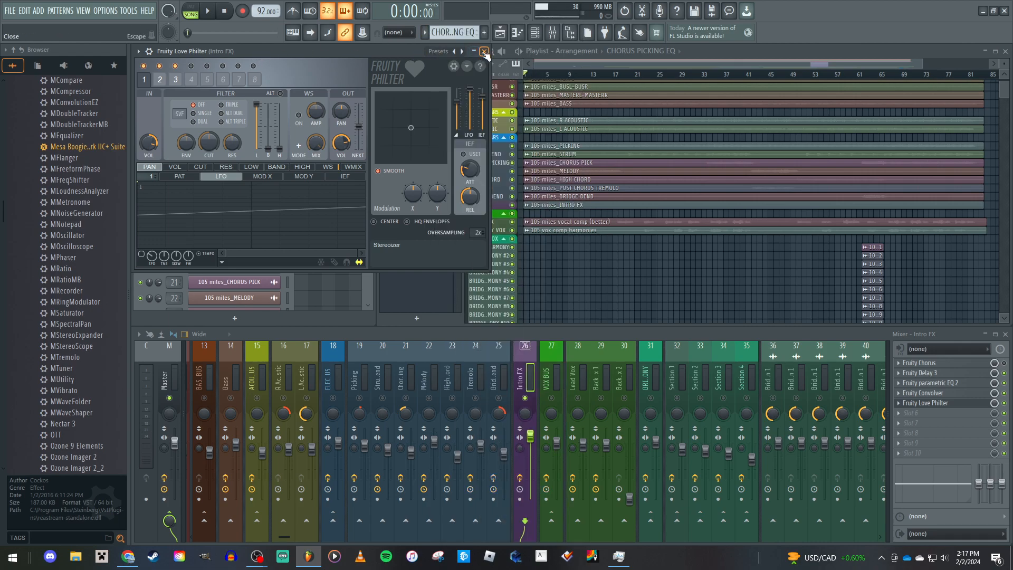
pyautogui.click(486, 51)
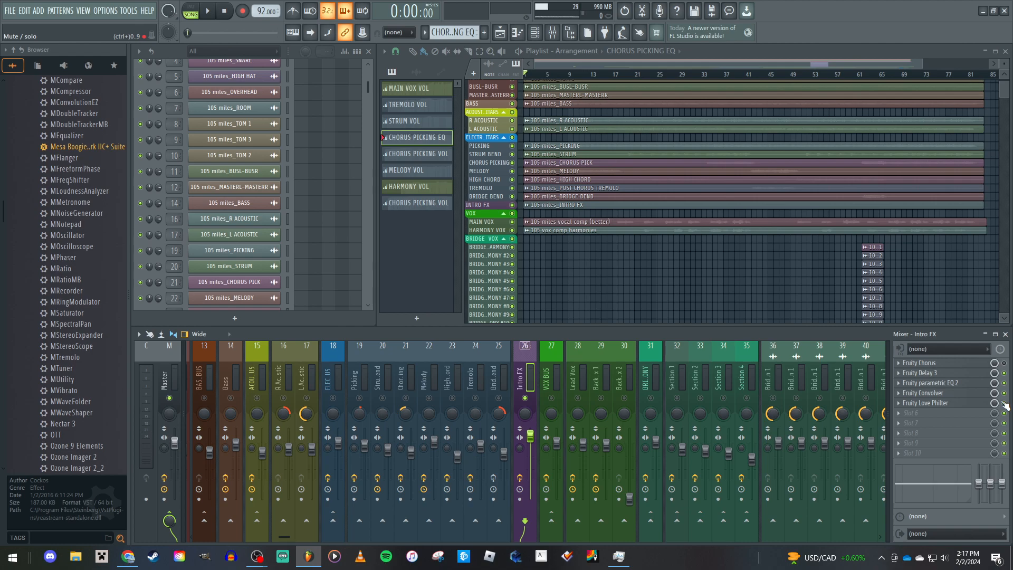
# Compare Intro FX playback with Fruity Love Philter bypassed and enabled, including with the track's other effects switched off
pyautogui.press('space')
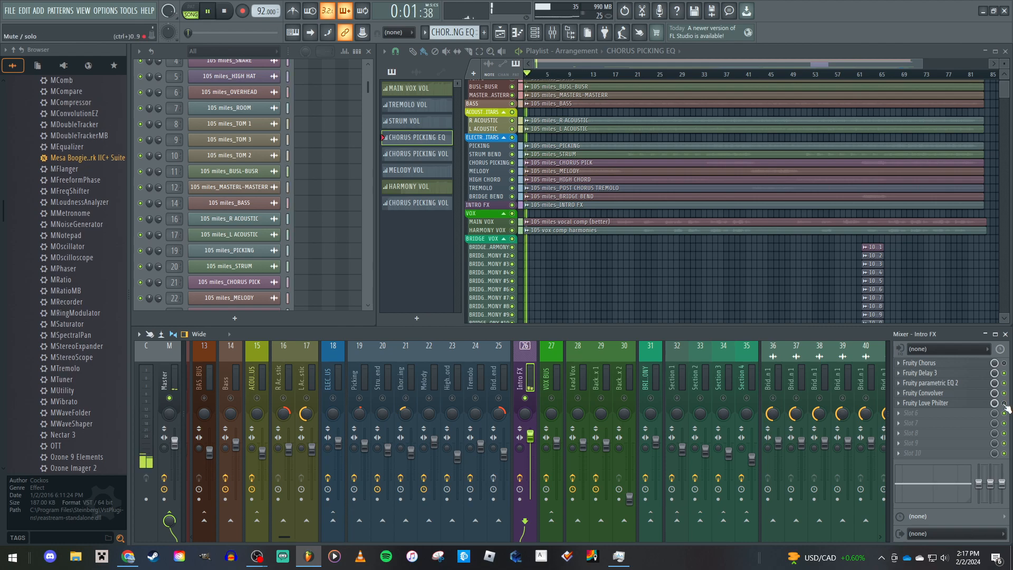
pyautogui.press('space')
pyautogui.press('space')
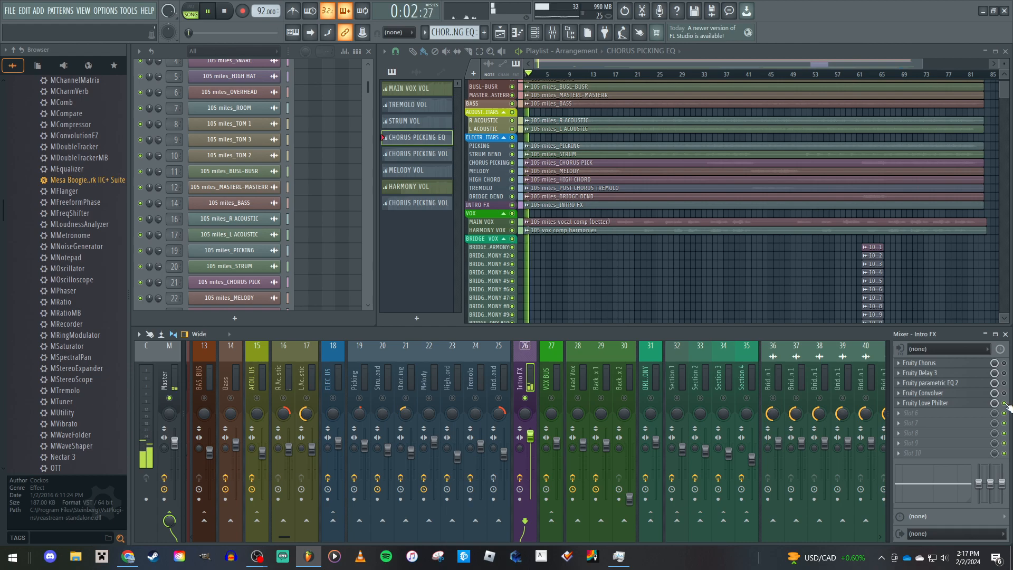
pyautogui.press('space')
pyautogui.press('space')
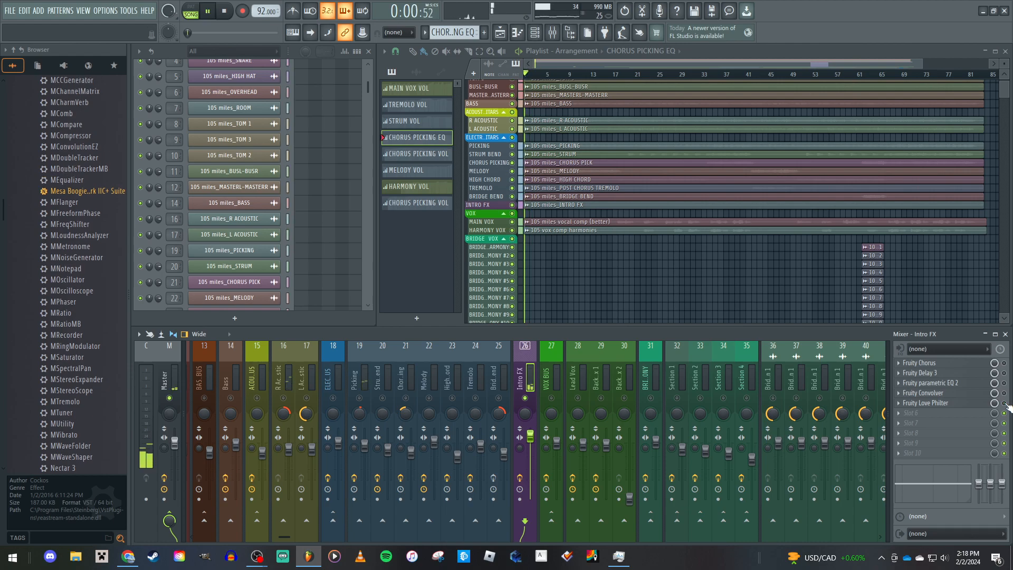
pyautogui.click(1005, 403)
pyautogui.press('space')
pyautogui.press('space')
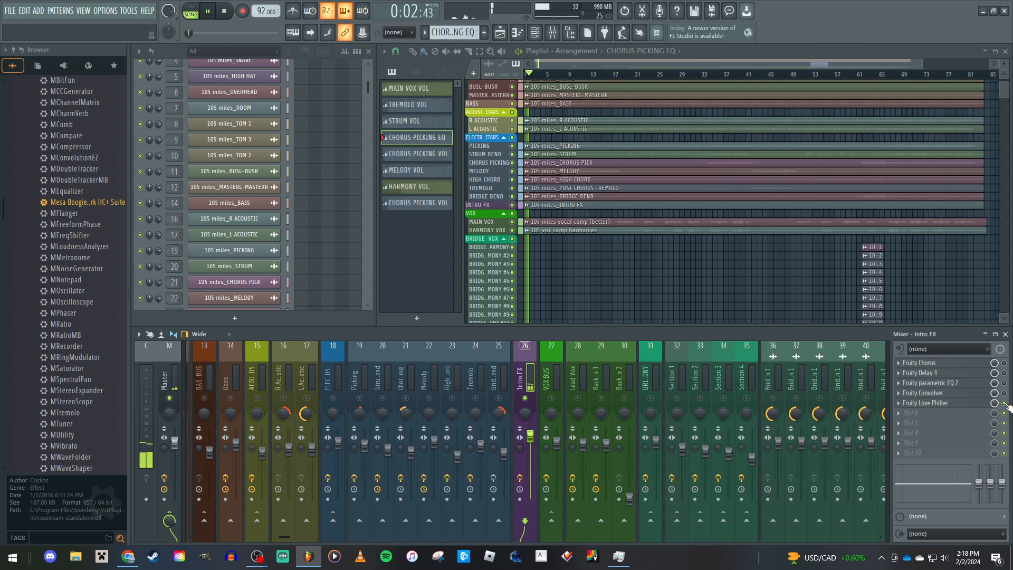
pyautogui.press('space')
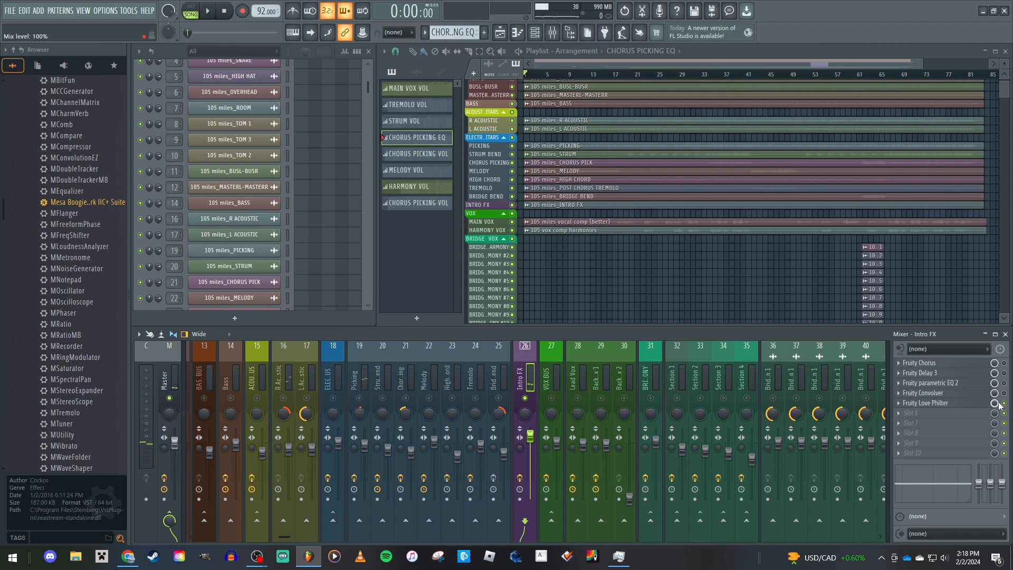
# Review Intro FX's Fruity Love Philter again, close it, and re-enable Fruity Delay 3, Fruity parametric EQ 2 and Fruity Convolver
pyautogui.click(928, 404)
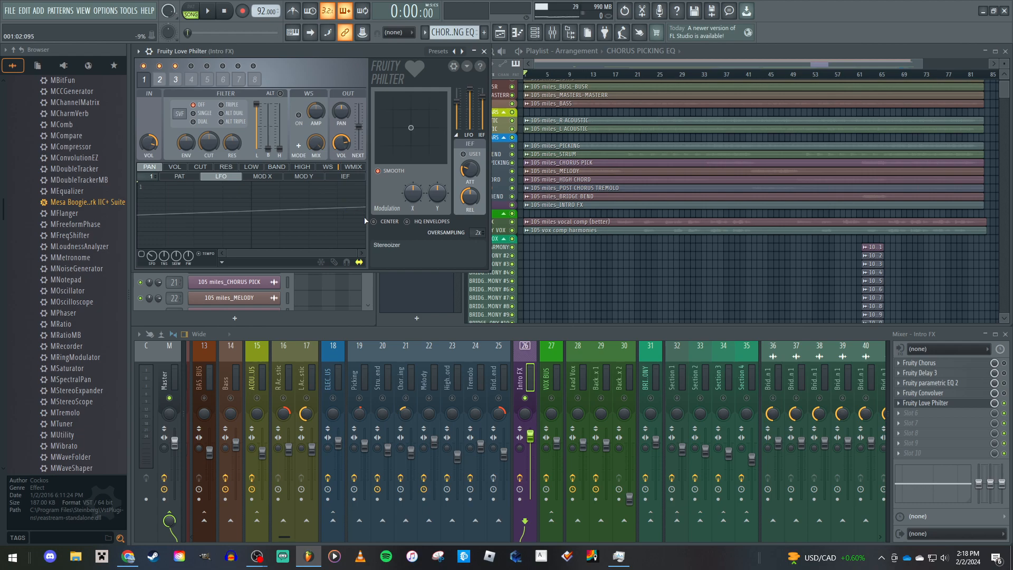
pyautogui.click(484, 52)
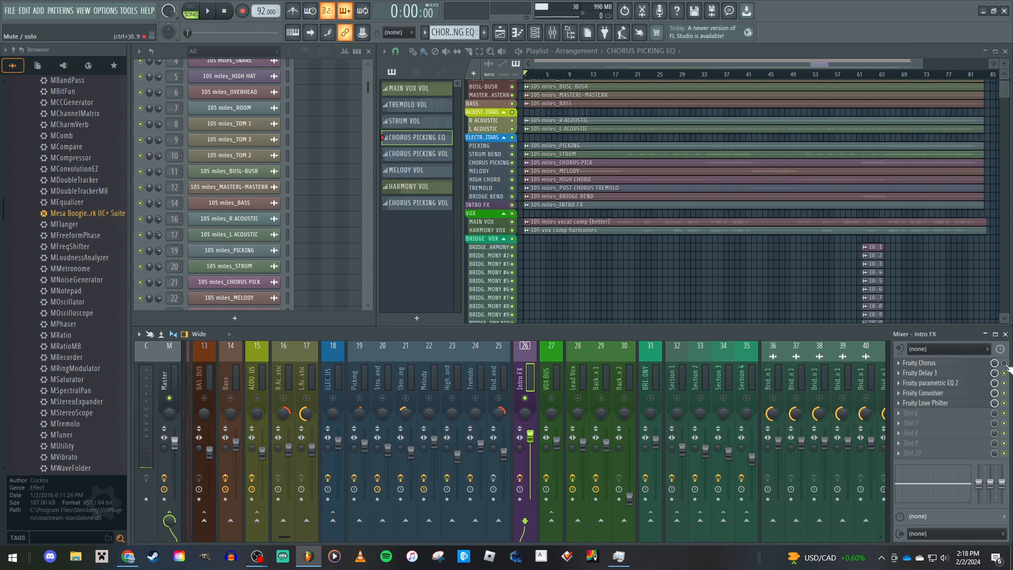
# Mute the Intro FX track and select the Lead Vox track in the mixer
pyautogui.click(526, 398)
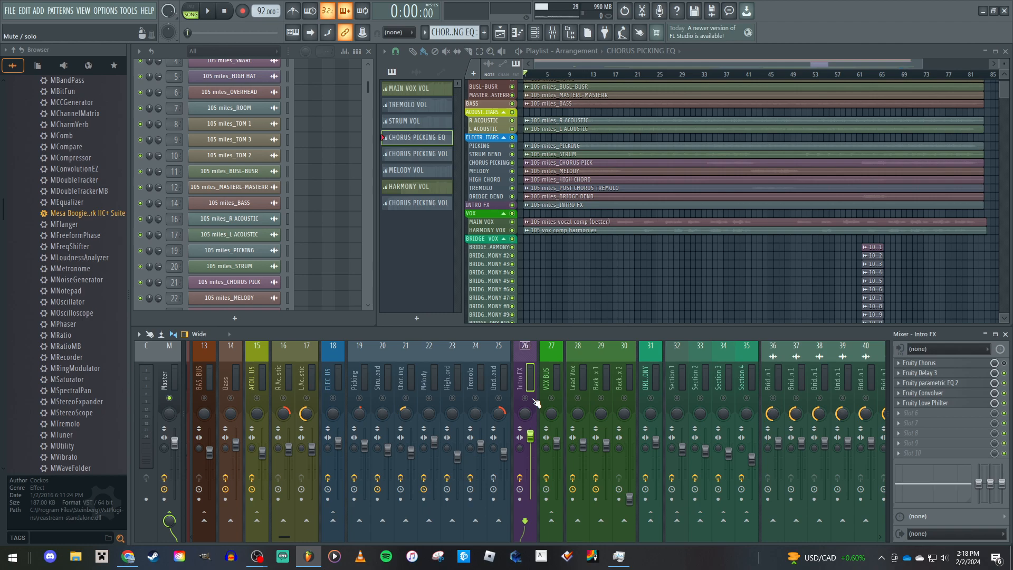
pyautogui.click(570, 383)
pyautogui.hscroll(5, 594, 362)
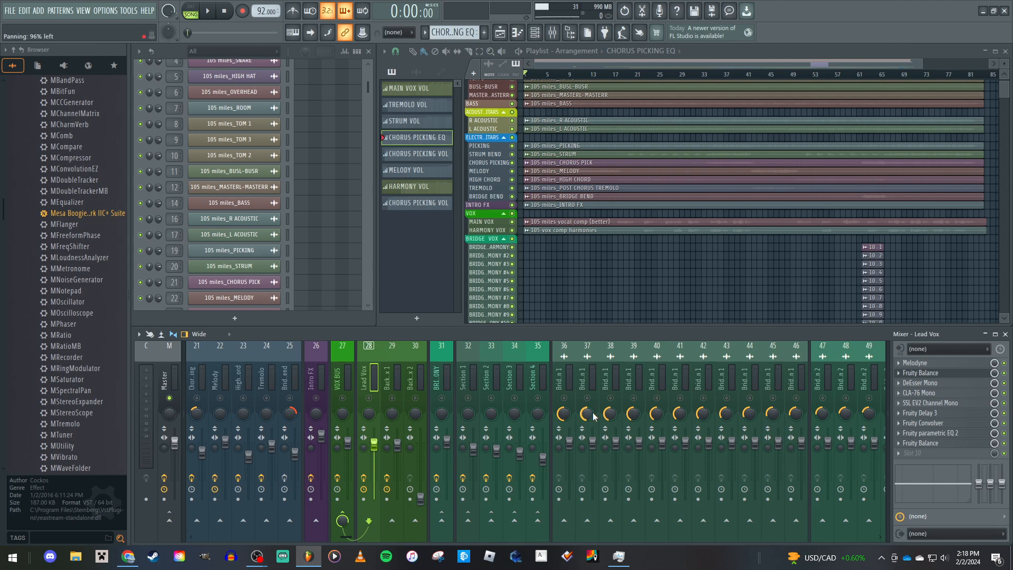
# Examine the Lead Vox track's Fruity Delay 3 and Fruity Convolver settings, and close both plugins
pyautogui.click(941, 414)
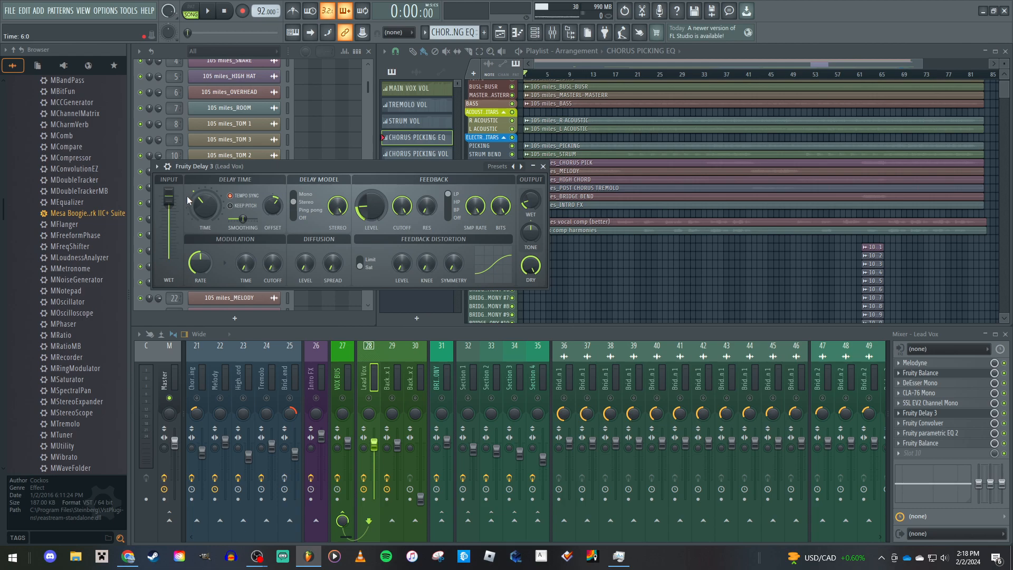
pyautogui.click(945, 424)
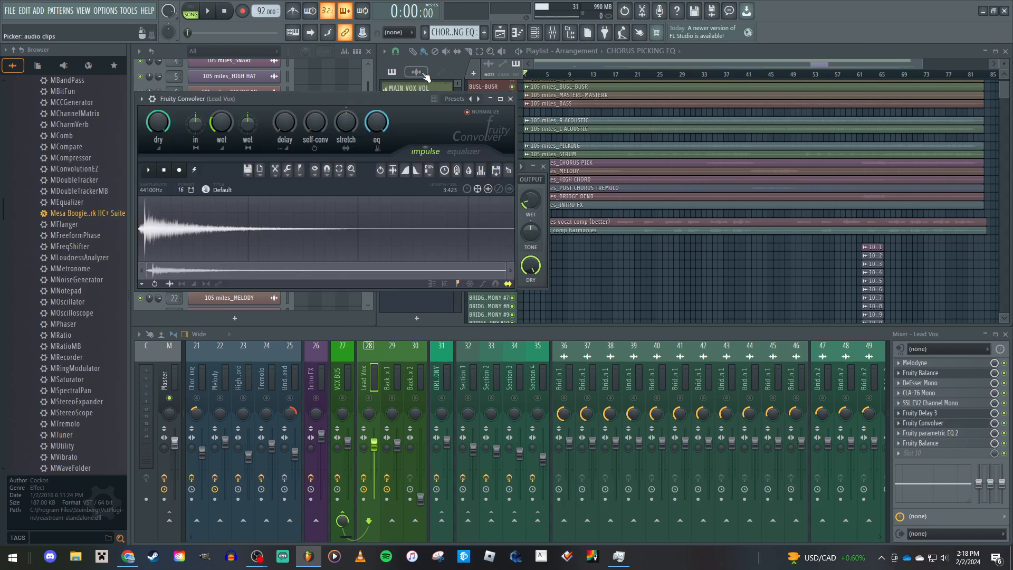
pyautogui.click(510, 99)
pyautogui.click(543, 167)
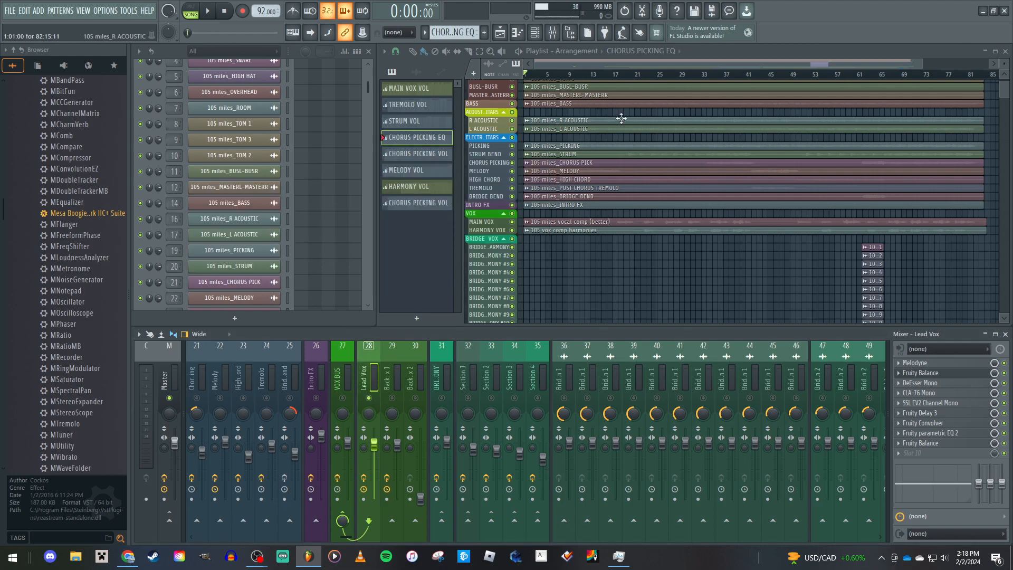
# Move the playback position to about bar 27 and listen to the soloed Lead Vox track
pyautogui.click(674, 74)
pyautogui.press('space')
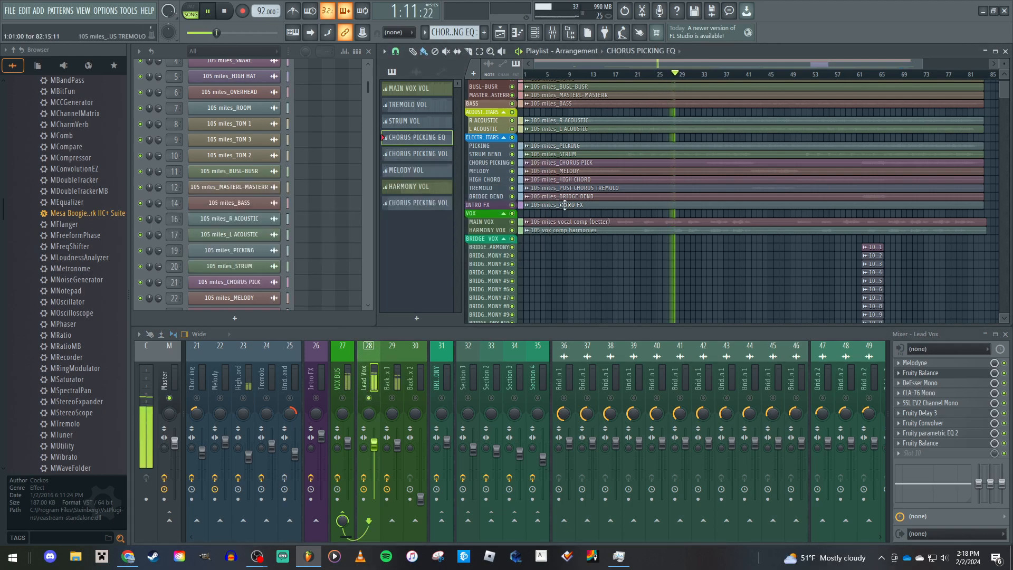
pyautogui.press('space')
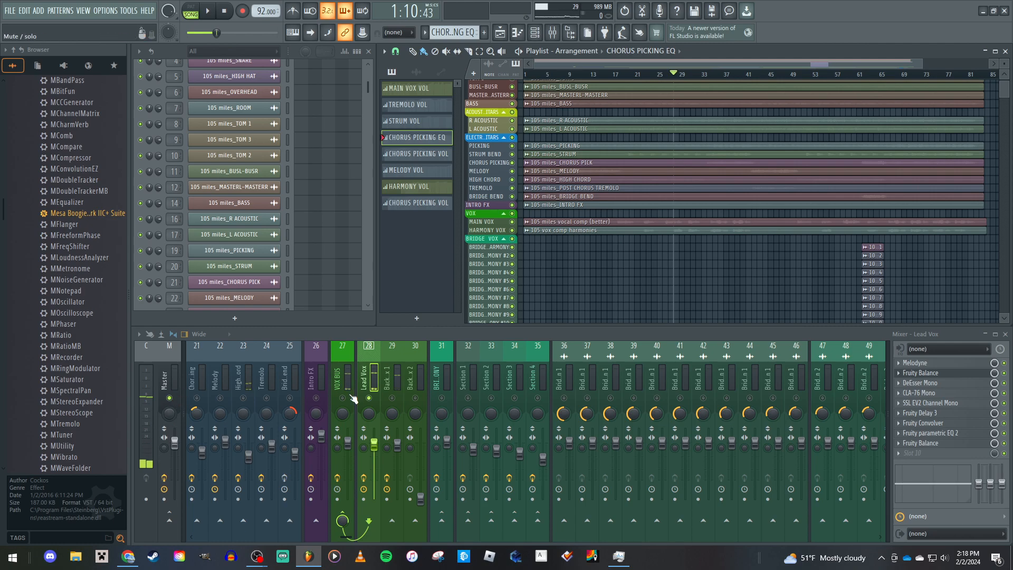
pyautogui.press('space')
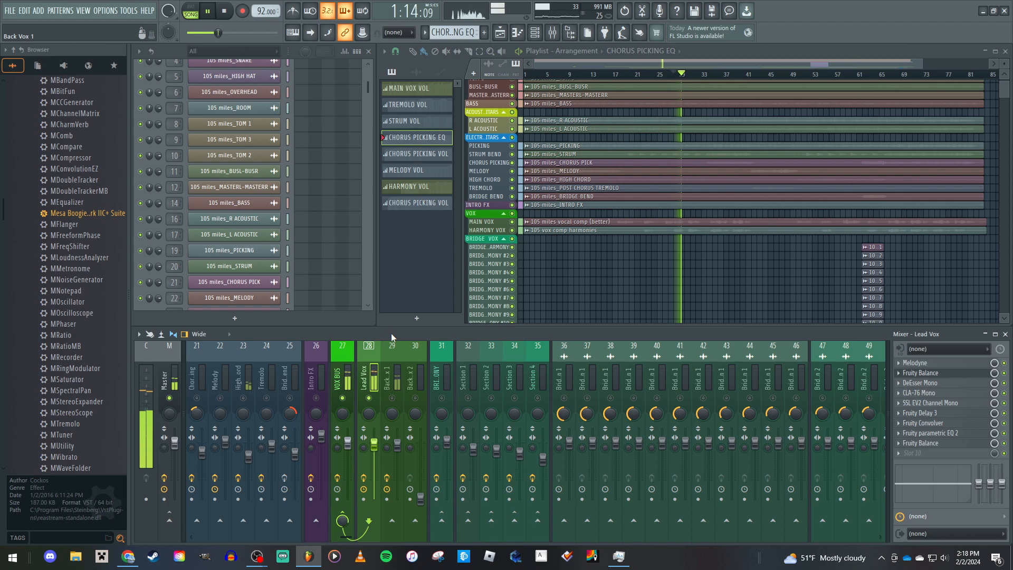
pyautogui.press('space')
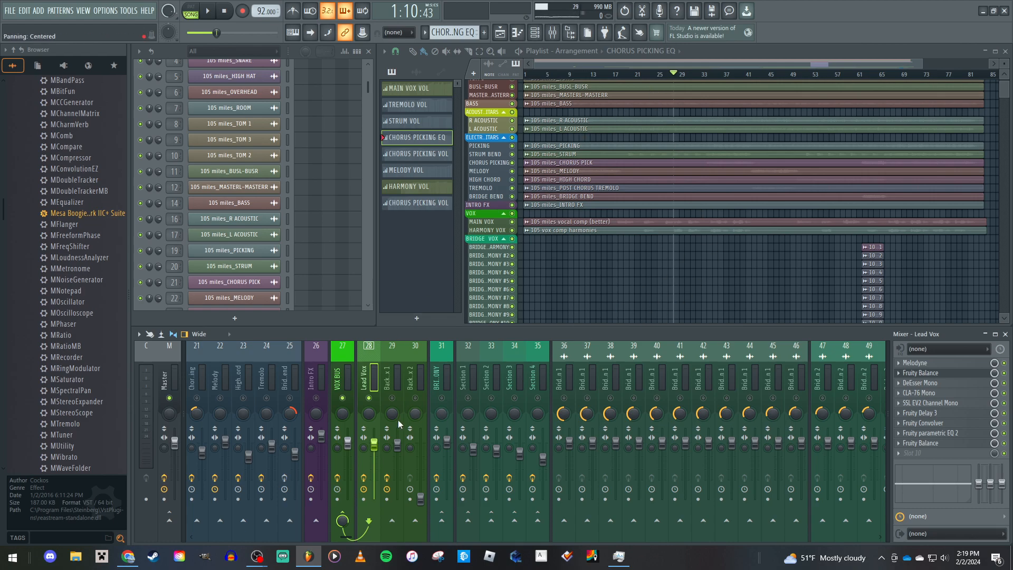
# Unsolo Lead Vox and compare full-mix playback with the track's Fruity Delay 3 and Fruity Convolver enabled and bypassed
pyautogui.rightClick(369, 398)
pyautogui.press('space')
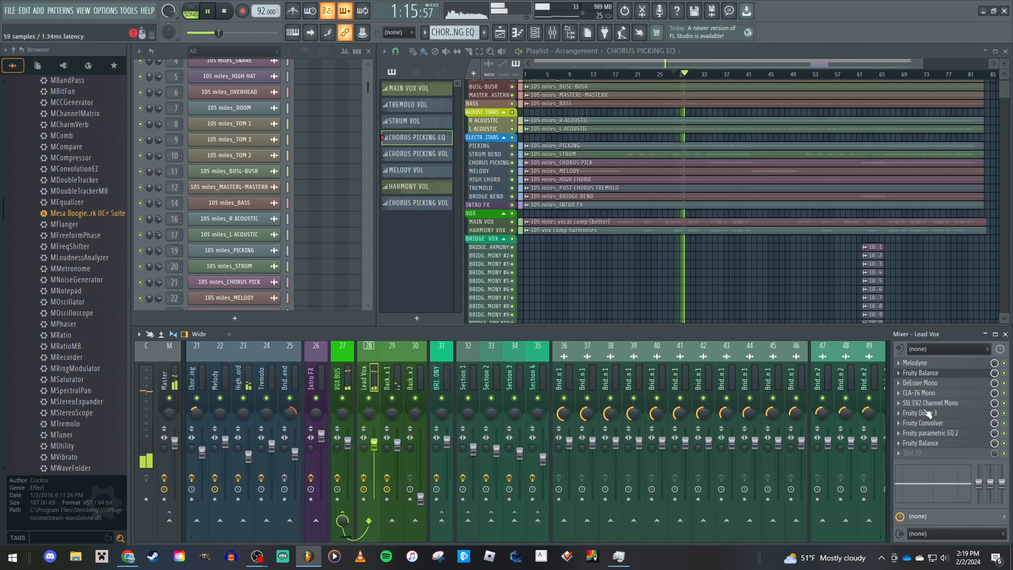
pyautogui.press('space')
pyautogui.press('space')
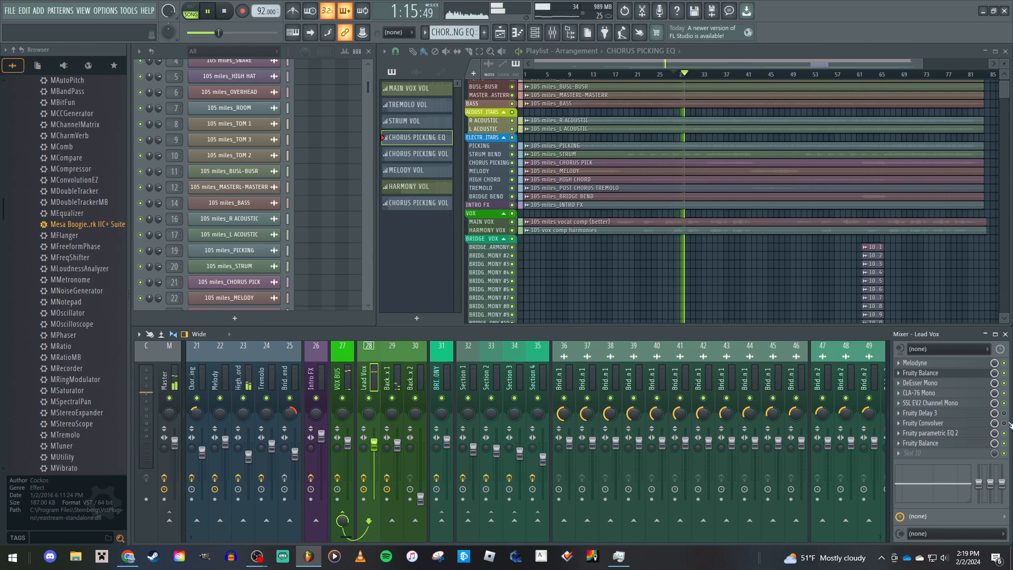
pyautogui.press('space')
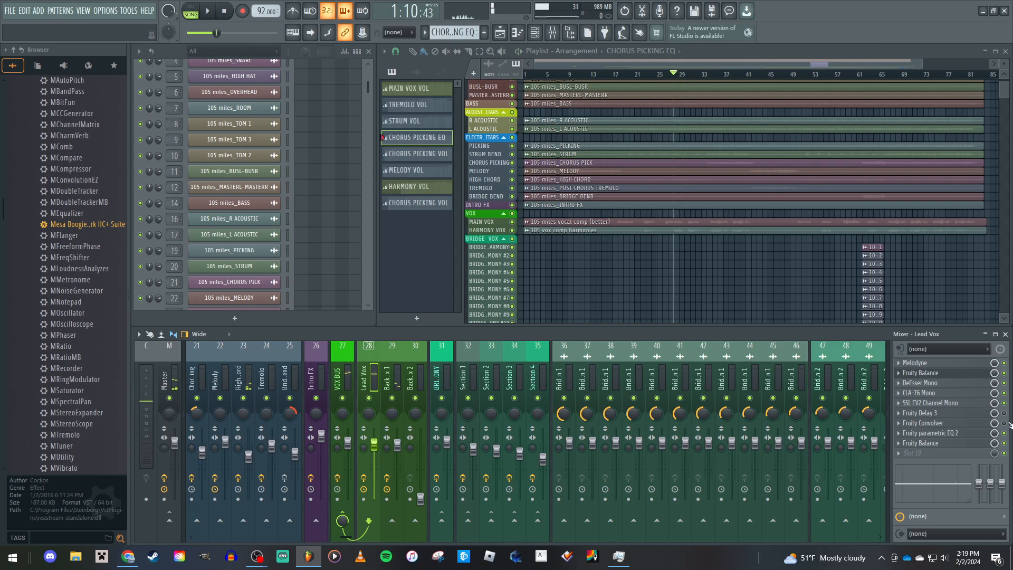
pyautogui.scroll(2, 79, 264)
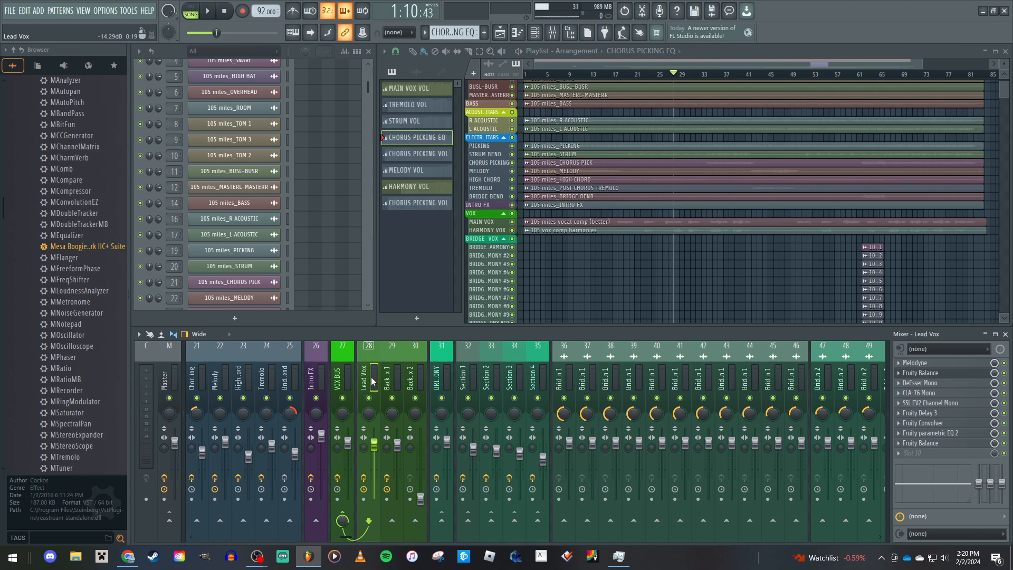
# Select the DRUM BUS in the mixer and examine its Fruity Reeverb 2 settings
pyautogui.hscroll(-5, 367, 377)
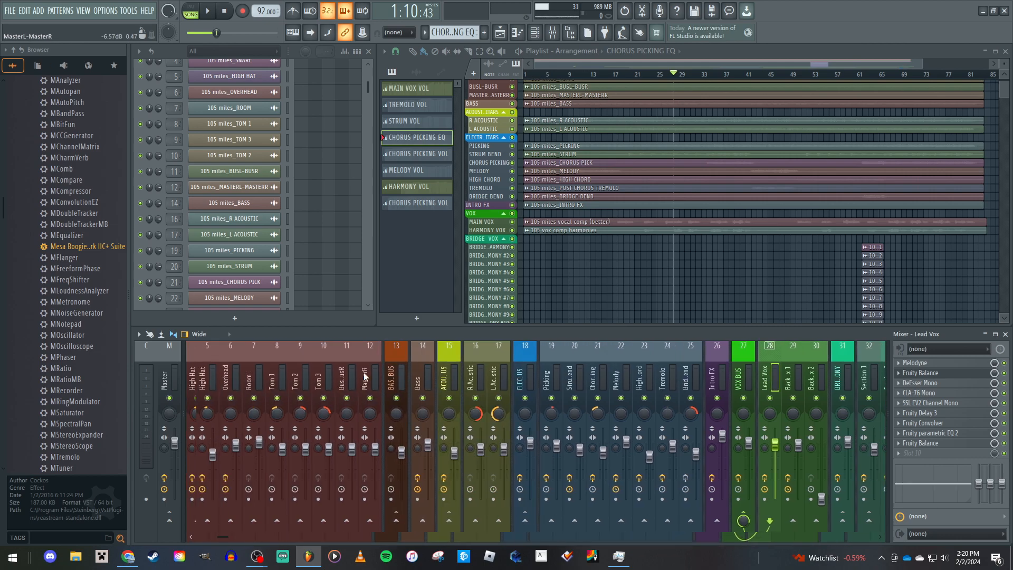
pyautogui.click(203, 376)
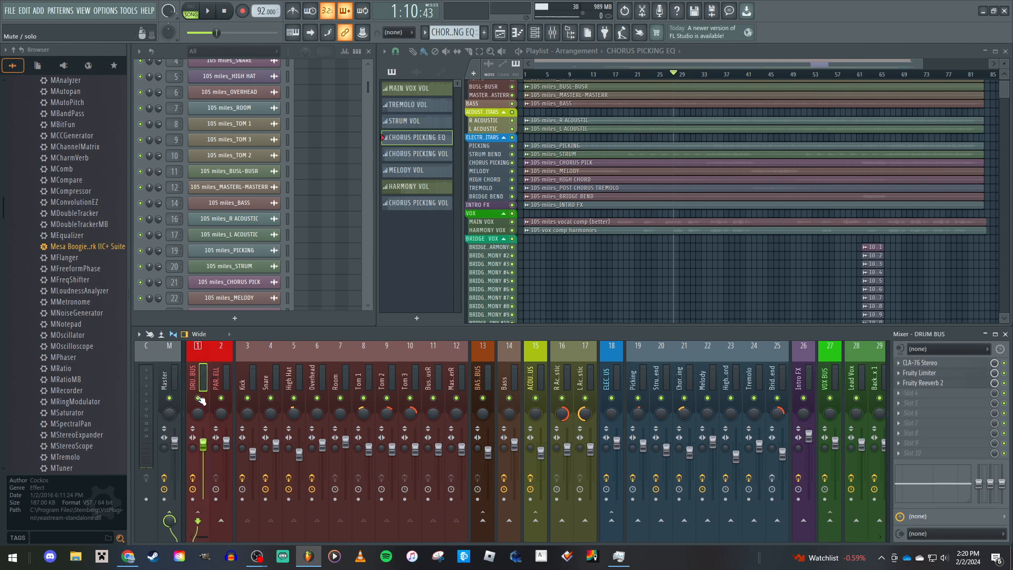
pyautogui.click(939, 384)
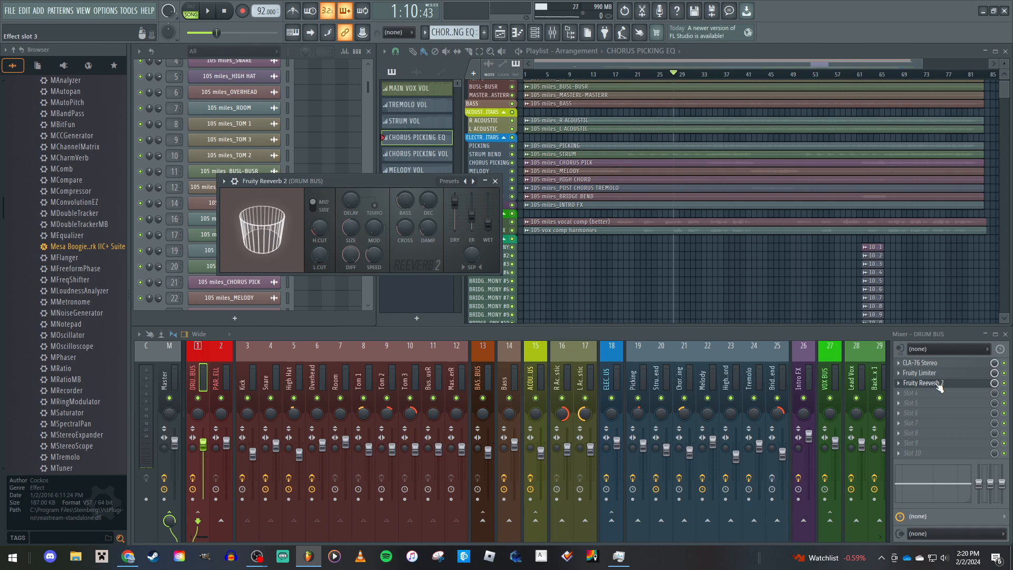
pyautogui.click(939, 383)
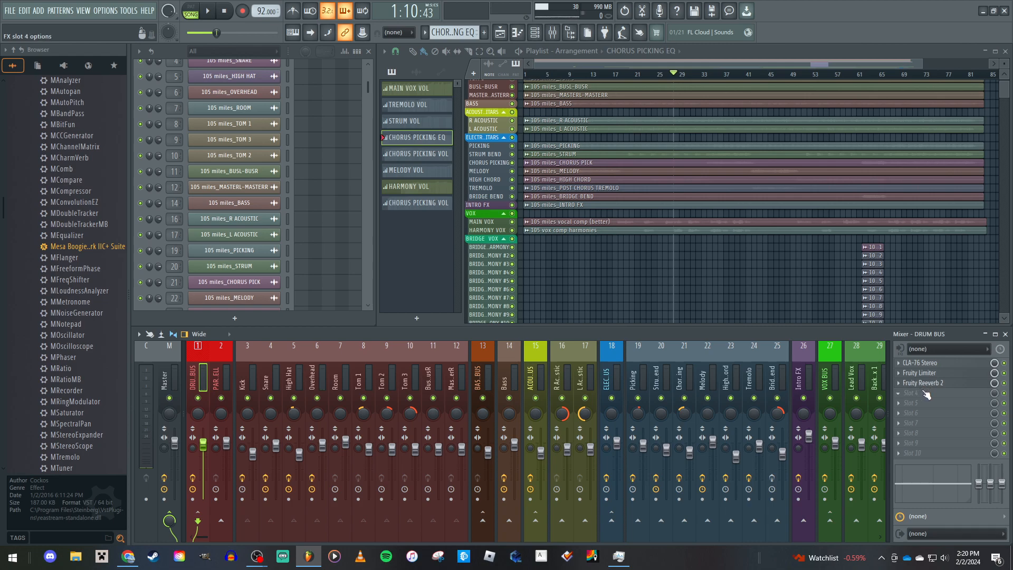
pyautogui.click(933, 383)
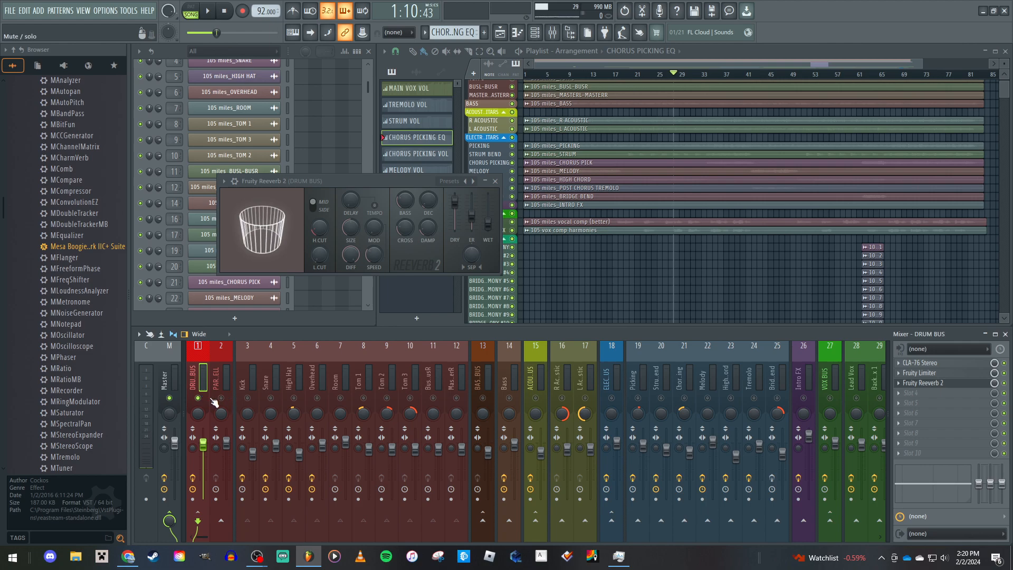
# Solo the DRUM BUS to compare playback with Fruity Reeverb 2 on and off, then close the plugin and unsolo the bus
pyautogui.rightClick(198, 398)
pyautogui.press('space')
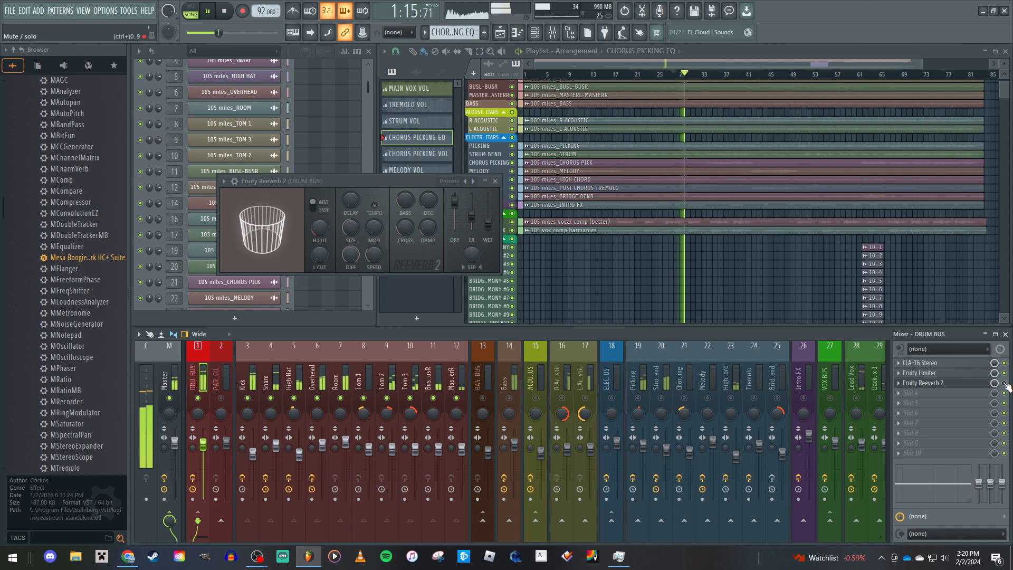
pyautogui.press('space')
pyautogui.click(496, 183)
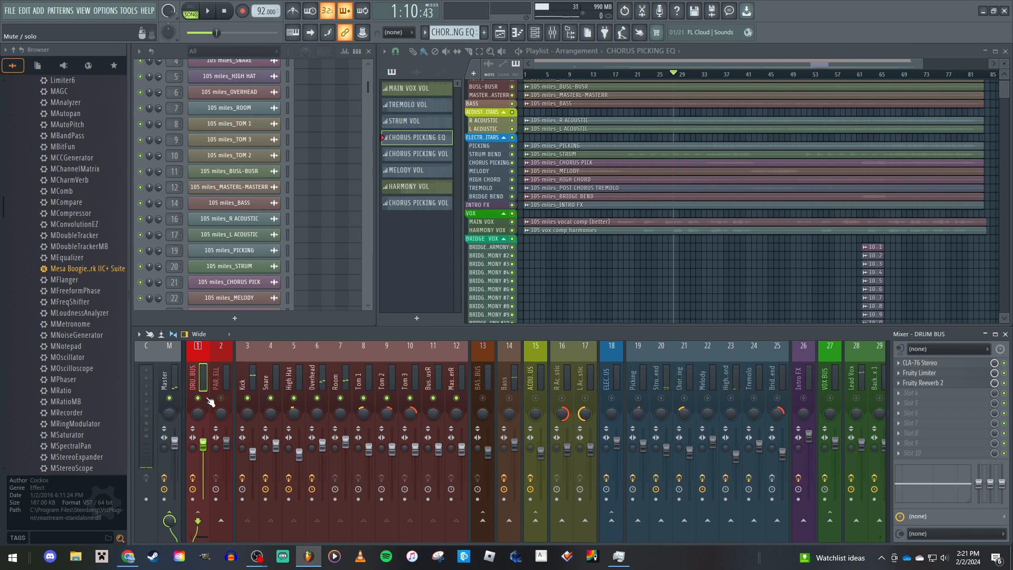
pyautogui.scroll(-5, 331, 371)
pyautogui.scroll(5, 331, 369)
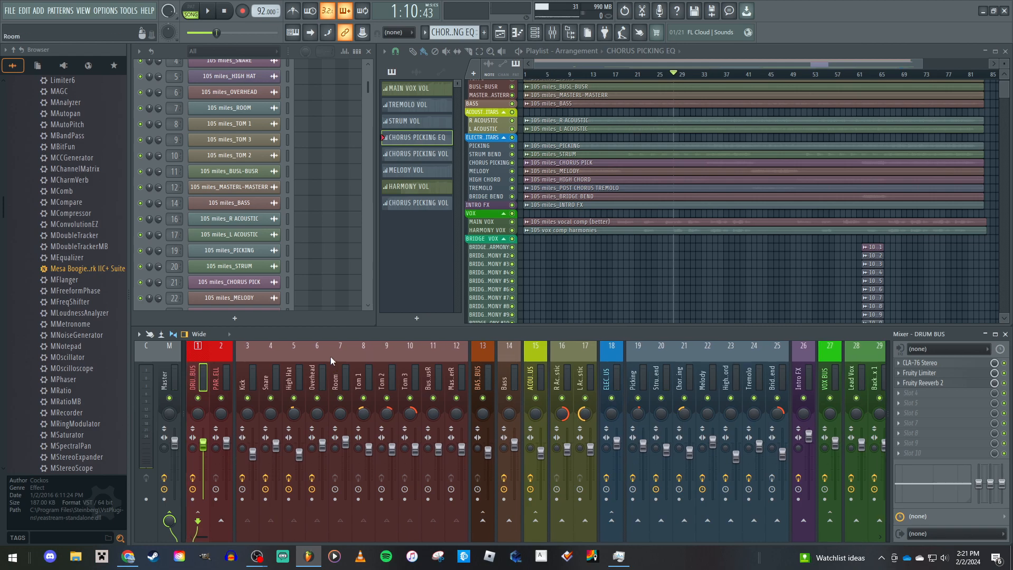
# Check the effect slots on the Bass, ACOUSTIC BUS, R Acoustic and L Acoustic mixer tracks
pyautogui.click(505, 382)
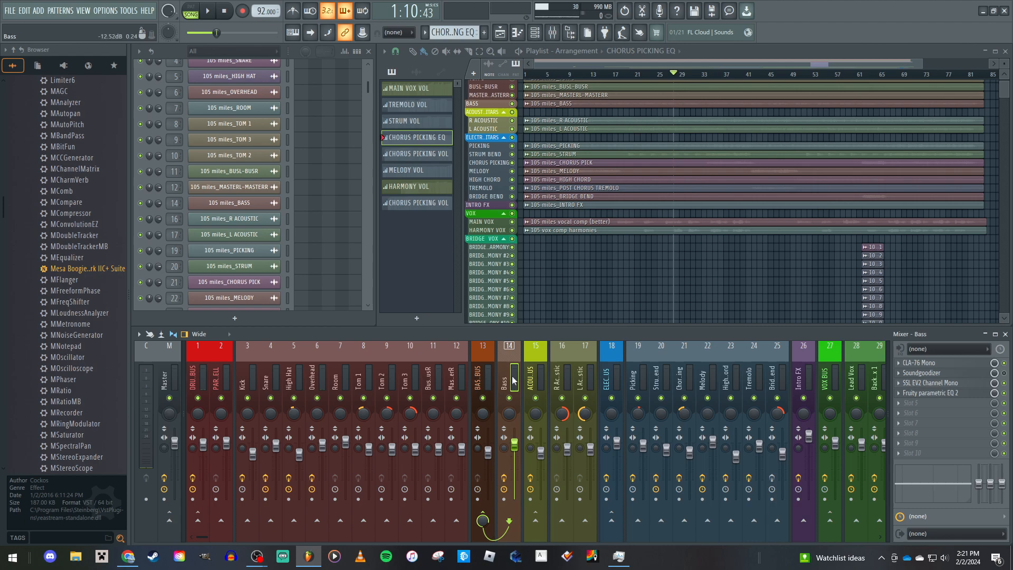
pyautogui.click(533, 376)
pyautogui.click(558, 375)
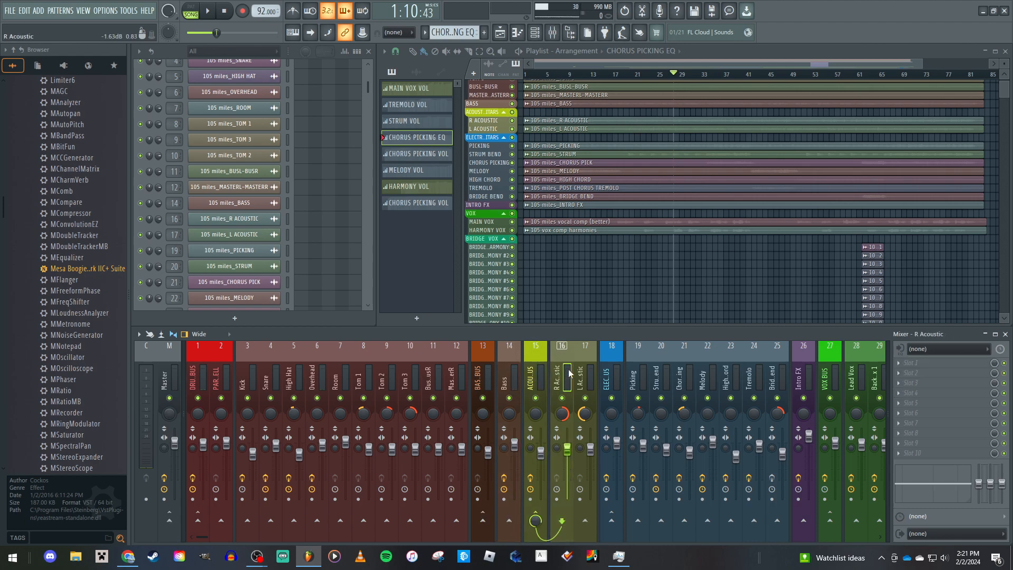
pyautogui.click(581, 376)
# Solo the ACOUSTIC BUS and compare its playback with Fruity Convolver enabled and bypassed
pyautogui.click(533, 378)
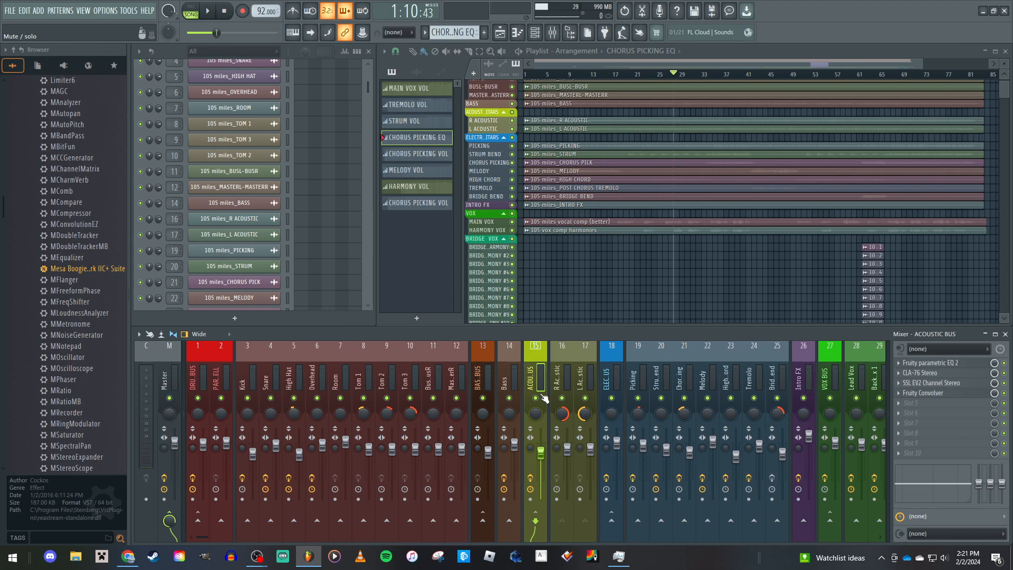
pyautogui.rightClick(543, 397)
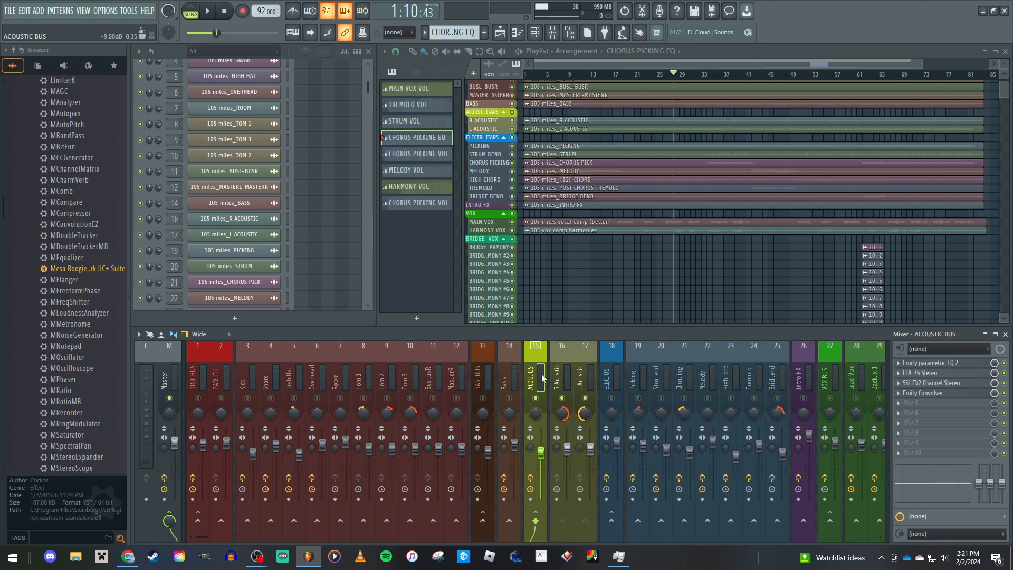
pyautogui.press('space')
pyautogui.click(923, 393)
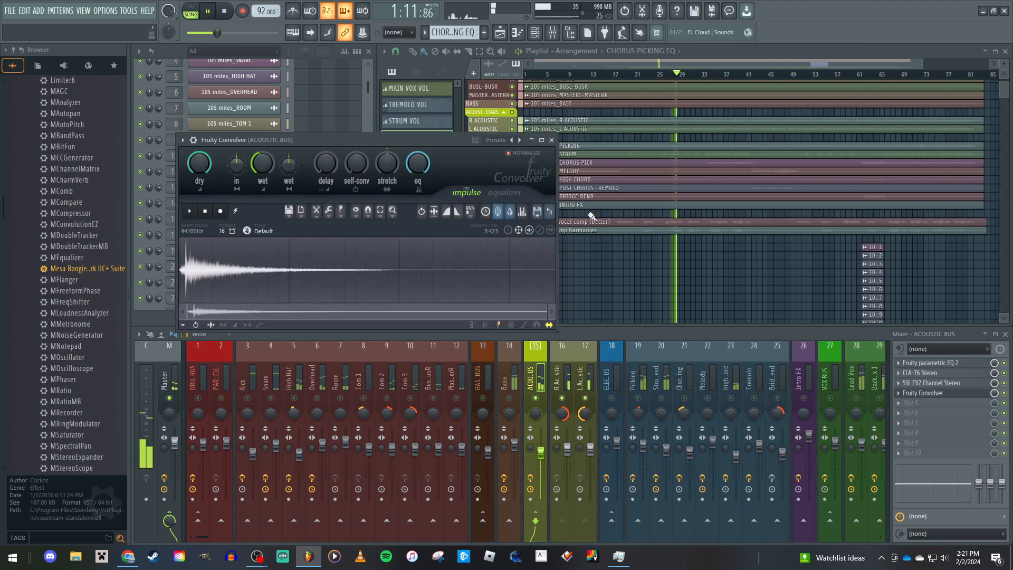
pyautogui.click(976, 394)
pyautogui.click(1005, 394)
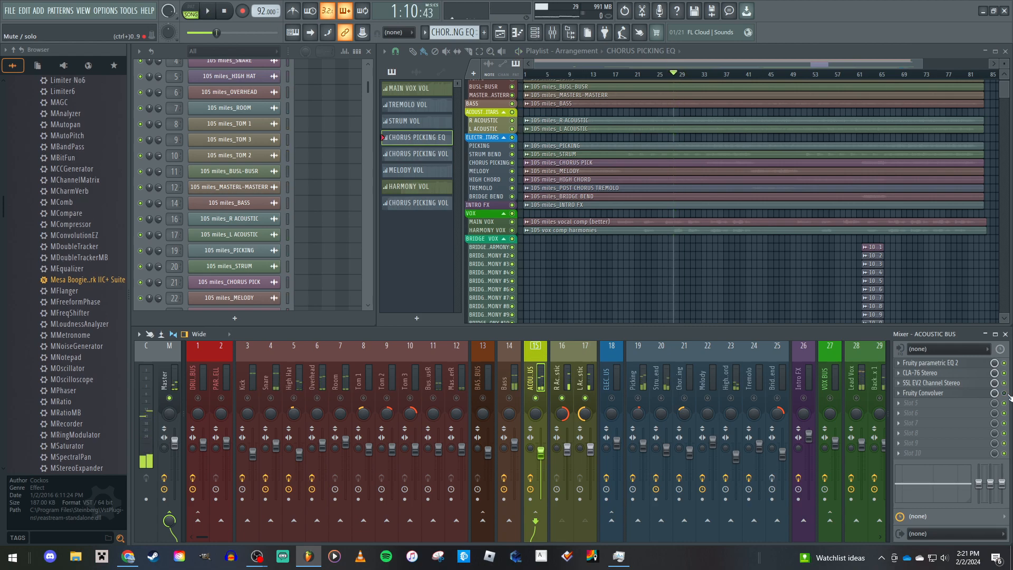
pyautogui.press('space')
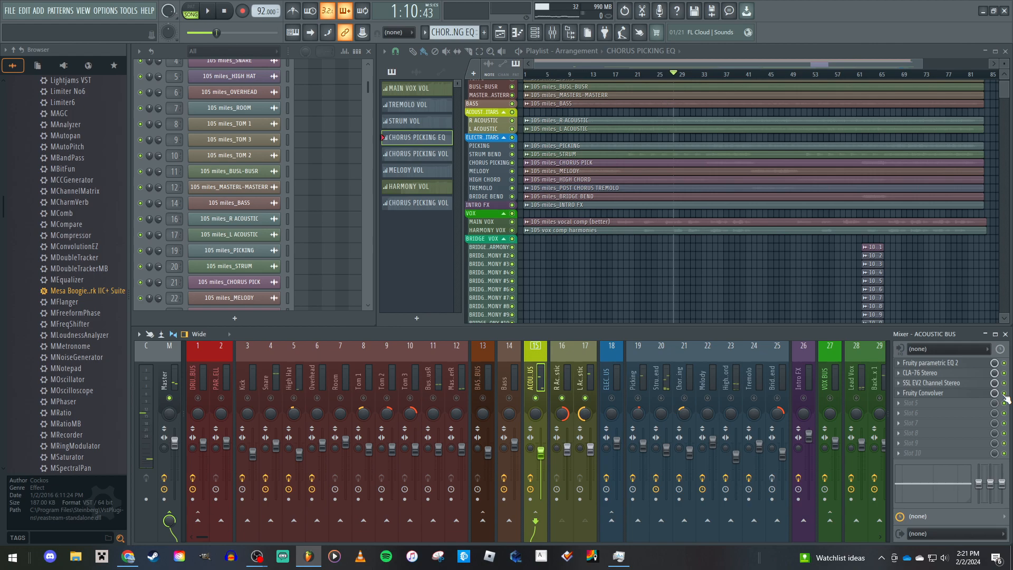
# Review the ACOUSTIC BUS's Fruity Convolver settings, close the plugin, select L Acoustic and unsolo the bus
pyautogui.click(950, 394)
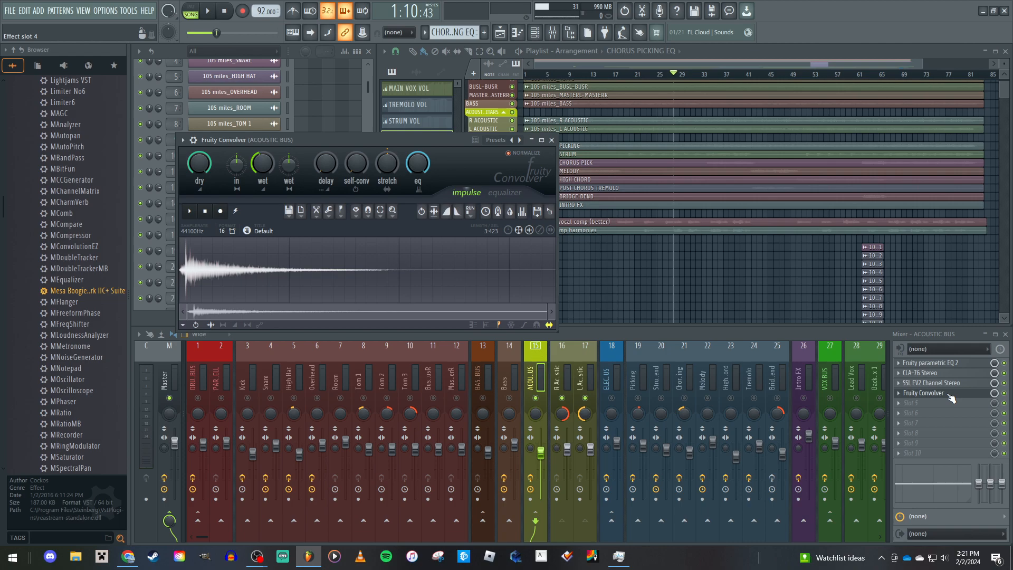
pyautogui.click(950, 395)
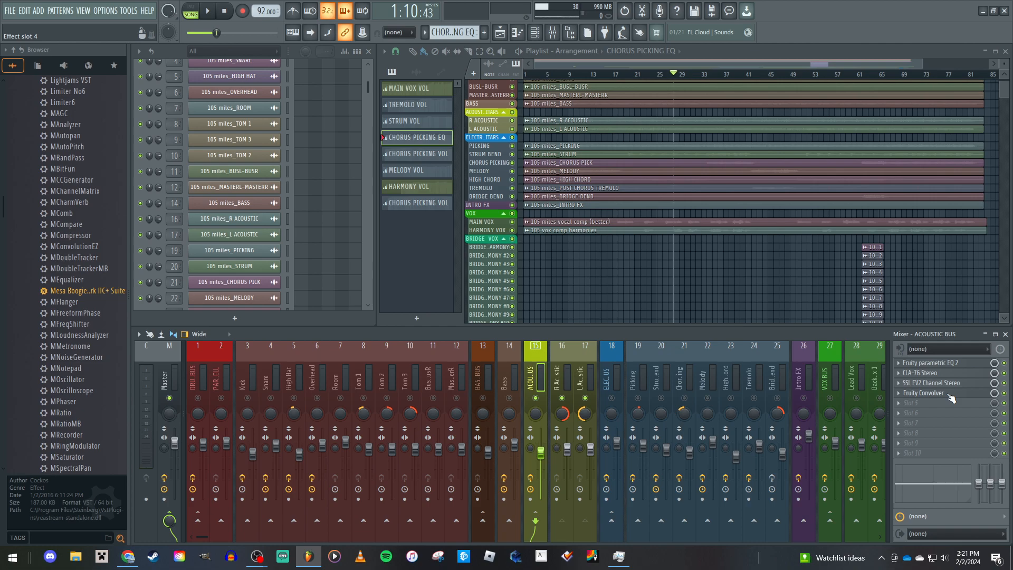
pyautogui.click(581, 377)
pyautogui.rightClick(537, 397)
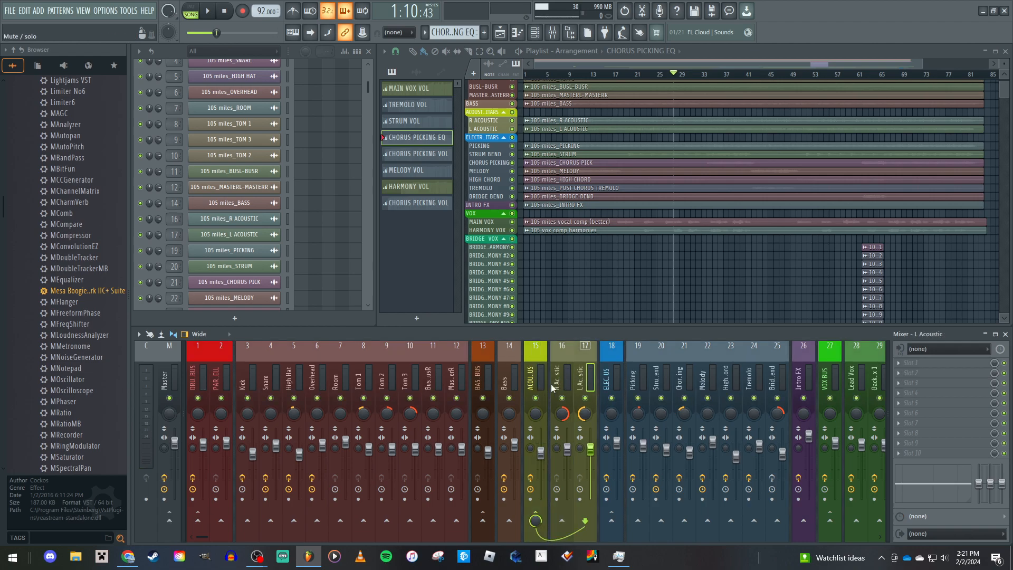
pyautogui.hscroll(16, 543, 389)
pyautogui.hscroll(-4, 604, 380)
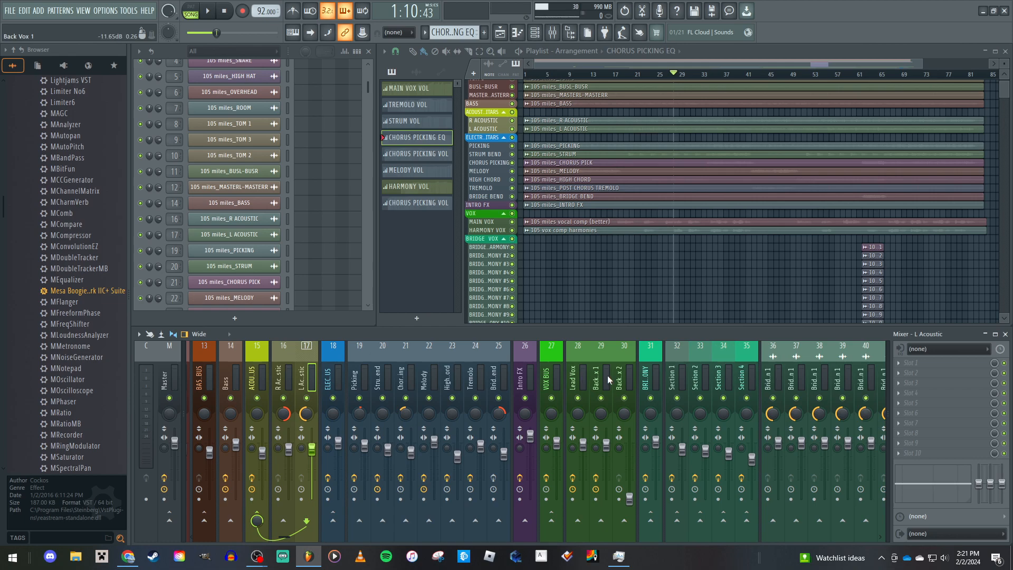
pyautogui.hscroll(-12, 604, 380)
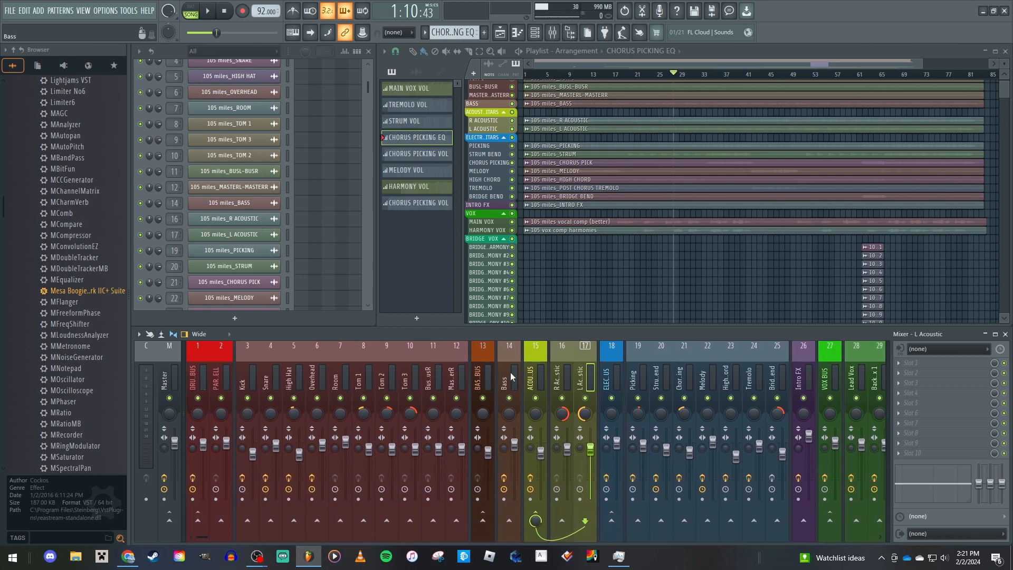
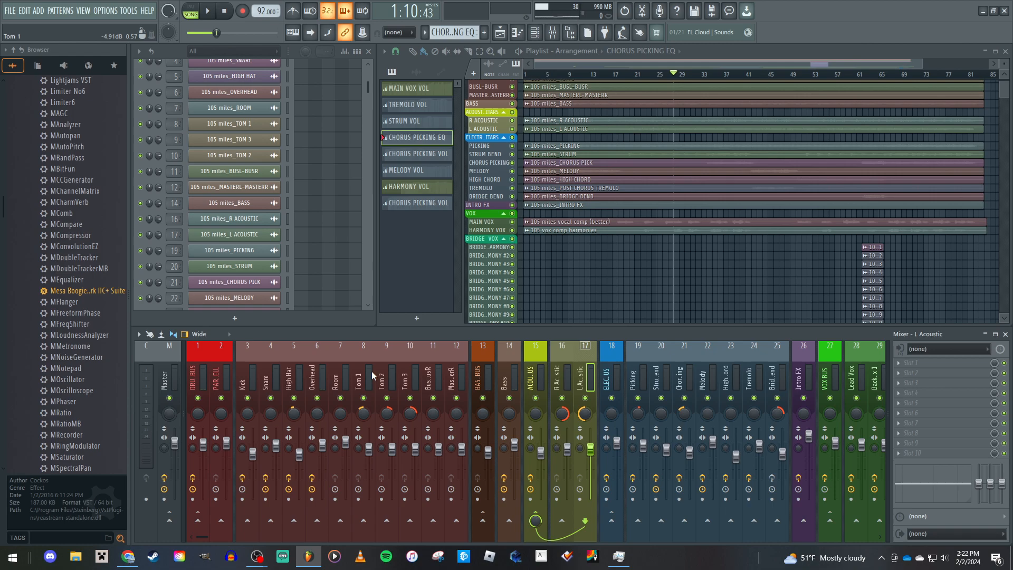
# Examine the effect chains and routing of the drum mixer tracks, including High Hat, Kick, DRUM BUS and PARALELL, and finish on Kick
pyautogui.click(324, 376)
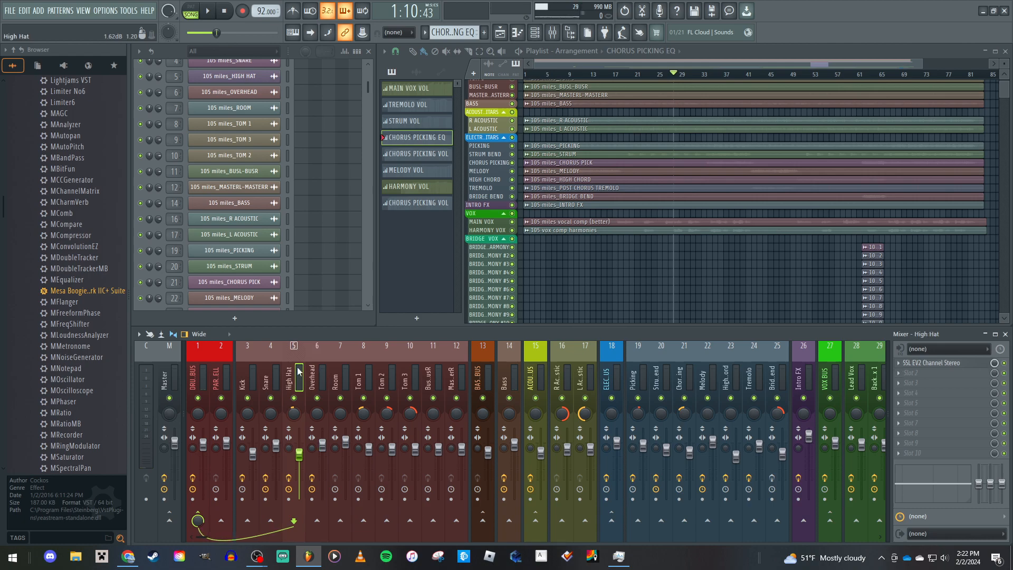
pyautogui.click(275, 385)
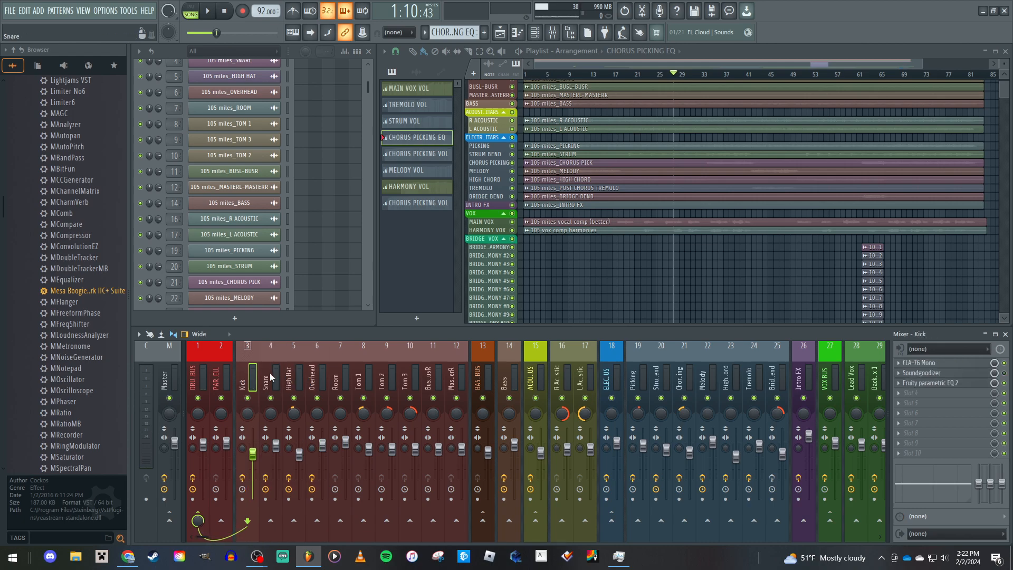
pyautogui.click(259, 373)
pyautogui.click(199, 372)
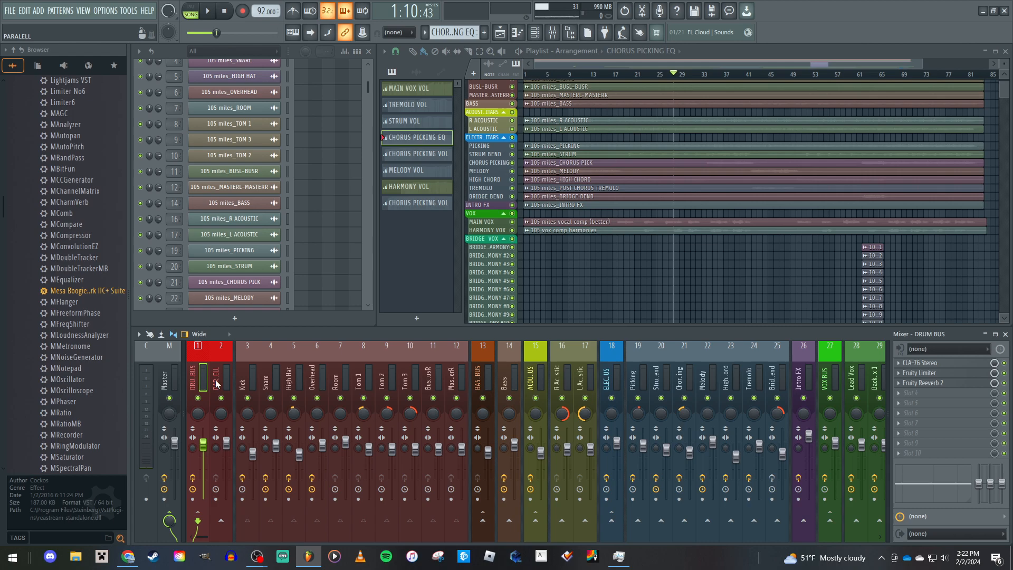
pyautogui.click(216, 384)
pyautogui.scroll(-2, 216, 384)
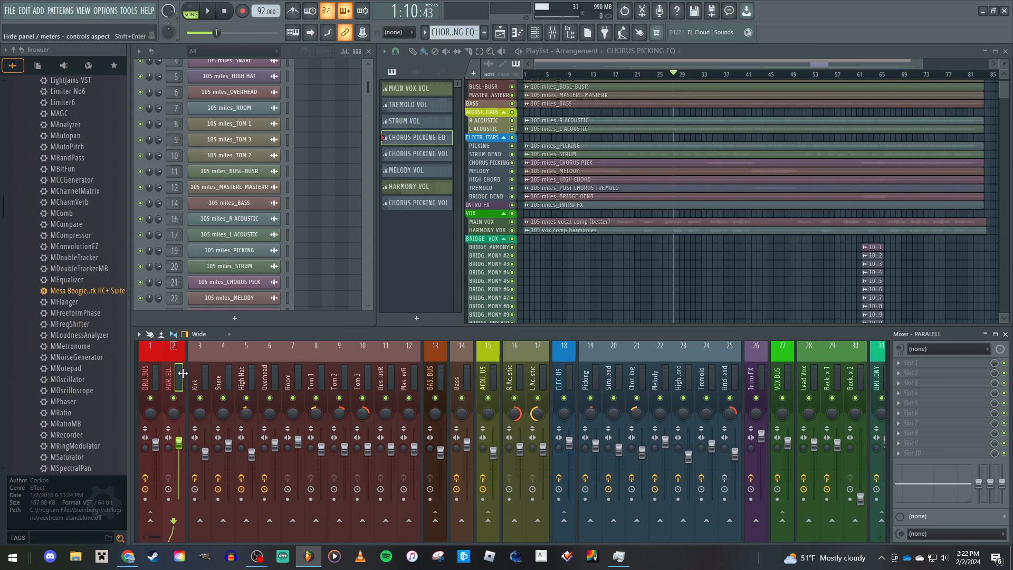
pyautogui.scroll(2, 144, 378)
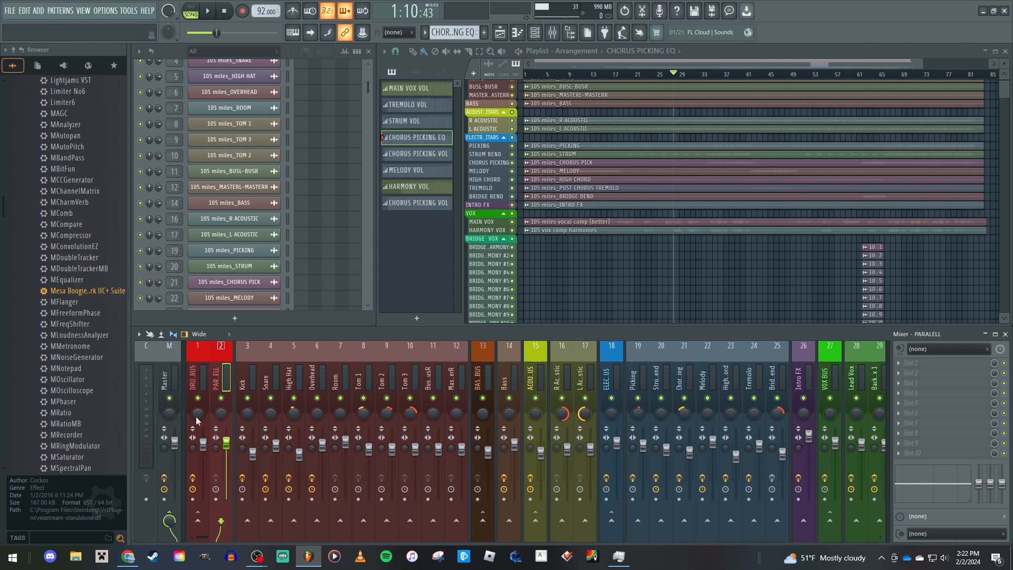
pyautogui.click(201, 371)
pyautogui.click(246, 378)
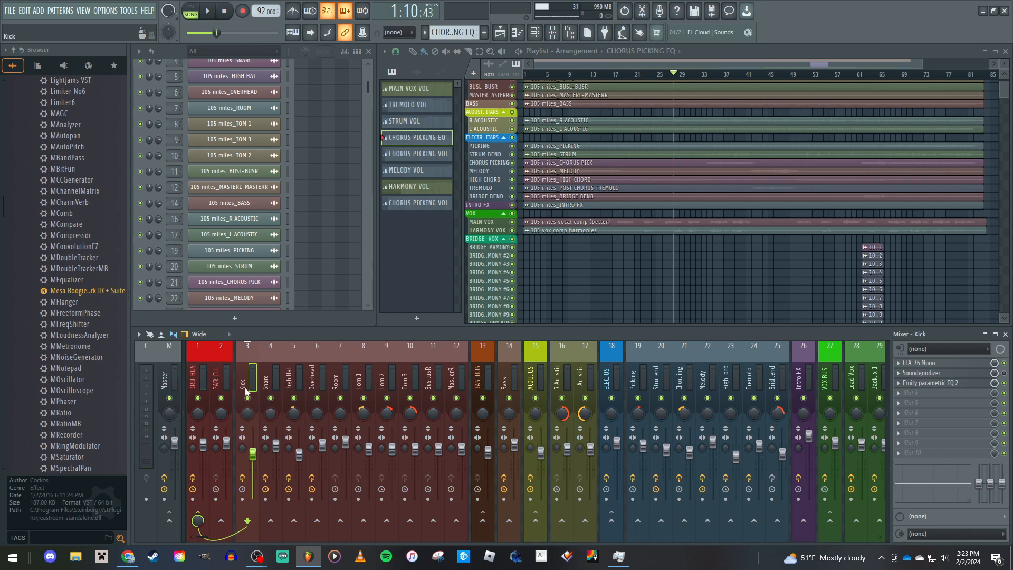
# Review the Kick's CLA-76 Mono settings, solo the Kick and compare its playback with the track's effects off and on
pyautogui.click(944, 364)
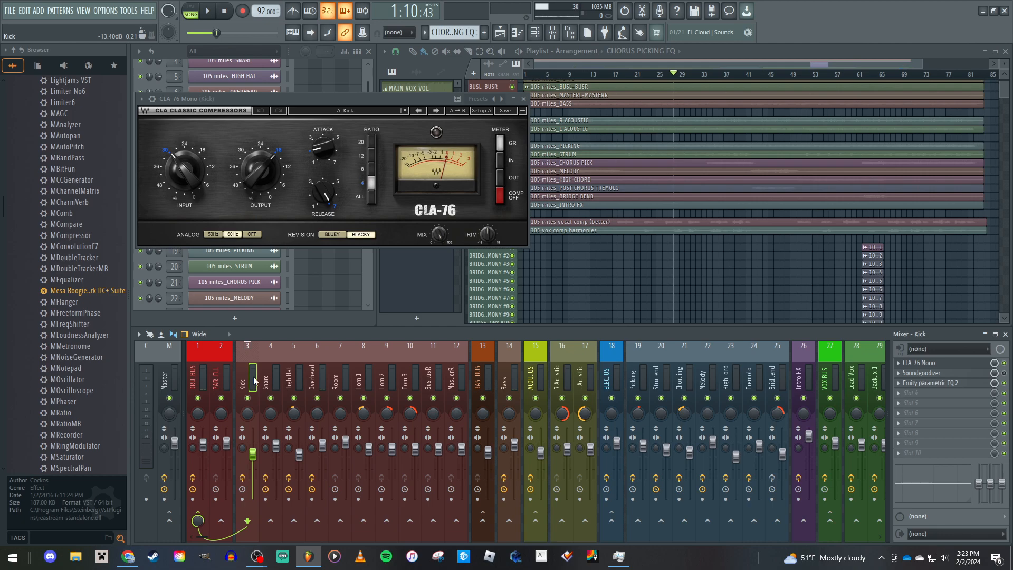
pyautogui.press('space')
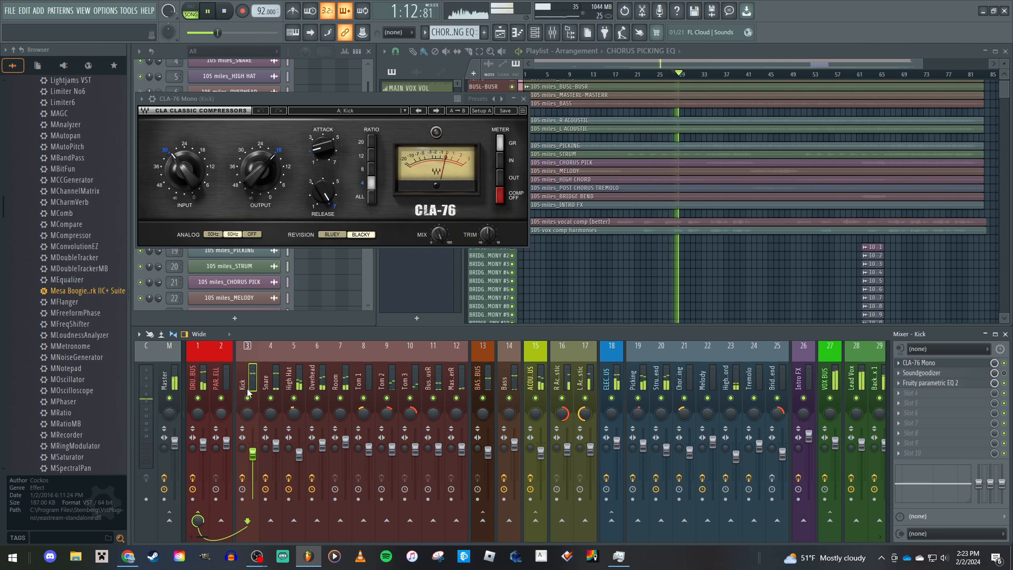
pyautogui.rightClick(249, 398)
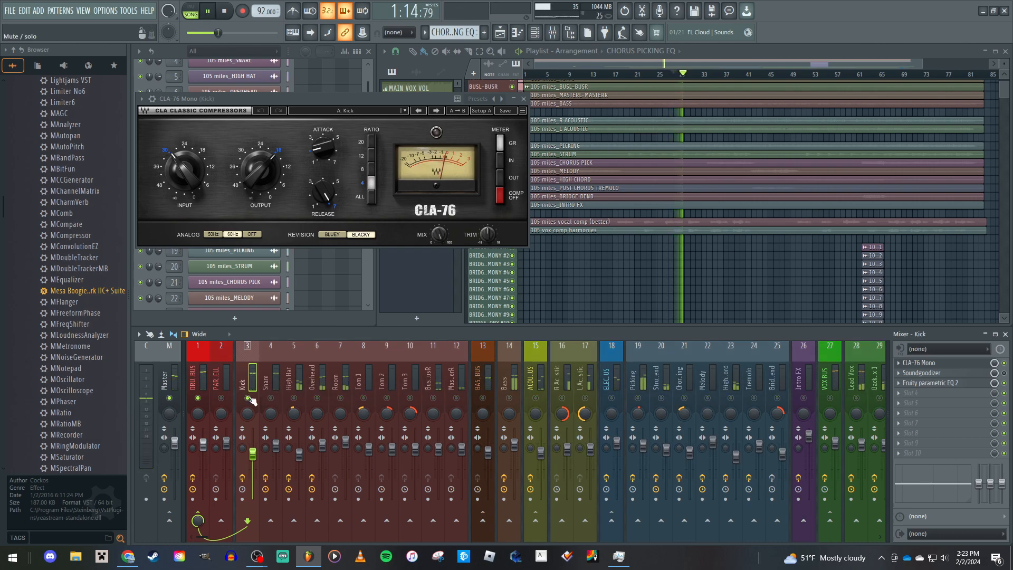
pyautogui.press('space')
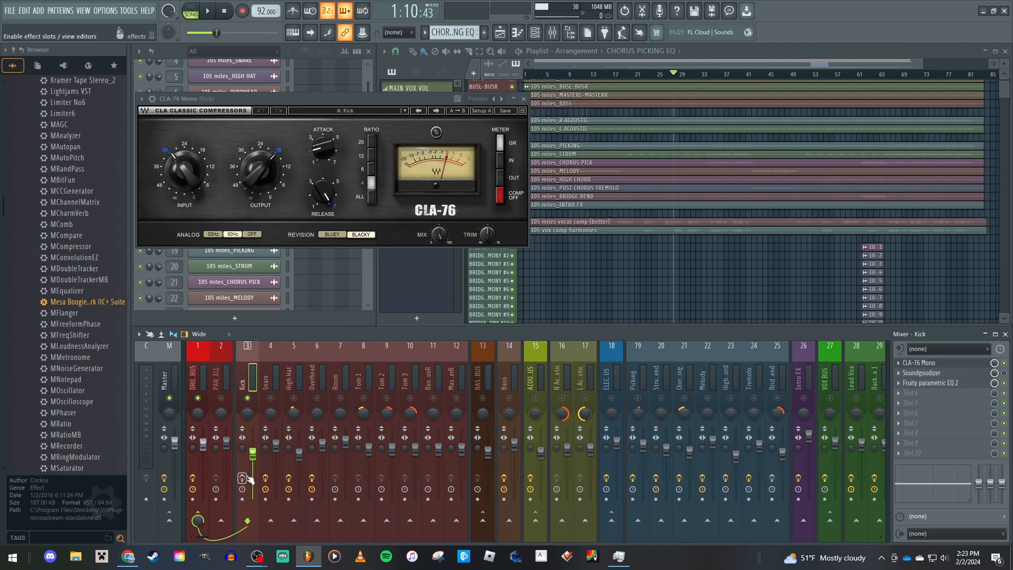
pyautogui.press('space')
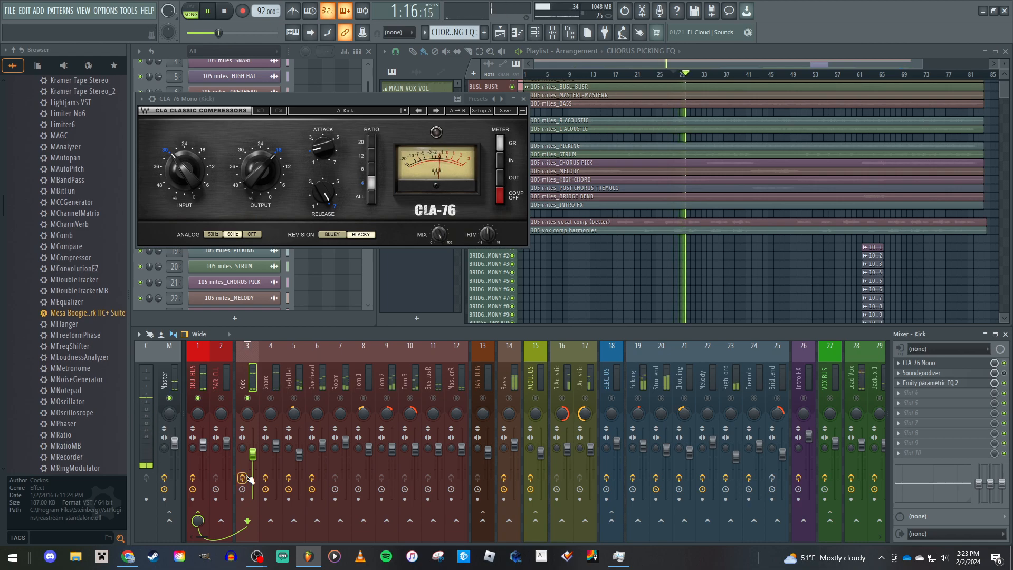
pyautogui.press('space')
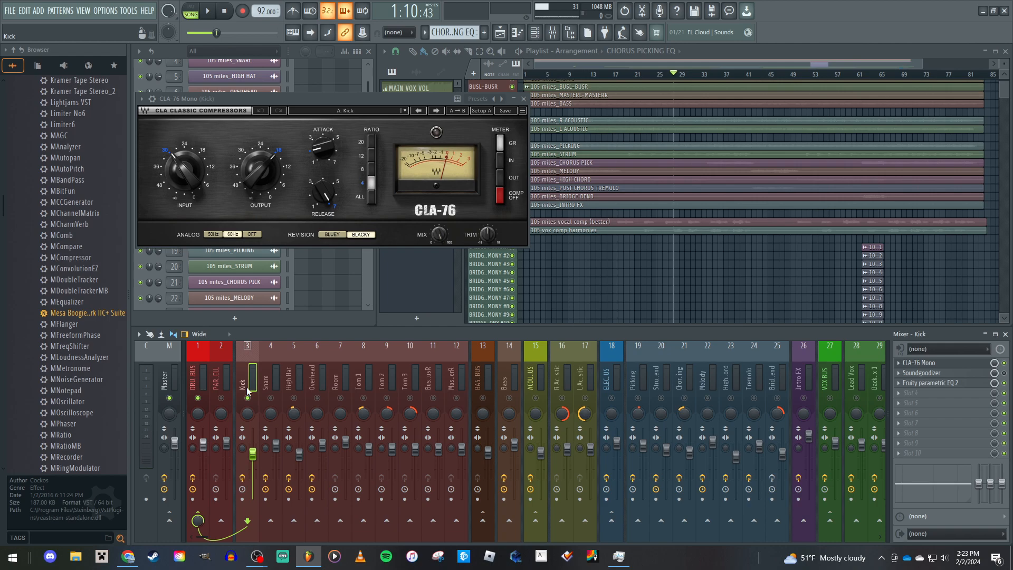
# Close the Kick's CLA-76 and examine the band curve in its Fruity parametric EQ 2, closing that plugin too
pyautogui.click(513, 385)
pyautogui.click(239, 382)
pyautogui.click(524, 99)
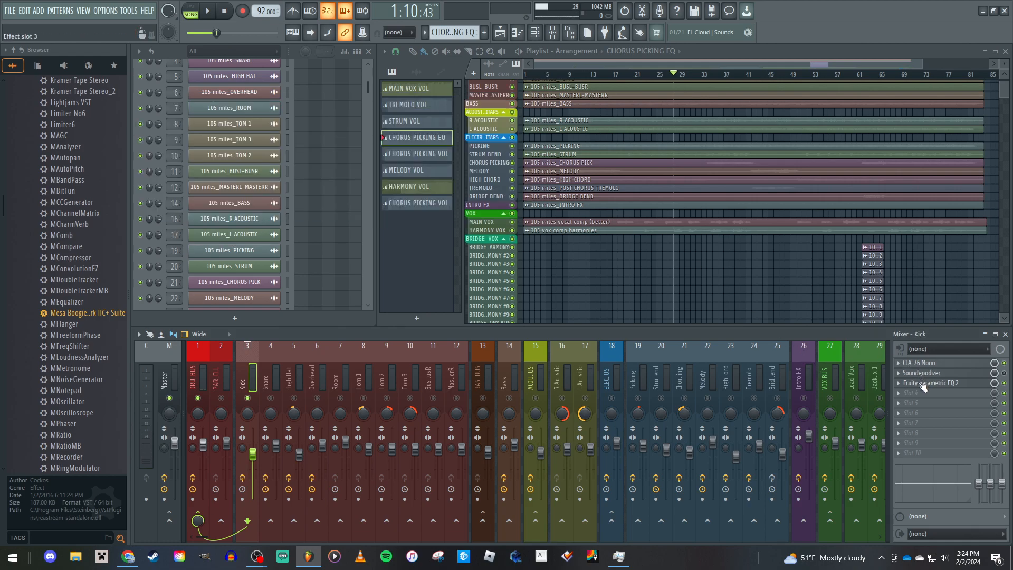
pyautogui.click(930, 363)
pyautogui.click(930, 363)
pyautogui.click(928, 383)
pyautogui.scroll(-3, 201, 208)
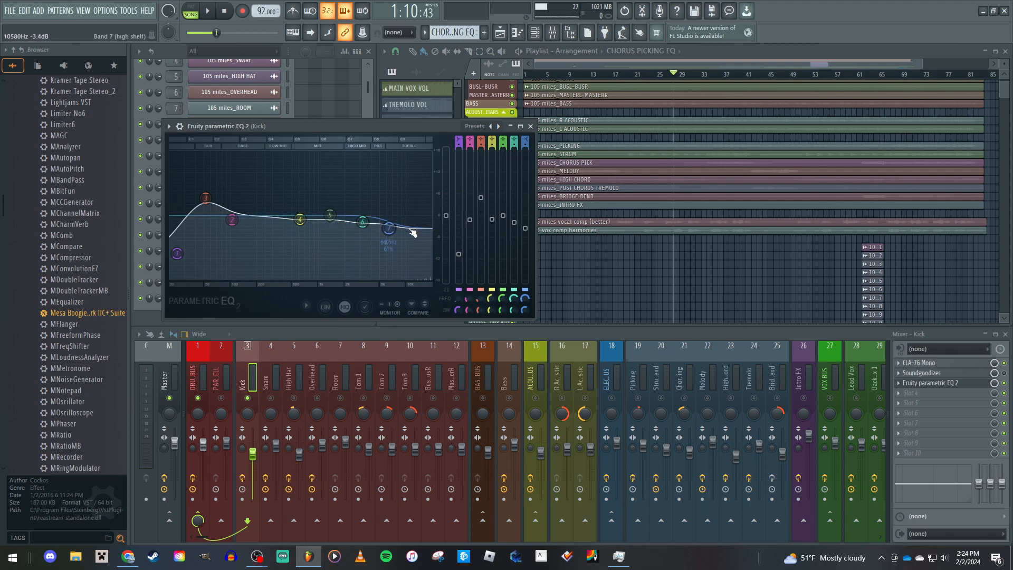
pyautogui.click(530, 126)
# Open the SSL EV2 Channel on the Snare track, check its drum presets without changing the selection, and move the plugin window aside
pyautogui.click(272, 397)
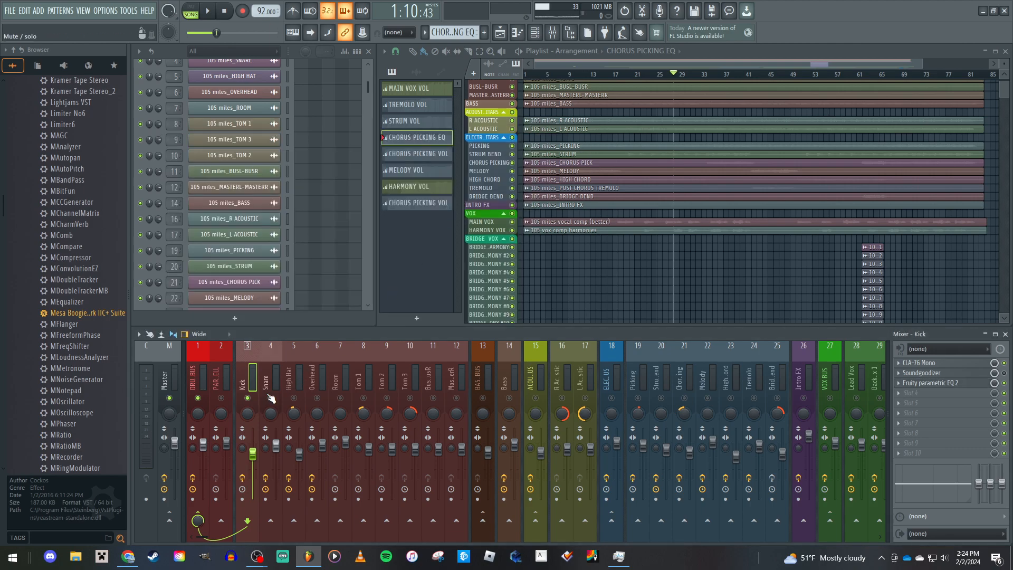
pyautogui.click(948, 363)
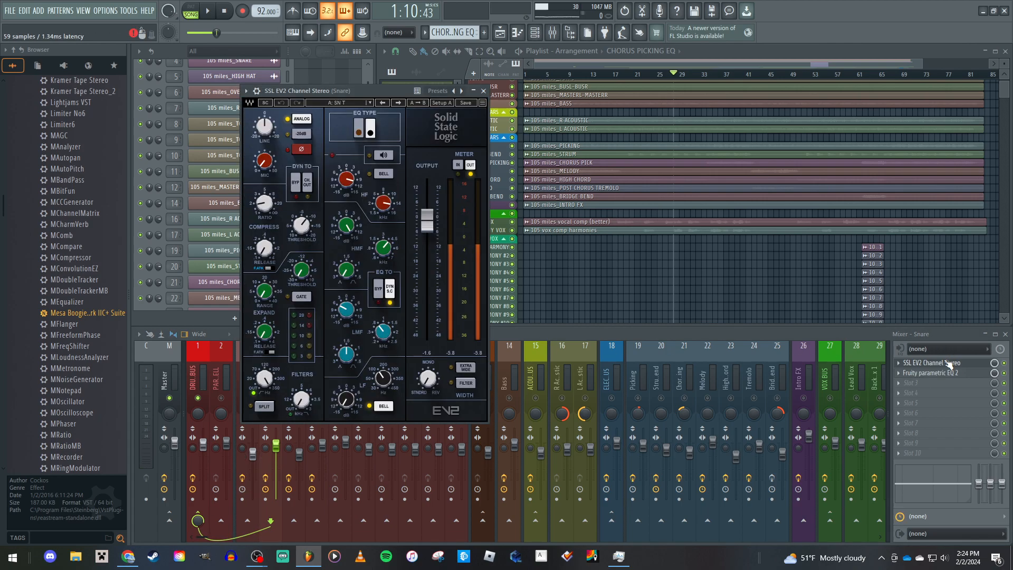
pyautogui.moveTo(286, 91); pyautogui.dragTo(244, 88)
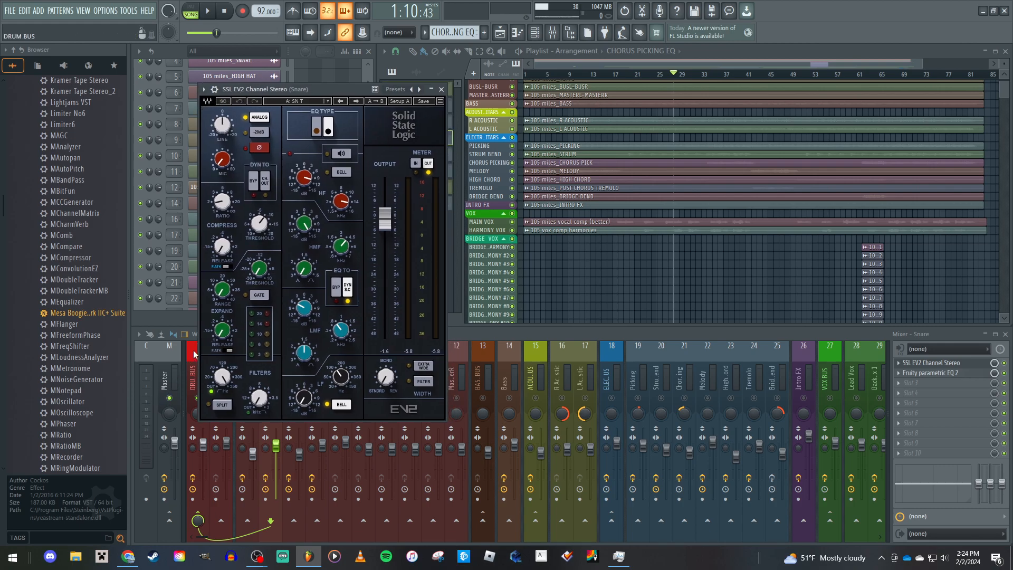
pyautogui.click(287, 101)
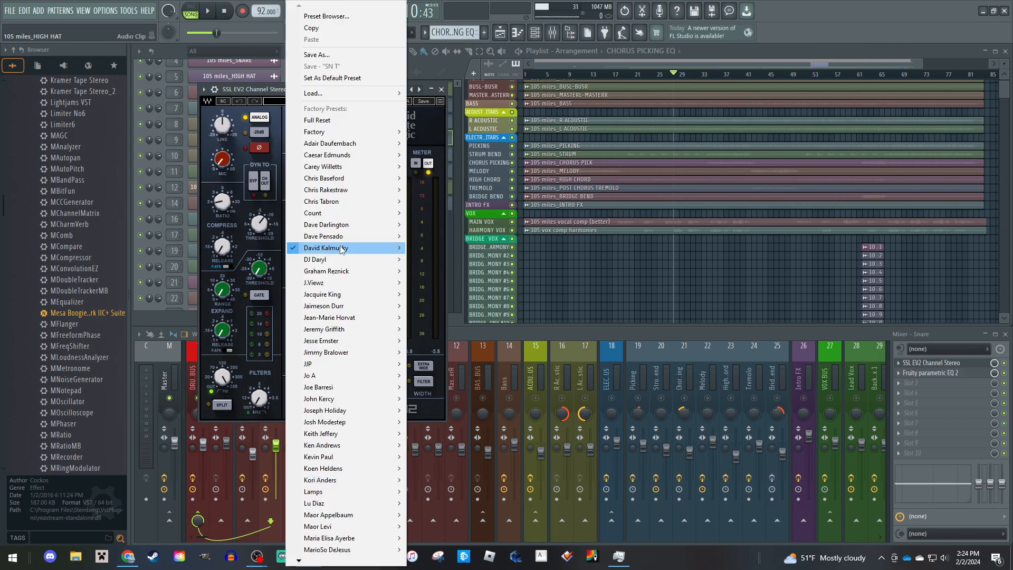
pyautogui.moveTo(394, 238)
pyautogui.moveTo(418, 258)
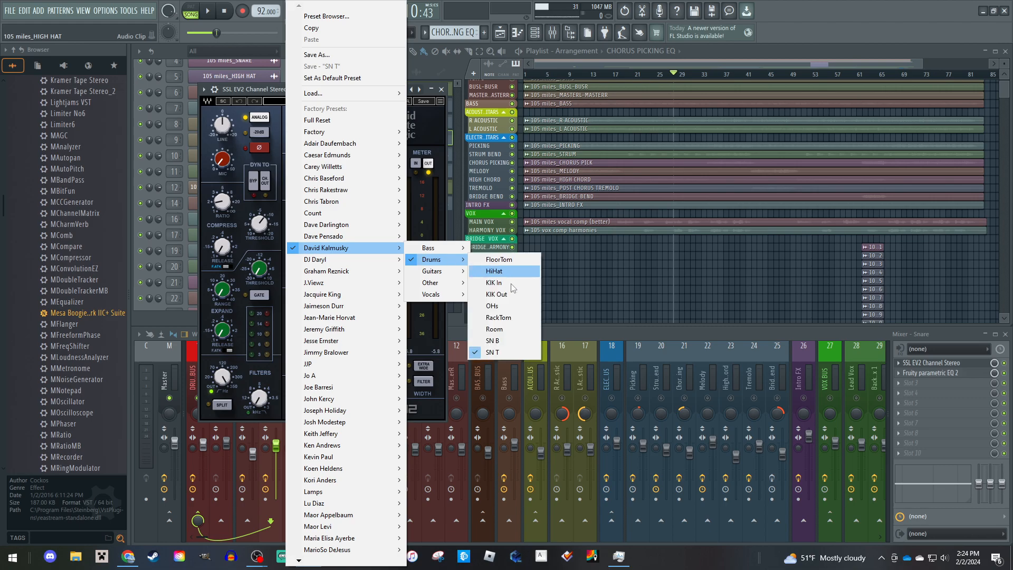
pyautogui.click(240, 87)
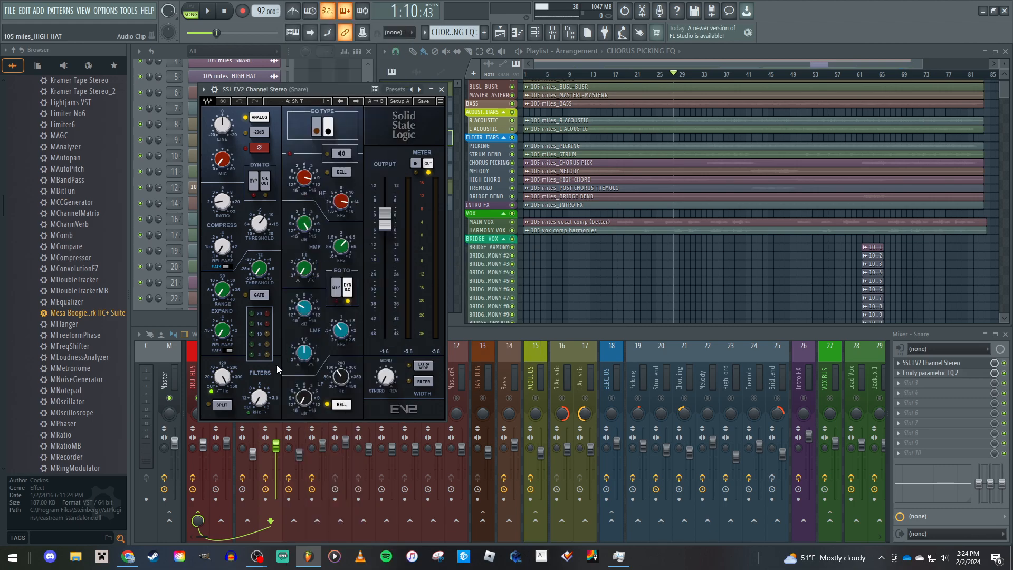
pyautogui.moveTo(299, 88); pyautogui.dragTo(615, 66)
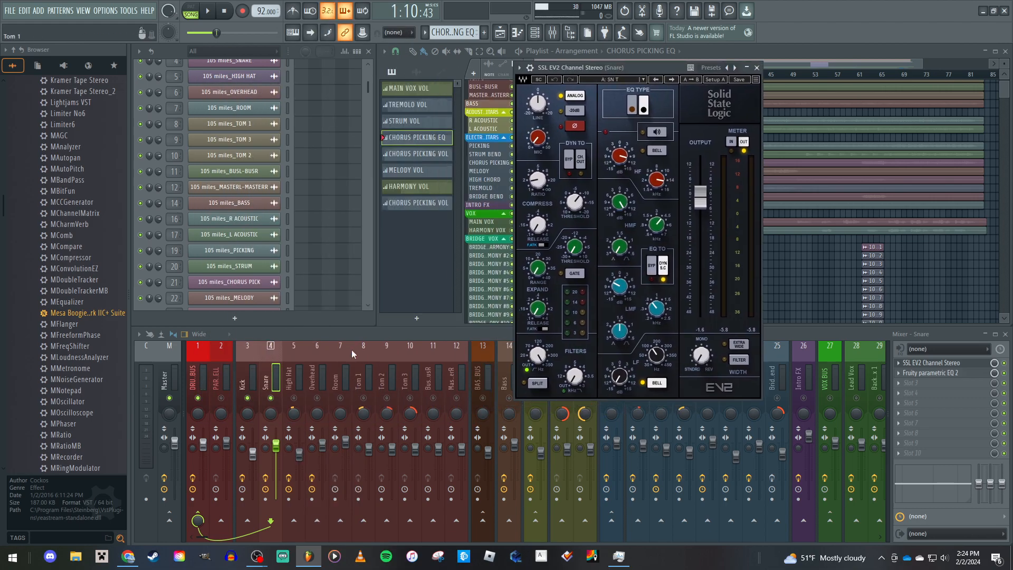
# Solo the Snare track and compare its playback with the effect slots disabled and enabled
pyautogui.click(283, 402)
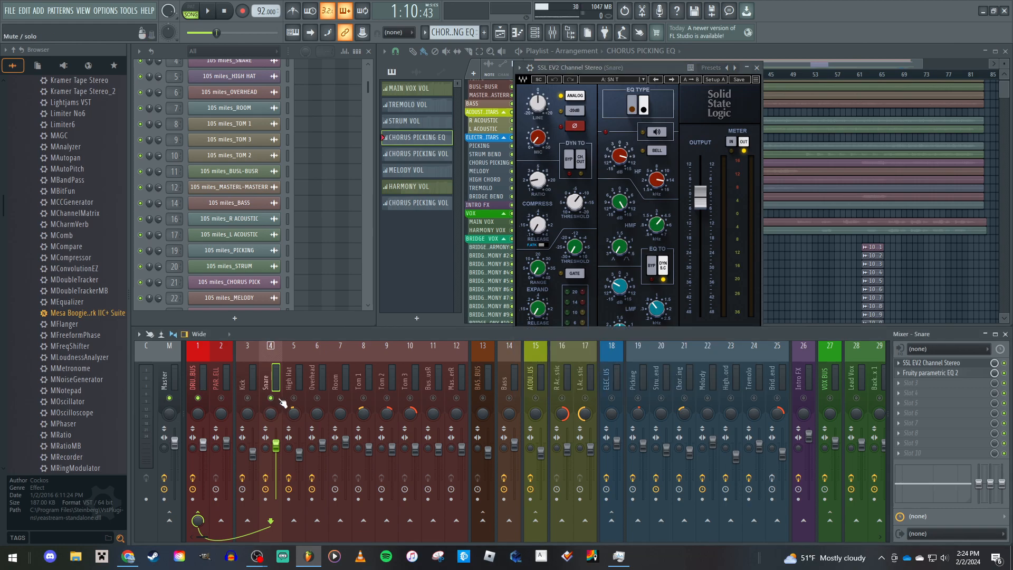
pyautogui.click(272, 477)
pyautogui.press('space')
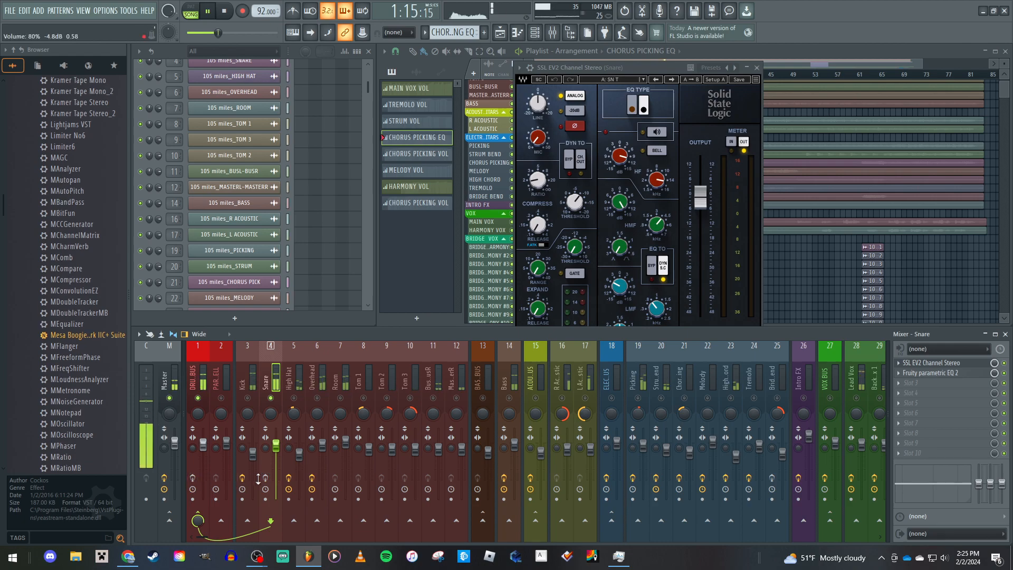
pyautogui.press('space')
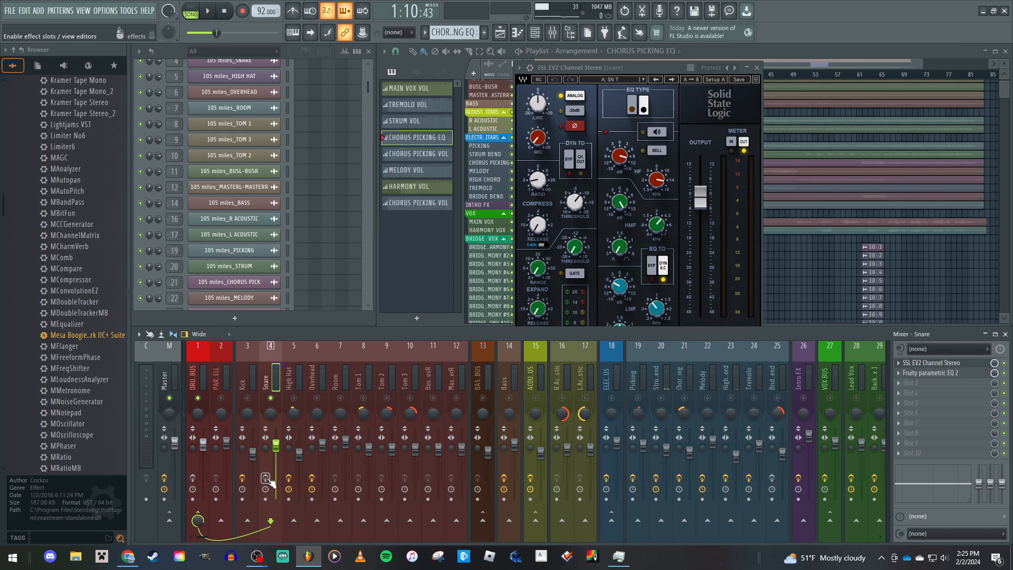
pyautogui.press('space')
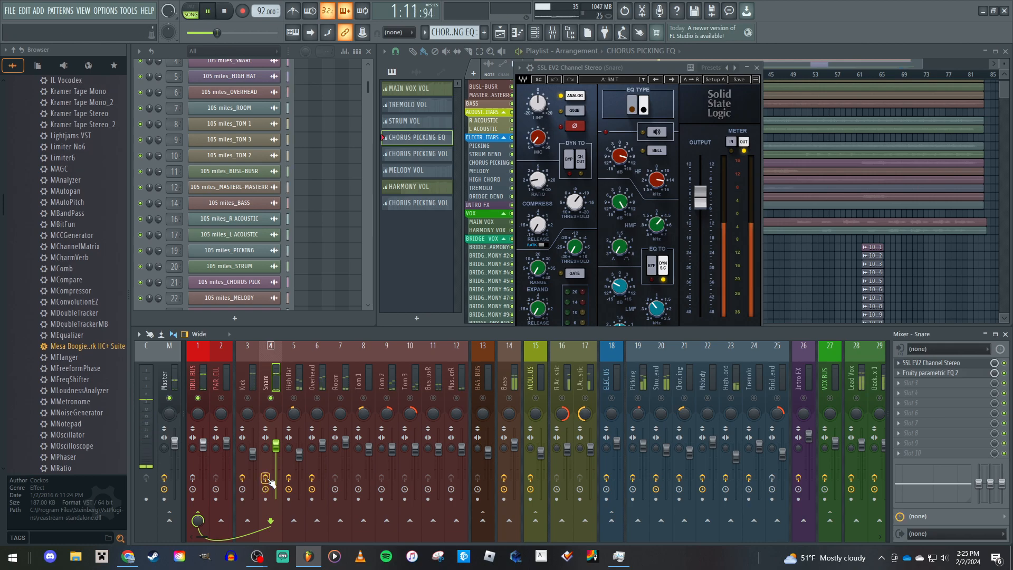
pyautogui.click(265, 478)
pyautogui.press('space')
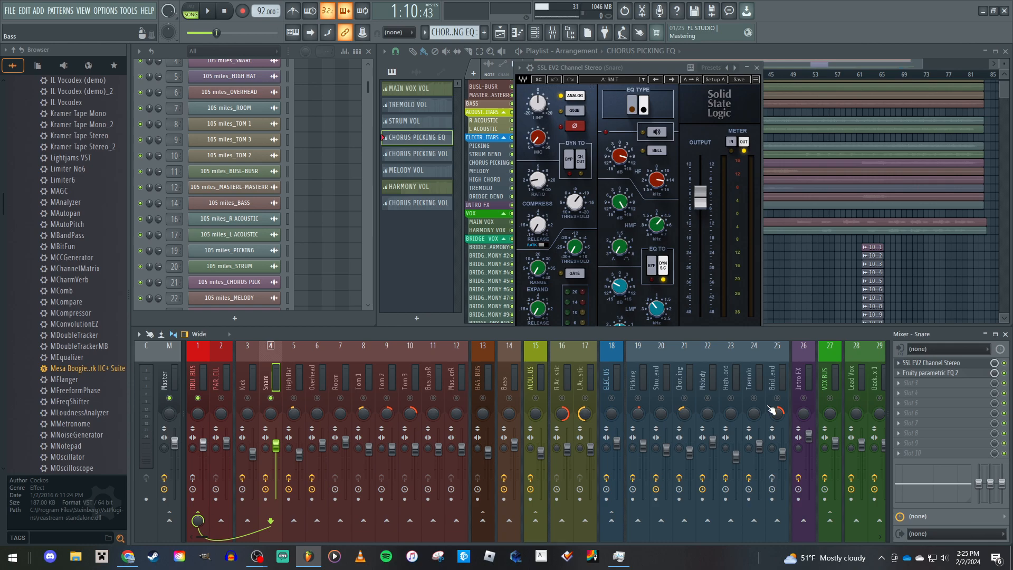
# Review the Snare's Fruity parametric EQ 2 curve and close both of its plugin windows
pyautogui.click(930, 373)
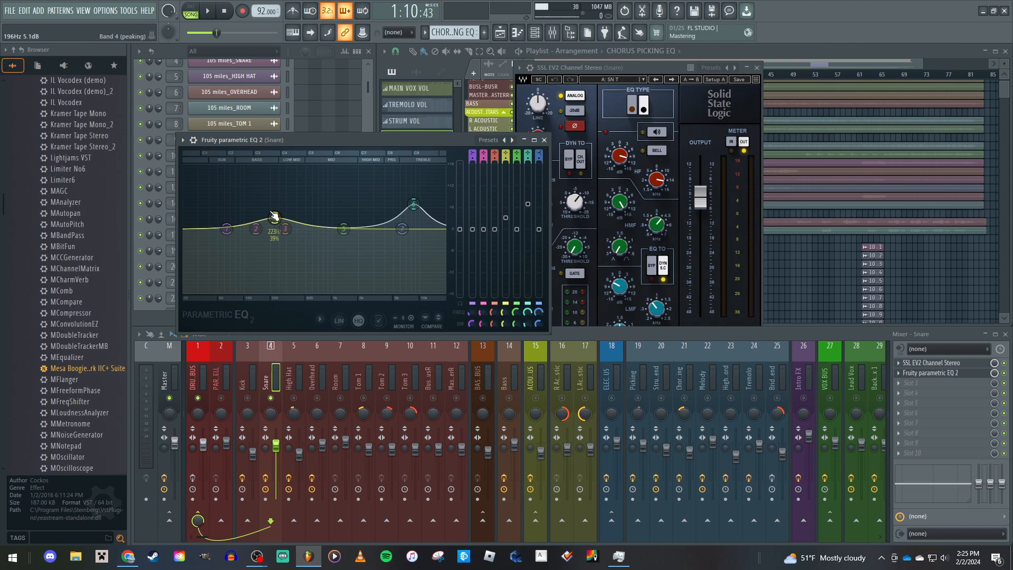
pyautogui.click(544, 140)
pyautogui.click(757, 68)
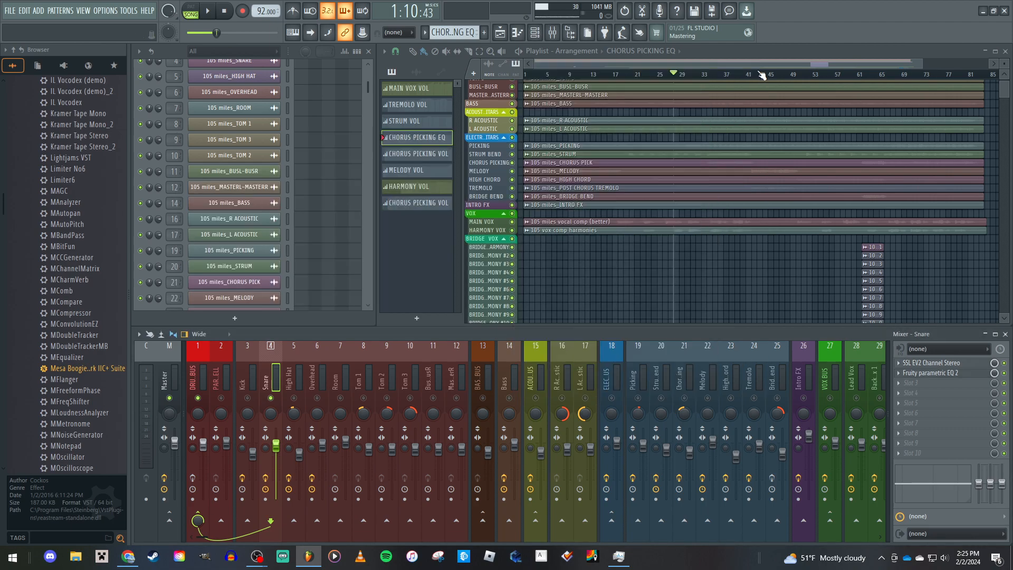
# Select the High Hat track and review its SSL EV2 Channel settings, placing the plugin window clear of the mixer
pyautogui.click(256, 389)
pyautogui.click(247, 397)
pyautogui.click(289, 379)
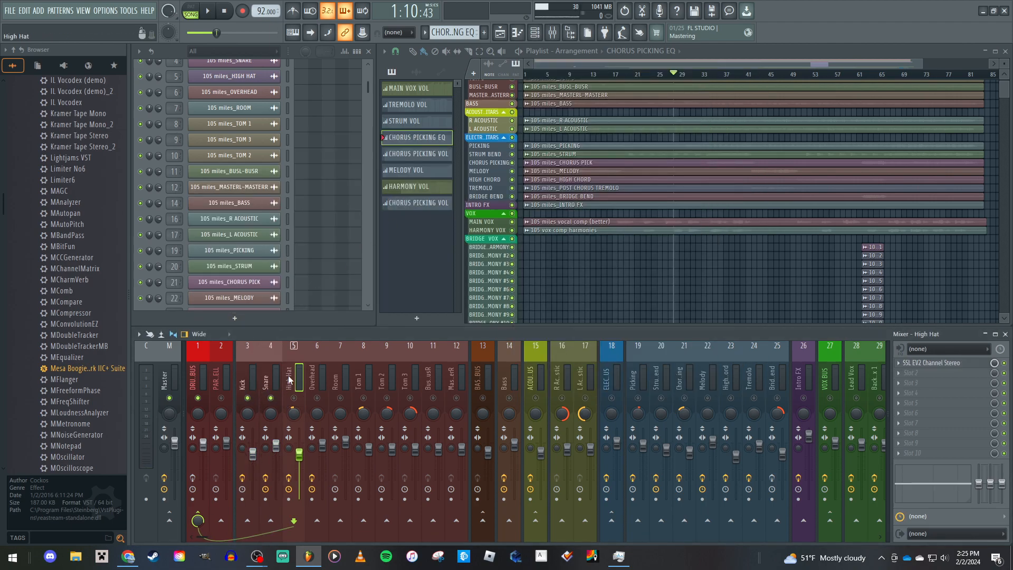
pyautogui.click(932, 363)
pyautogui.moveTo(309, 156); pyautogui.dragTo(292, 118)
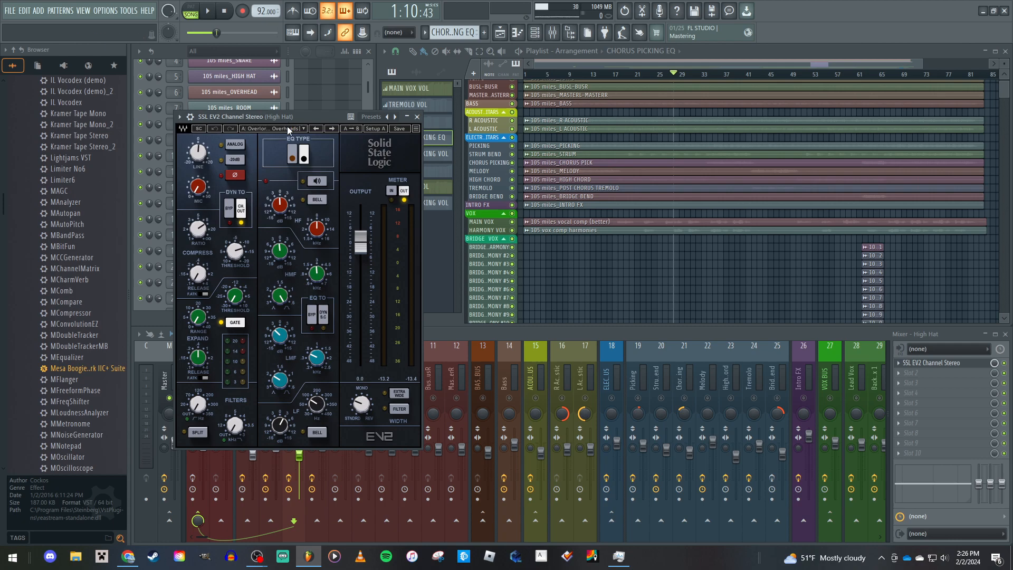
pyautogui.moveTo(289, 122); pyautogui.dragTo(247, 51)
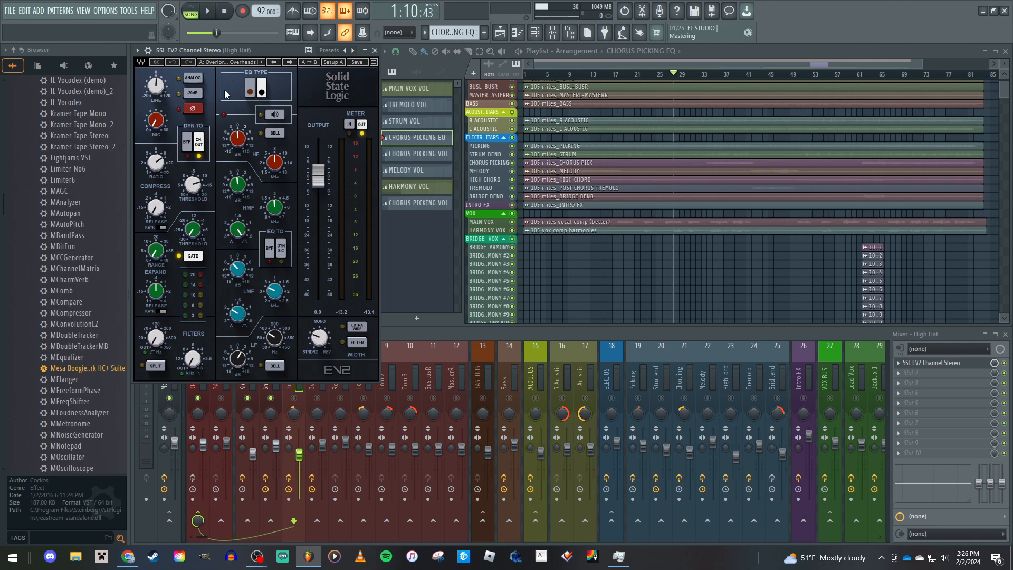
# Bring the mixer forward, listen to the High Hat in solo and close its SSL EV2 Channel
pyautogui.click(401, 332)
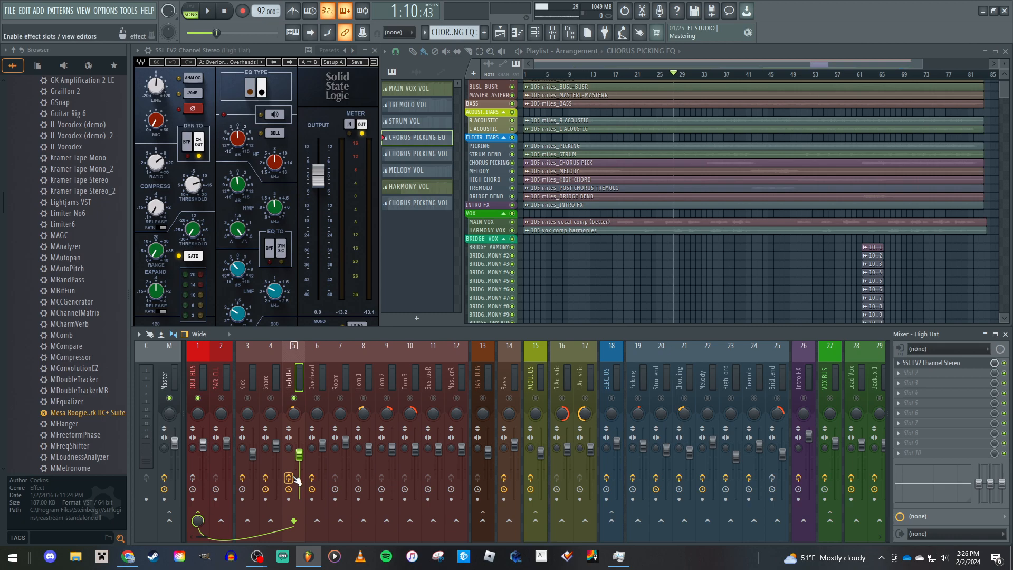
pyautogui.press('space')
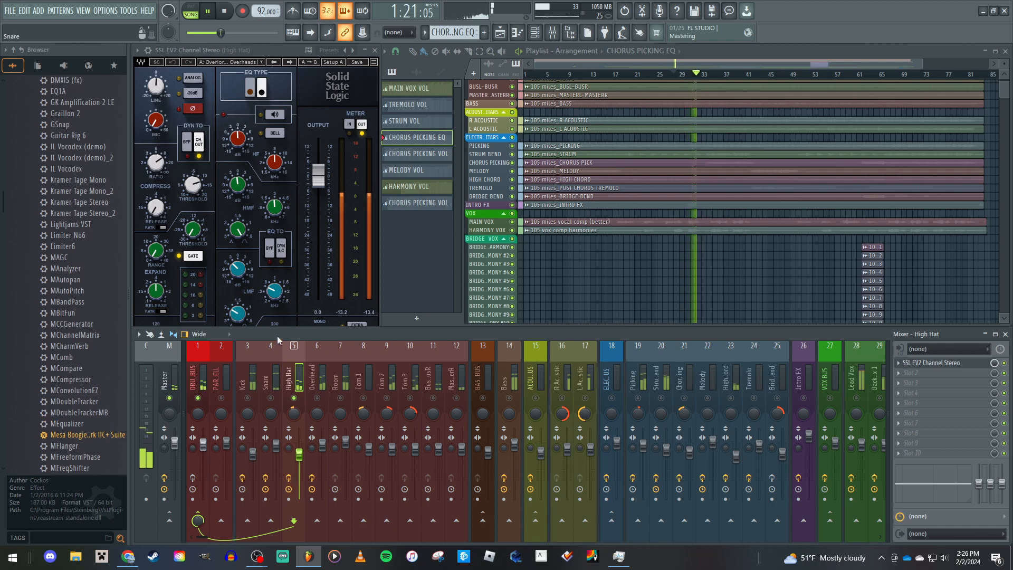
pyautogui.press('space')
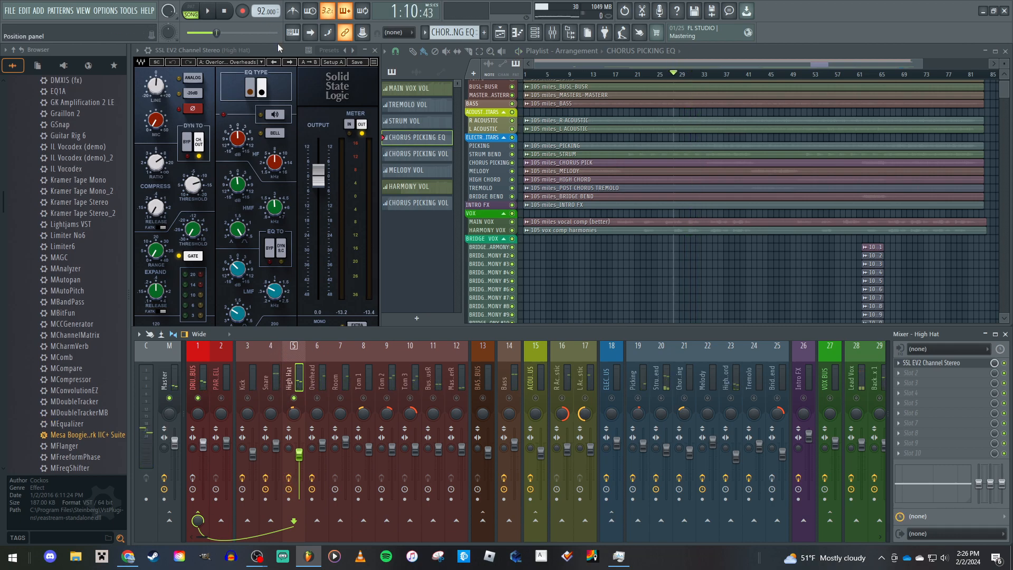
pyautogui.click(279, 54)
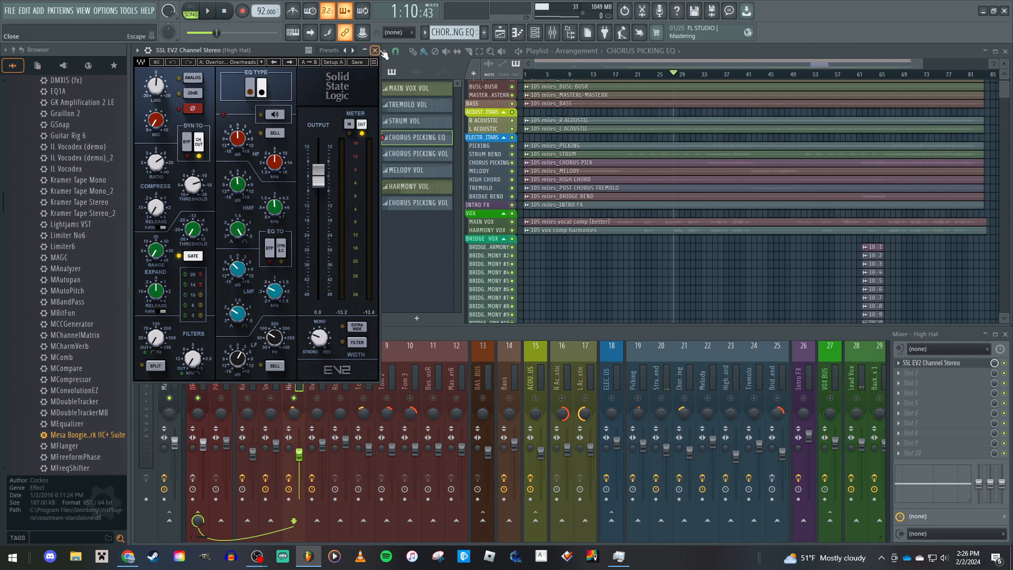
pyautogui.click(378, 50)
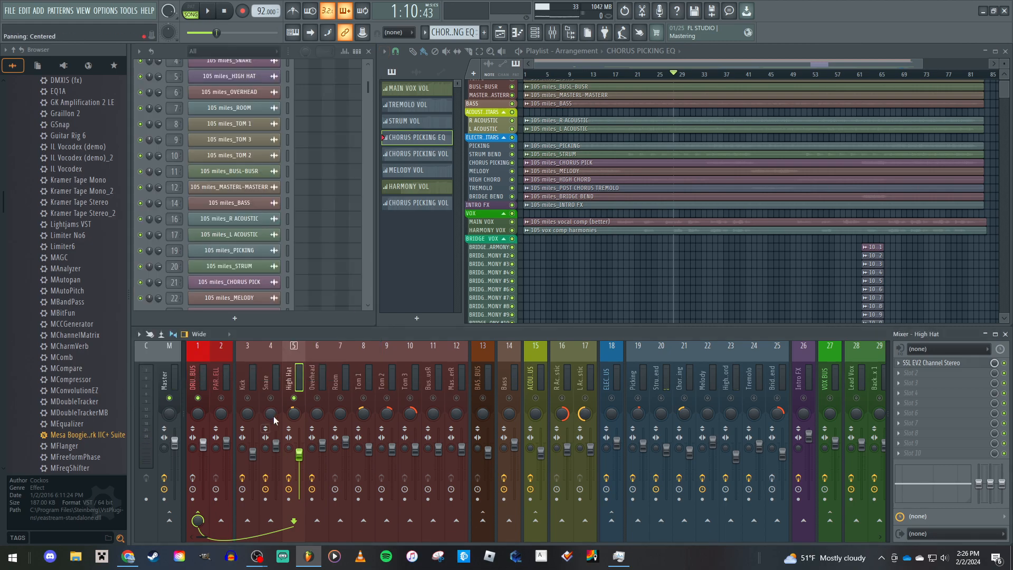
# Select the Overhead track and review its CLA-76 compressor settings, placing the plugin window clear of the mixer
pyautogui.click(309, 402)
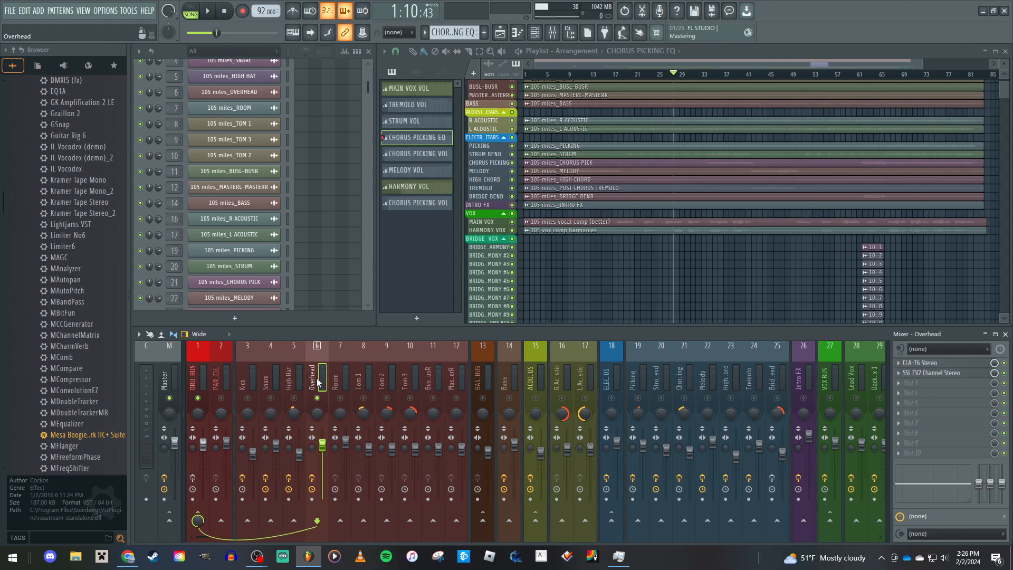
pyautogui.click(935, 362)
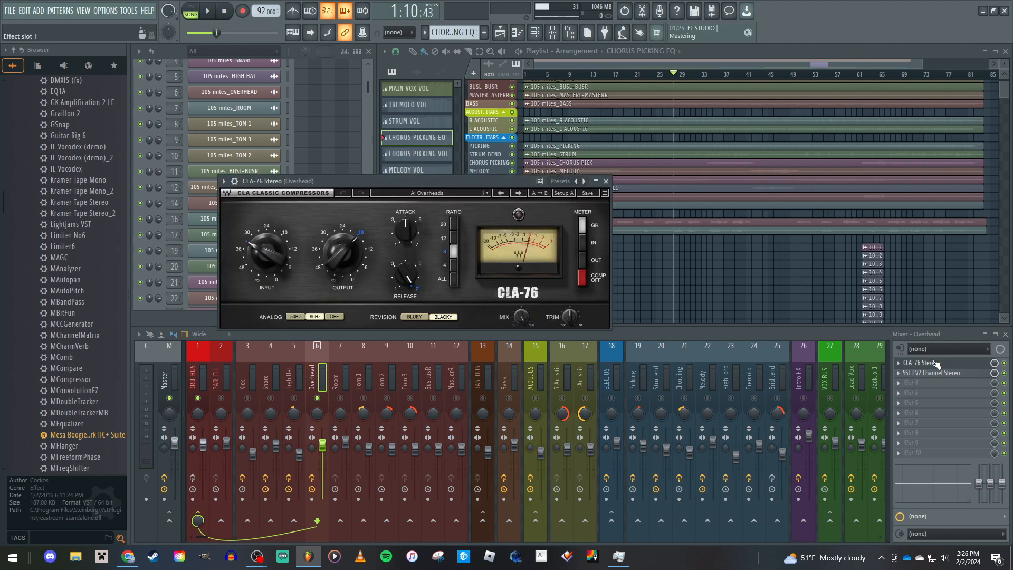
pyautogui.moveTo(460, 181); pyautogui.dragTo(436, 151)
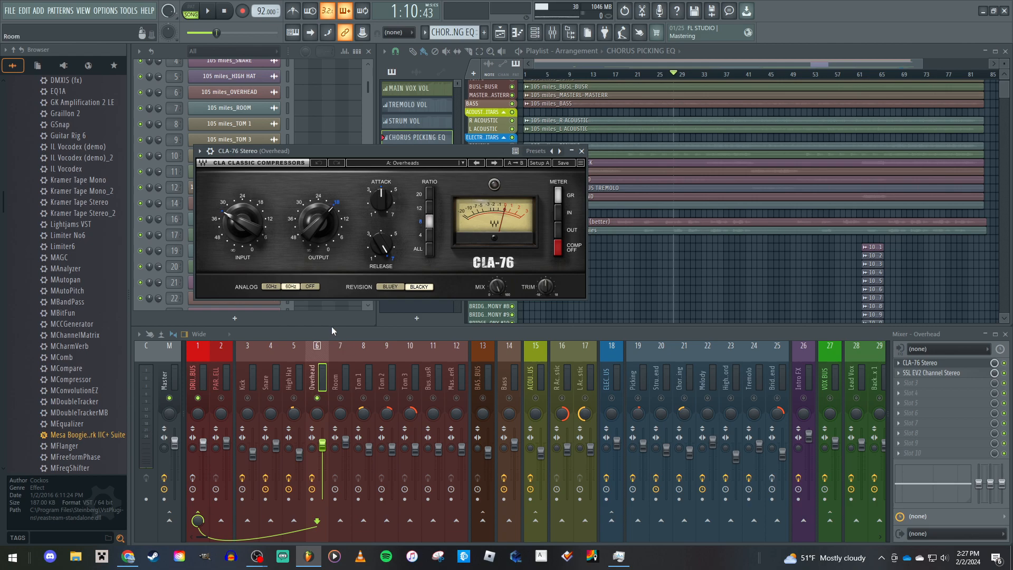
# Open the Overhead's SSL EV2 Channel and look up where its Overheads preset sits among the factory presets
pyautogui.click(925, 375)
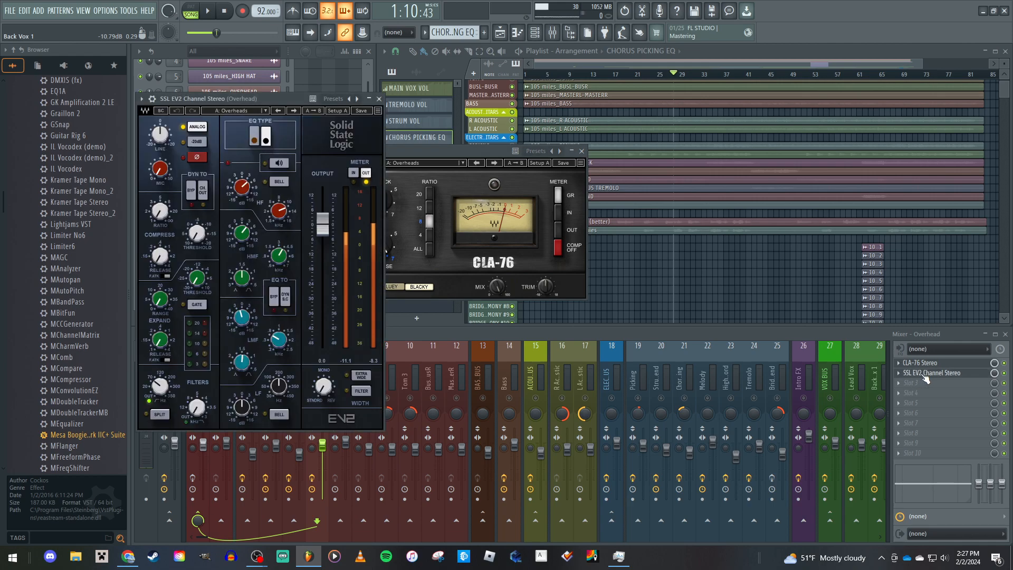
pyautogui.click(217, 113)
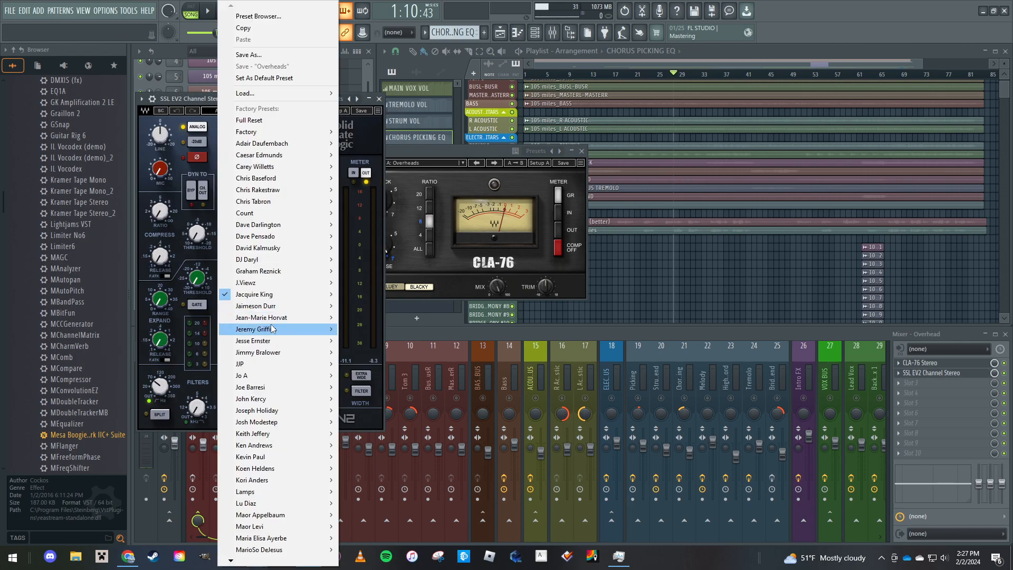
pyautogui.moveTo(281, 298)
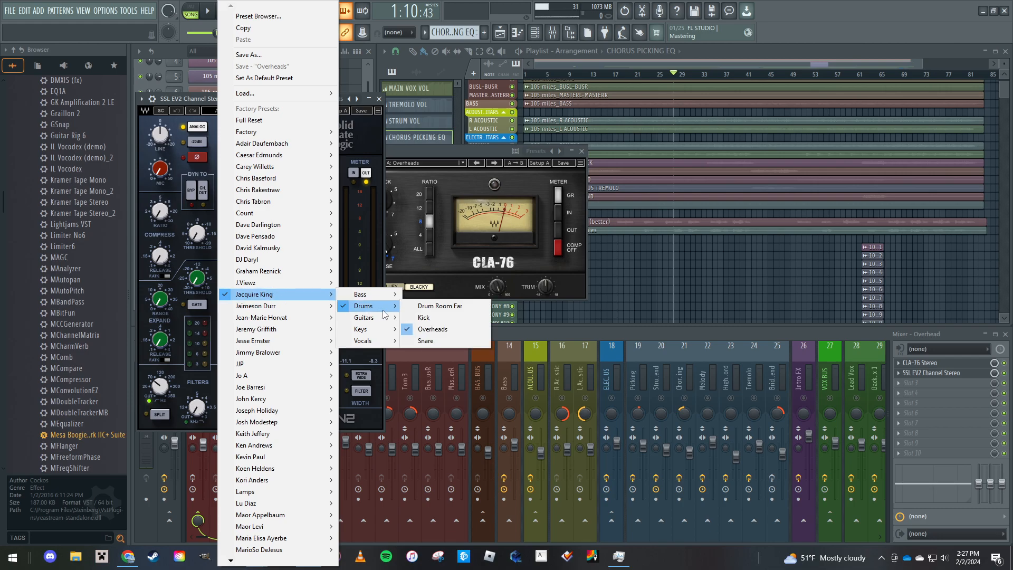
pyautogui.click(236, 234)
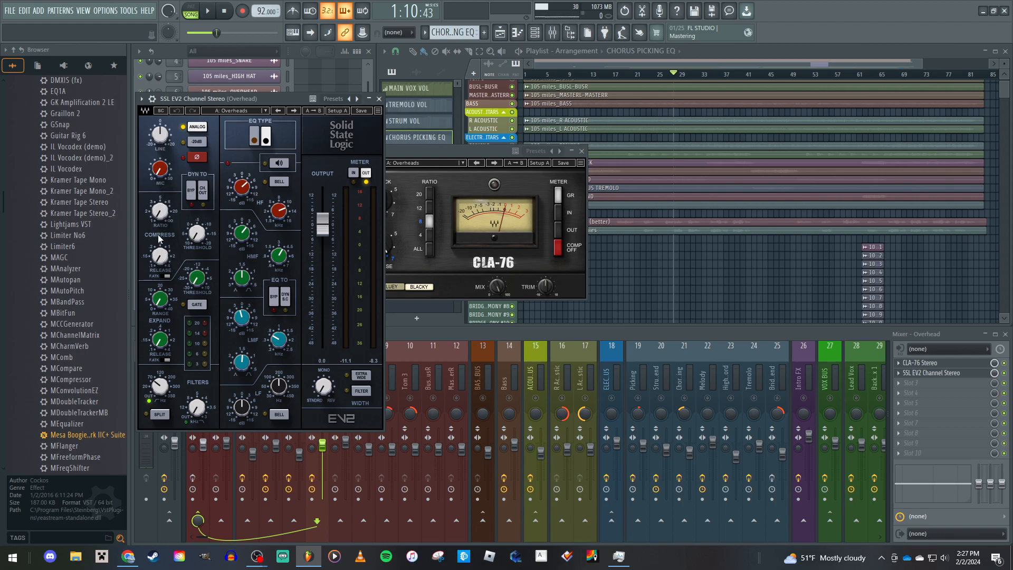
# Close the Overhead's CLA-76 and SSL EV2 Channel windows and listen to the track in solo
pyautogui.click(430, 192)
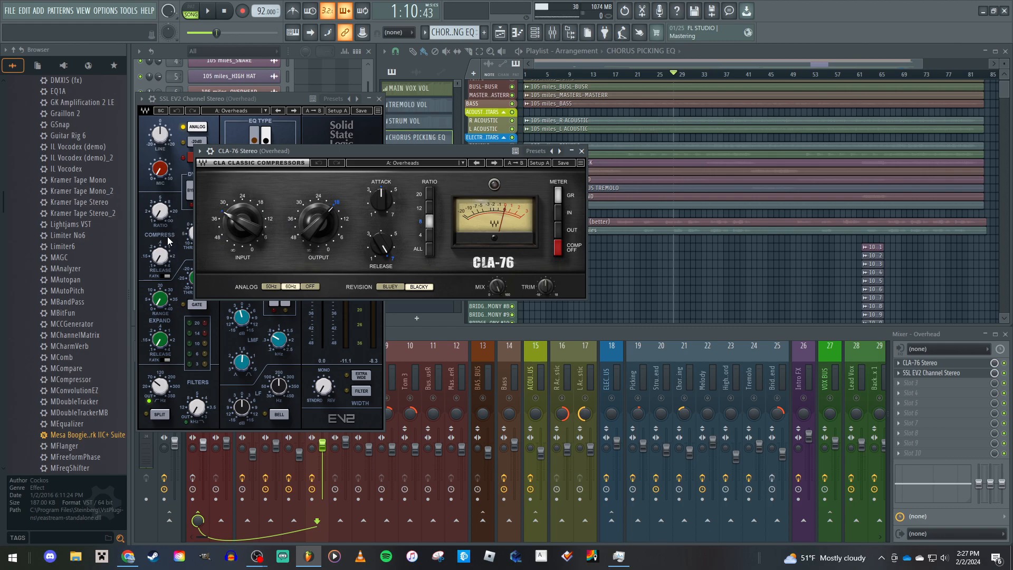
pyautogui.click(582, 151)
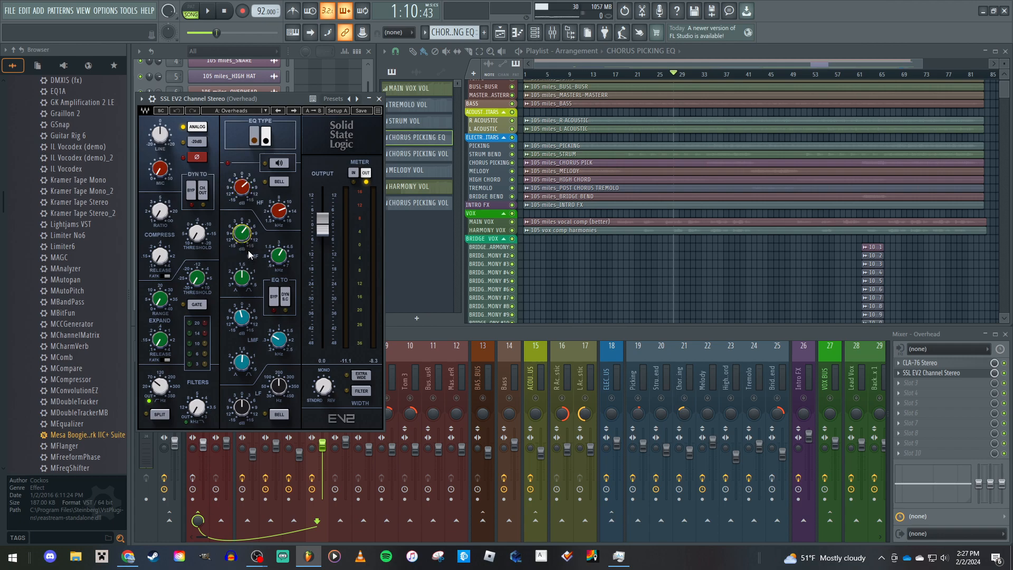
pyautogui.click(379, 98)
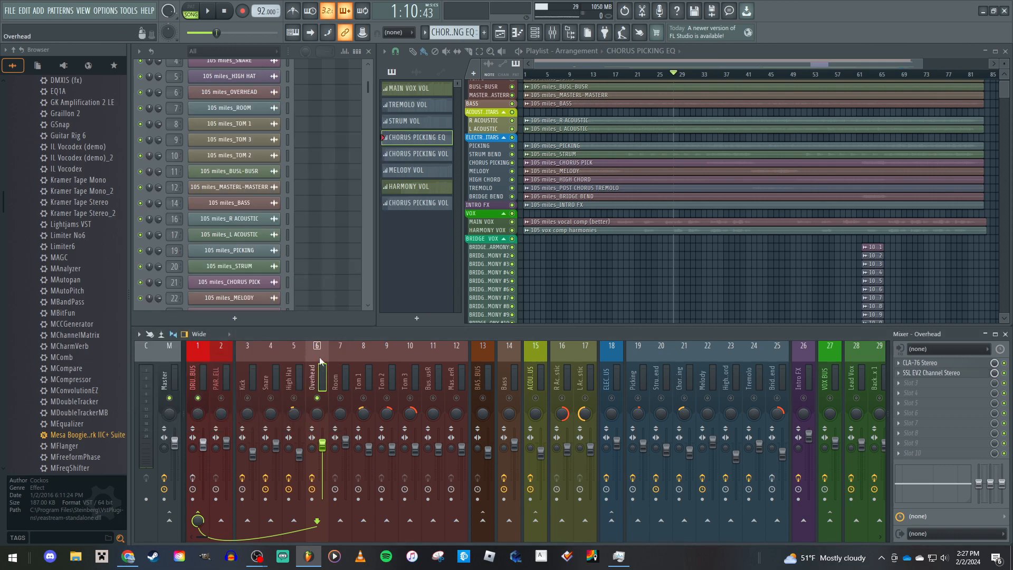
pyautogui.press('space')
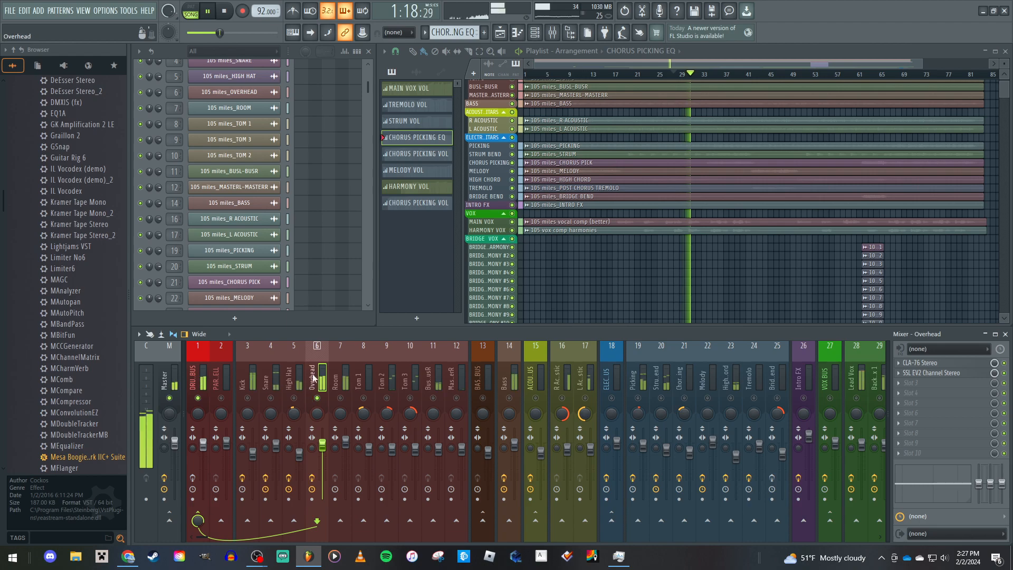
pyautogui.press('space')
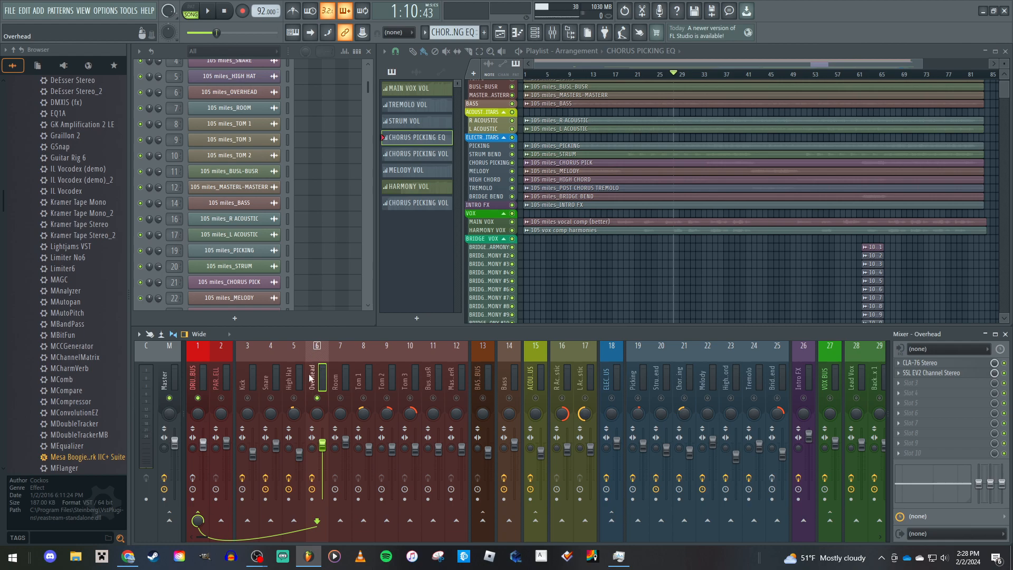
# Check the effect slots of the Room, Tom, BusL-BusR and MasterL-MasterR tracks
pyautogui.click(337, 385)
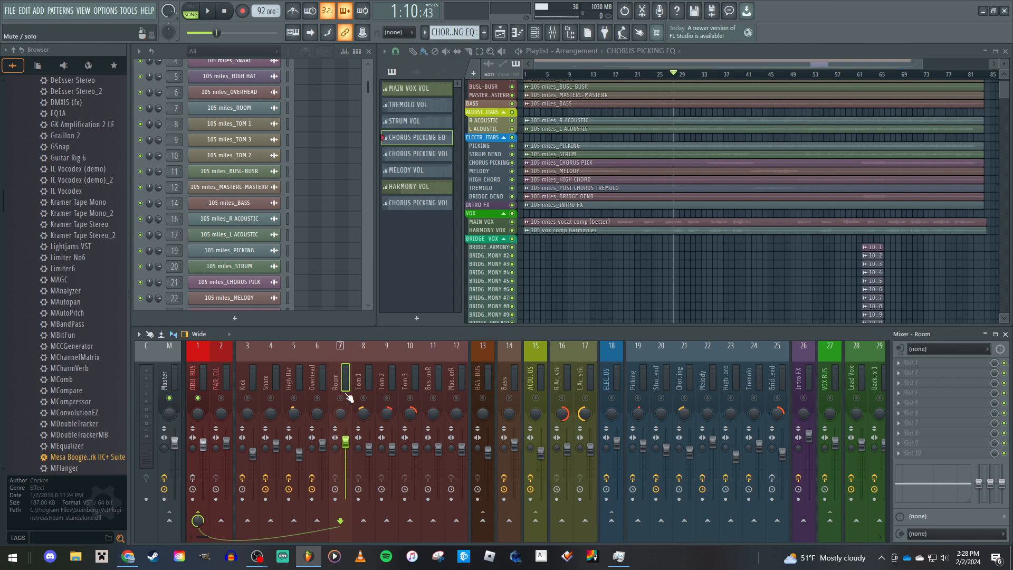
pyautogui.click(364, 393)
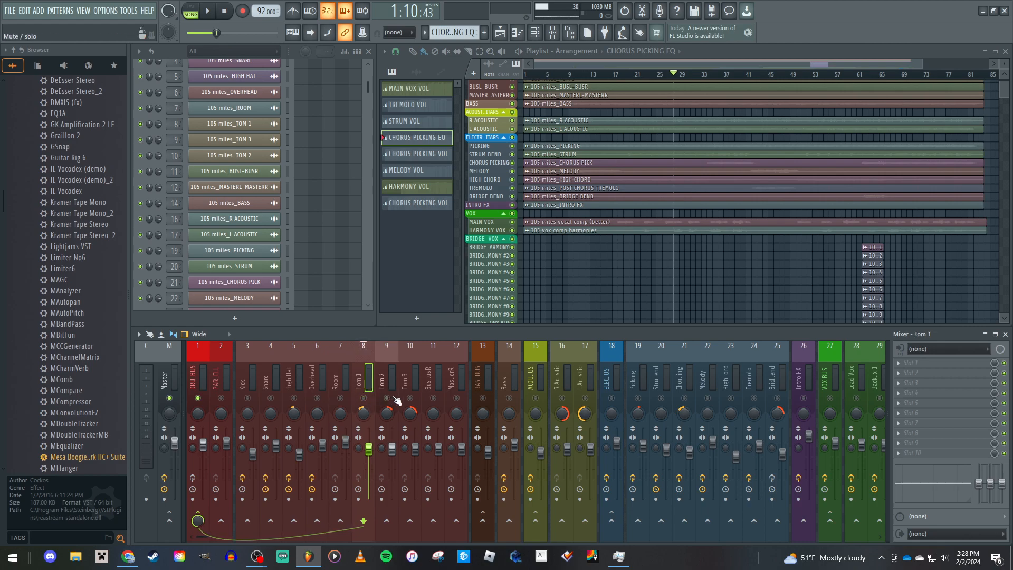
pyautogui.click(401, 380)
pyautogui.click(427, 378)
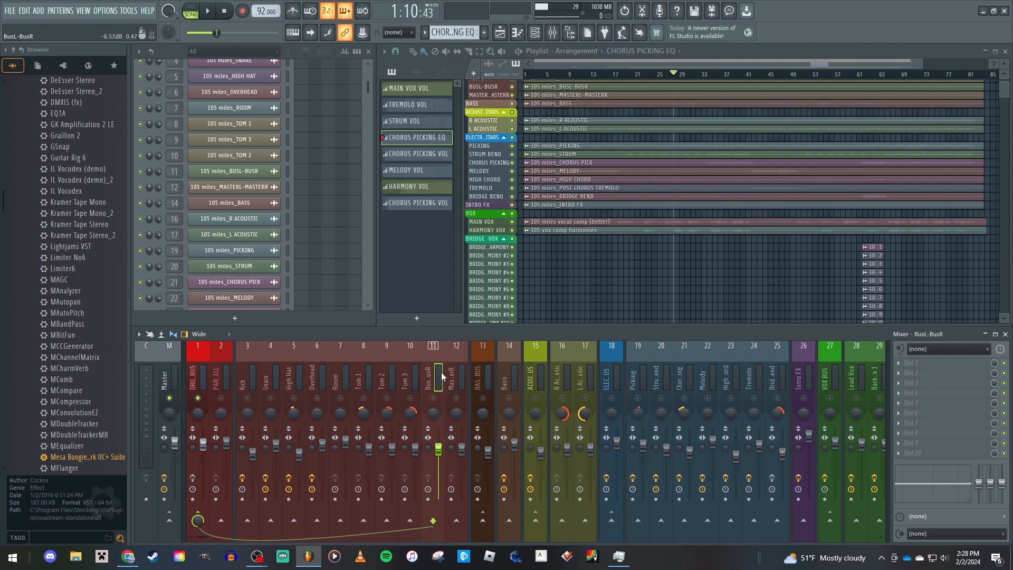
pyautogui.click(449, 377)
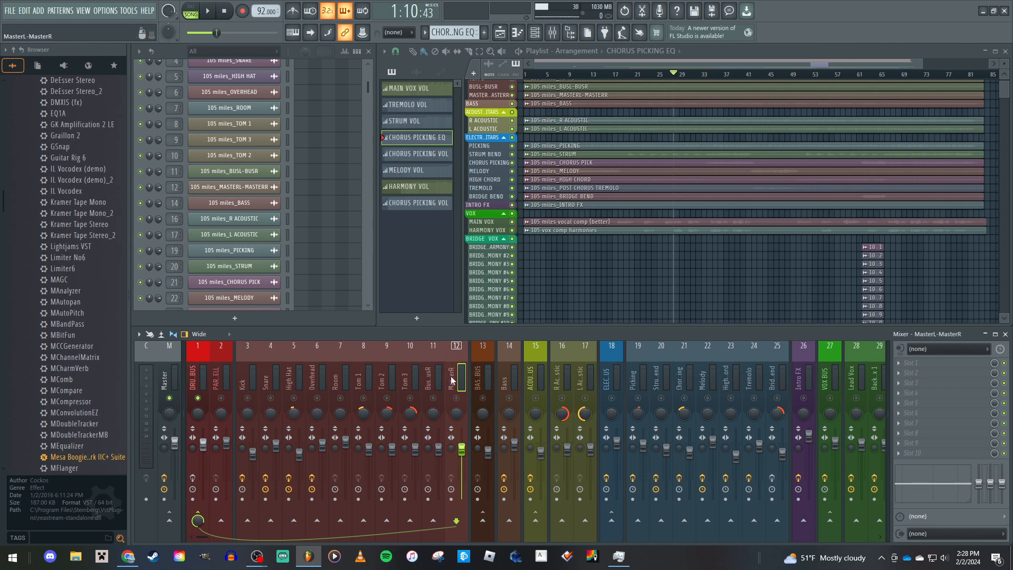
# Go through the drum tracks again from Kick to MasterL-MasterR, comparing their effect slots, and return to BusL-BusR
pyautogui.click(255, 375)
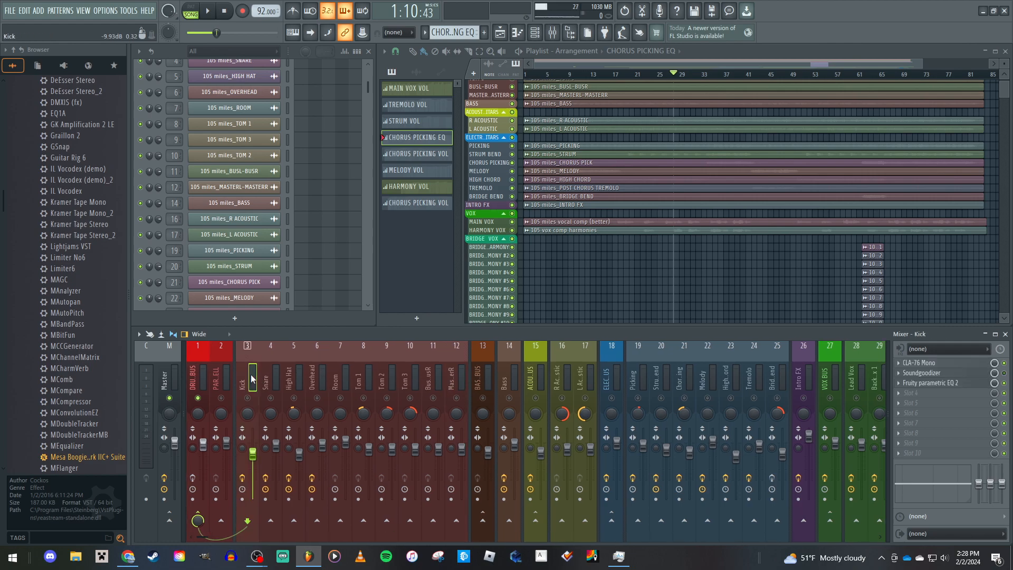
pyautogui.click(280, 373)
pyautogui.click(313, 373)
pyautogui.click(341, 376)
pyautogui.click(385, 379)
pyautogui.click(413, 379)
pyautogui.click(427, 384)
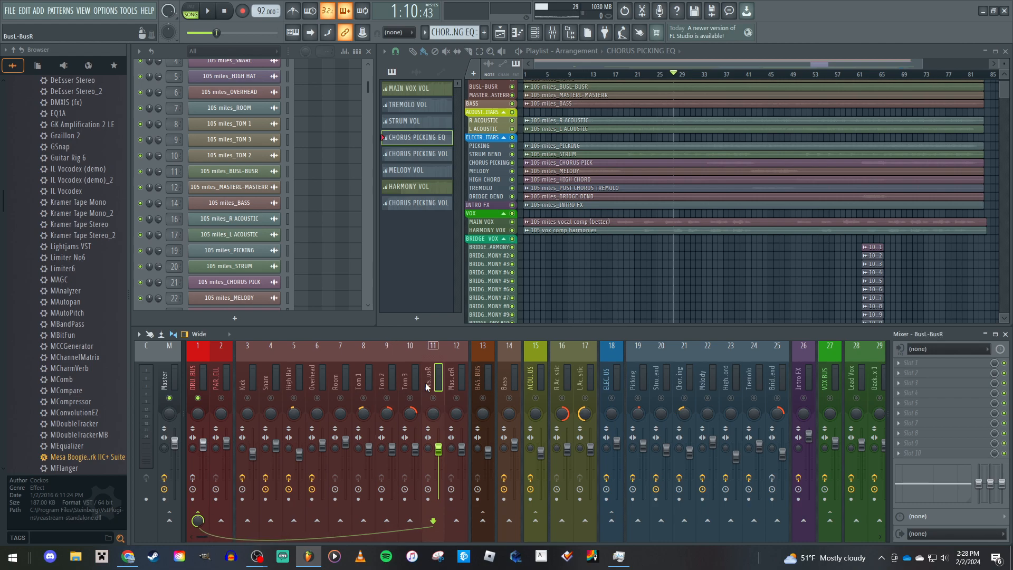
pyautogui.click(456, 374)
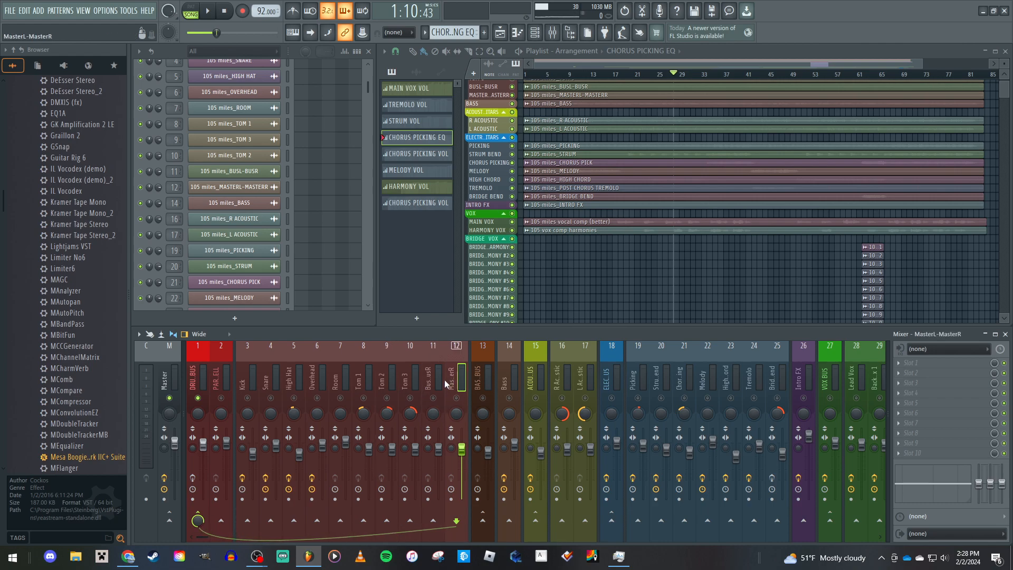
pyautogui.click(435, 383)
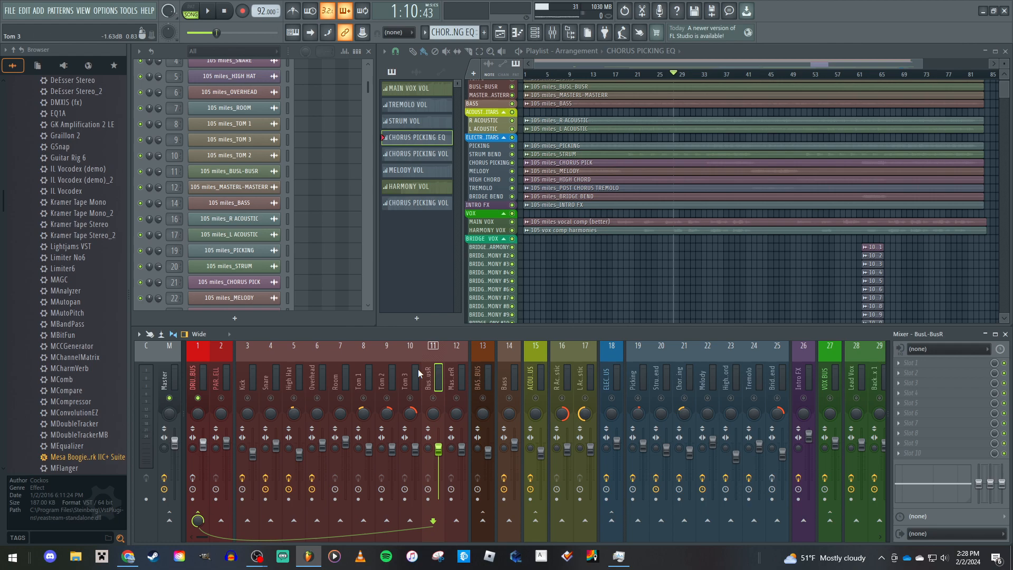
# Unmute all the individual drum tracks from Kick through MasterL-MasterR
pyautogui.click(248, 398)
pyautogui.click(271, 398)
pyautogui.click(295, 398)
pyautogui.moveTo(318, 398); pyautogui.dragTo(458, 398)
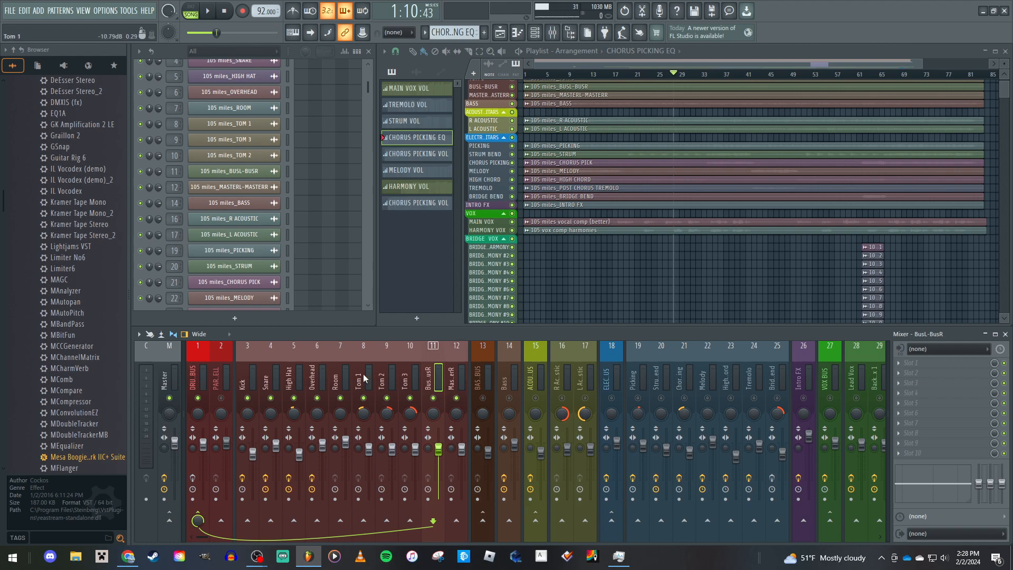
# Play the drums with the Kick track selected, and review the Kick, Snare and High Hat mixer tracks
pyautogui.click(249, 377)
pyautogui.press('space')
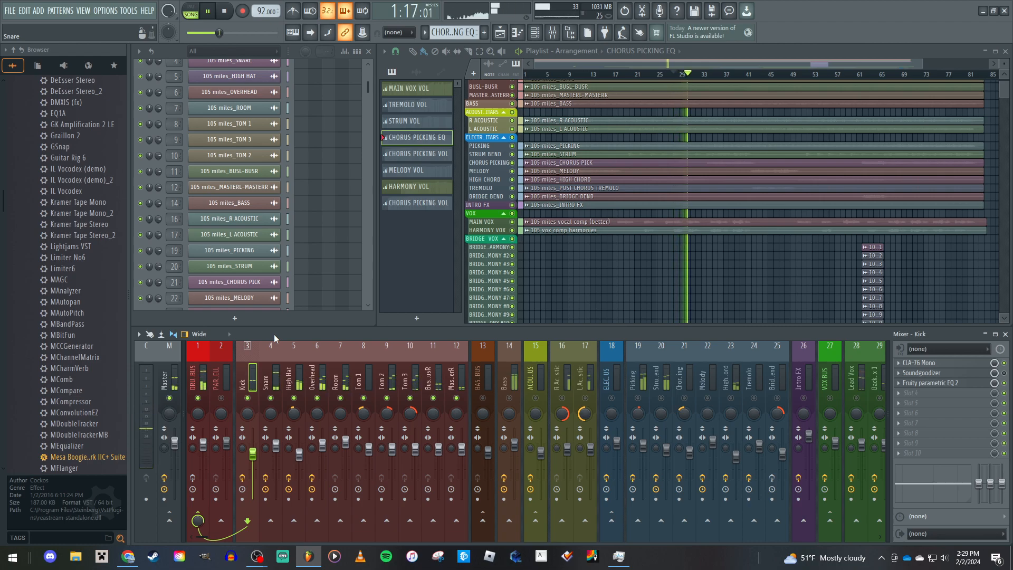
pyautogui.press('space')
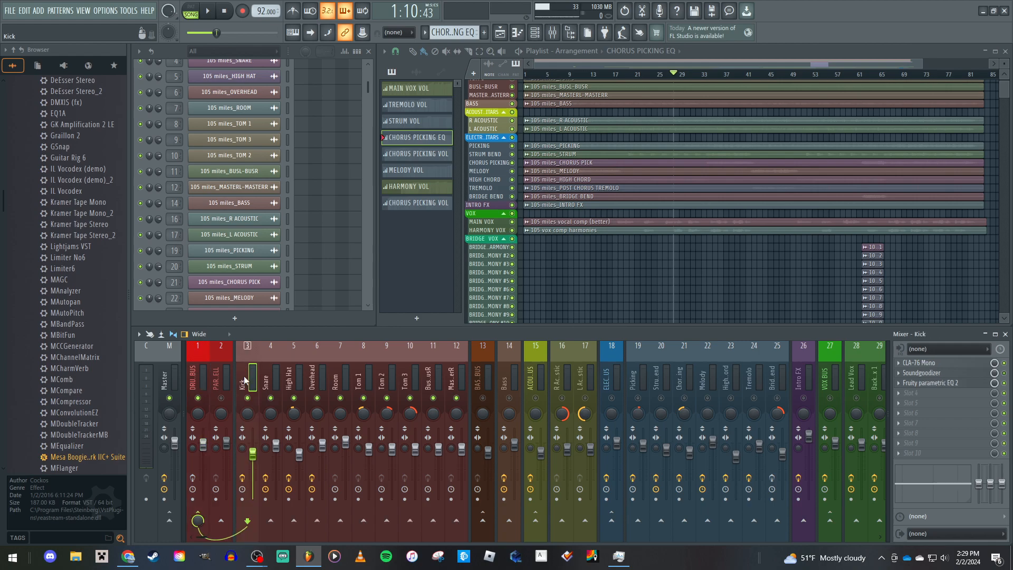
pyautogui.click(270, 379)
pyautogui.click(289, 378)
# Select the DRUM BUS mixer track and inspect its CLA-76 Stereo compressor settings
pyautogui.click(201, 376)
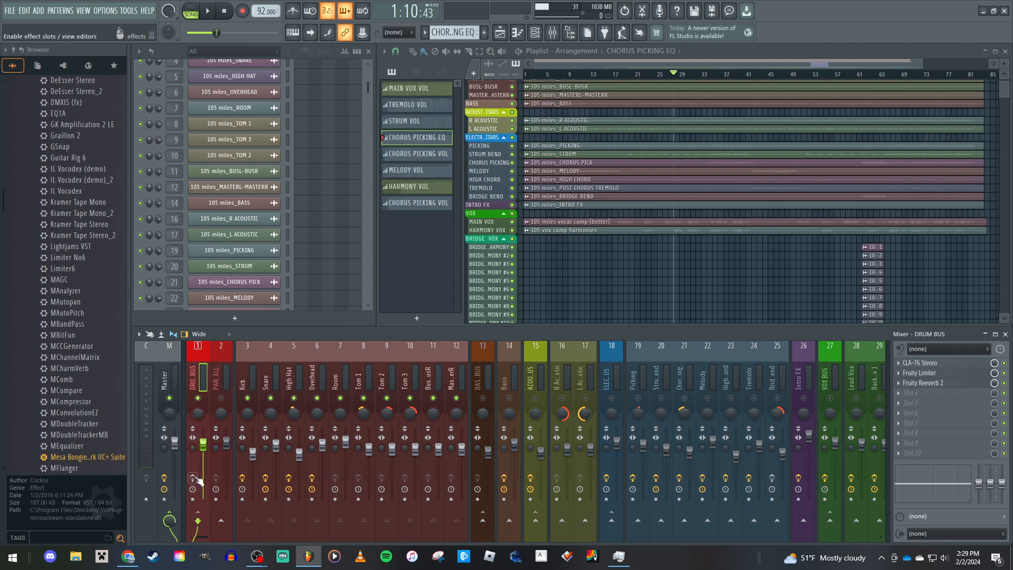
pyautogui.click(929, 363)
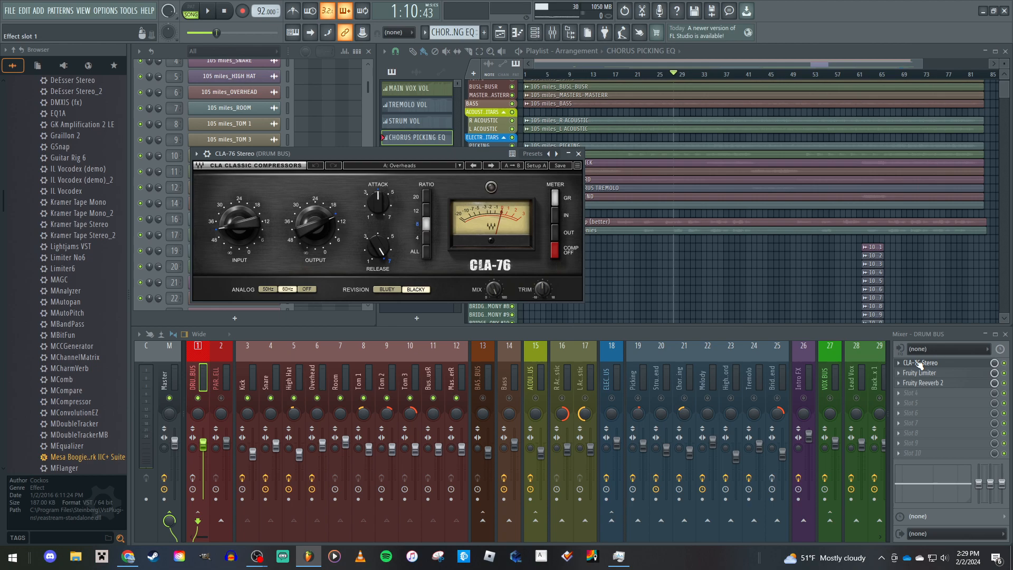
pyautogui.click(920, 364)
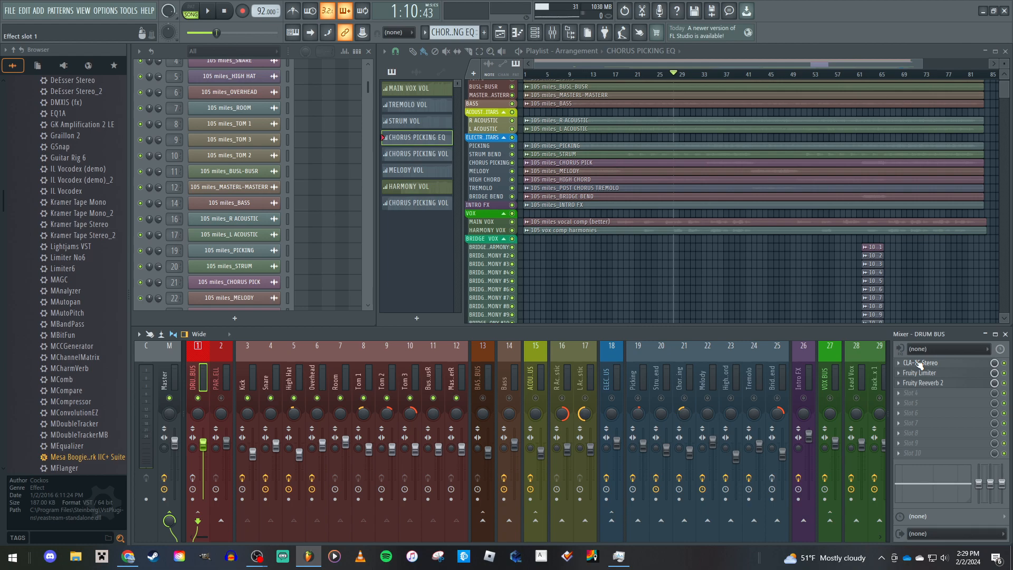
# Examine the Fruity Limiter and Fruity Reeverb 2 settings on the DRUM BUS
pyautogui.click(925, 374)
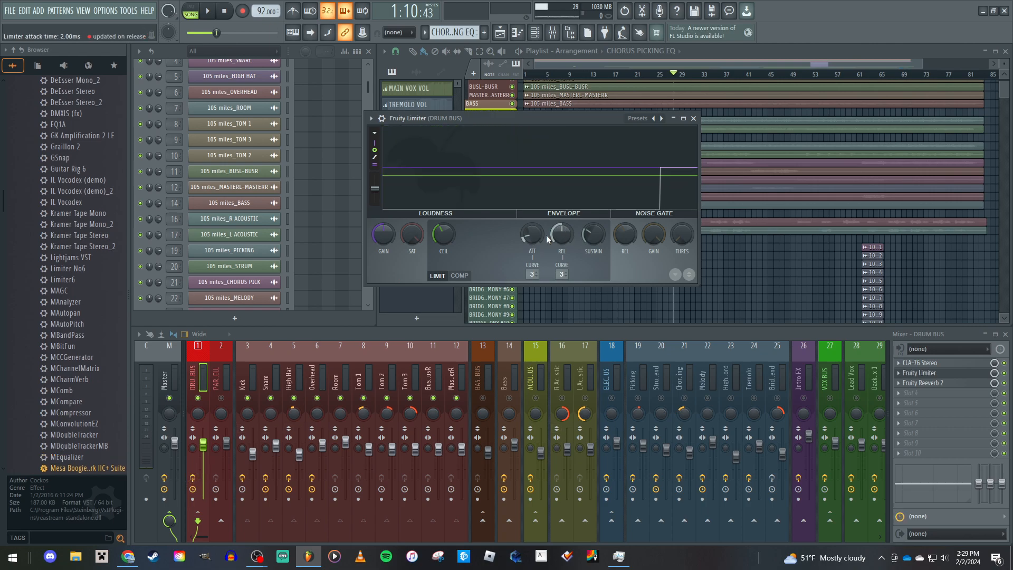
pyautogui.moveTo(443, 234); pyautogui.dragTo(444, 239)
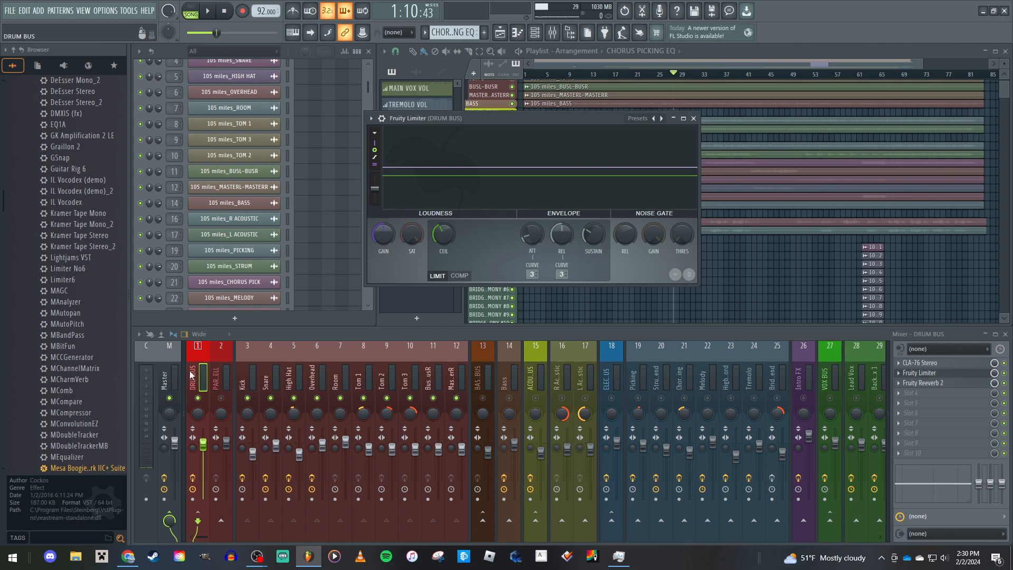
pyautogui.click(925, 384)
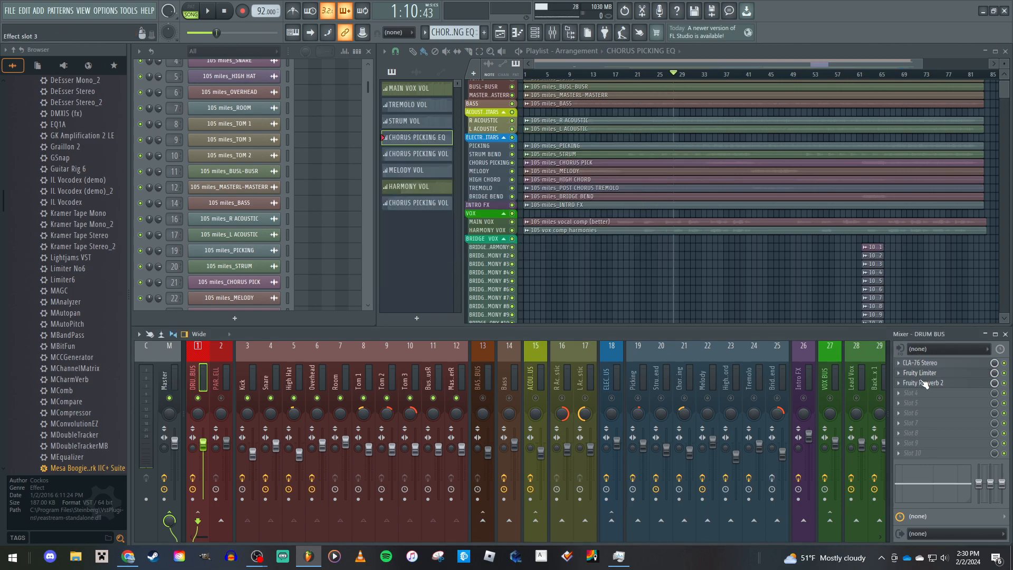
pyautogui.click(924, 384)
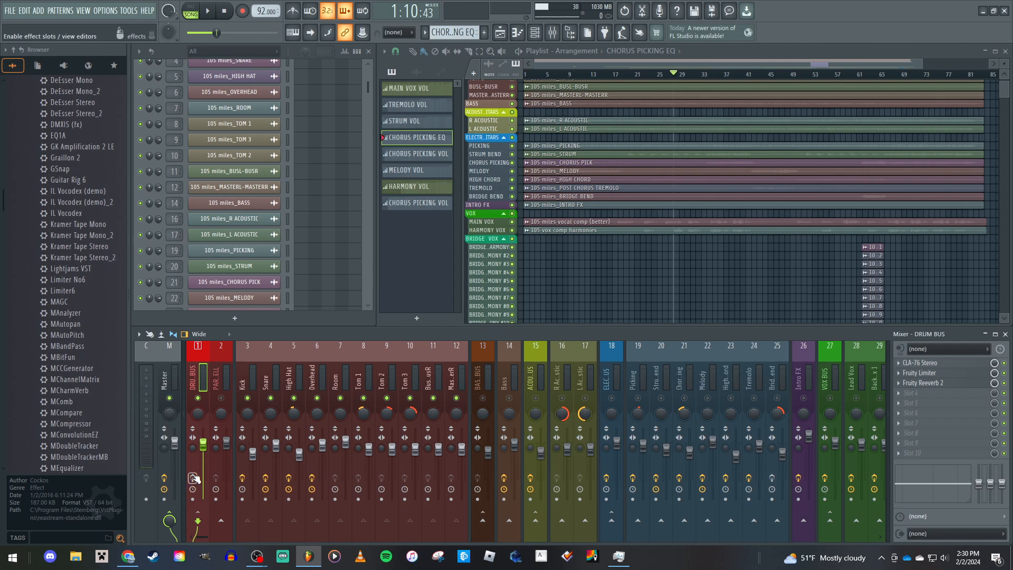
# Play the drums through the DRUM BUS effects while watching the CLA-76 Stereo meter, and close the compressor
pyautogui.press('space')
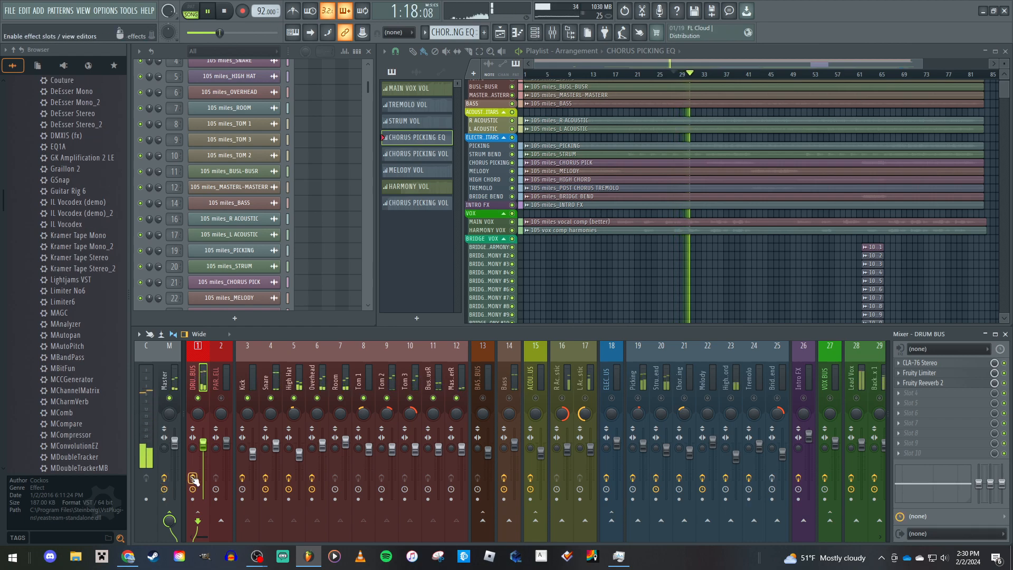
pyautogui.click(965, 364)
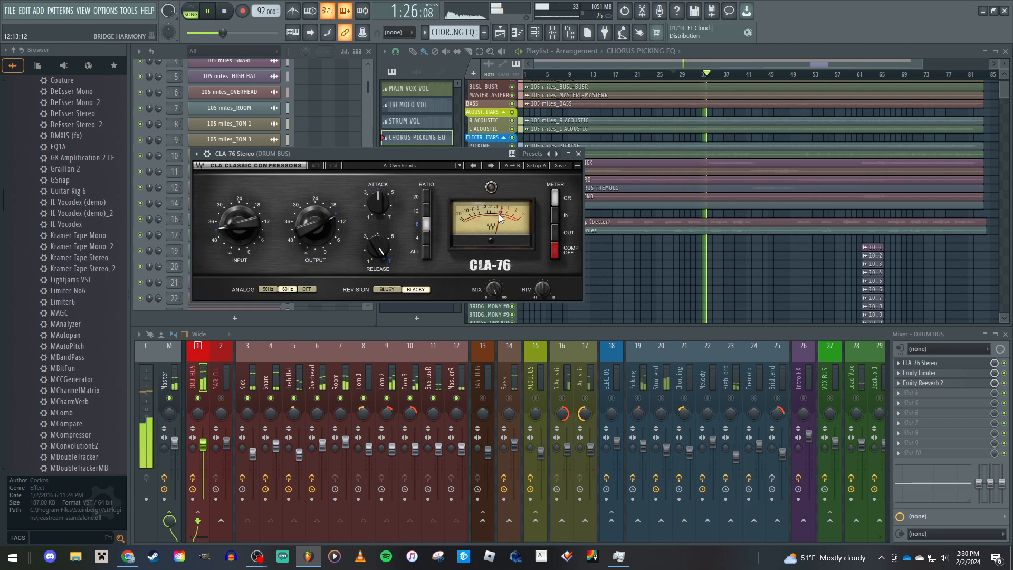
pyautogui.press('space')
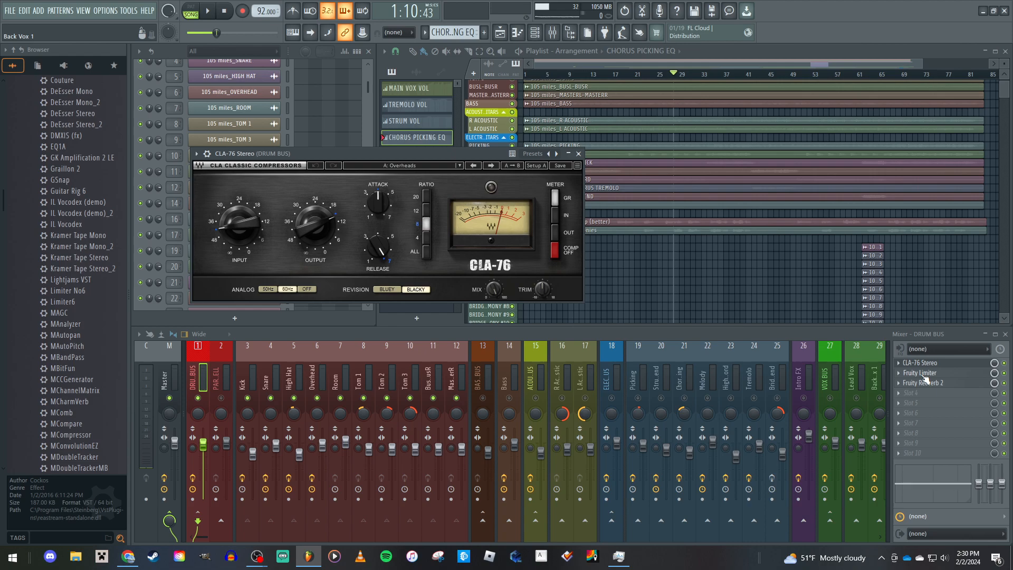
pyautogui.click(924, 374)
pyautogui.click(923, 375)
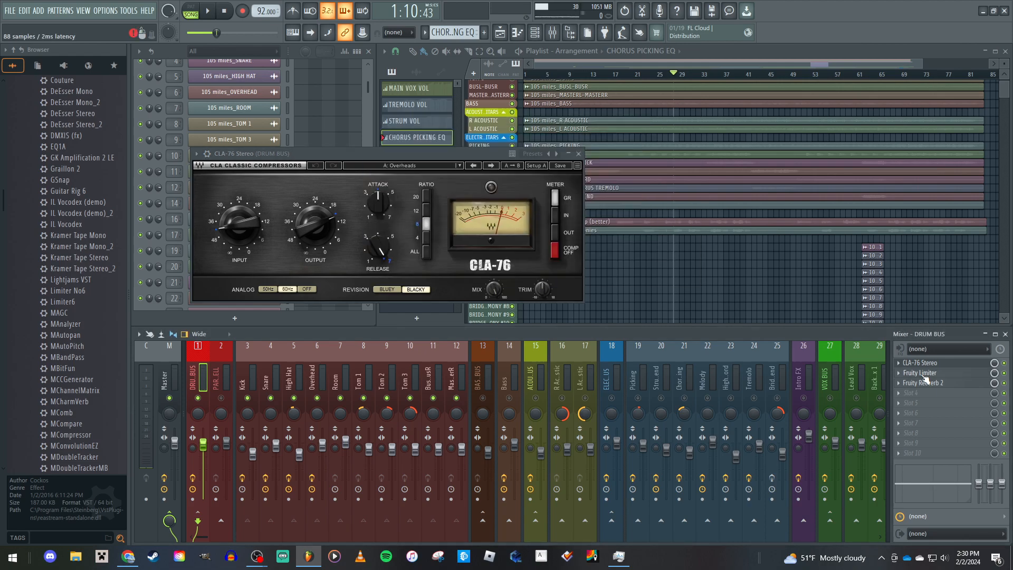
pyautogui.click(579, 153)
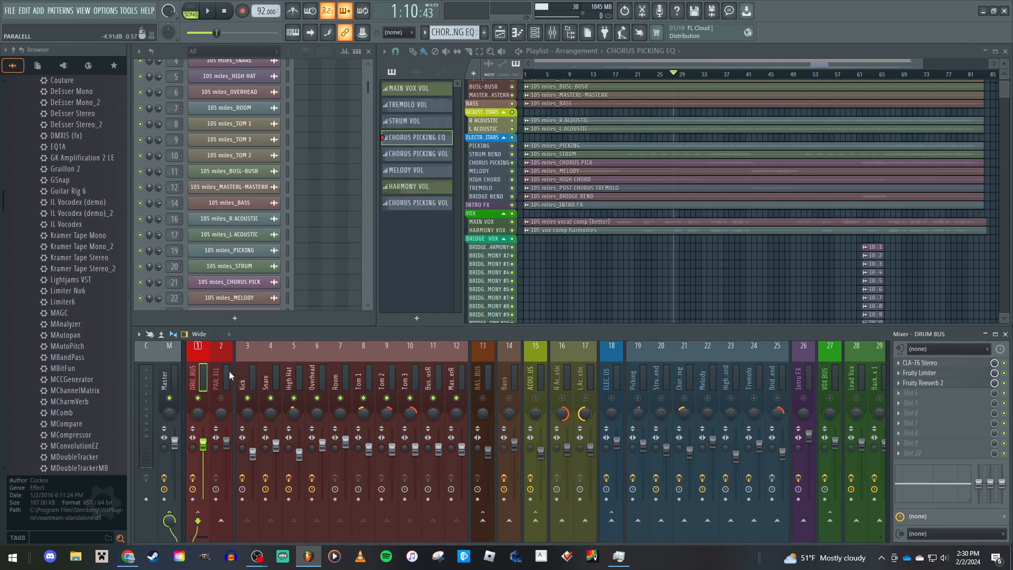
# Compare the DRUM BUS and PARALELL mixer tracks and leave PARALELL selected
pyautogui.click(214, 379)
pyautogui.click(197, 380)
pyautogui.click(221, 370)
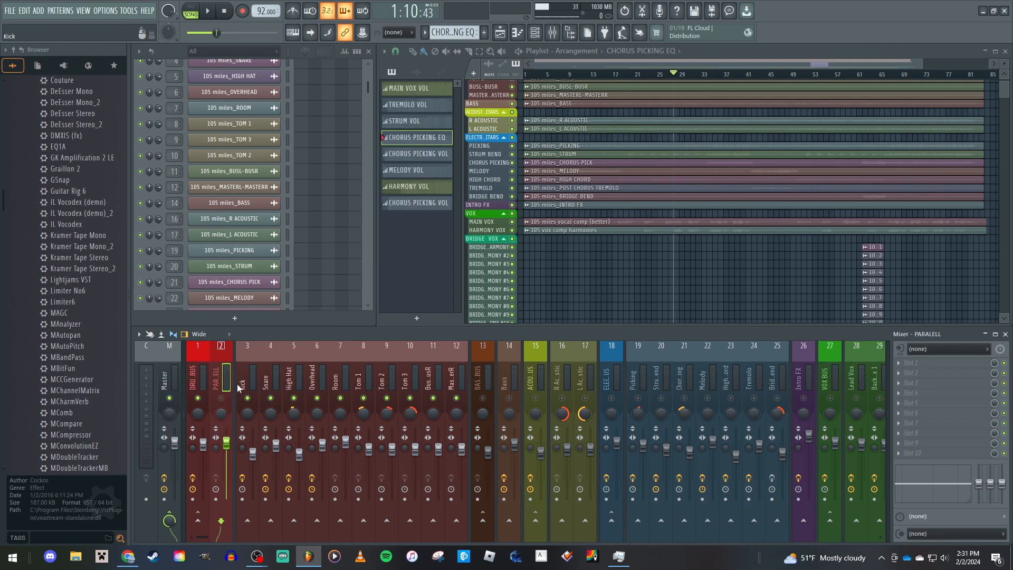
# Look over the effect chains of the Bass and Overhead mixer tracks
pyautogui.scroll(-5, 264, 368)
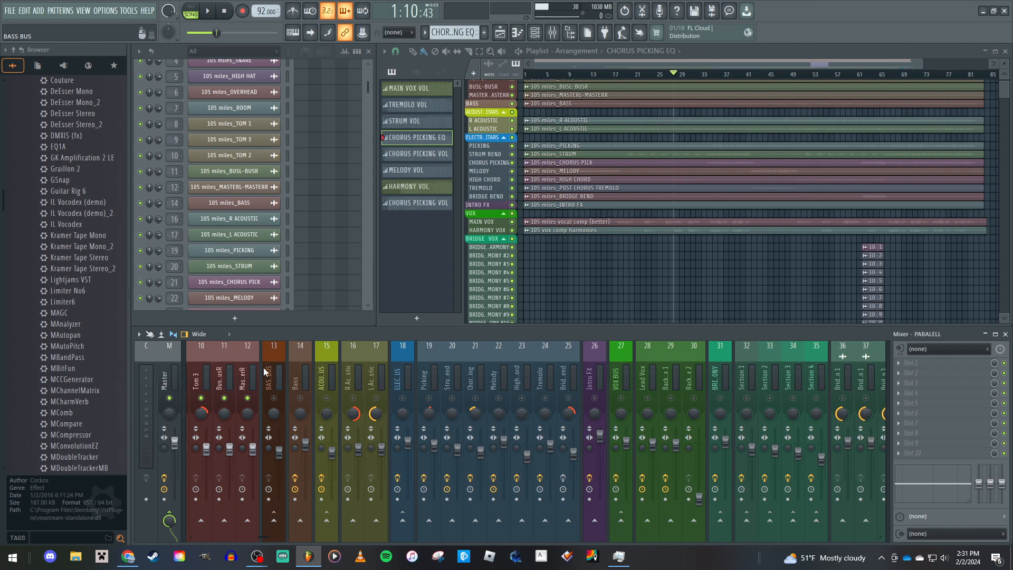
pyautogui.click(281, 371)
pyautogui.click(296, 378)
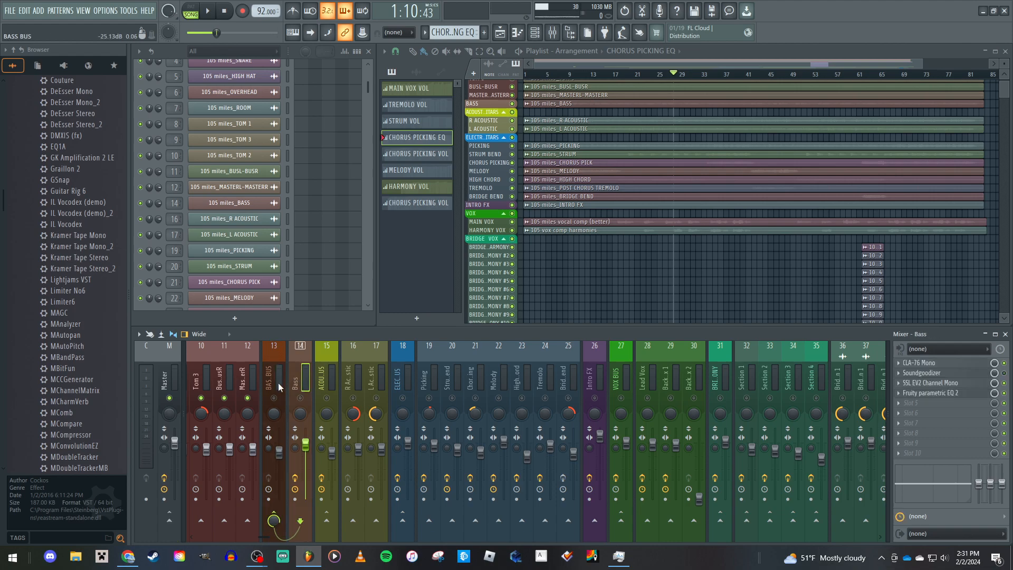
pyautogui.scroll(3, 260, 360)
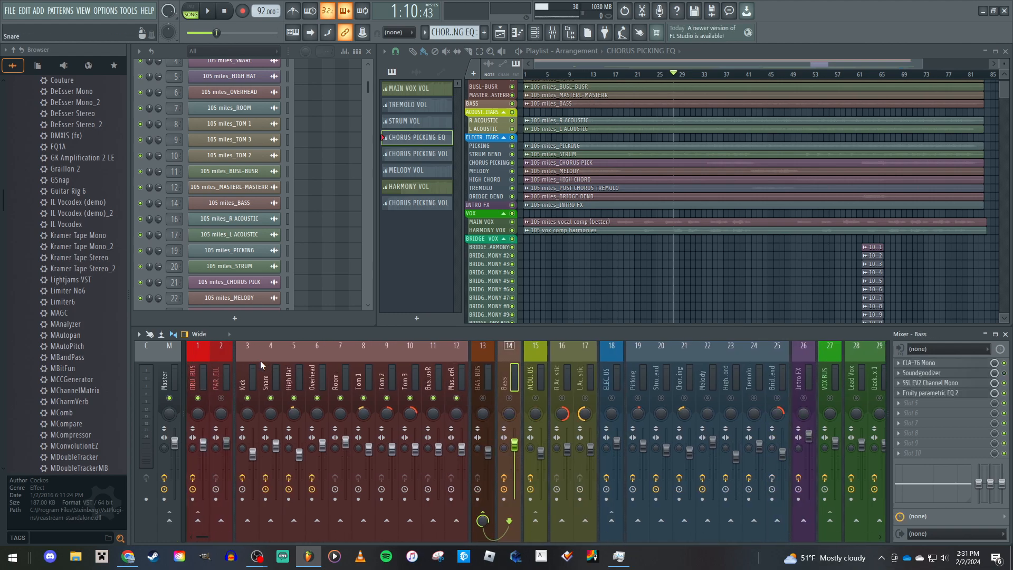
pyautogui.click(319, 386)
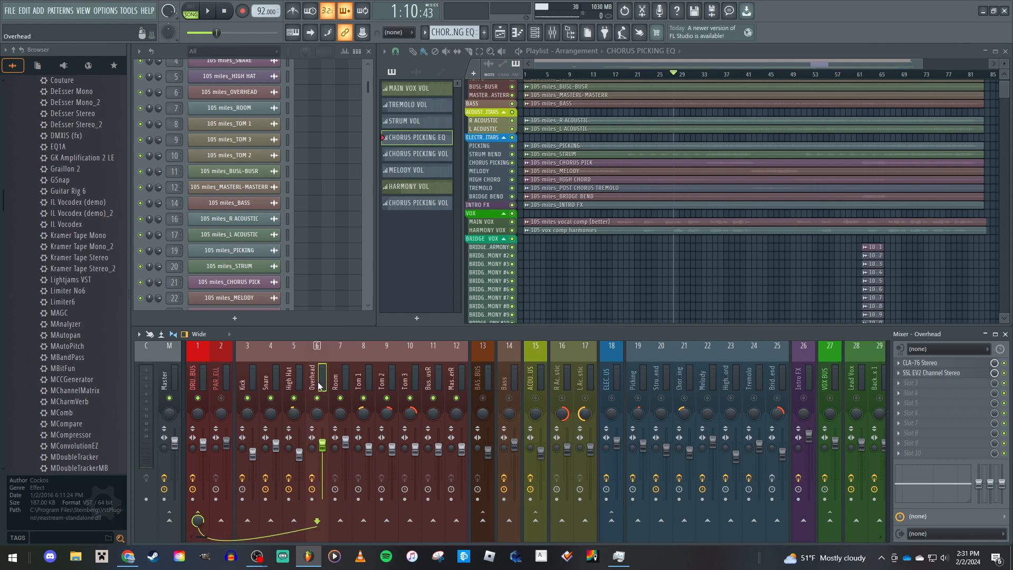
# Select the Bass track, unmute the BASS BUS, and play the drums and bass together
pyautogui.click(500, 379)
pyautogui.click(484, 398)
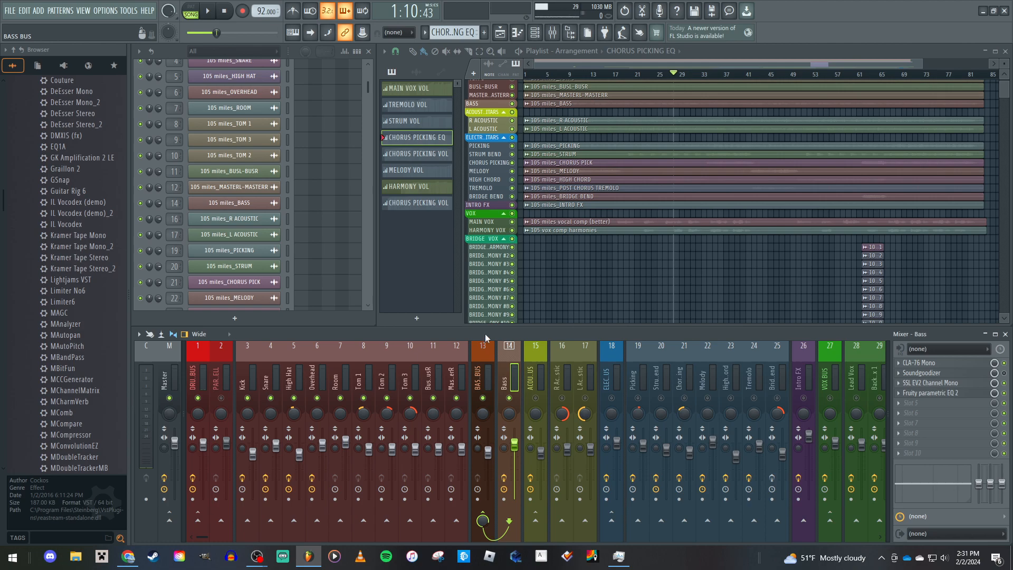
pyautogui.press('space')
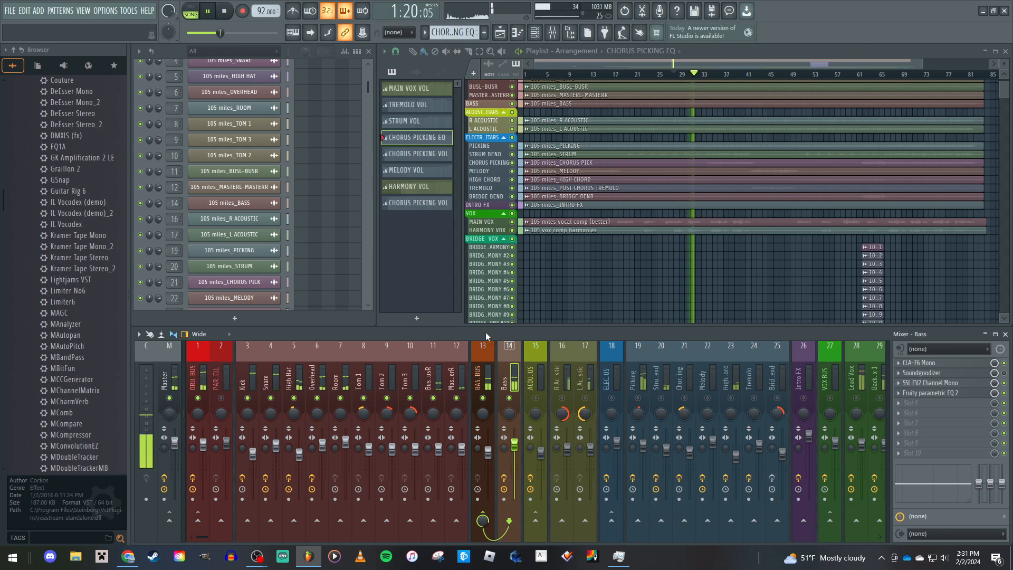
pyautogui.press('space')
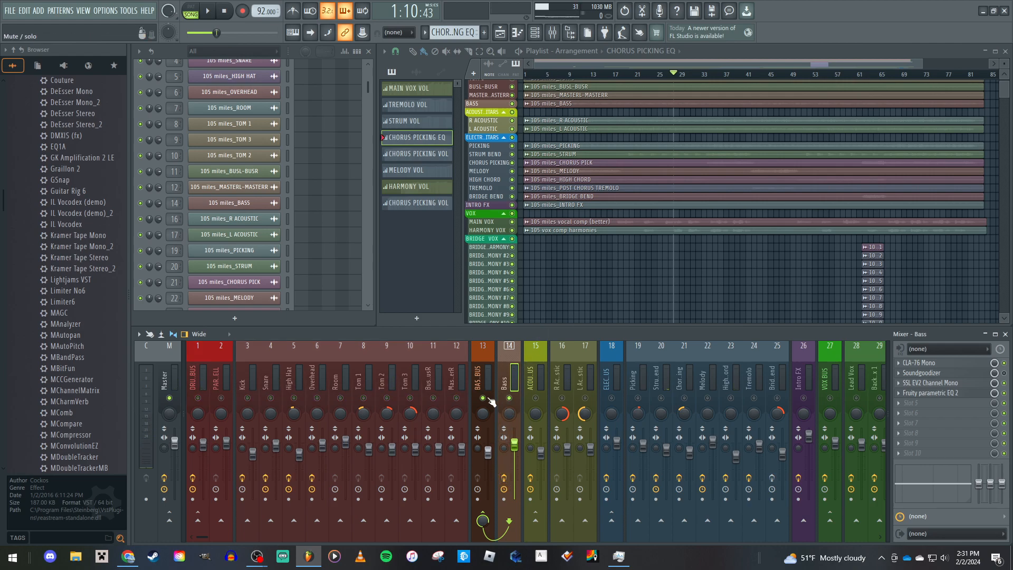
# Play the bass without the drums and examine the CLA-76 Mono compressor and its preset list on the Bass track
pyautogui.press('space')
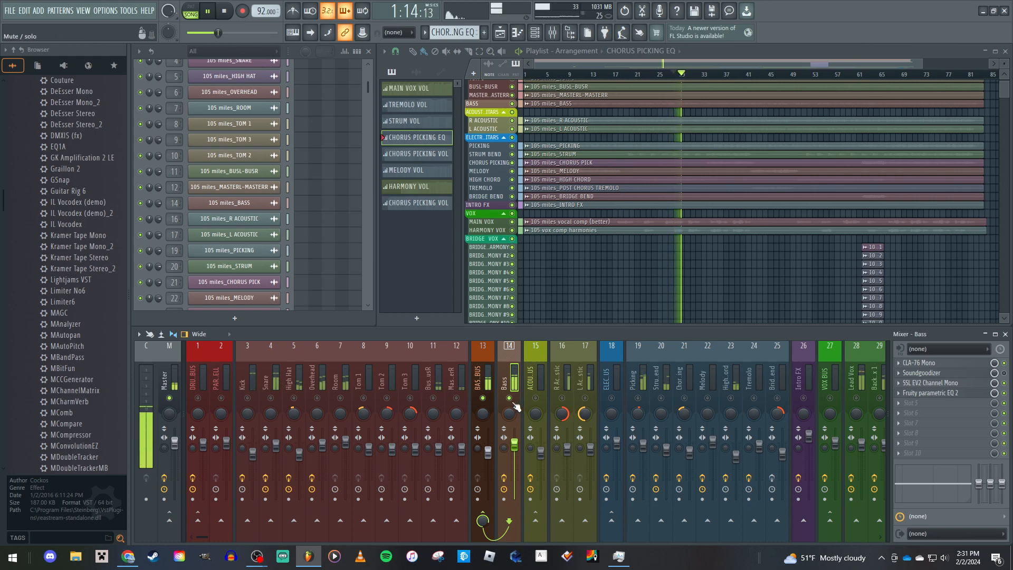
pyautogui.press('space')
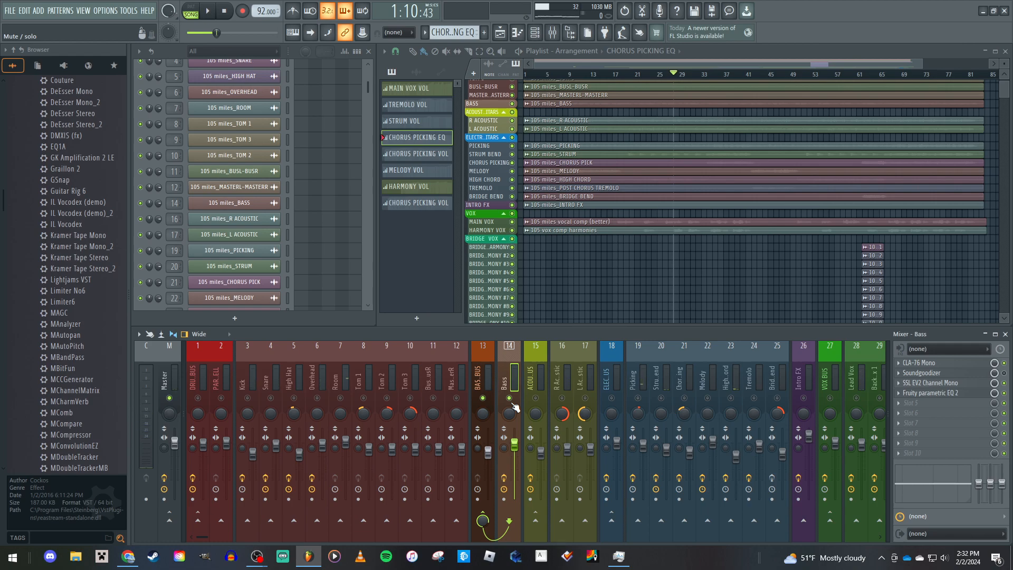
pyautogui.click(919, 364)
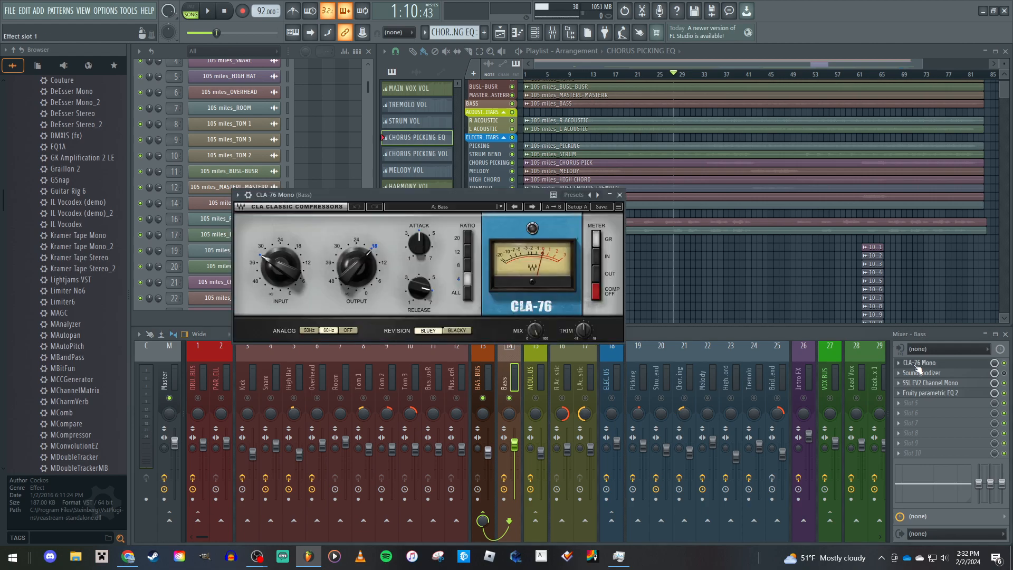
pyautogui.click(436, 209)
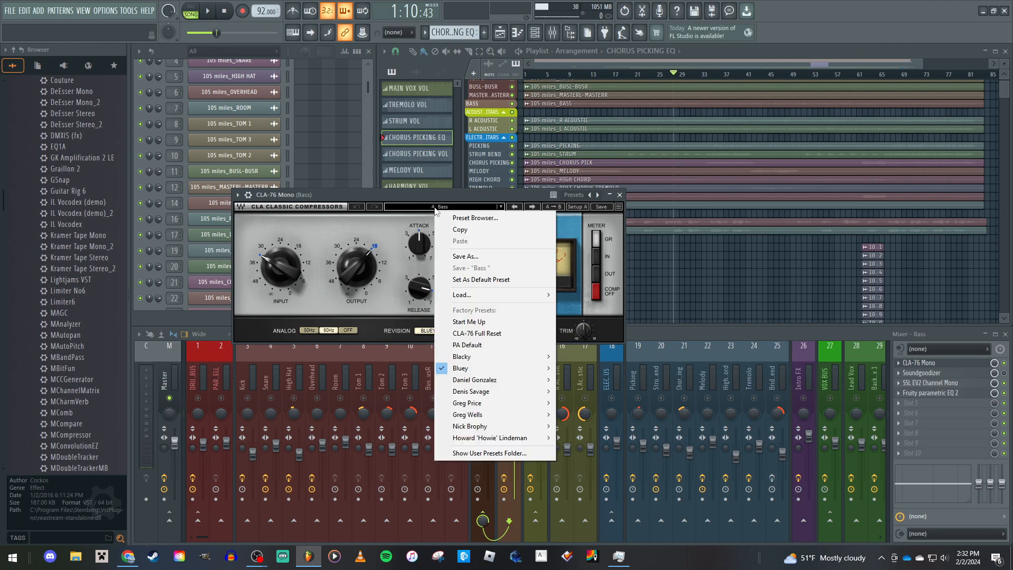
pyautogui.click(438, 209)
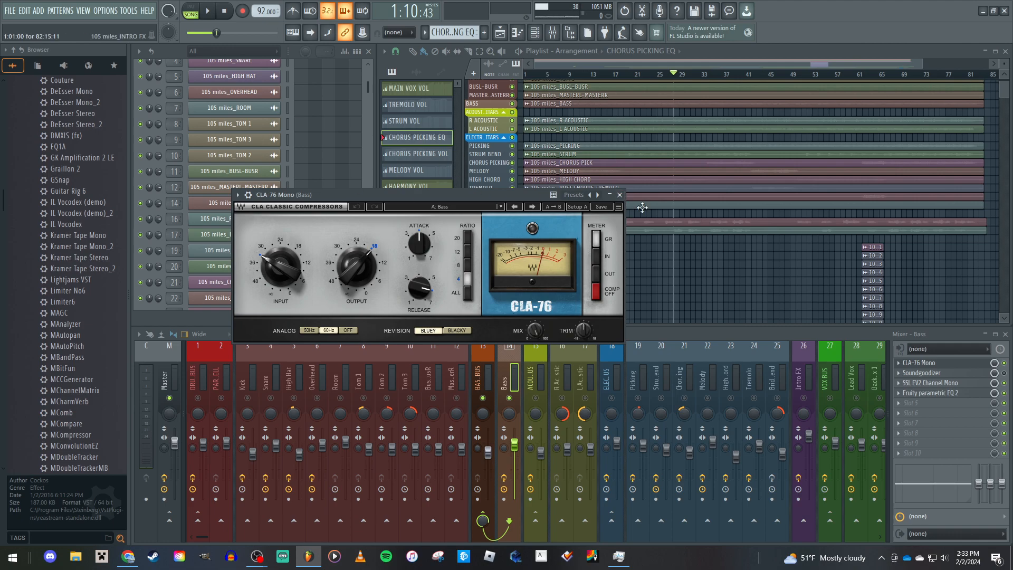
pyautogui.click(620, 194)
# Review the Soundgoodizer and SSL EV2 Channel Mono settings on the Bass track
pyautogui.click(919, 374)
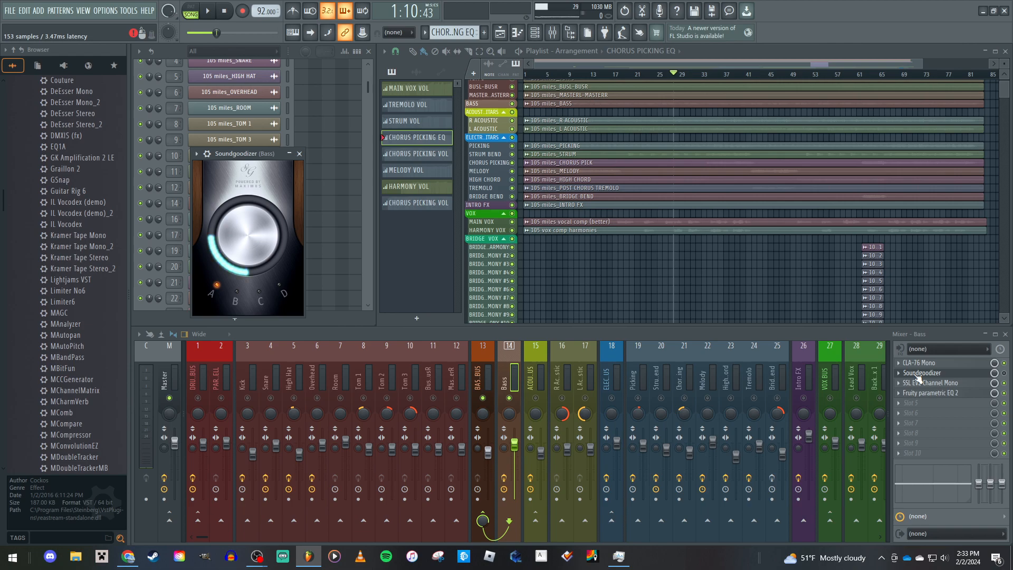
pyautogui.click(918, 375)
pyautogui.click(954, 384)
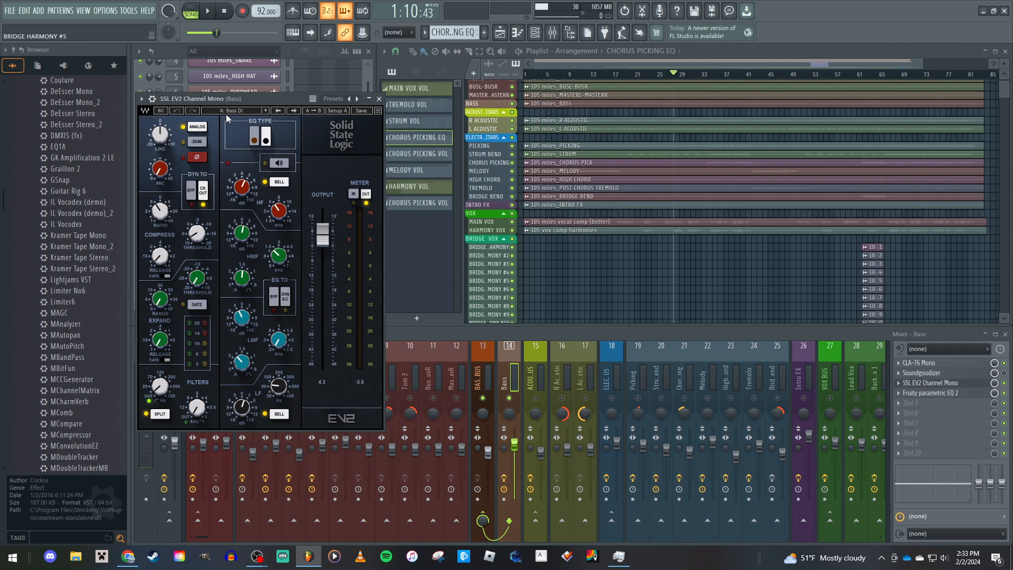
pyautogui.moveTo(230, 104); pyautogui.dragTo(241, 105)
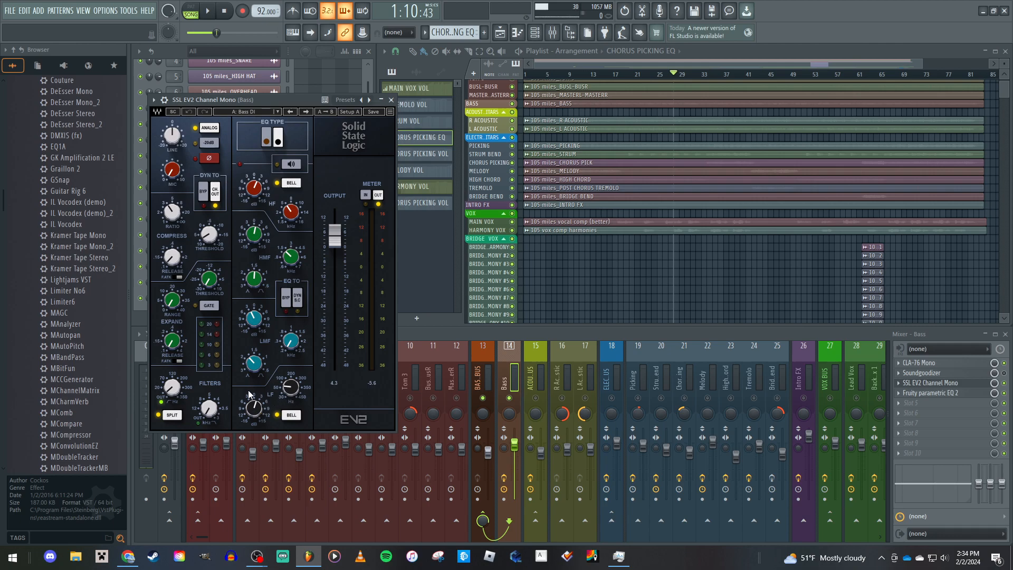
pyautogui.click(391, 100)
# Inspect the Fruity parametric EQ 2 curve on the Bass track and save the project
pyautogui.click(937, 393)
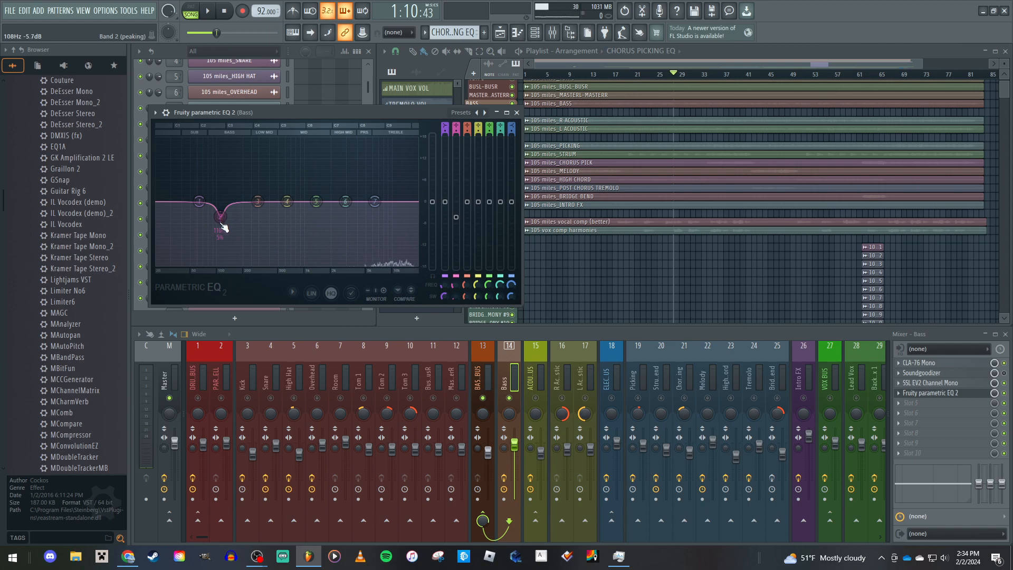
pyautogui.click(517, 113)
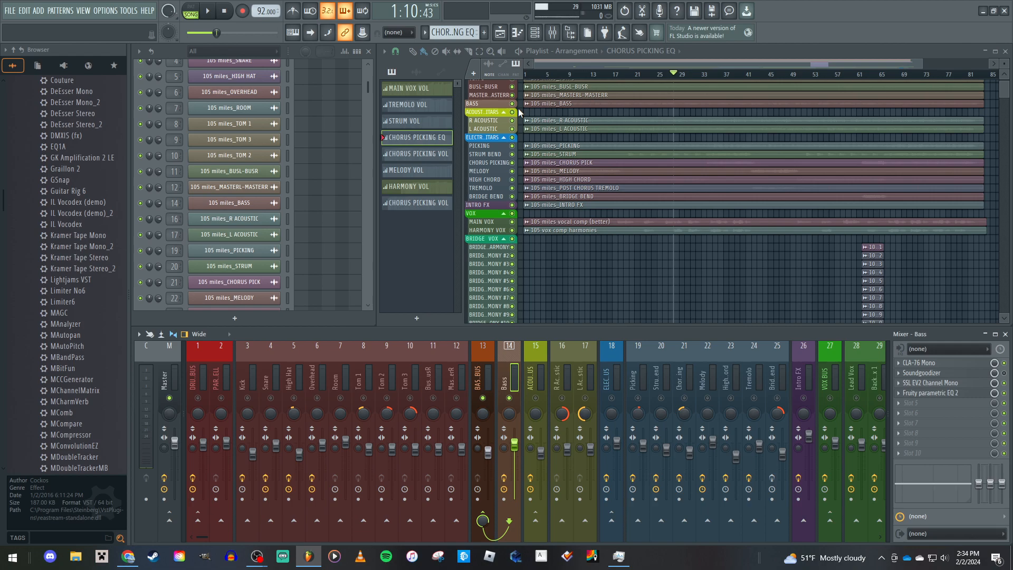
pyautogui.hotkey('ctrl', 's')
# Select the DRUM BUS, bring the drums back in with the bass, and play the song from about bar 41
pyautogui.click(208, 385)
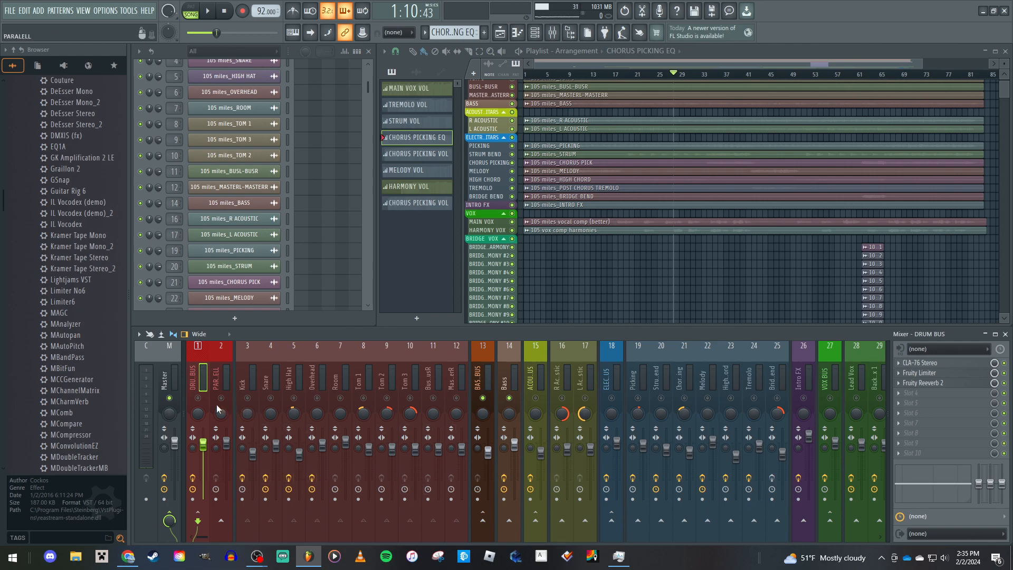
pyautogui.press('space')
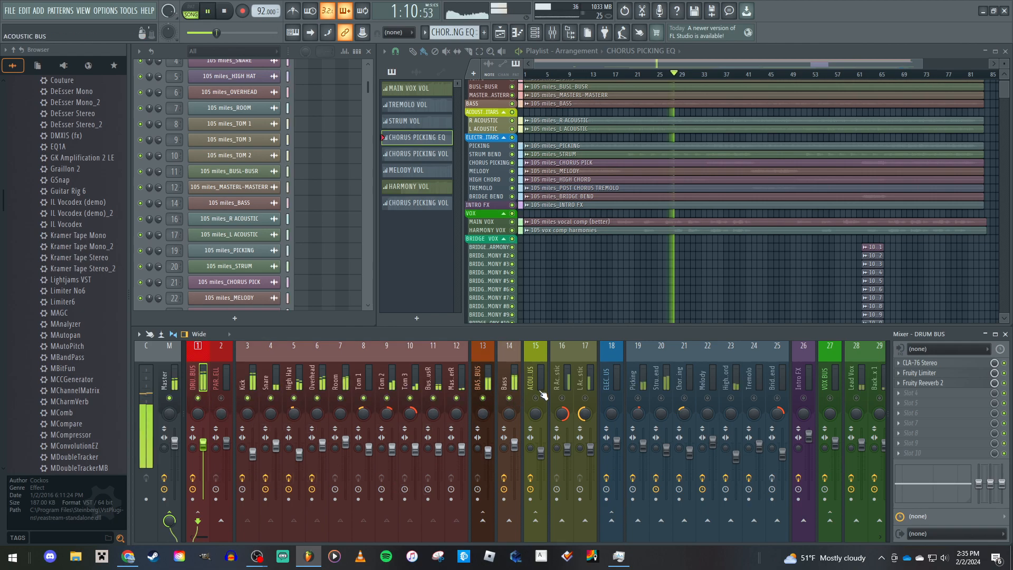
pyautogui.click(747, 74)
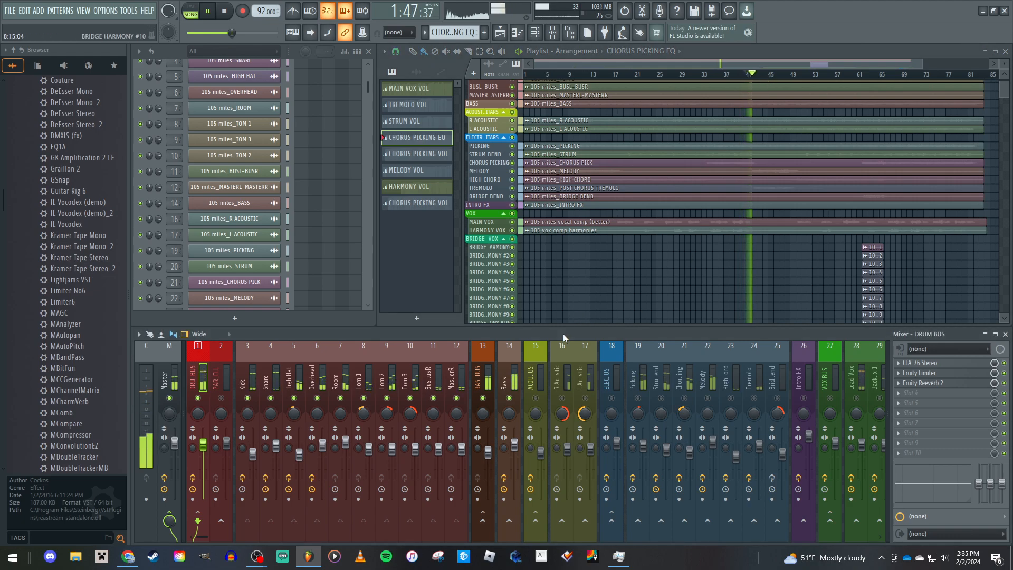
# Stop playback, look over the R Acoustic and L Acoustic mixer tracks, and select the ACOUSTIC BUS
pyautogui.press('space')
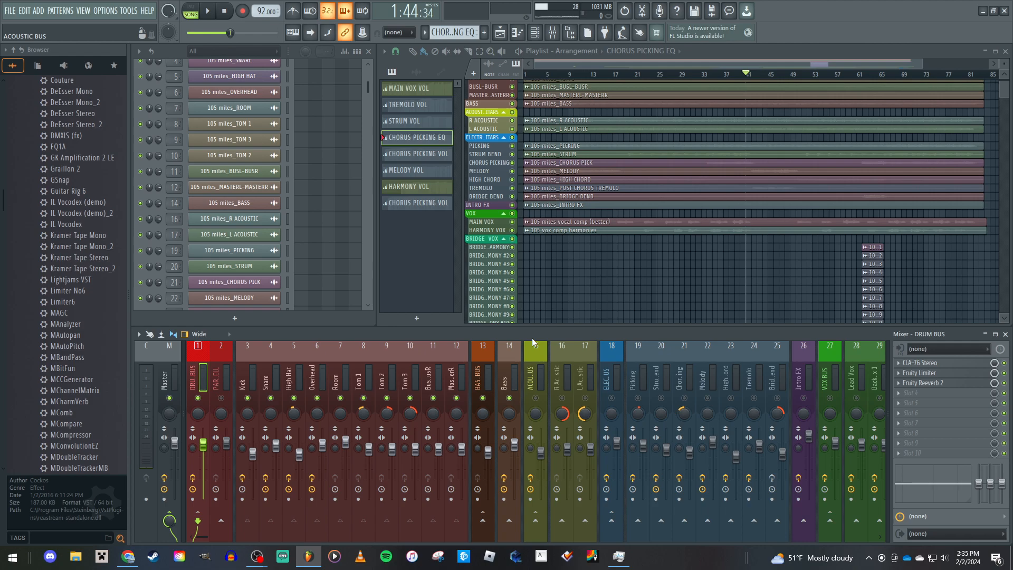
pyautogui.click(558, 370)
pyautogui.click(578, 372)
pyautogui.click(563, 376)
pyautogui.click(581, 375)
pyautogui.click(569, 376)
pyautogui.click(585, 373)
pyautogui.click(571, 377)
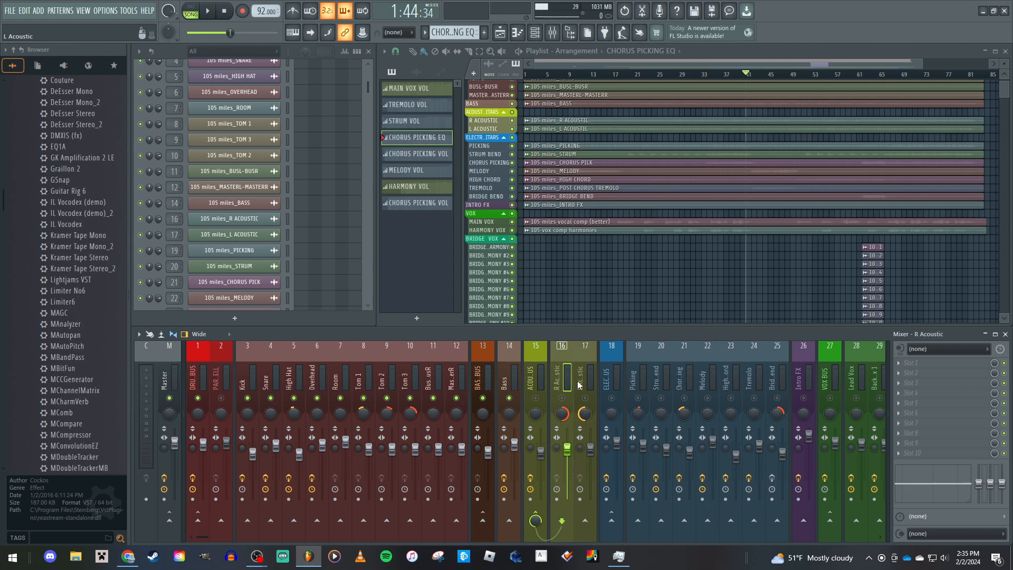
pyautogui.click(584, 378)
pyautogui.click(569, 377)
pyautogui.click(536, 375)
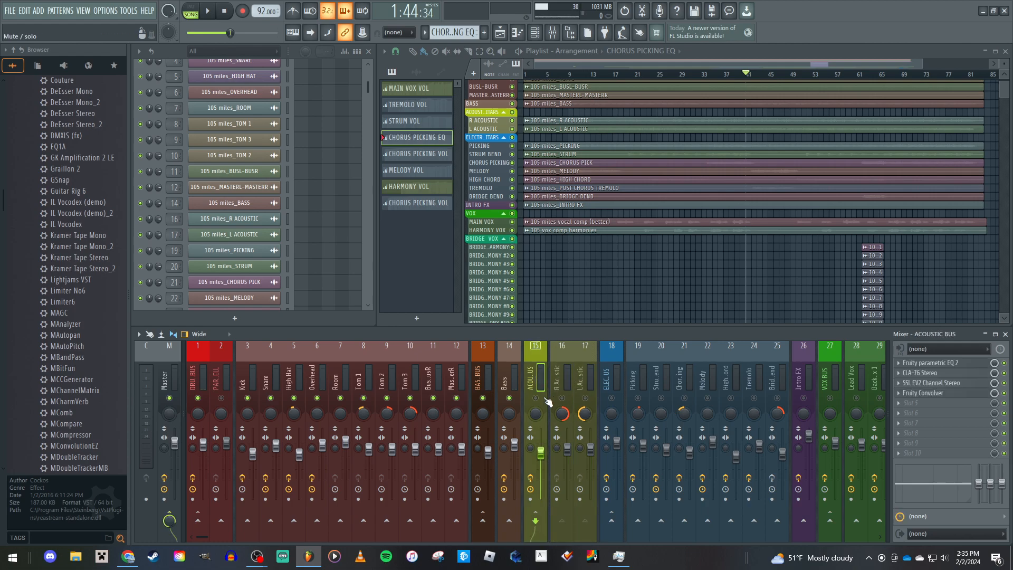
# Solo the ACOUSTIC BUS, unmute R Acoustic and L Acoustic one after the other during playback, and stop the song
pyautogui.click(535, 399)
pyautogui.rightClick(535, 398)
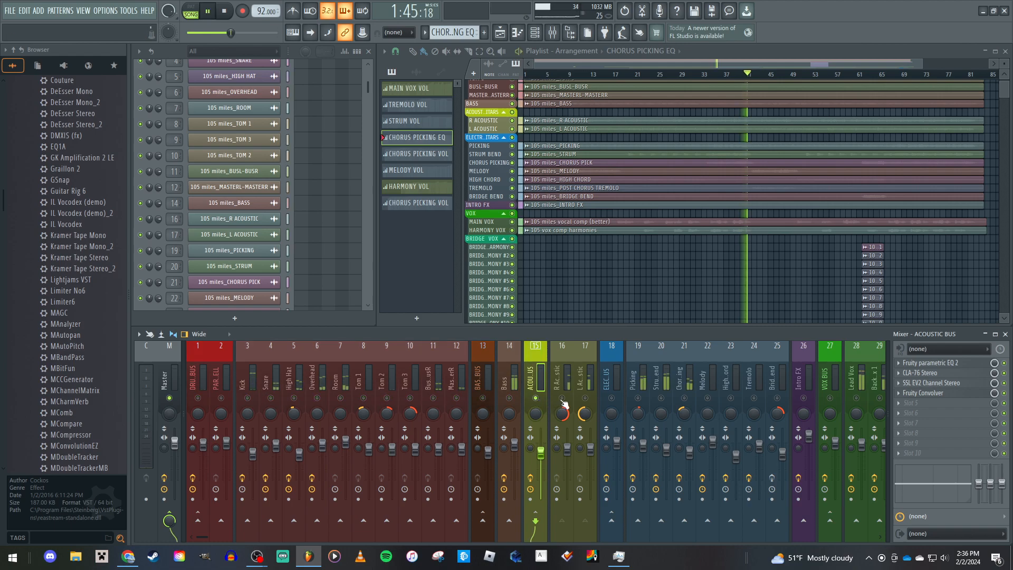
pyautogui.click(562, 398)
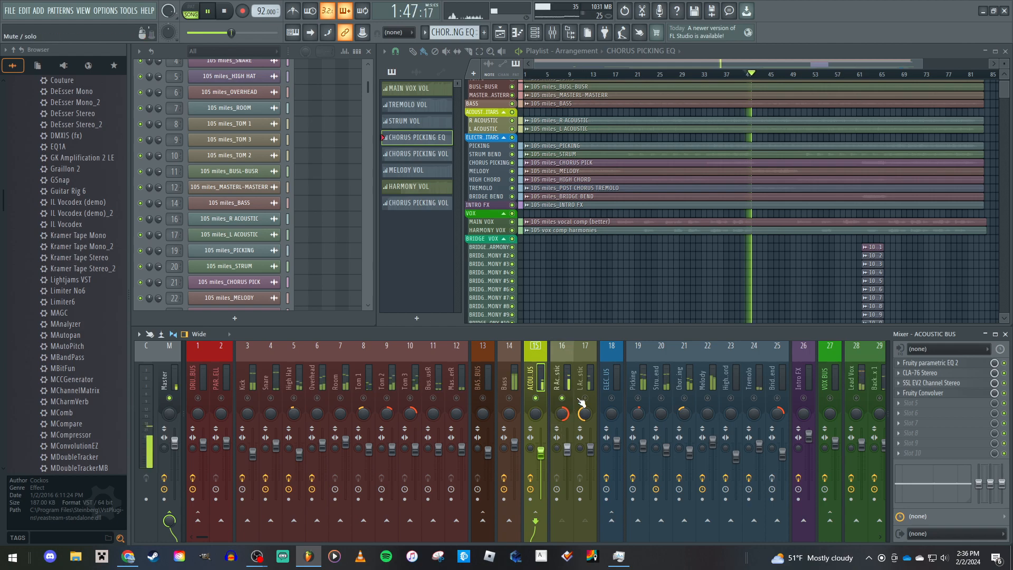
pyautogui.click(585, 398)
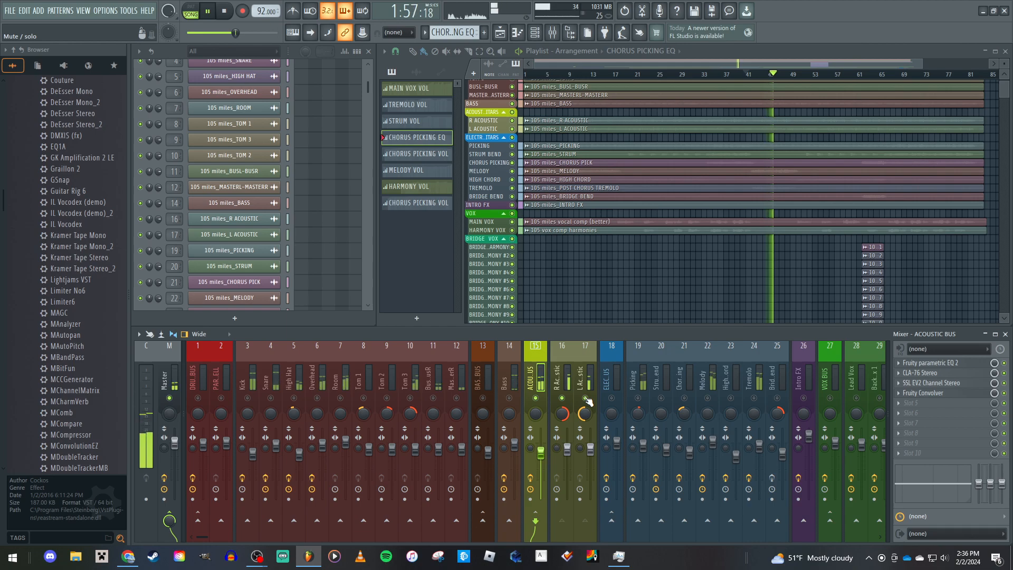
pyautogui.press('space')
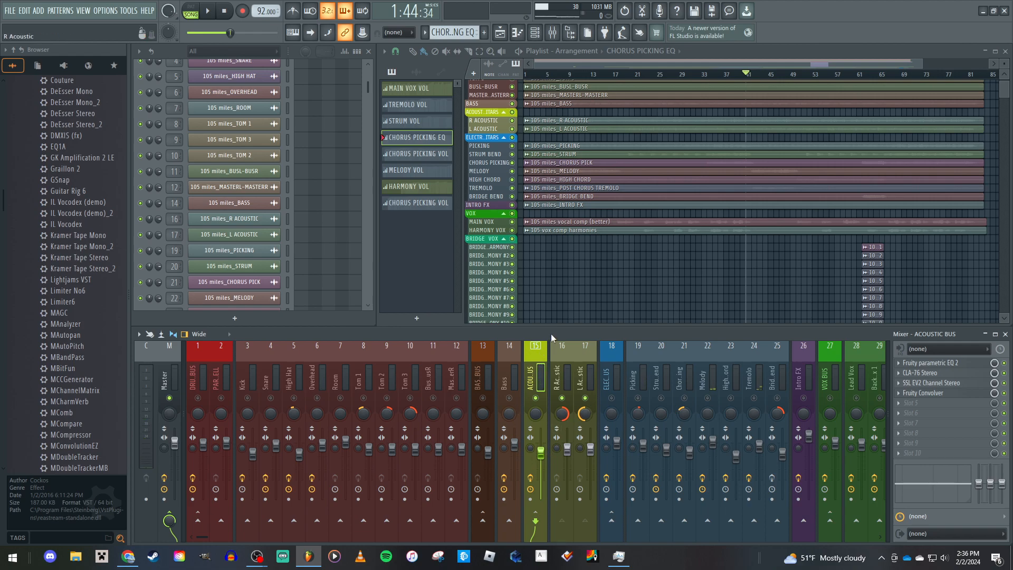
# Inspect the Fruity parametric EQ 2 curve on the ACOUSTIC BUS and close it
pyautogui.click(577, 377)
pyautogui.click(541, 381)
pyautogui.click(950, 364)
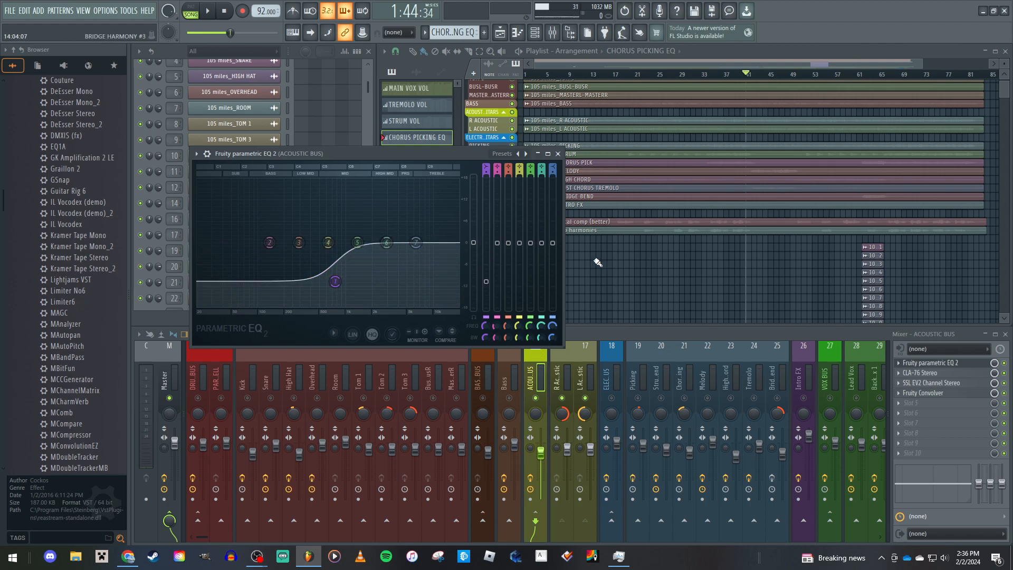
pyautogui.click(558, 153)
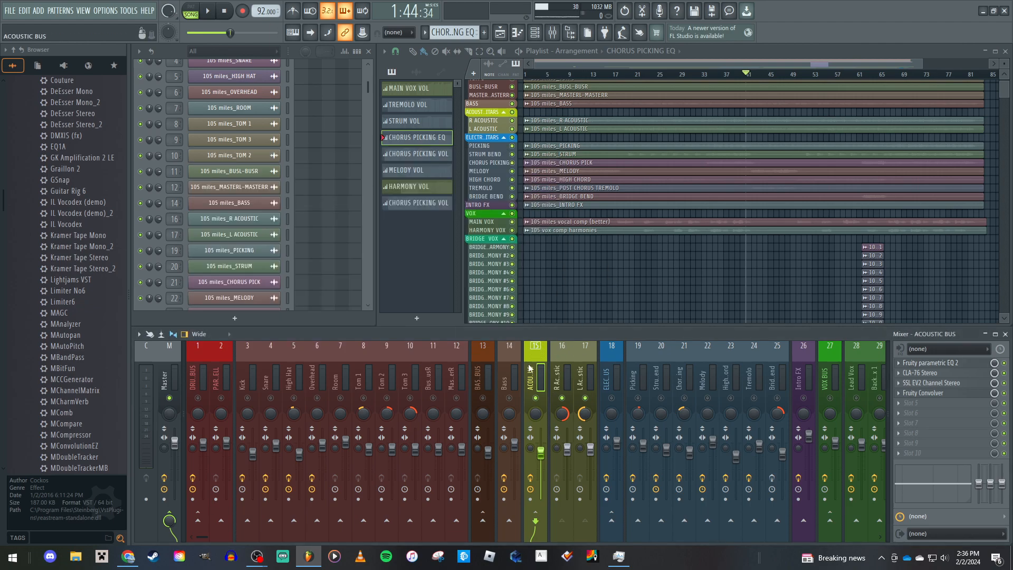
# Examine the CLA-76 Stereo compressor and its preset list on the ACOUSTIC BUS
pyautogui.scroll(-3, 513, 373)
pyautogui.scroll(-6, 513, 372)
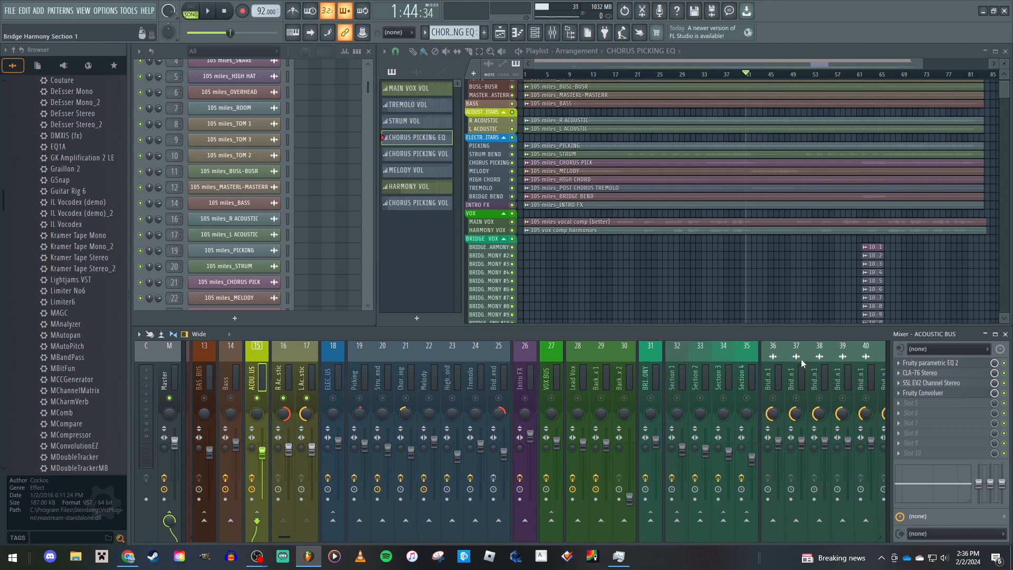
pyautogui.click(920, 373)
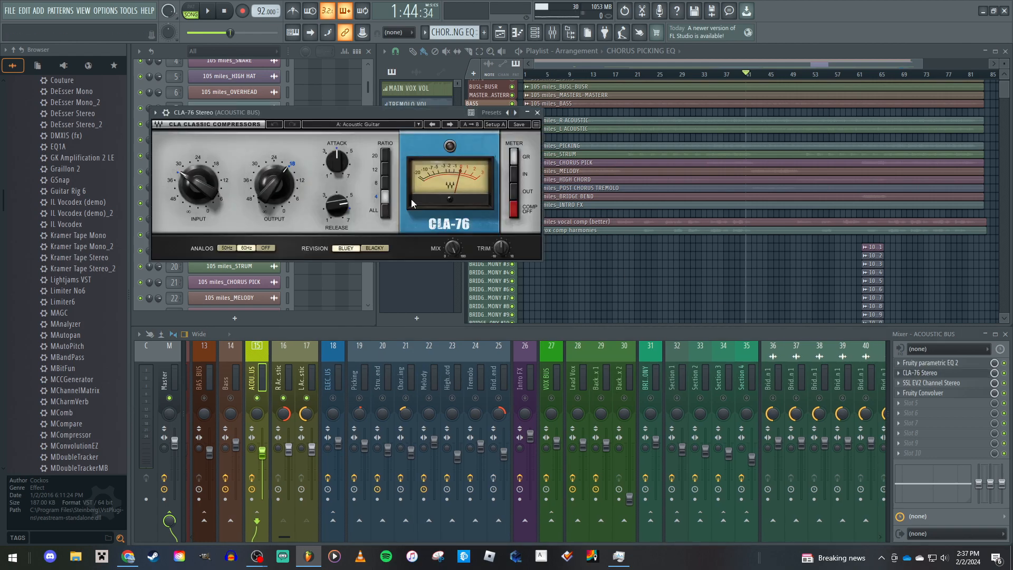
pyautogui.click(362, 124)
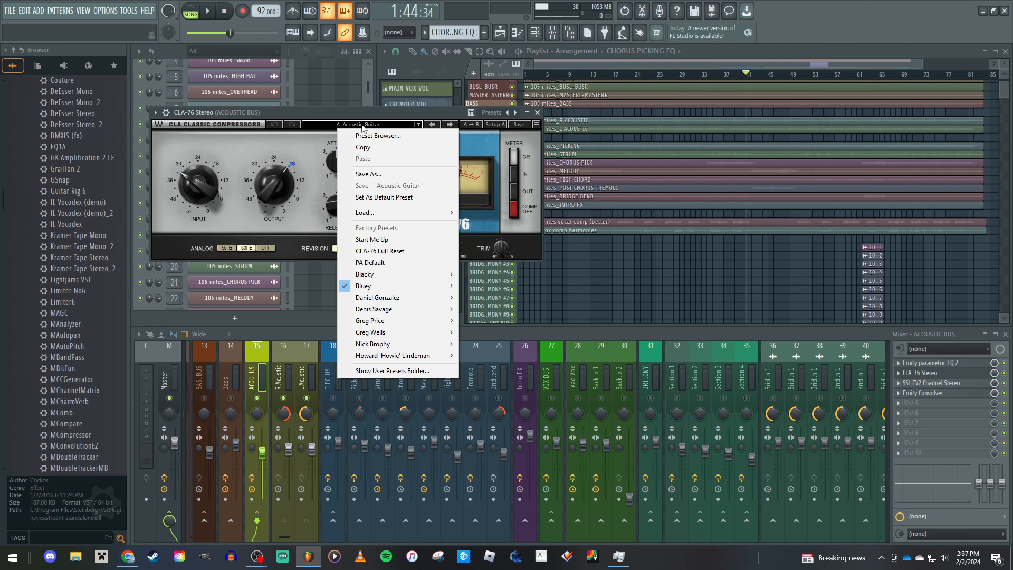
pyautogui.click(316, 127)
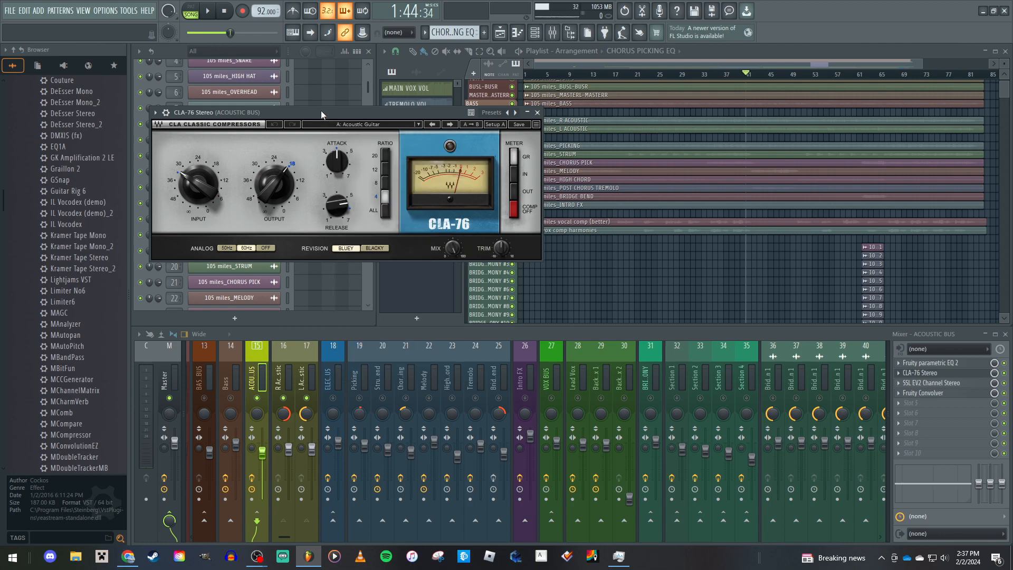
pyautogui.click(537, 113)
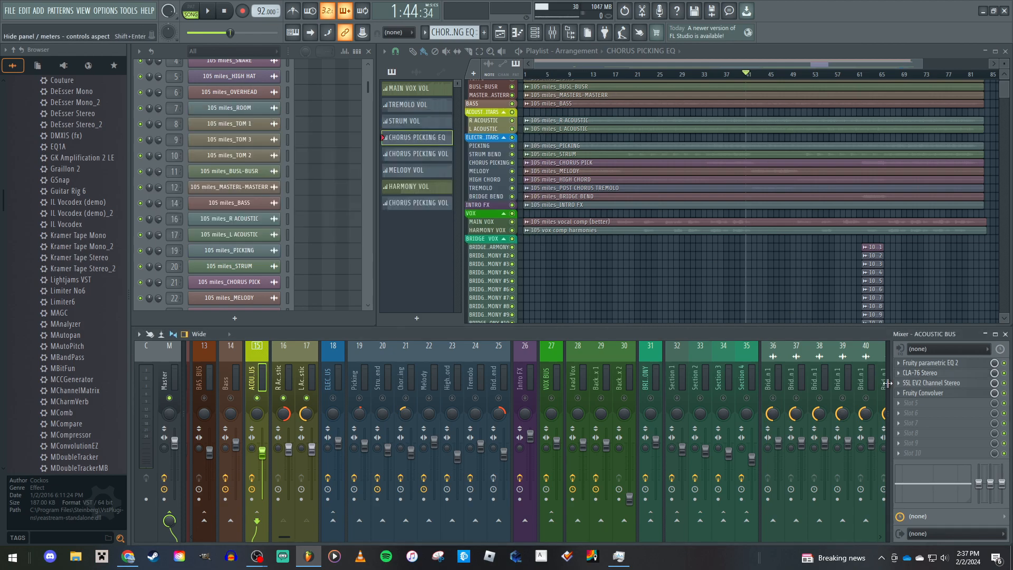
# Review the SSL EV2 Channel Stereo settings on the ACOUSTIC BUS and browse its artist preset list
pyautogui.click(922, 383)
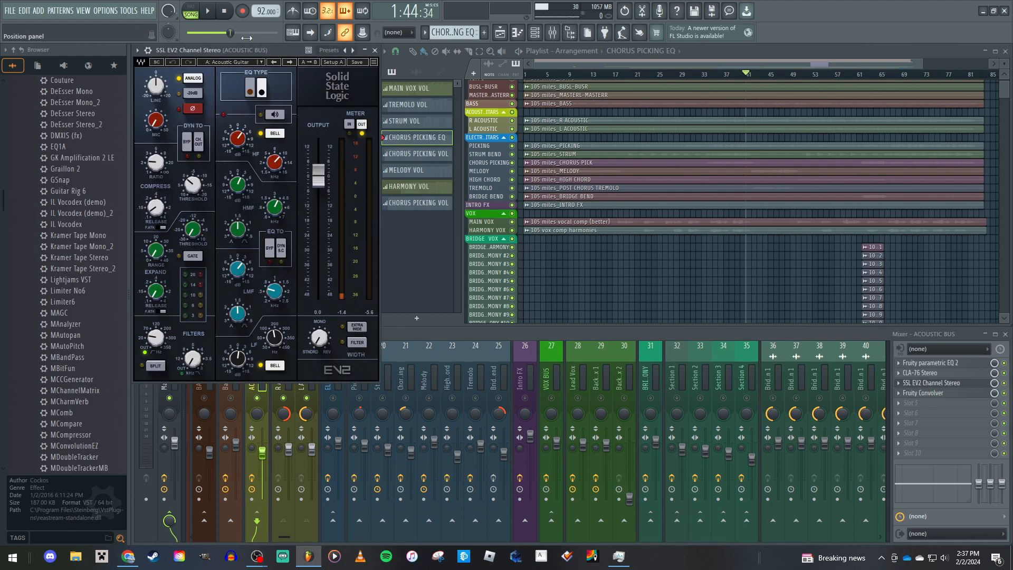
pyautogui.click(237, 63)
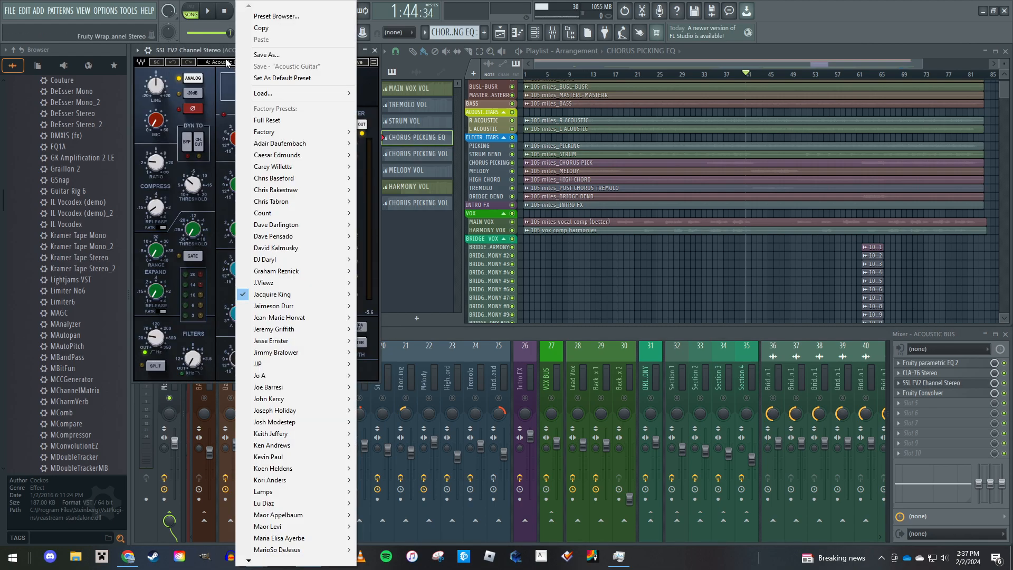
pyautogui.click(210, 57)
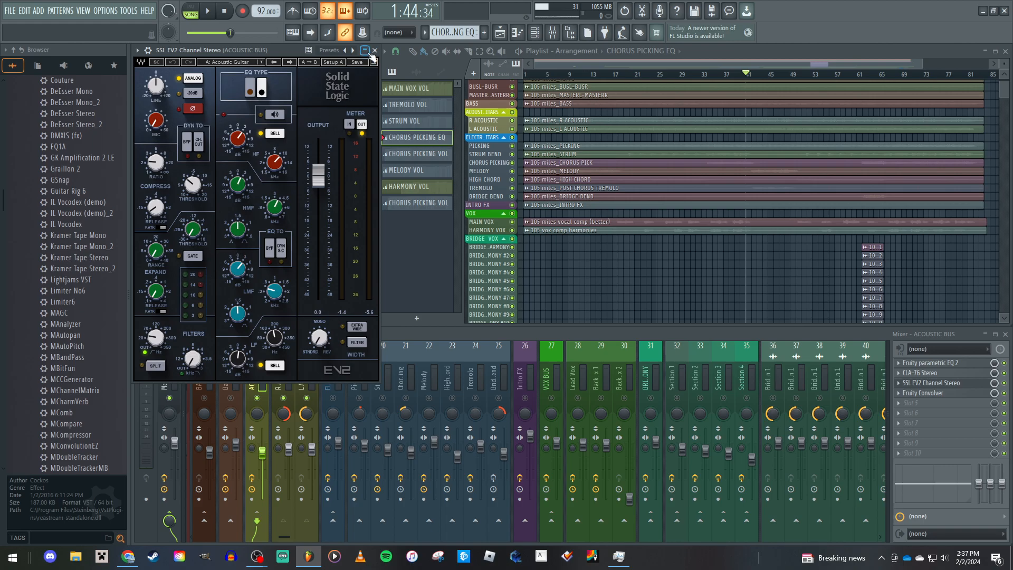
pyautogui.click(329, 50)
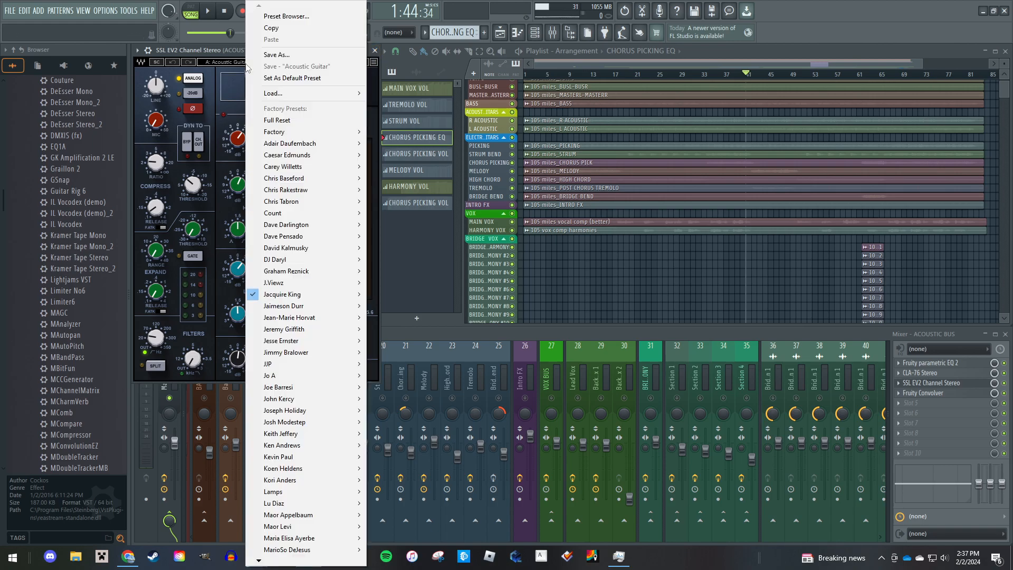
pyautogui.moveTo(295, 298)
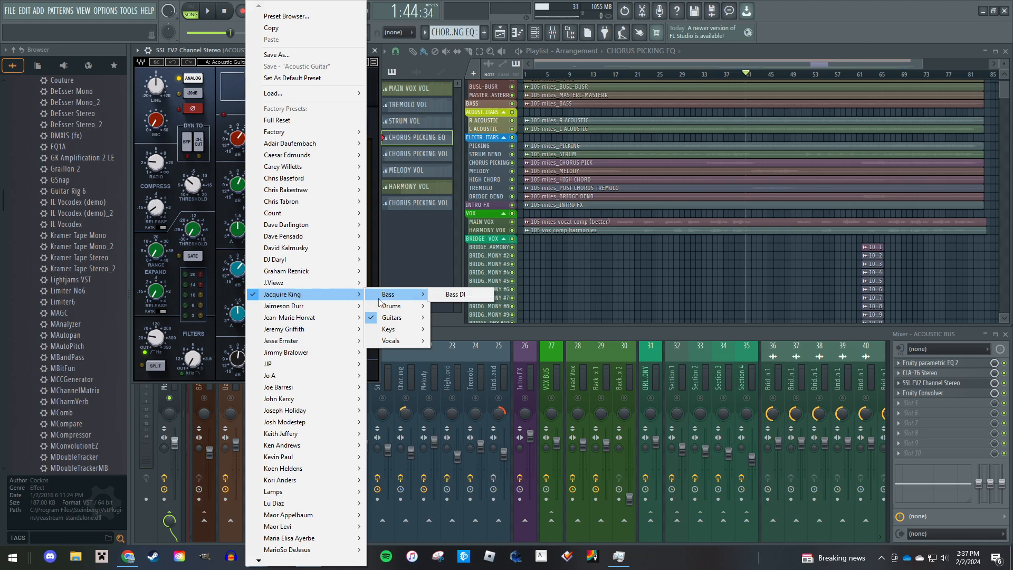
pyautogui.click(375, 50)
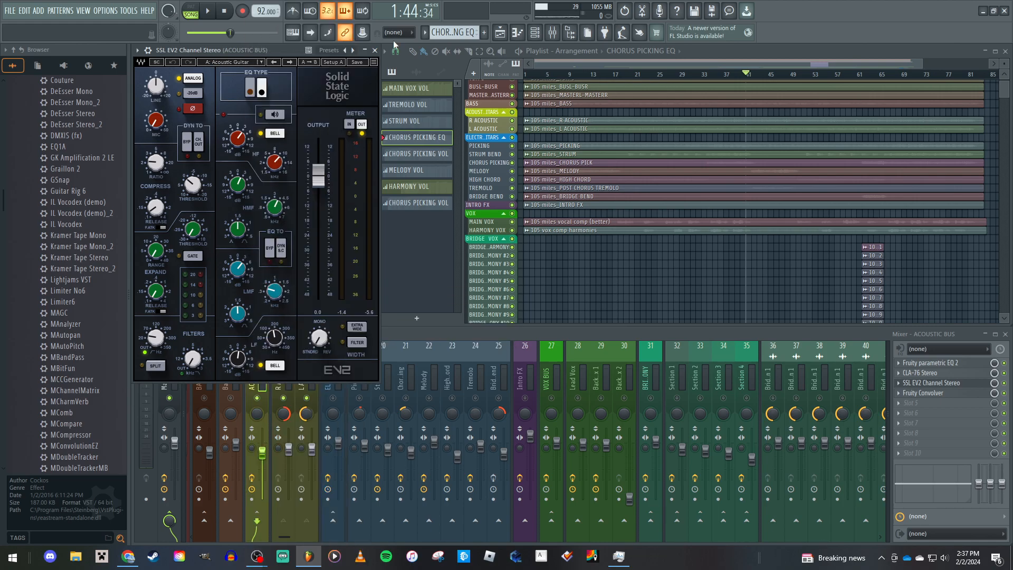
pyautogui.click(376, 50)
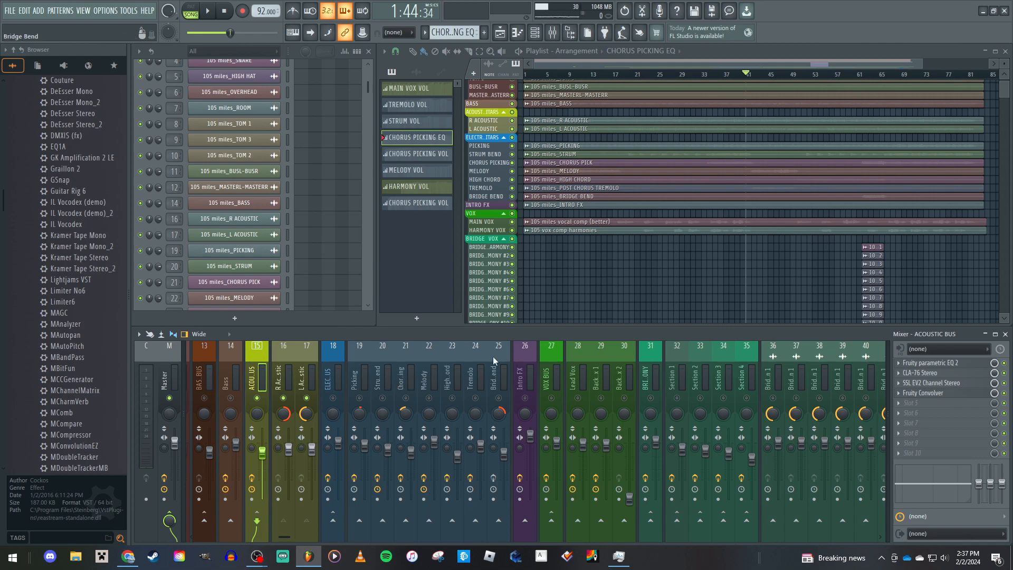
# View the Fruity Convolver on the ACOUSTIC BUS, then check the individual acoustic tracks and return to the bus
pyautogui.click(936, 394)
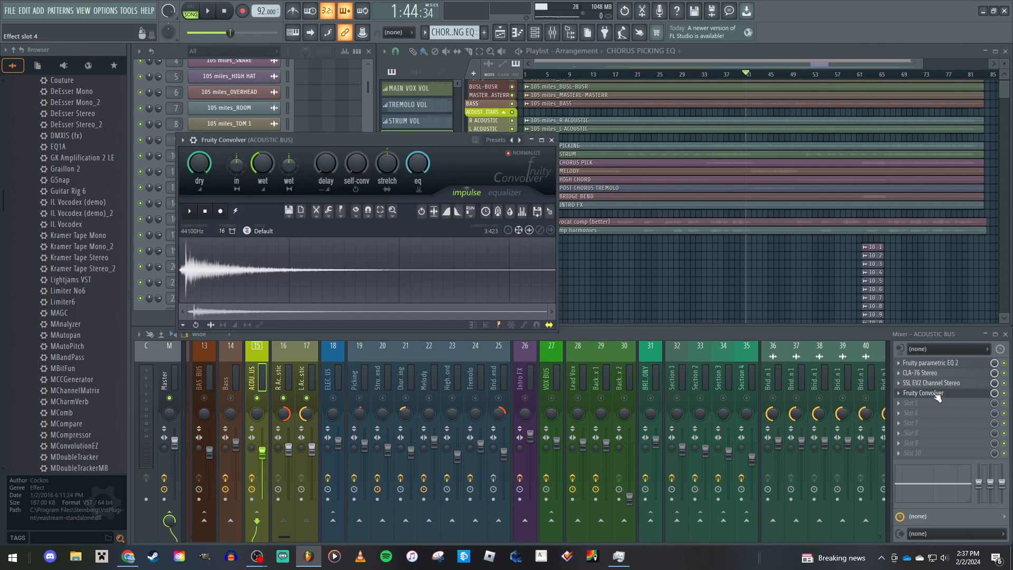
pyautogui.click(935, 394)
pyautogui.click(298, 374)
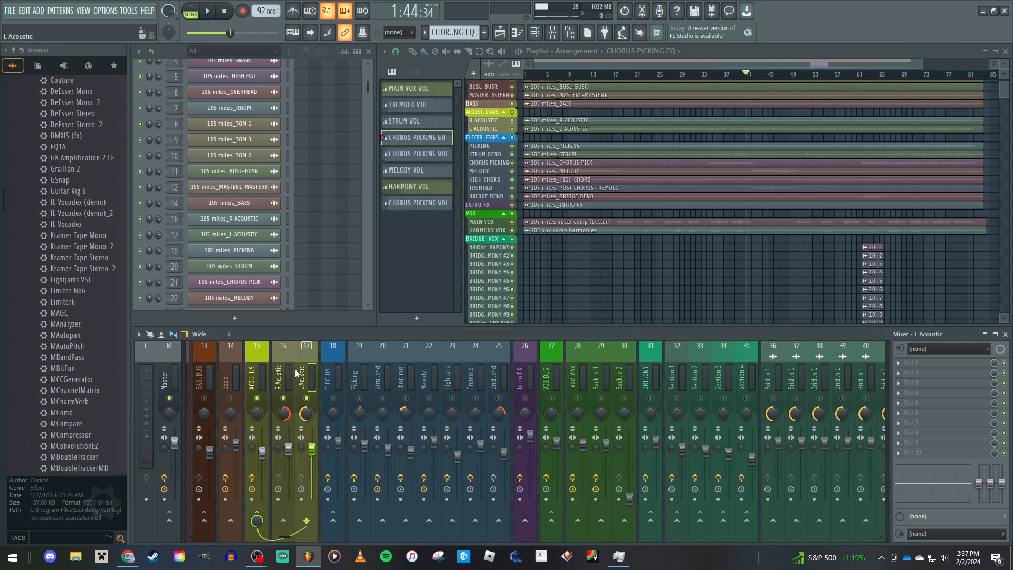
pyautogui.click(258, 375)
pyautogui.click(280, 377)
pyautogui.click(258, 376)
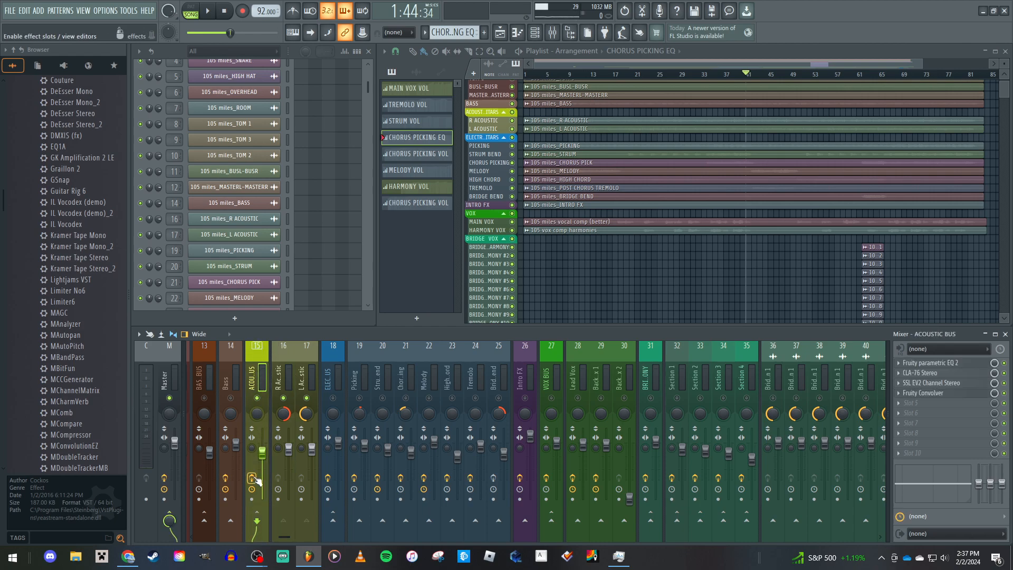
# Play the acoustic guitars and compare the ACOUSTIC BUS with its effects bypassed and re-enabled
pyautogui.press('space')
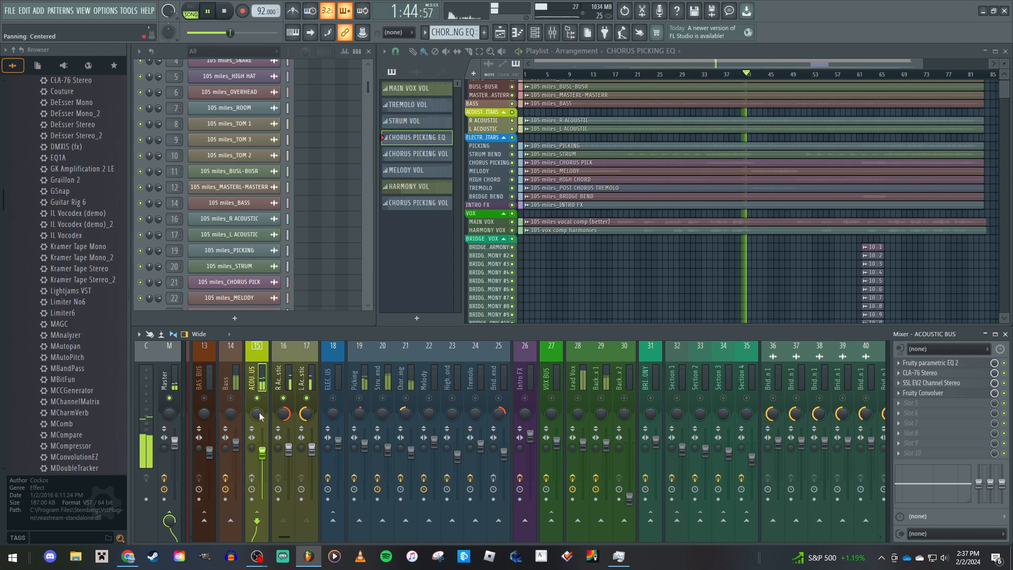
pyautogui.click(252, 478)
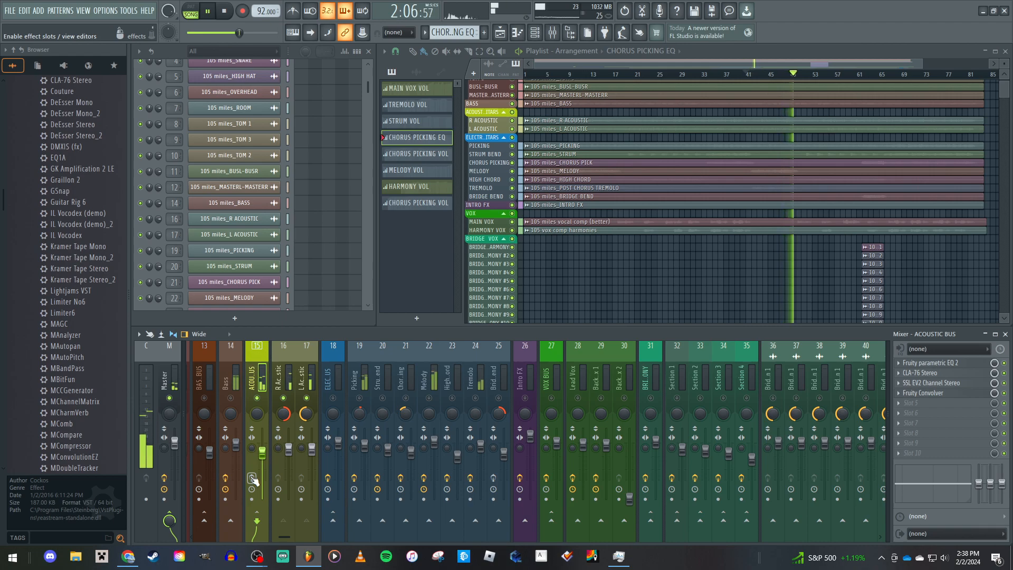
pyautogui.click(253, 478)
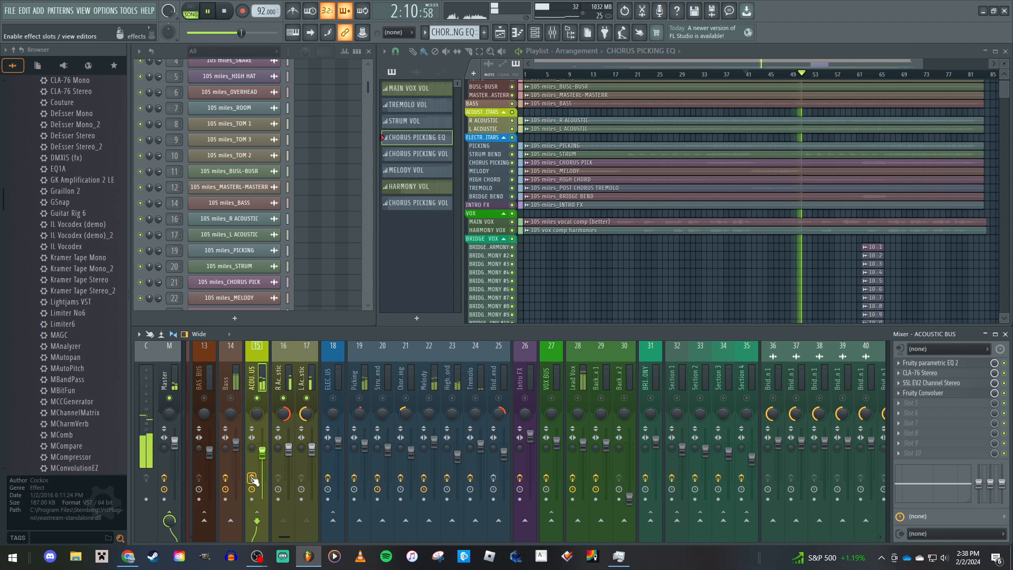
# Bring the drums and bass back in with the playing acoustic guitars, listen to the combination, and stop playback
pyautogui.scroll(4, 276, 377)
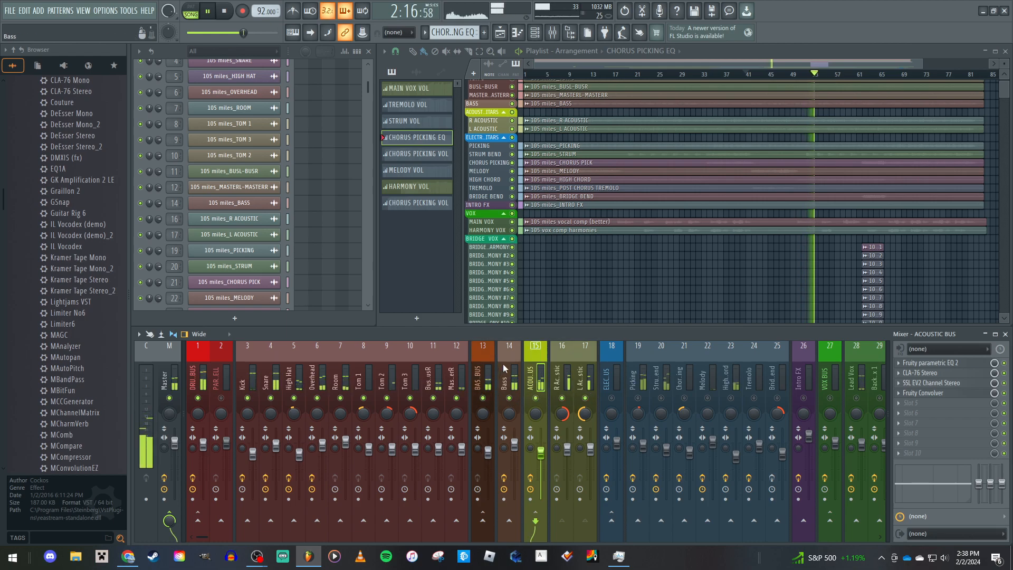
pyautogui.scroll(-3, 502, 363)
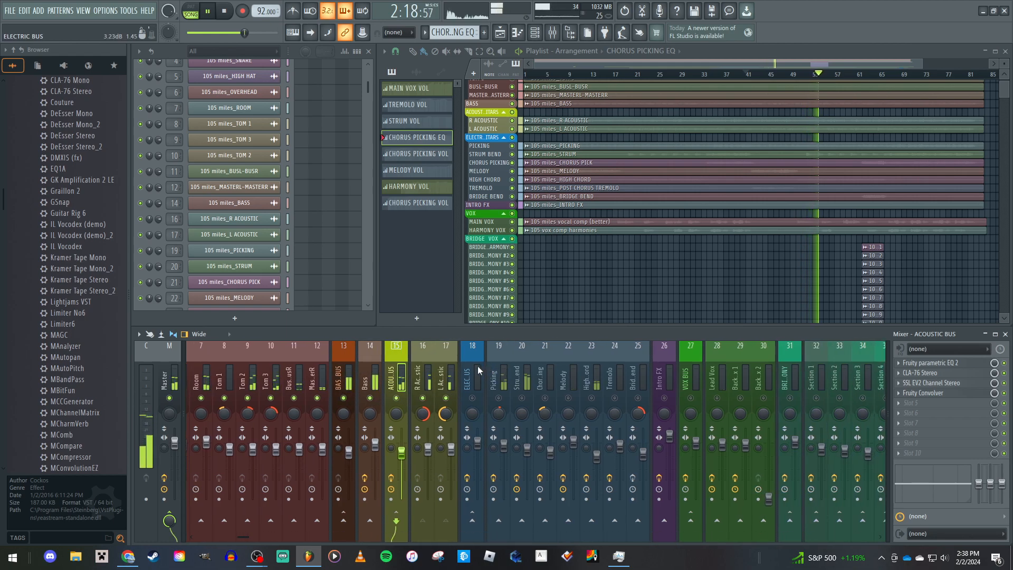
pyautogui.scroll(-3, 438, 366)
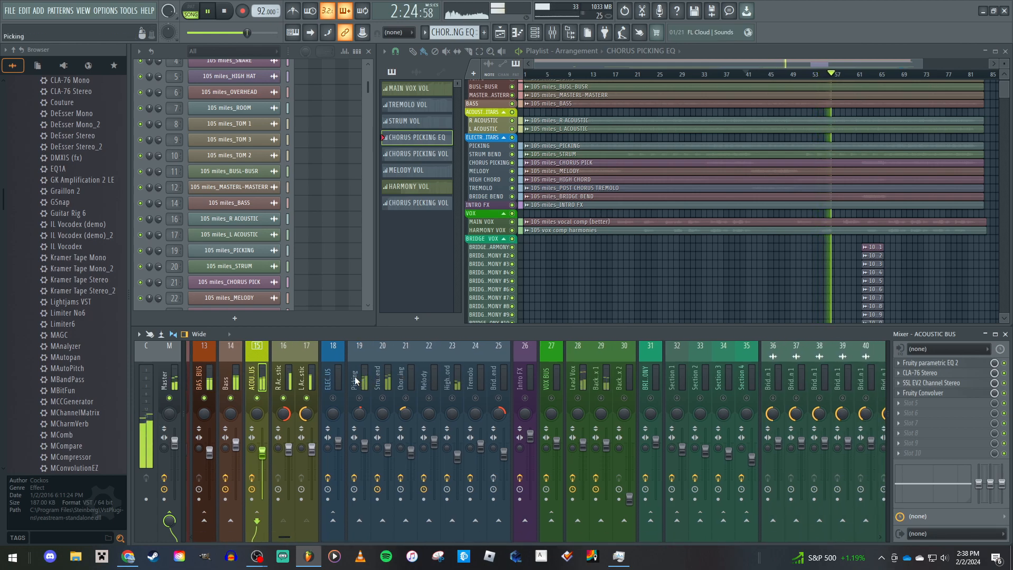
pyautogui.press('space')
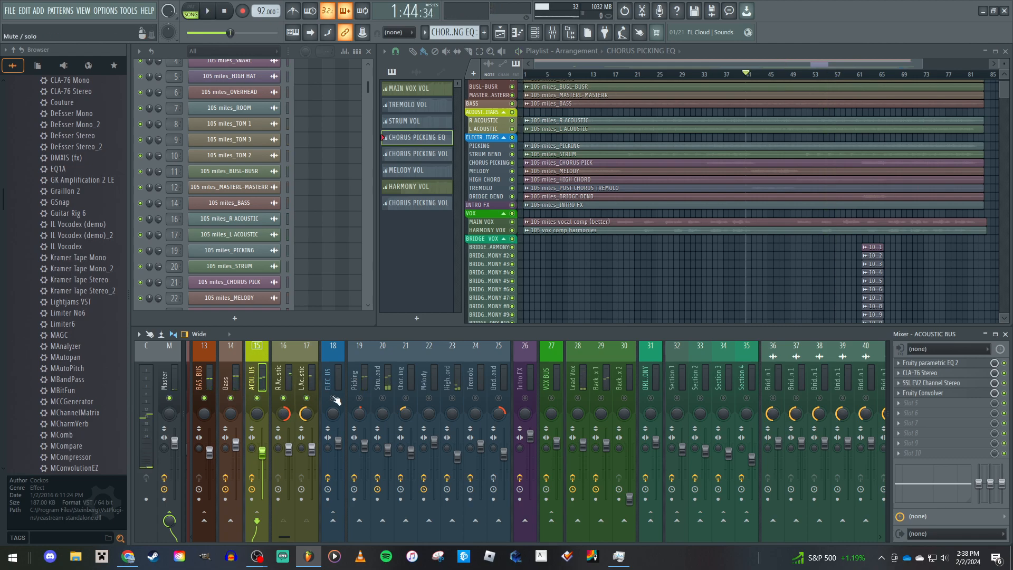
# Review the ELECTRIC BUS effects, then enable the Picking track and inspect its last Fruity parametric EQ 2 curve
pyautogui.click(338, 385)
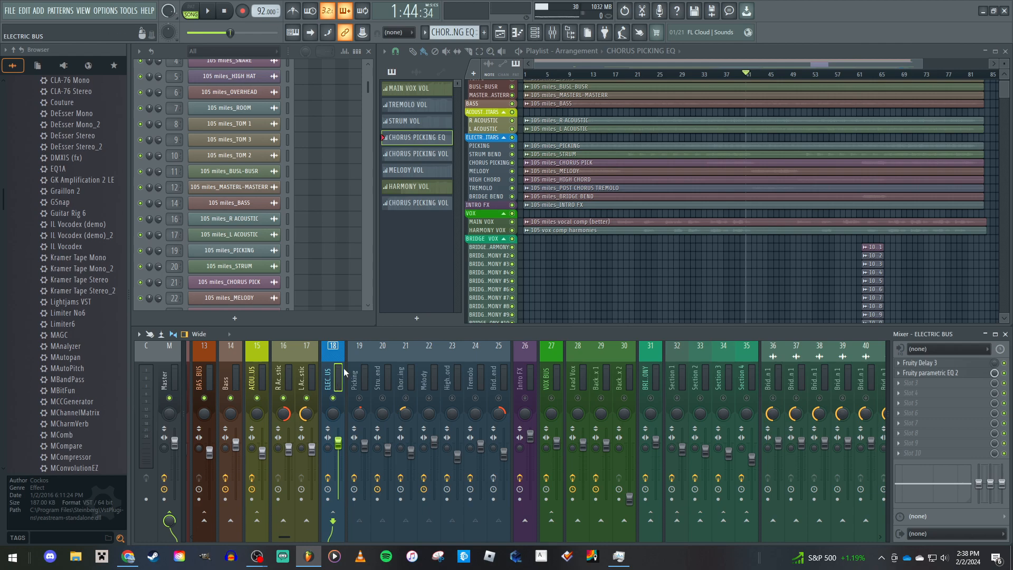
pyautogui.click(350, 370)
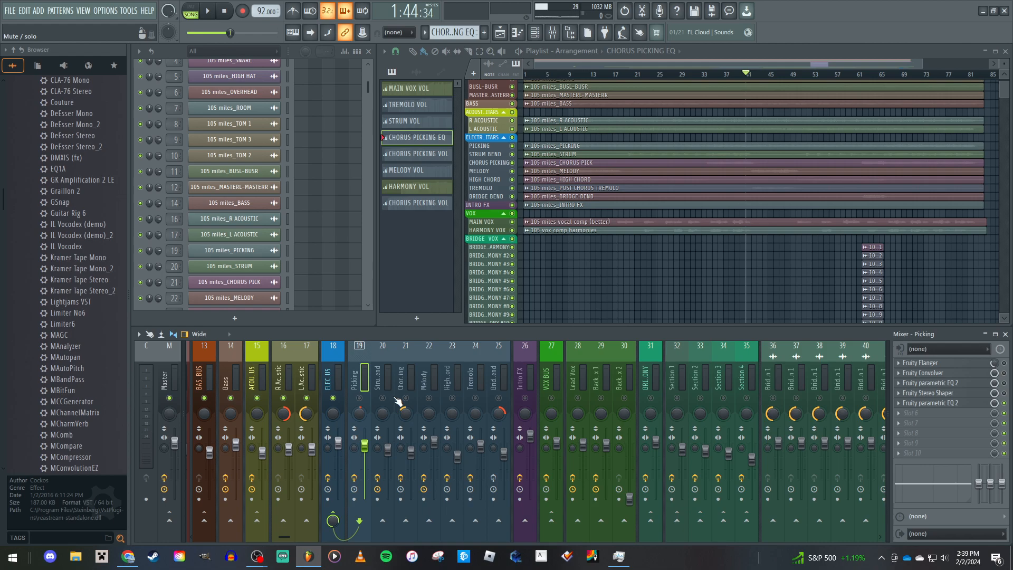
pyautogui.click(363, 399)
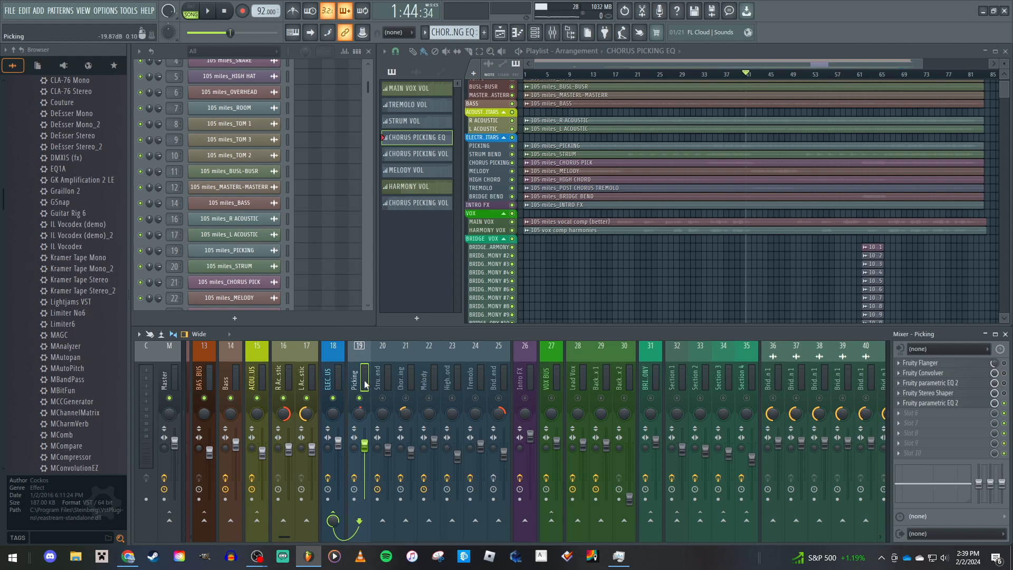
pyautogui.click(957, 404)
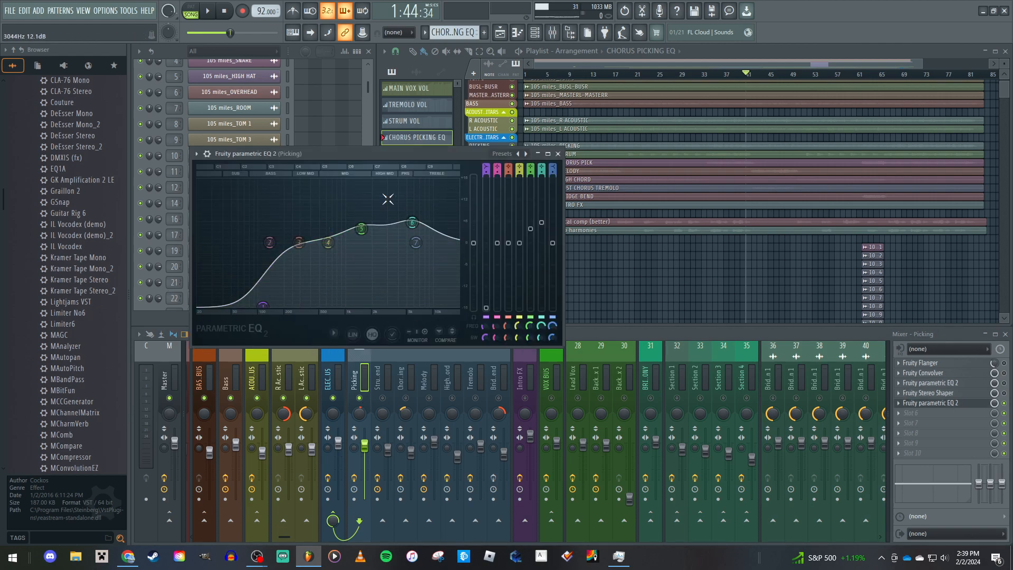
pyautogui.click(558, 154)
# Inspect the last Fruity parametric EQ 2 on the Strum Bend track and close it
pyautogui.click(383, 383)
pyautogui.click(937, 424)
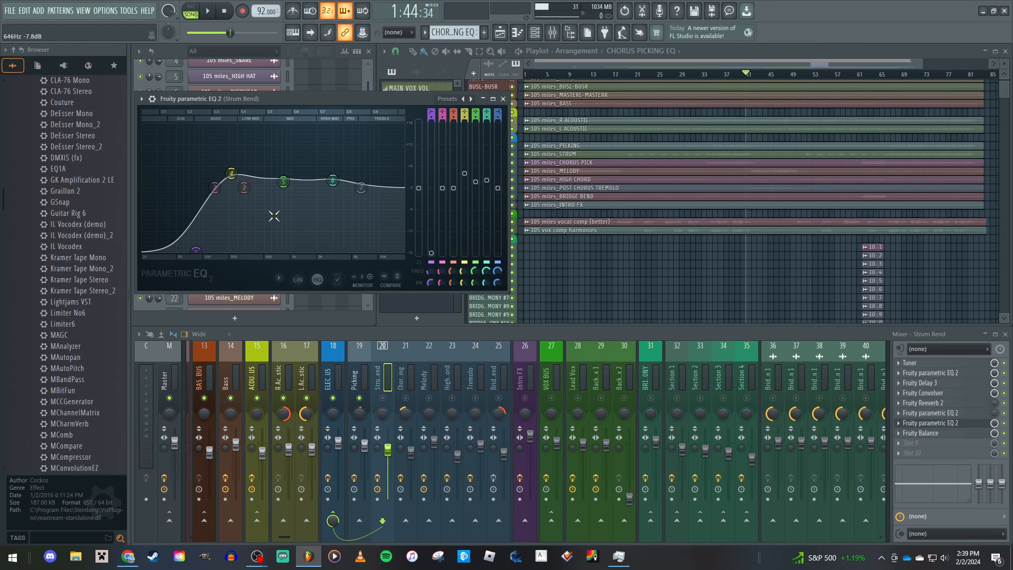
pyautogui.click(390, 382)
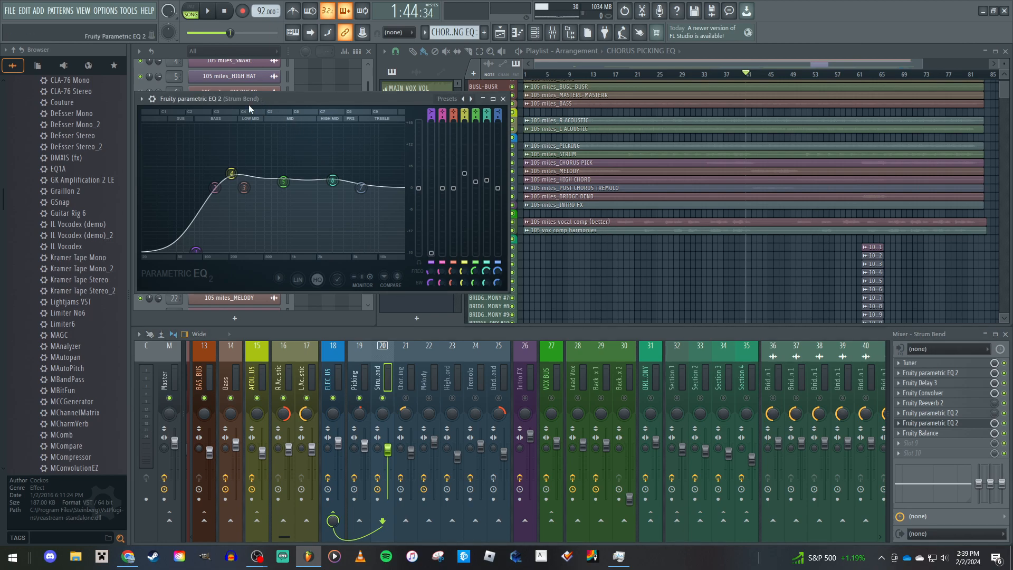
pyautogui.click(504, 100)
# Compare the effect chains of the Picking and Strum Bend tracks, switching between them
pyautogui.click(366, 372)
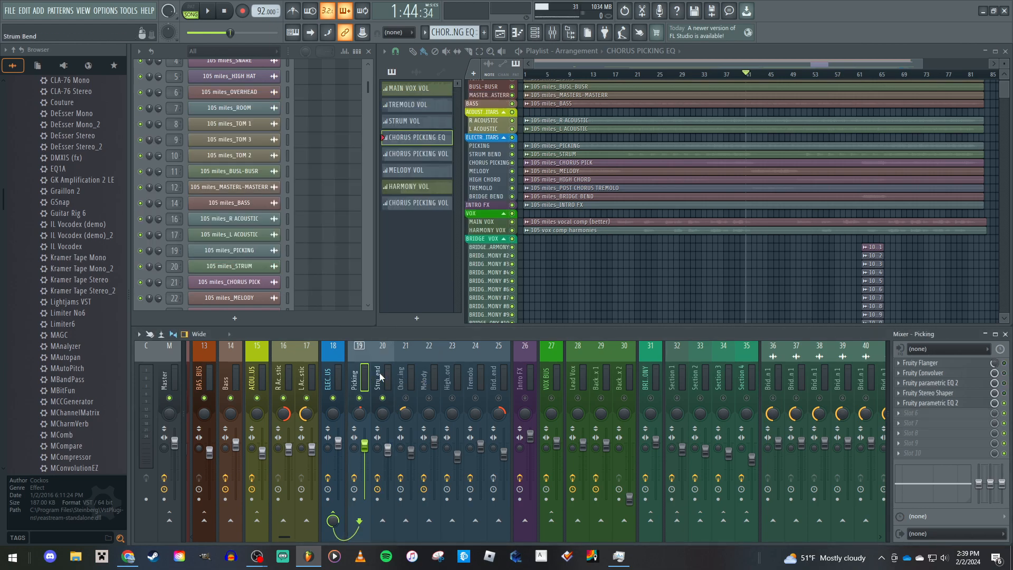
pyautogui.click(379, 373)
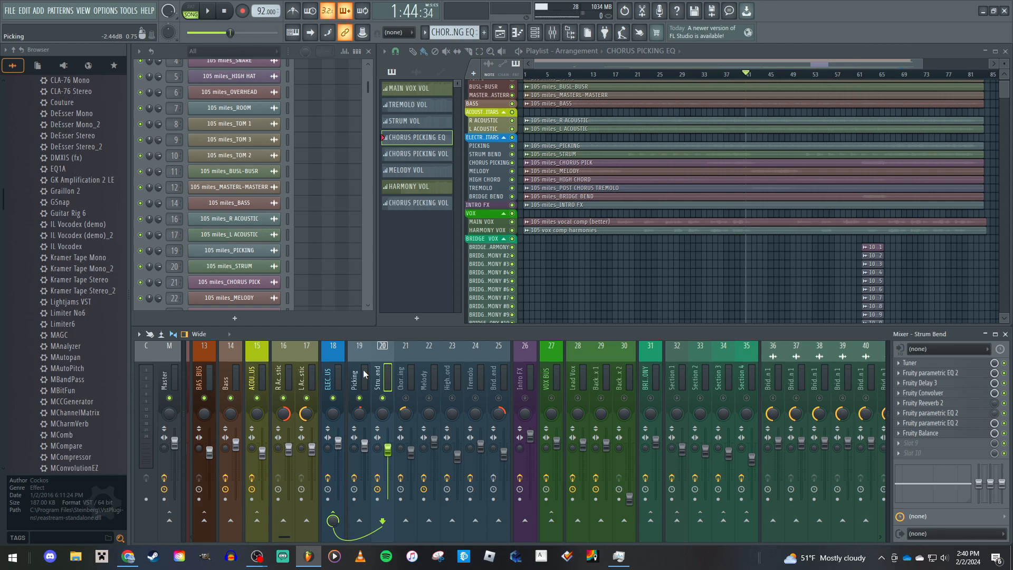
pyautogui.click(363, 369)
pyautogui.click(379, 373)
pyautogui.click(360, 373)
pyautogui.click(384, 382)
# Enable the Chorus Picking track and bring up its Fruity parametric EQ 2
pyautogui.click(410, 384)
pyautogui.click(407, 398)
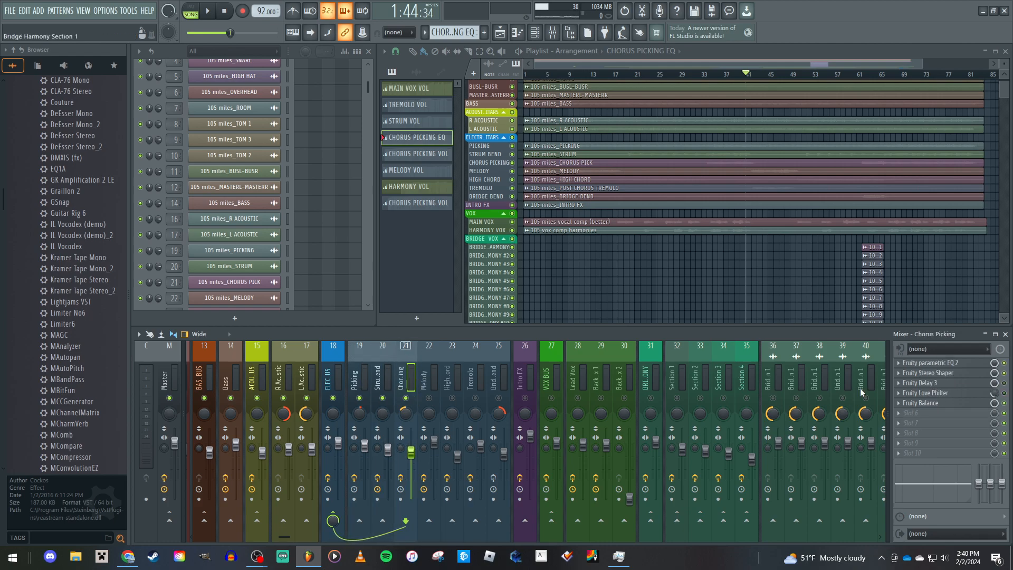
pyautogui.click(932, 364)
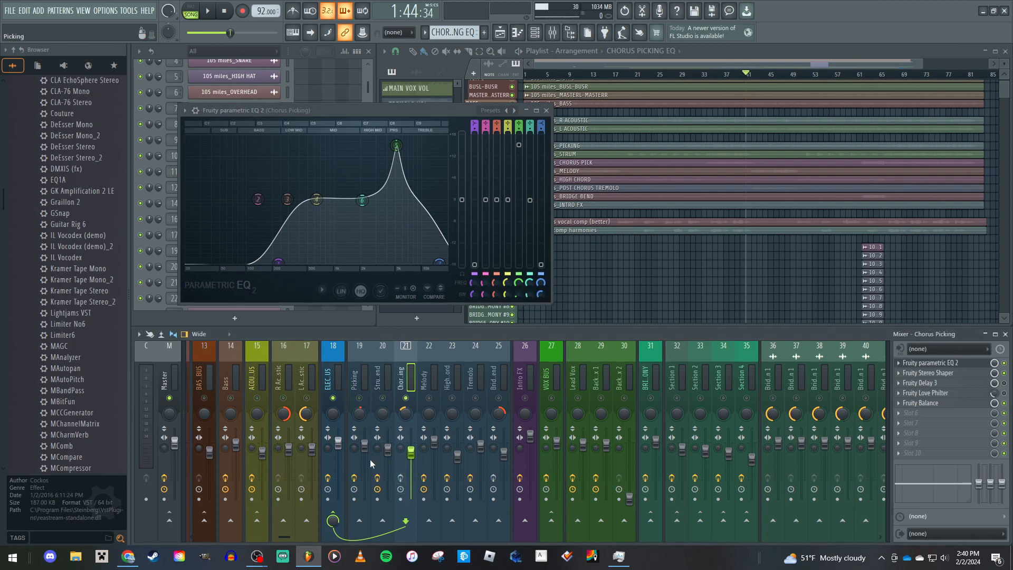
# Play the electric guitars from around bar 39, comparing the sound with Chorus Picking muted and unmuted
pyautogui.press('space')
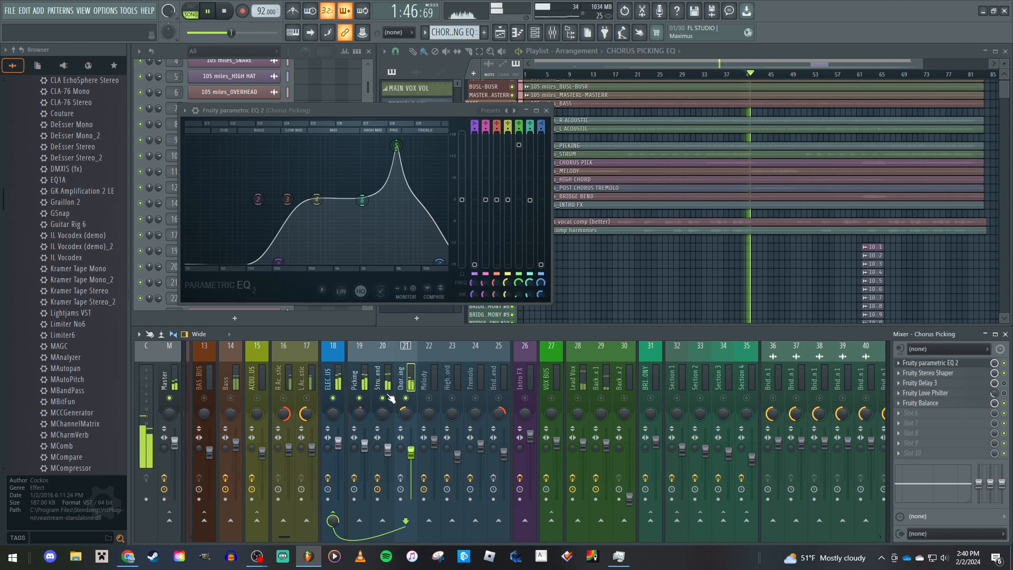
pyautogui.click(736, 76)
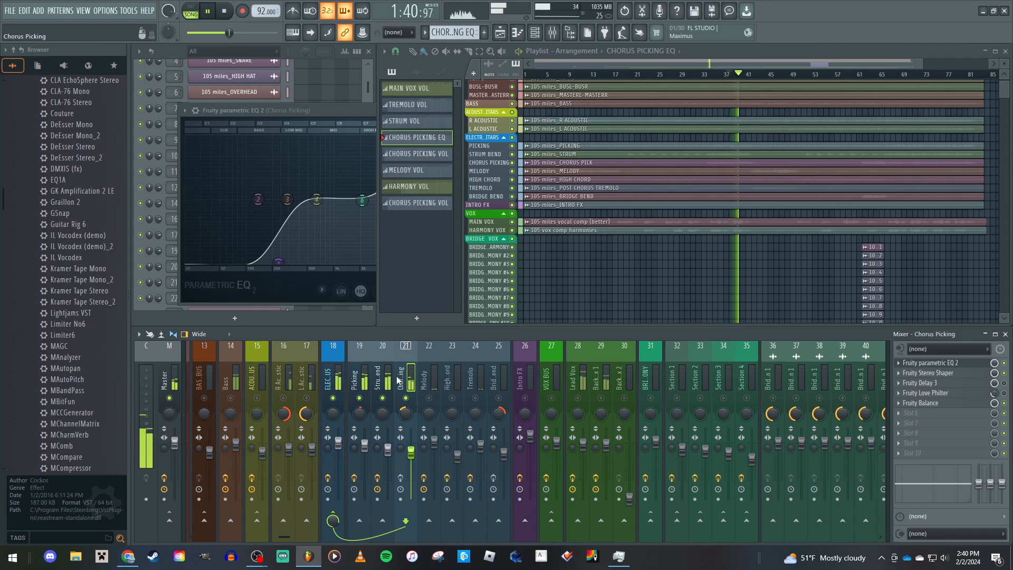
pyautogui.click(406, 398)
pyautogui.click(406, 398)
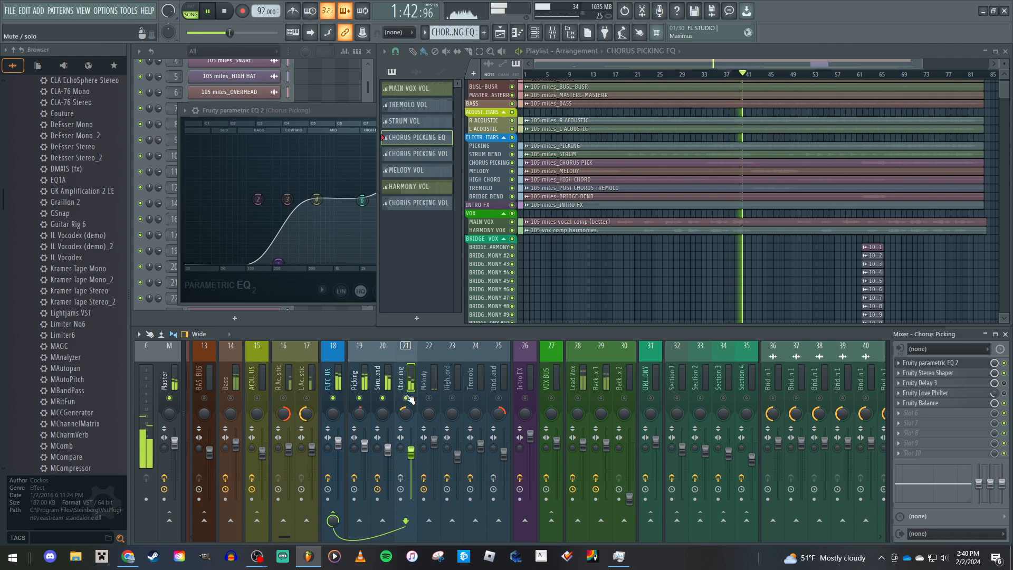
# Replay the section around bar 39 while watching the Chorus Picking EQ spectrum, then stop and close the EQ
pyautogui.click(339, 226)
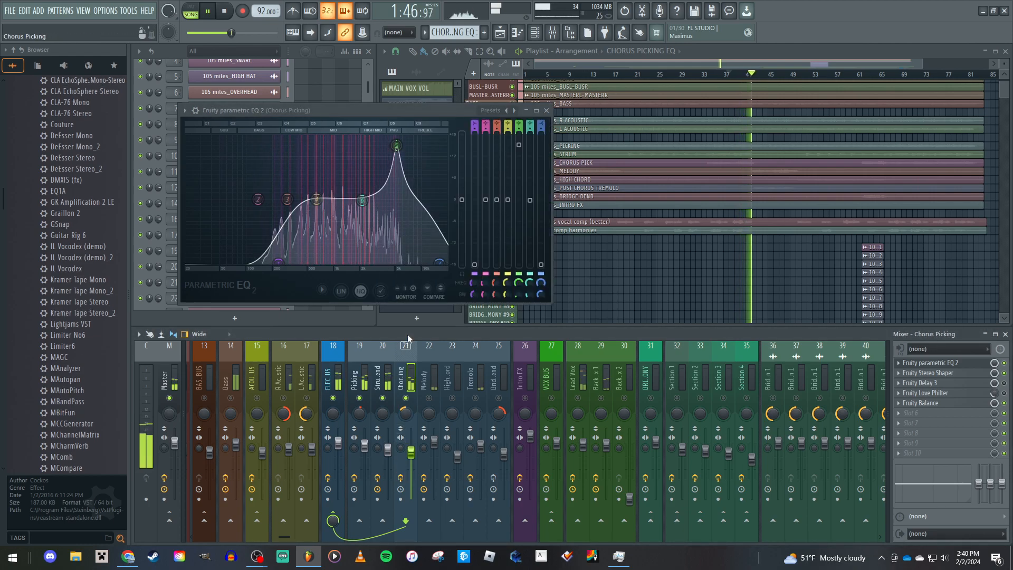
pyautogui.click(737, 74)
pyautogui.click(336, 112)
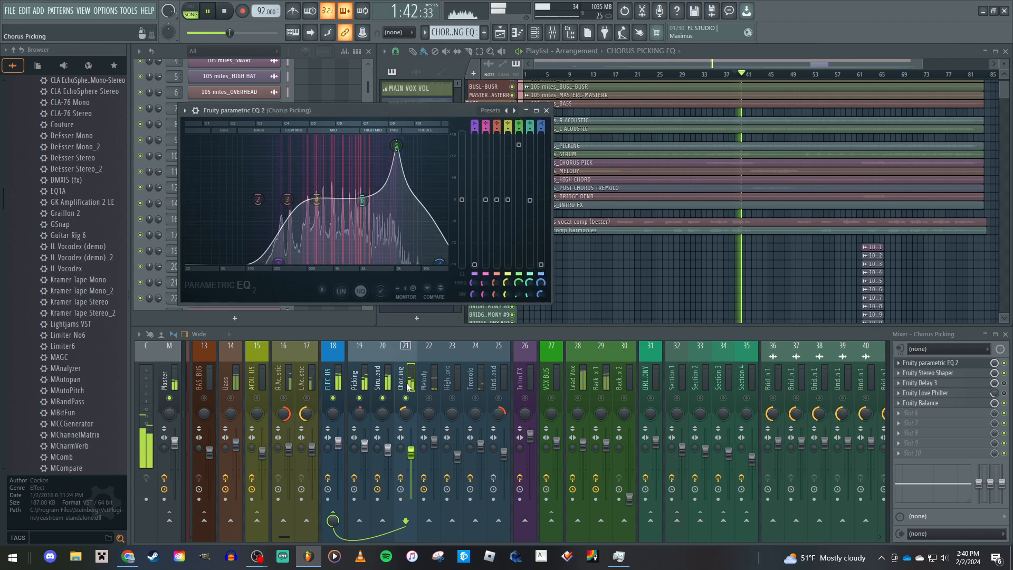
pyautogui.press('space')
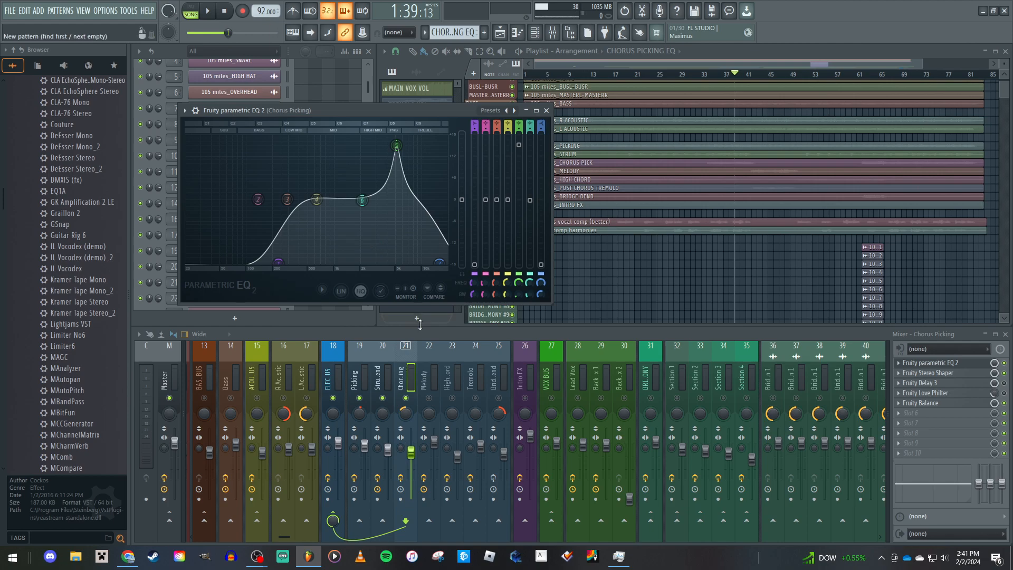
pyautogui.press('space')
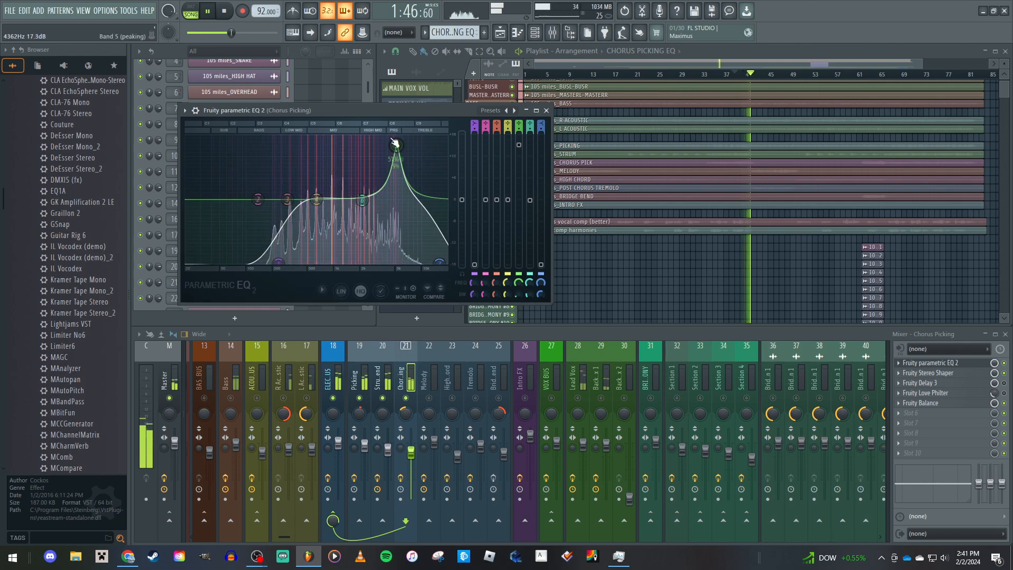
pyautogui.press('space')
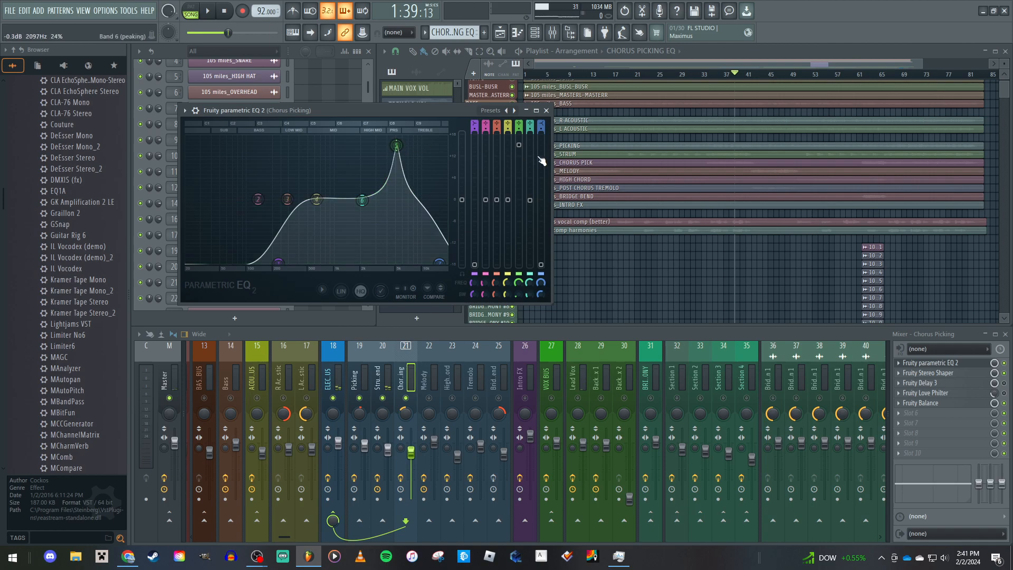
pyautogui.click(547, 110)
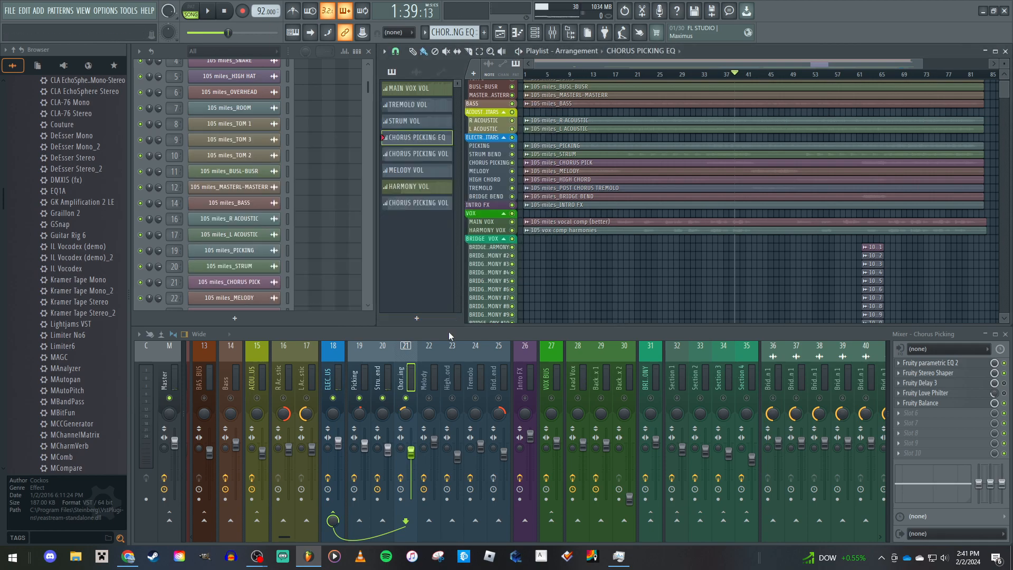
# Inspect the Melody track's effect chain and its Fruity parametric EQ 2 curve
pyautogui.click(424, 380)
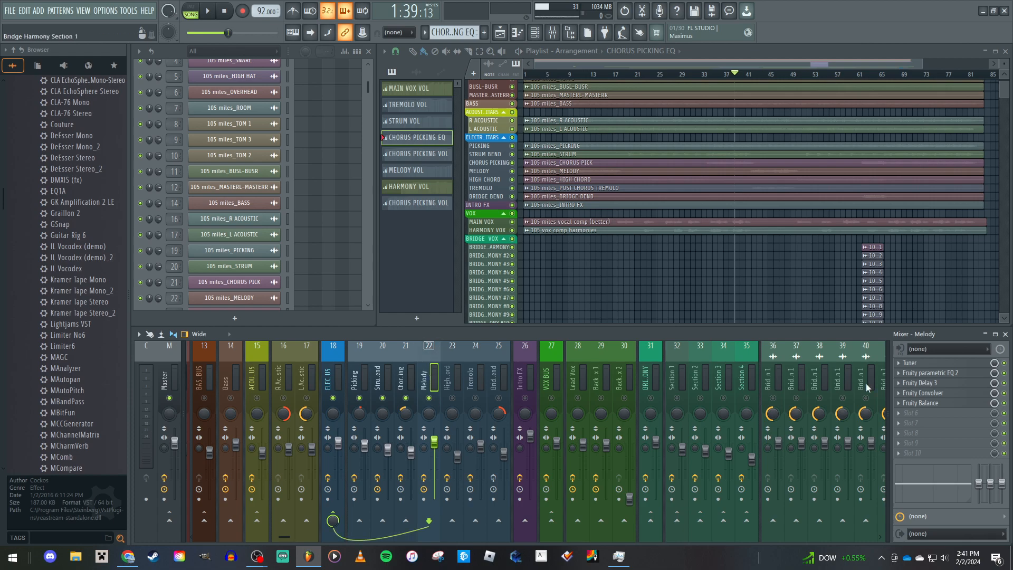
pyautogui.click(939, 373)
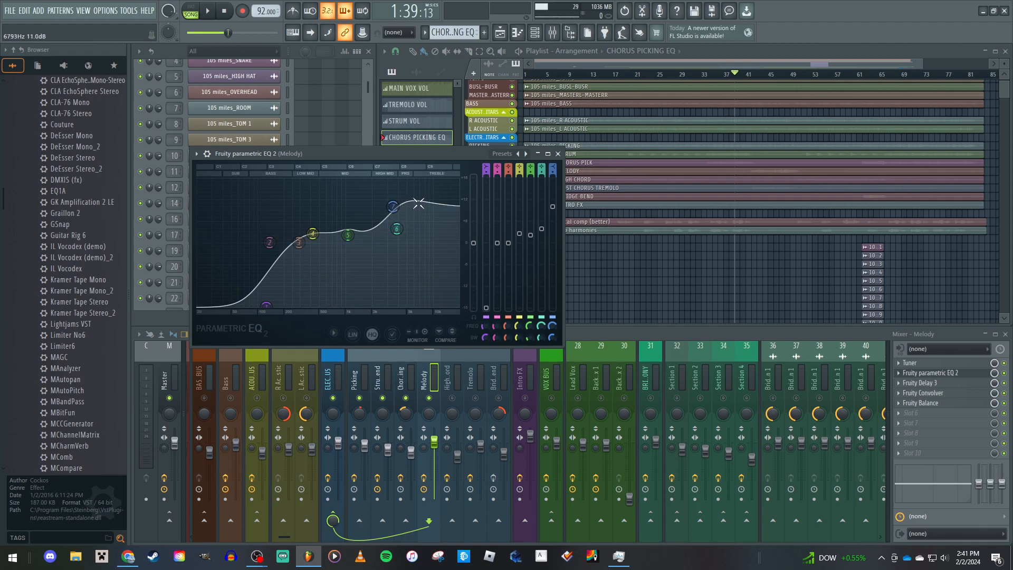
pyautogui.click(558, 153)
# Select the High Chord track and listen to it from about bar 25
pyautogui.click(455, 381)
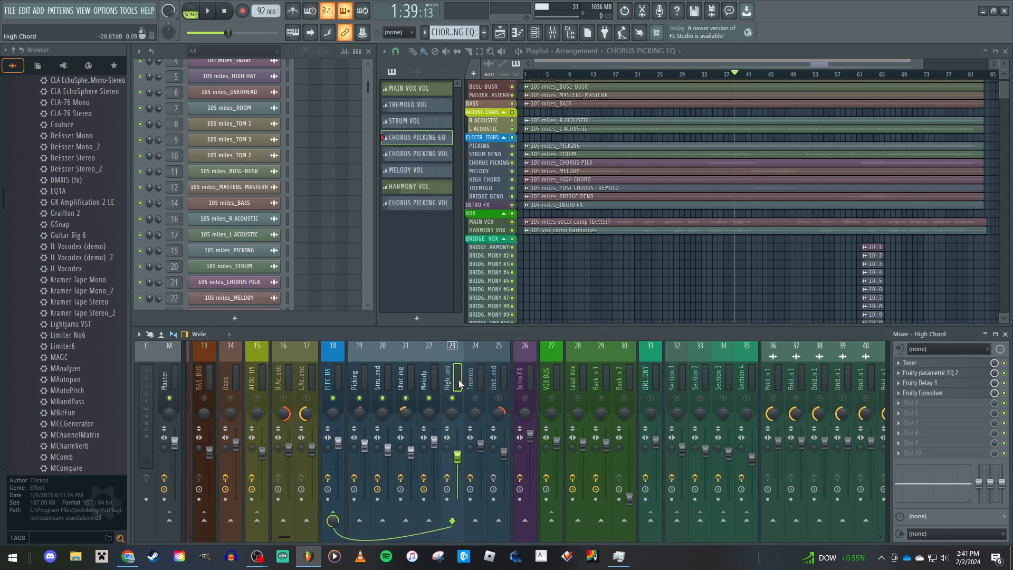
pyautogui.click(658, 79)
pyautogui.press('space')
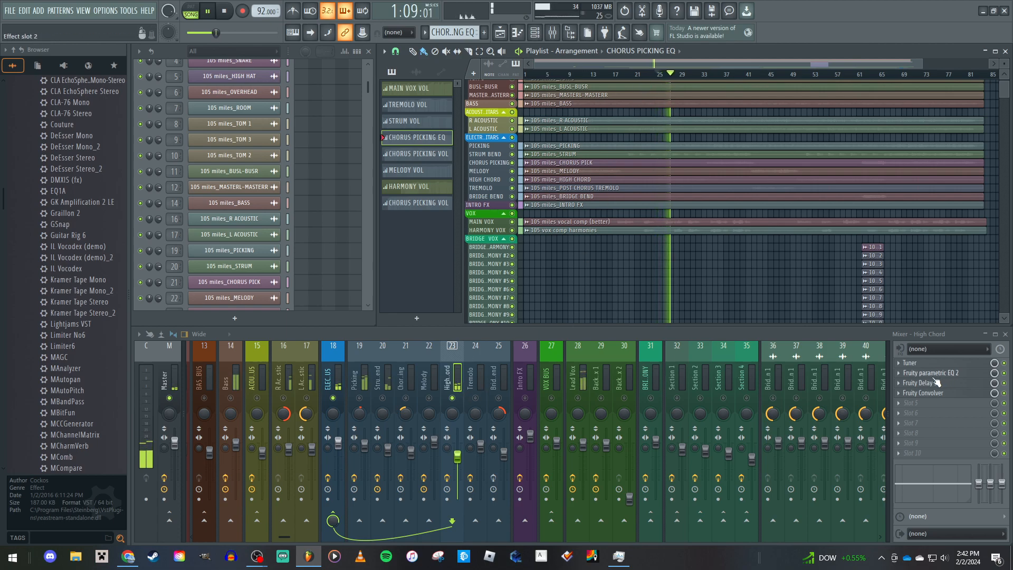
# Bring the other electric guitar tracks back in, compare them with High Chord muted and unmuted, and stop playback
pyautogui.click(350, 395)
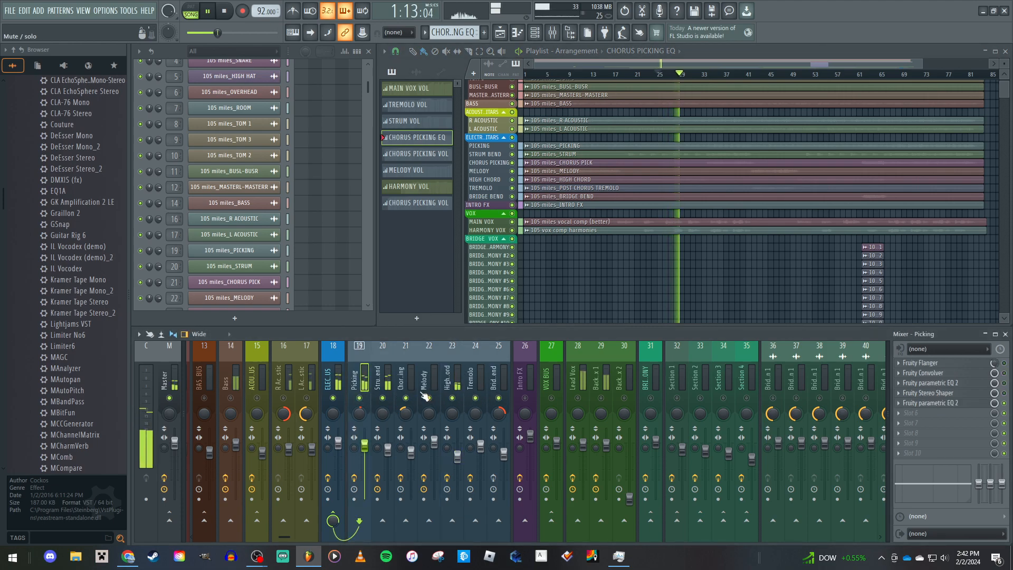
pyautogui.click(453, 398)
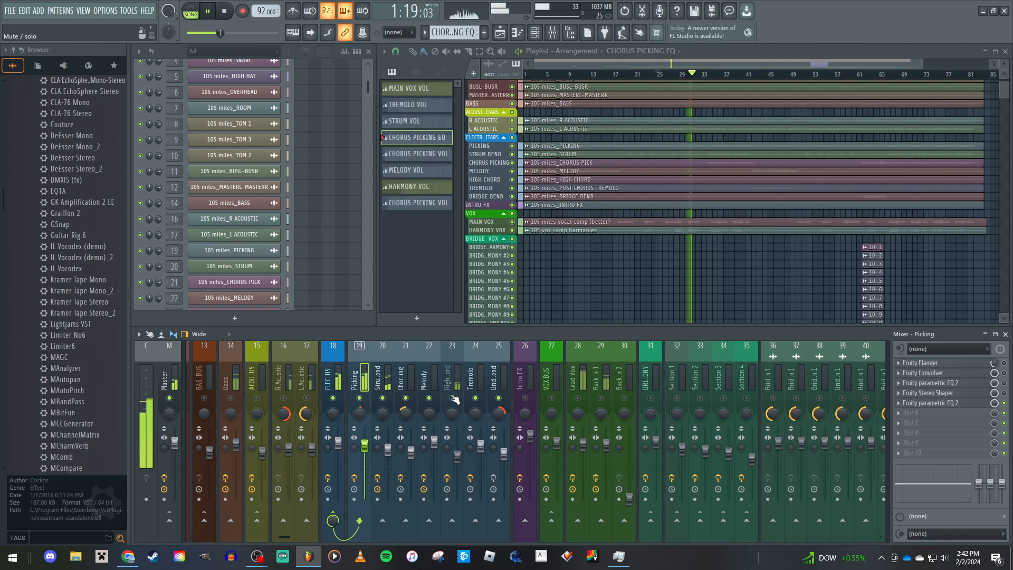
pyautogui.click(453, 398)
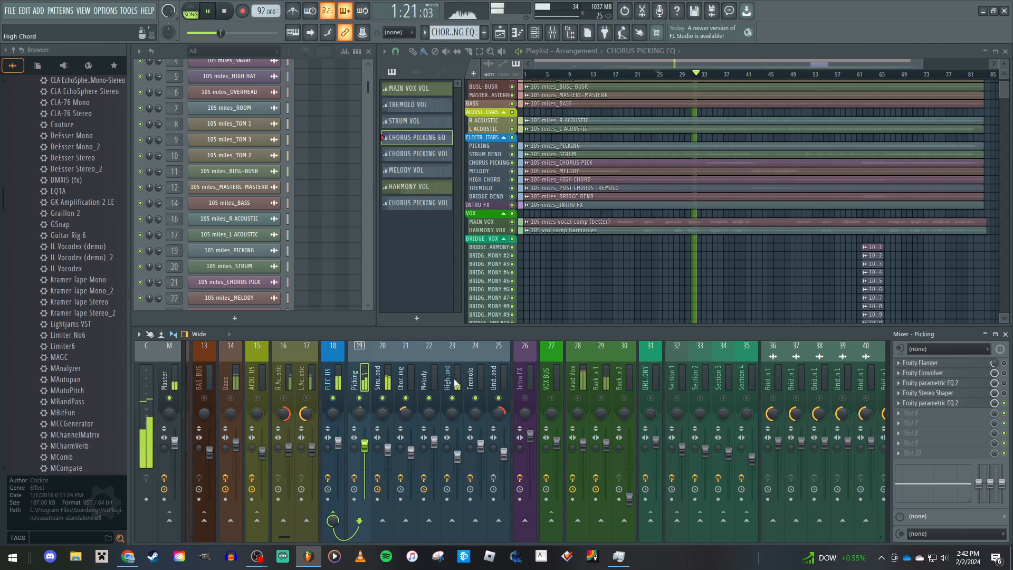
pyautogui.click(457, 381)
pyautogui.press('space')
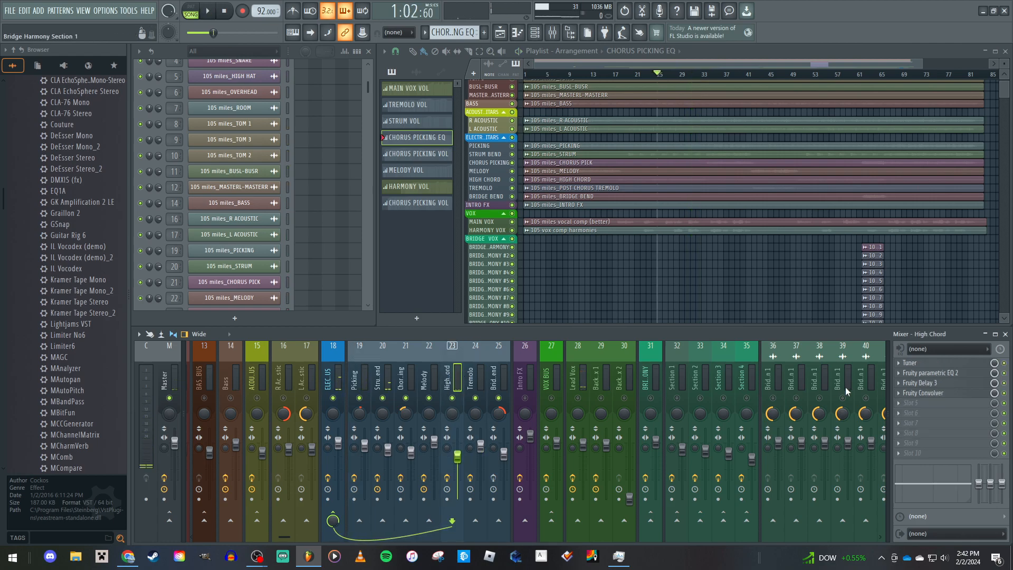
# Inspect the peaking boost in the High Chord track's Fruity parametric EQ 2 and close it
pyautogui.click(949, 379)
pyautogui.moveTo(417, 248); pyautogui.dragTo(390, 230)
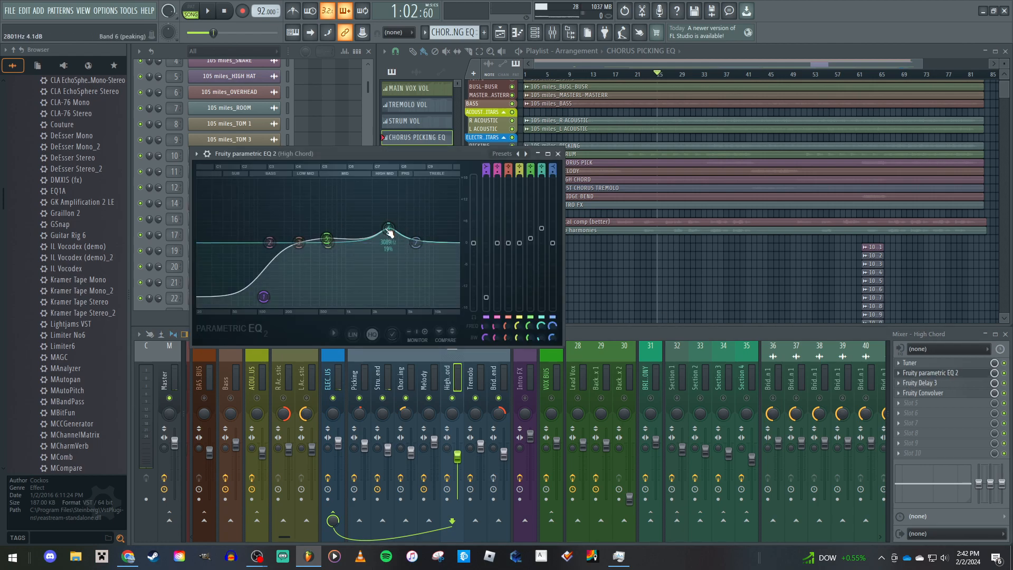
pyautogui.click(558, 154)
# Review the Tremolo track's effect chain and inspect its Fruity parametric EQ 2 curves
pyautogui.click(476, 376)
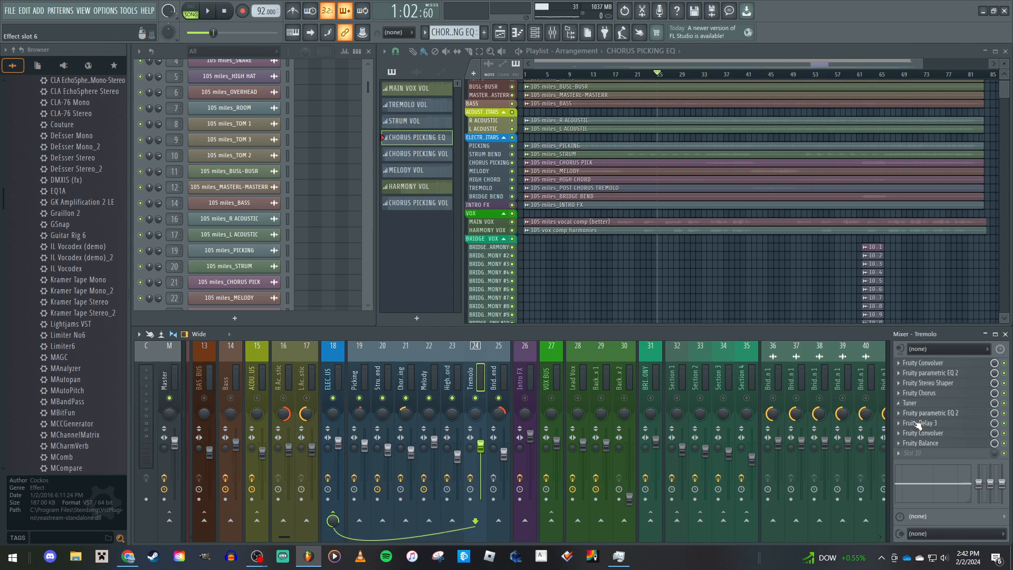
pyautogui.click(943, 417)
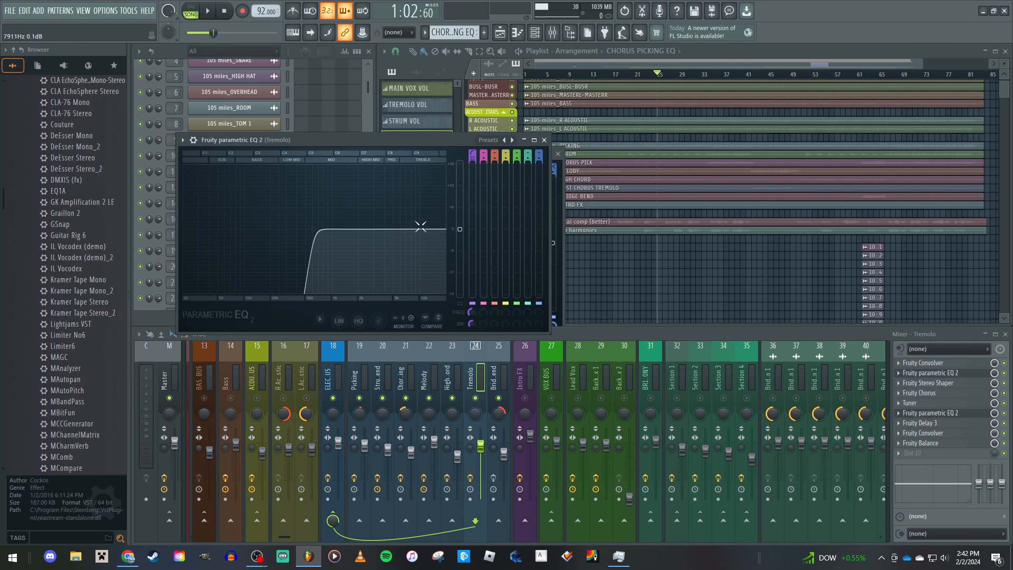
pyautogui.click(545, 140)
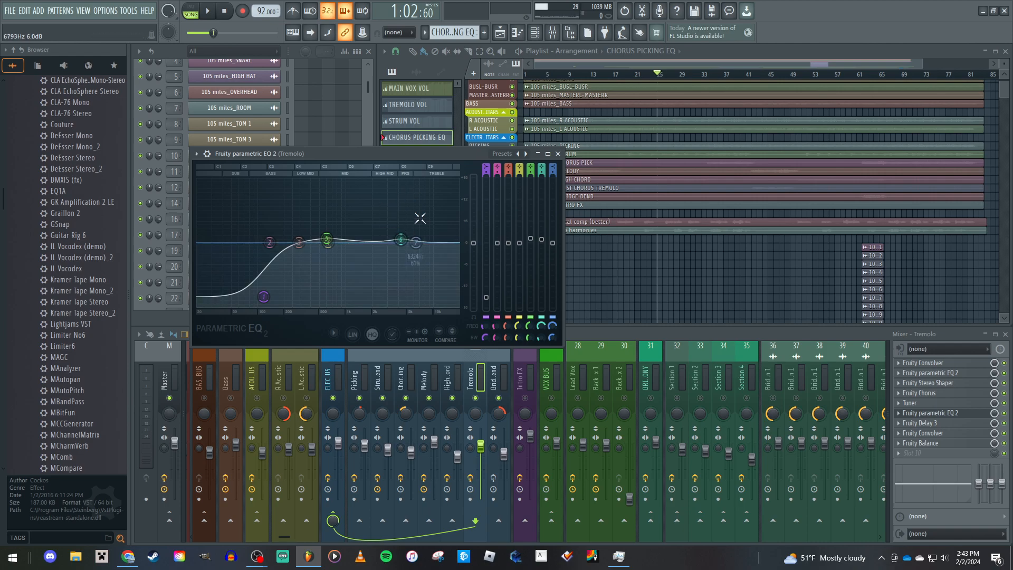
pyautogui.click(558, 153)
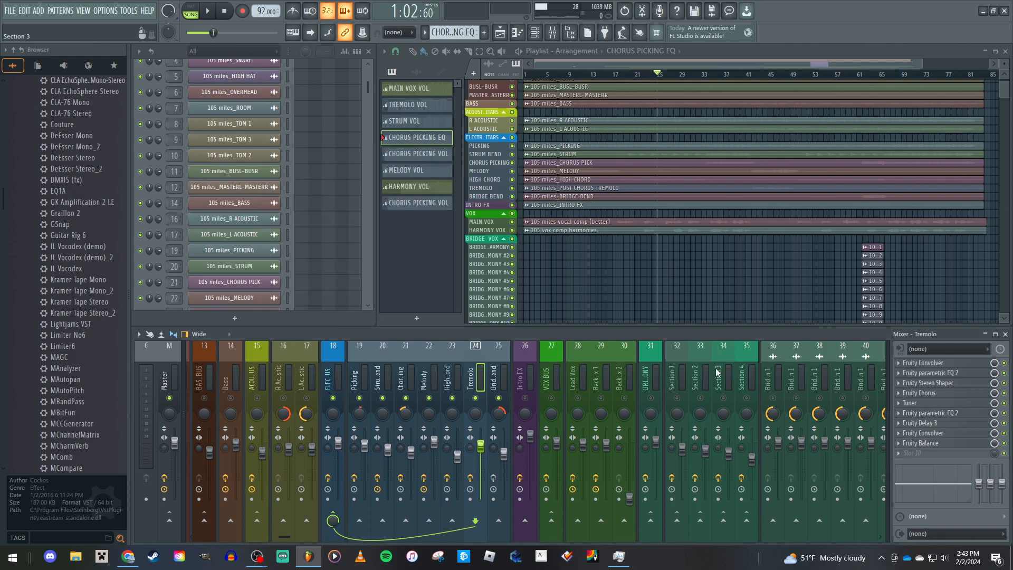
# Inspect the Bridge Bend track's effect chain and its Fruity parametric EQ 2 curve
pyautogui.click(502, 379)
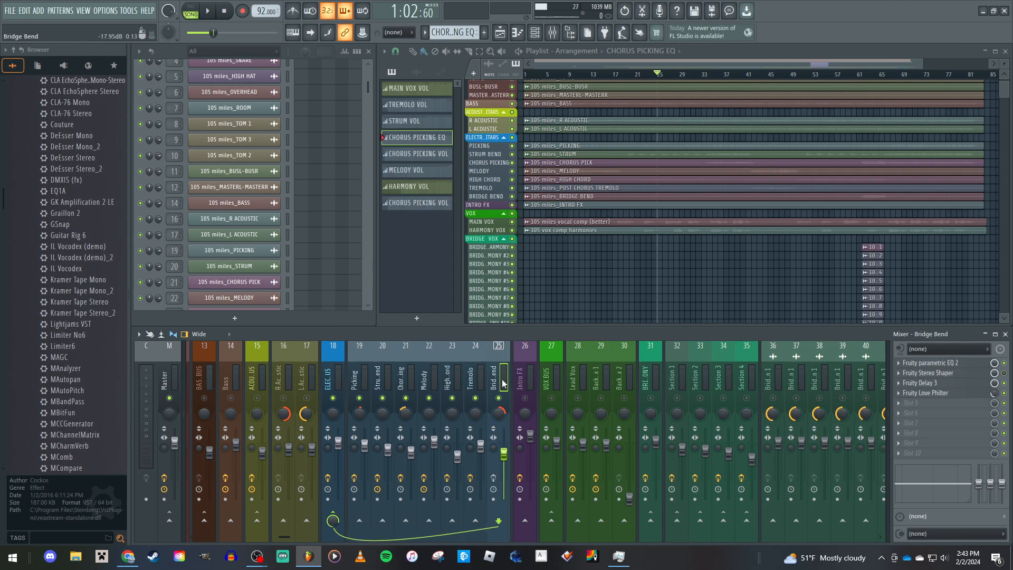
pyautogui.click(956, 363)
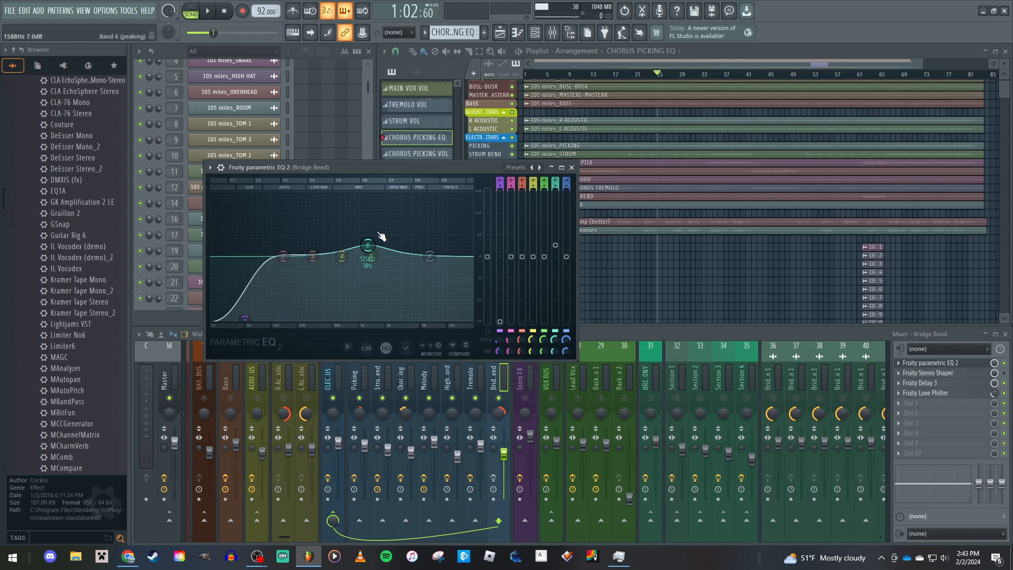
pyautogui.click(571, 167)
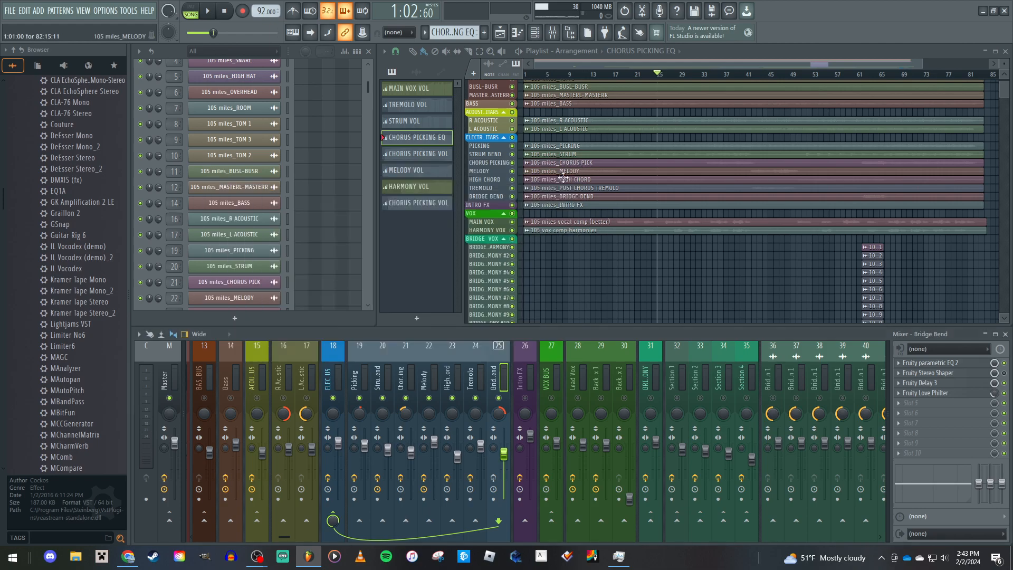
# Review and compare the effect chains of the Tremolo, High Chord, Melody, Picking and Strum Bend guitar tracks
pyautogui.click(479, 378)
pyautogui.click(453, 378)
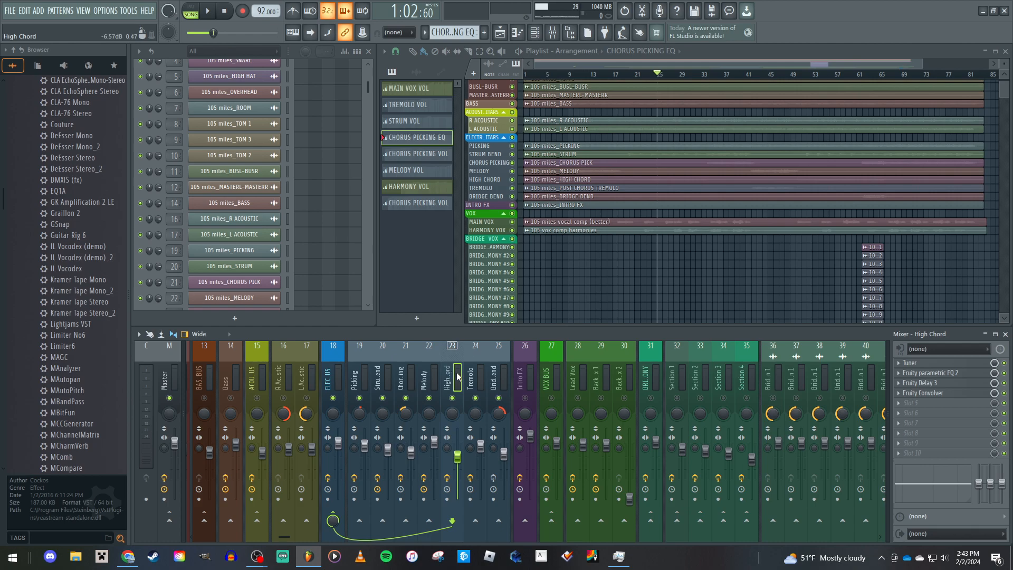
pyautogui.click(442, 373)
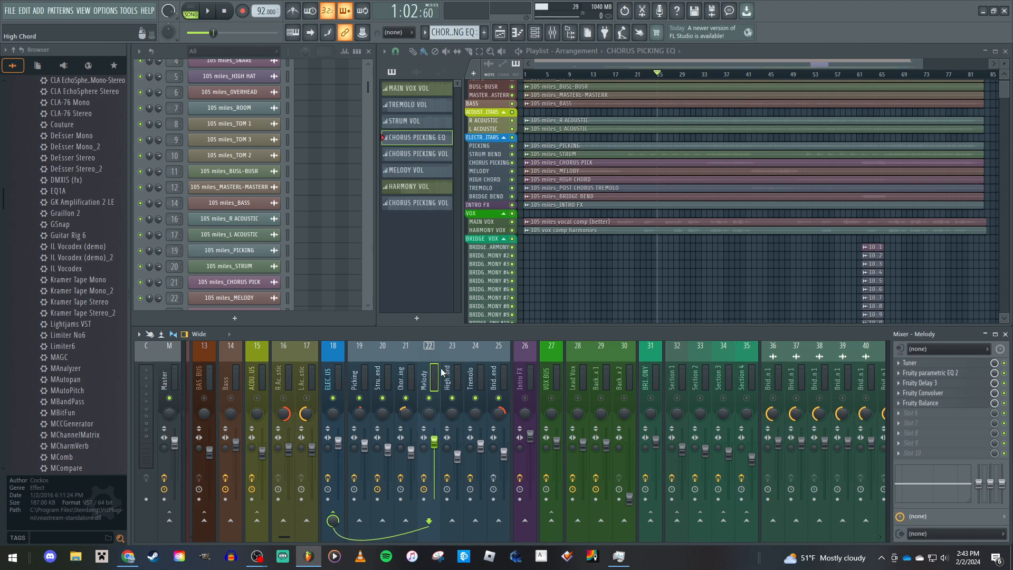
pyautogui.click(369, 375)
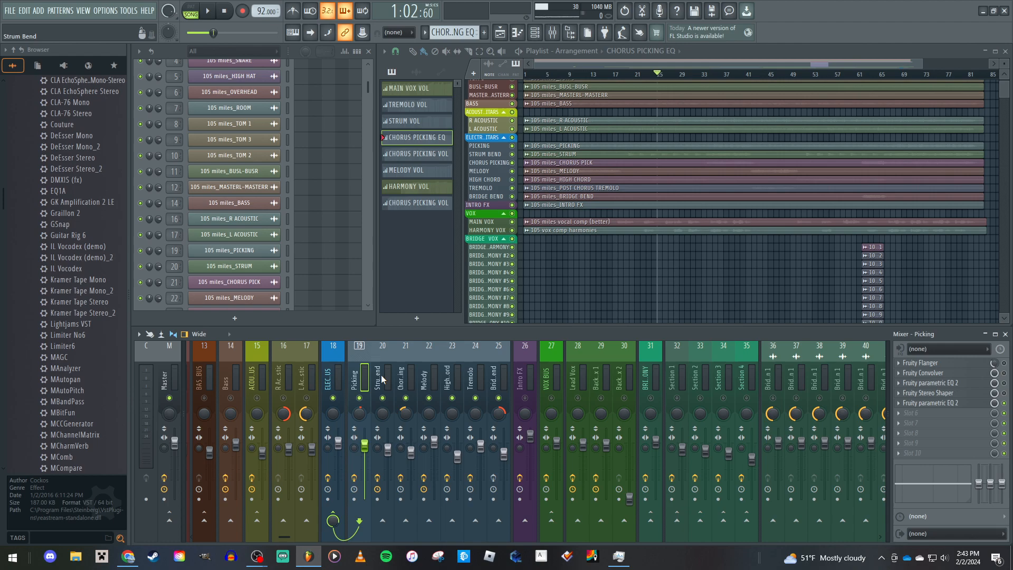
pyautogui.click(383, 379)
pyautogui.click(437, 373)
pyautogui.click(449, 374)
pyautogui.click(480, 372)
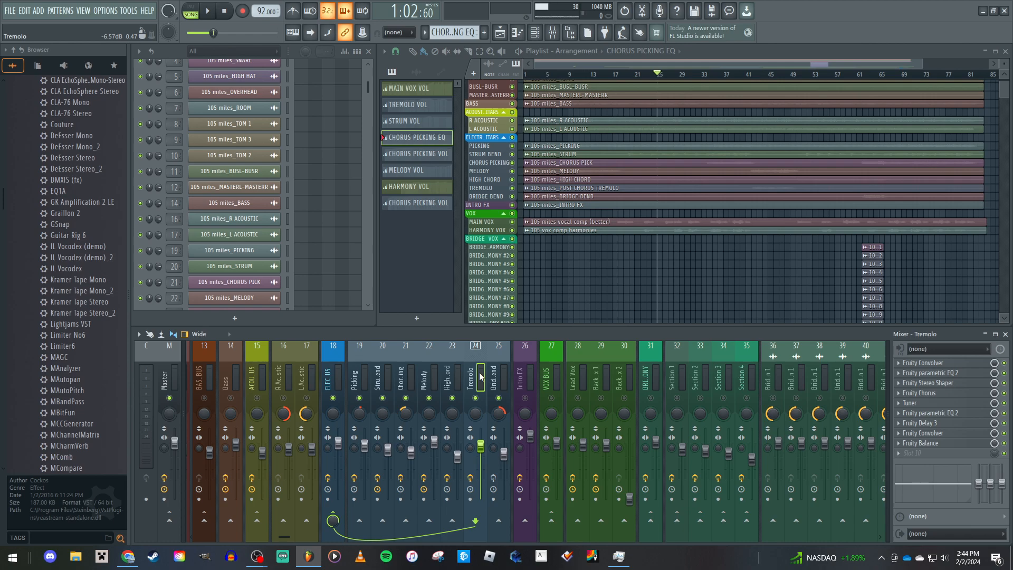
# Solo the BRIDGE HARMONY bus with its section tracks and move the playhead to the start of the bridge harmony clips
pyautogui.scroll(-4, 566, 366)
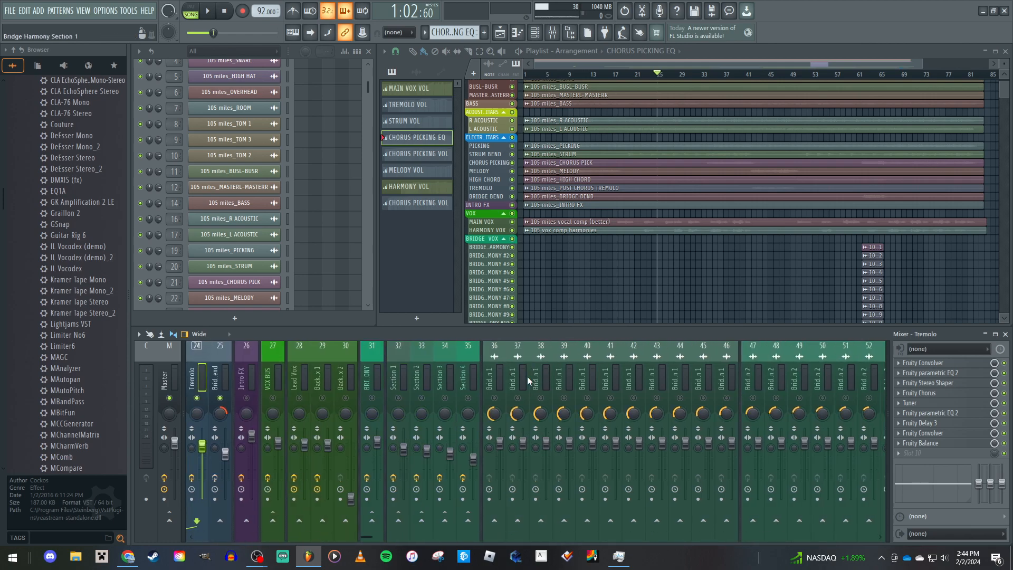
pyautogui.moveTo(407, 384); pyautogui.dragTo(468, 378)
pyautogui.click(372, 383)
pyautogui.click(395, 381)
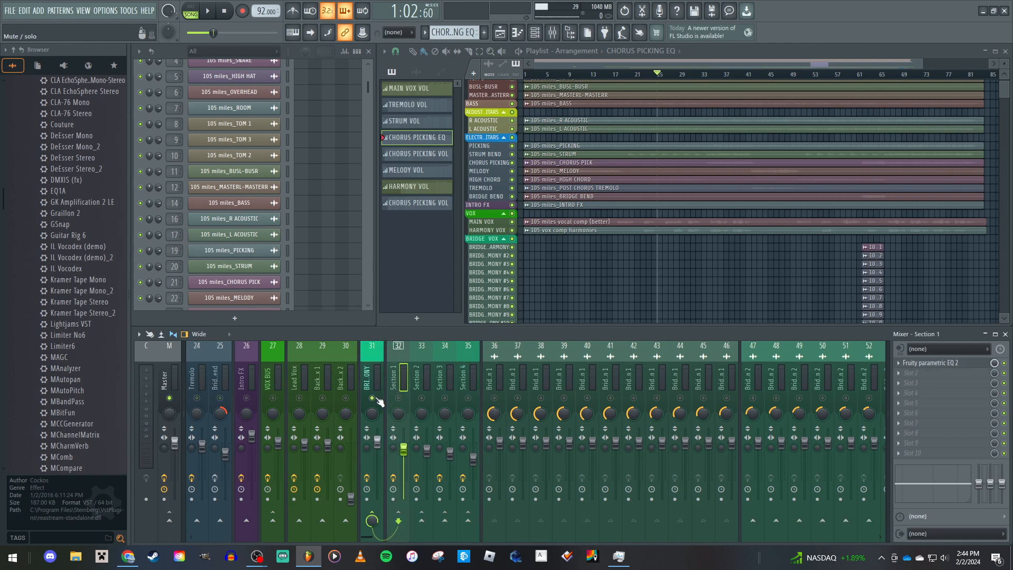
pyautogui.scroll(-3, 832, 129)
pyautogui.click(862, 74)
# Look through the stack of bridge harmony clips in the playlist down to BRIDGE HARMONY #39
pyautogui.scroll(-10, 848, 185)
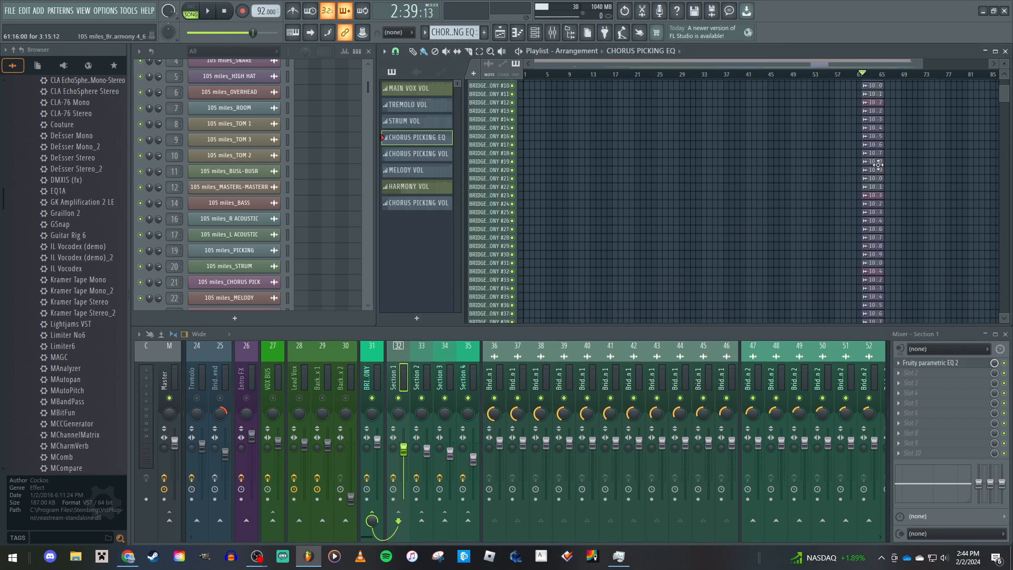
pyautogui.scroll(5, 791, 180)
pyautogui.scroll(-4, 720, 190)
pyautogui.scroll(-1, 530, 283)
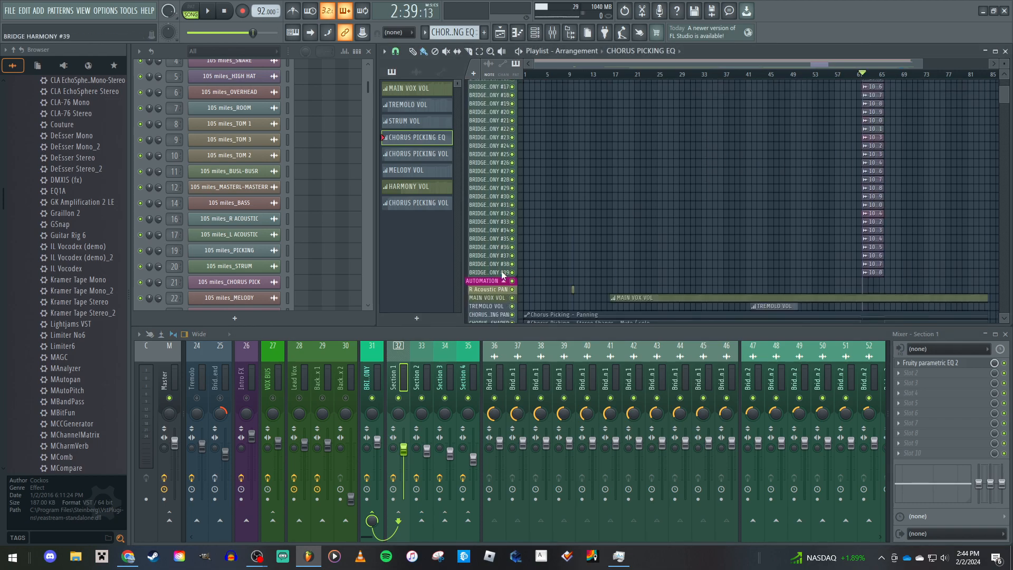
pyautogui.scroll(10, 708, 215)
# Play the soloed bridge harmonies from shortly before their clips begin, and stop playback after the clips end
pyautogui.press('space')
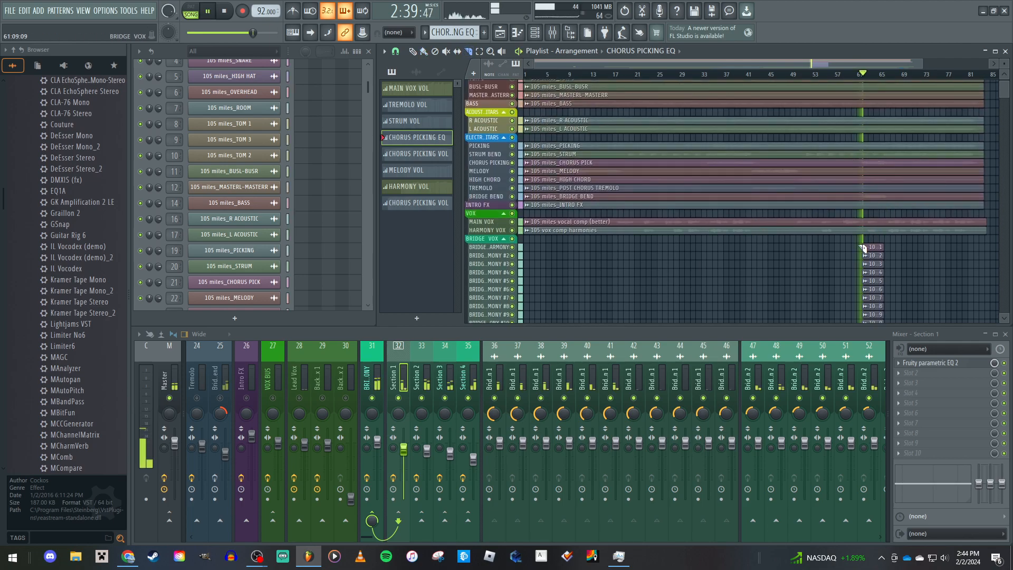
pyautogui.press('space')
pyautogui.scroll(5, 828, 84)
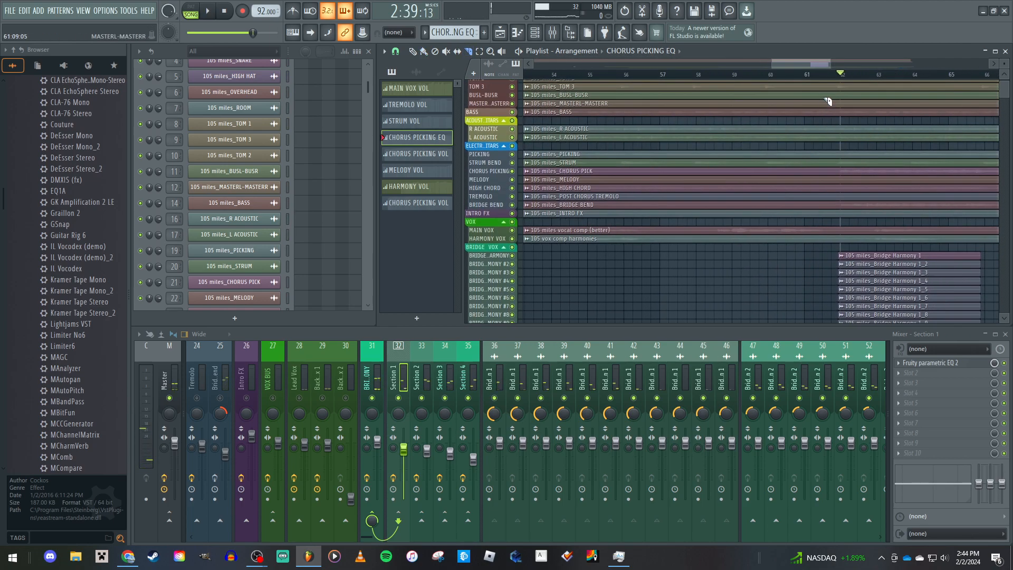
pyautogui.click(824, 76)
pyautogui.press('space')
pyautogui.moveTo(796, 280); pyautogui.dragTo(623, 175)
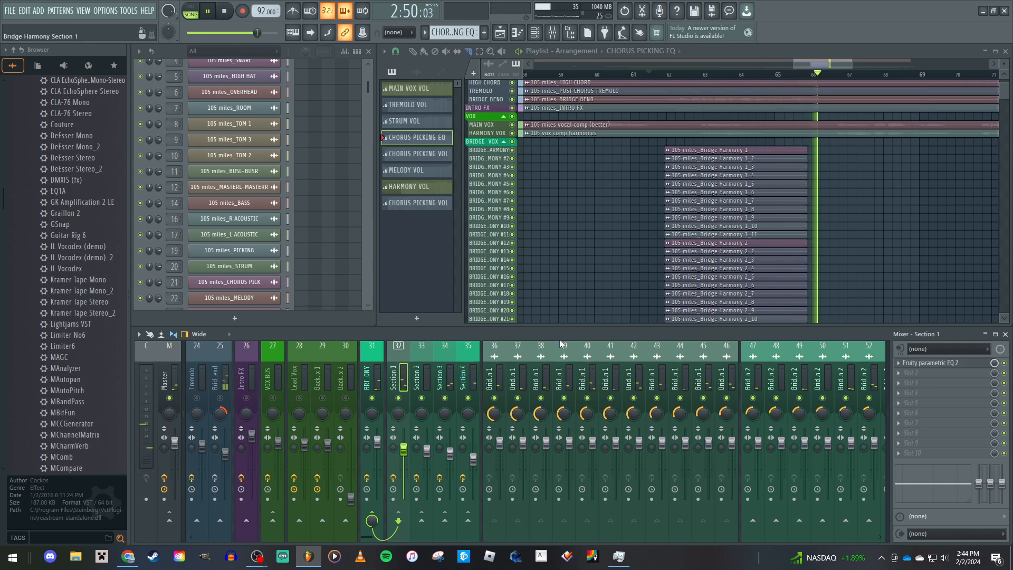
pyautogui.press('space')
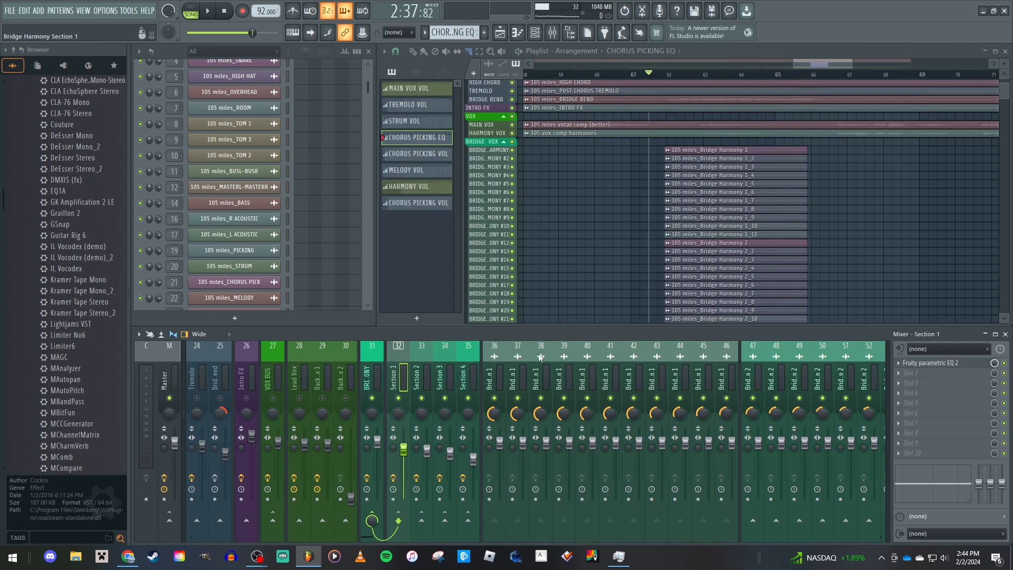
# Examine the panning of the individual bridge harmony mixer tracks across Sections 1 to 4
pyautogui.hscroll(5, 506, 379)
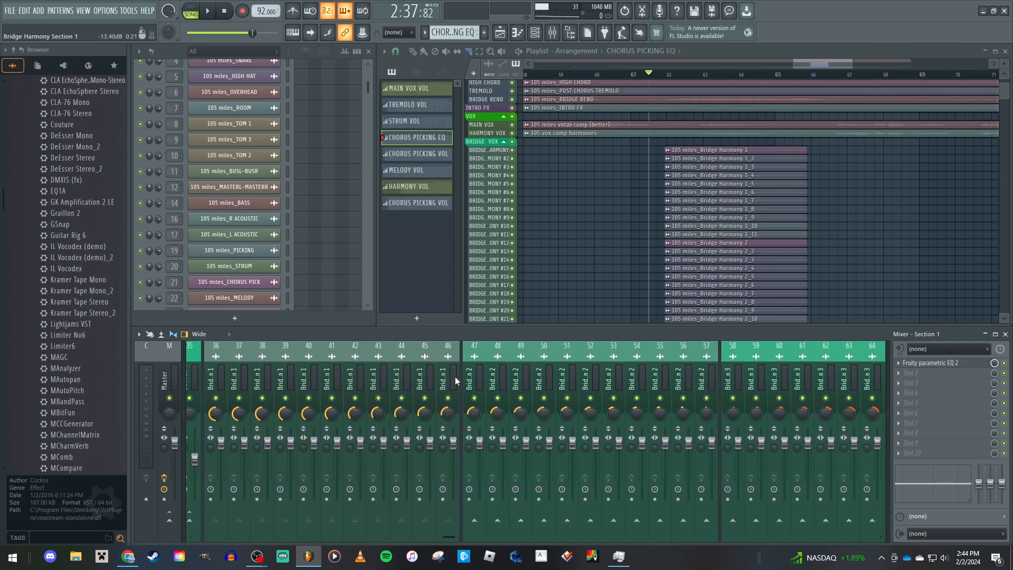
pyautogui.hscroll(6, 507, 398)
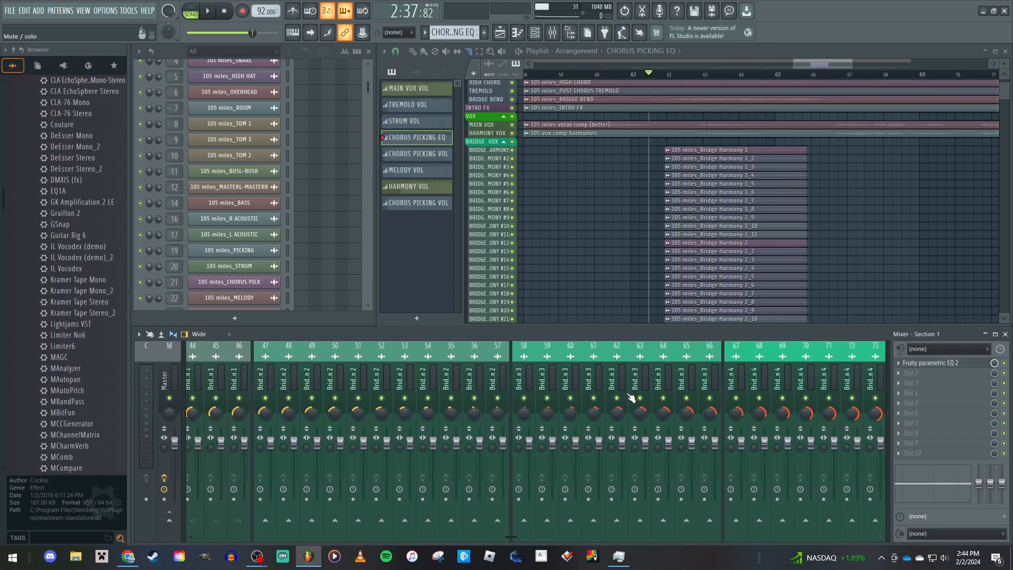
pyautogui.hscroll(-9, 582, 381)
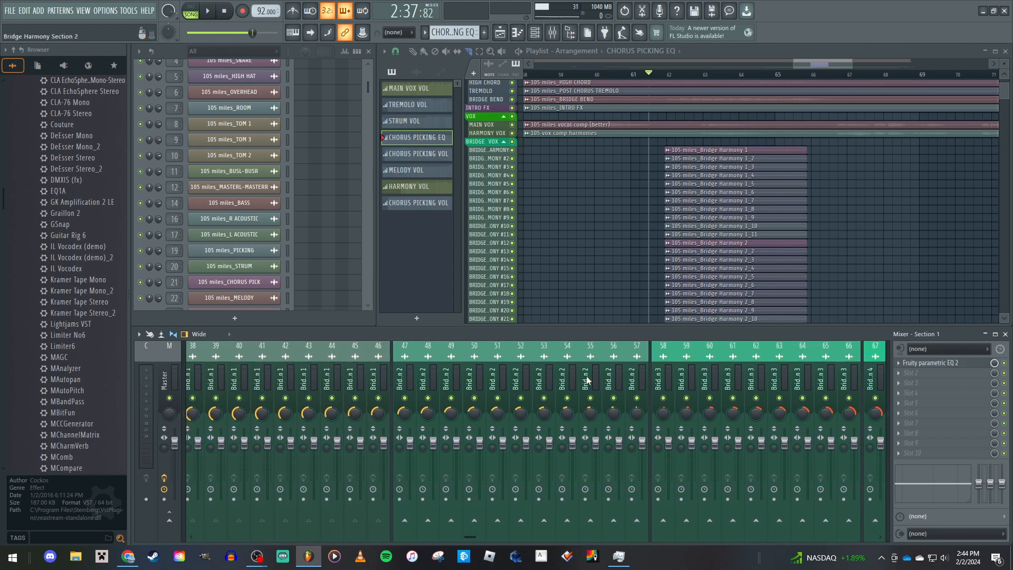
pyautogui.hscroll(9, 583, 382)
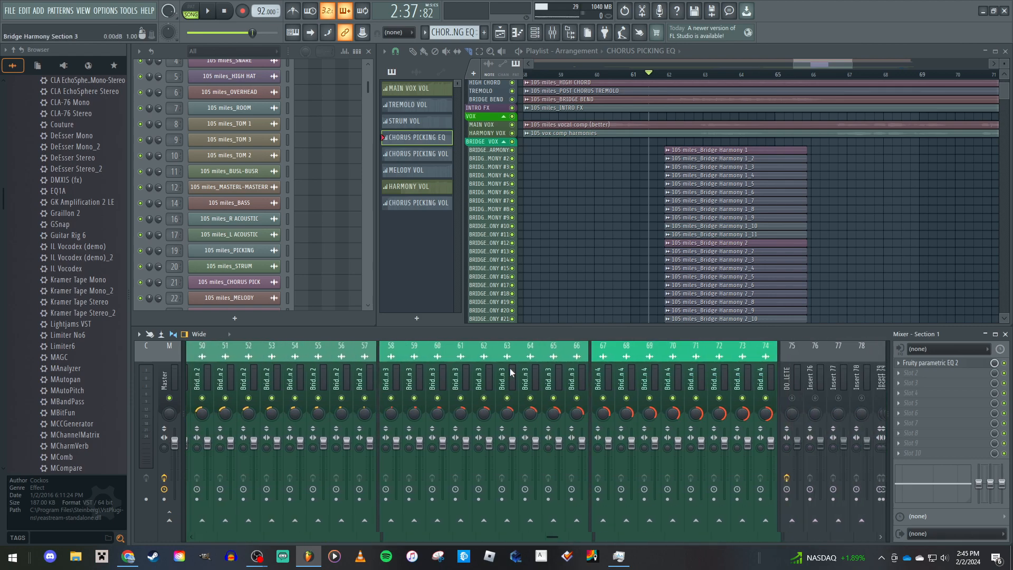
pyautogui.hscroll(-6, 628, 376)
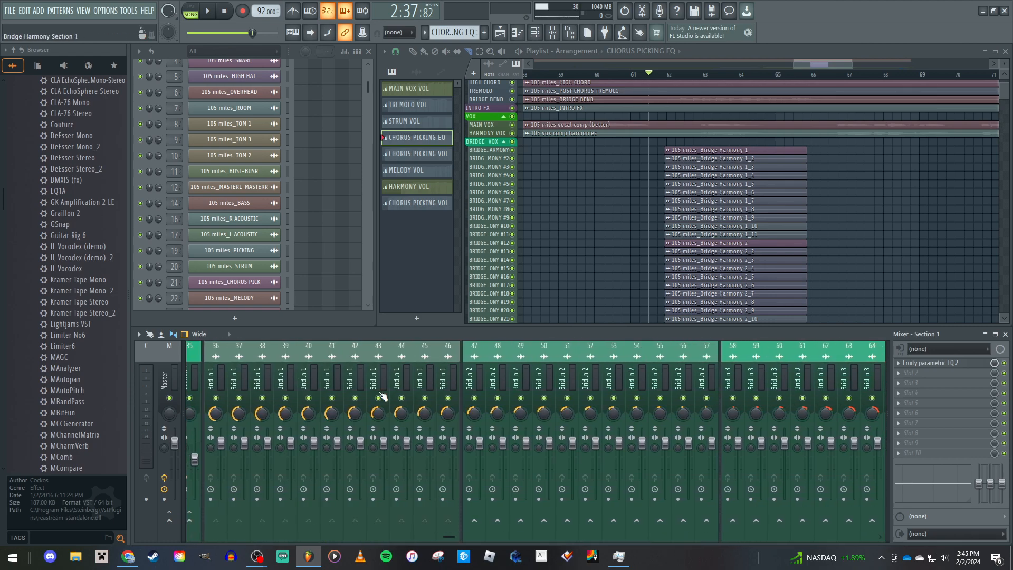
pyautogui.hscroll(-5, 413, 369)
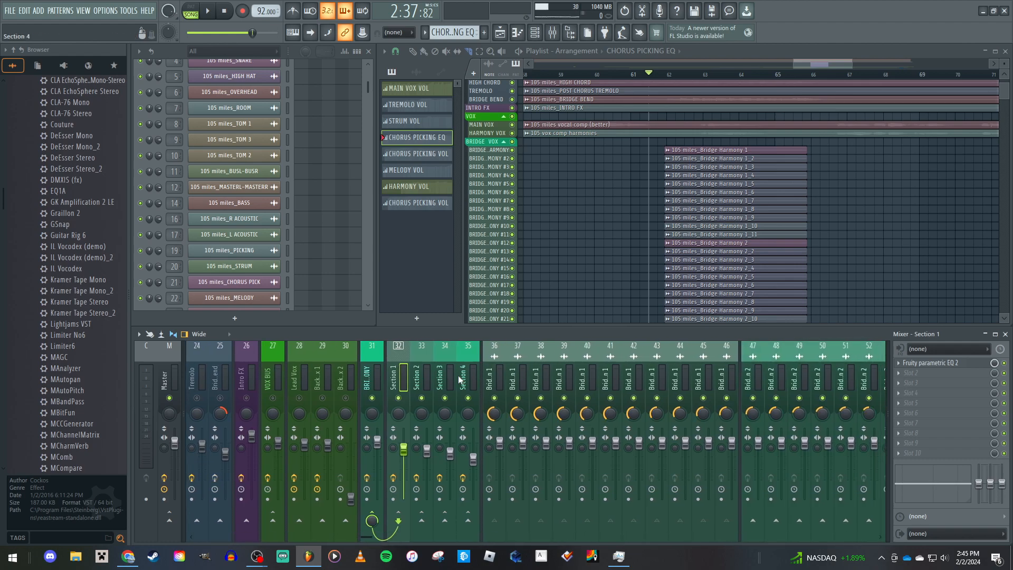
# Audition the bridge harmony section tracks by soloing them in turn through Section 4, and stop playback
pyautogui.press('space')
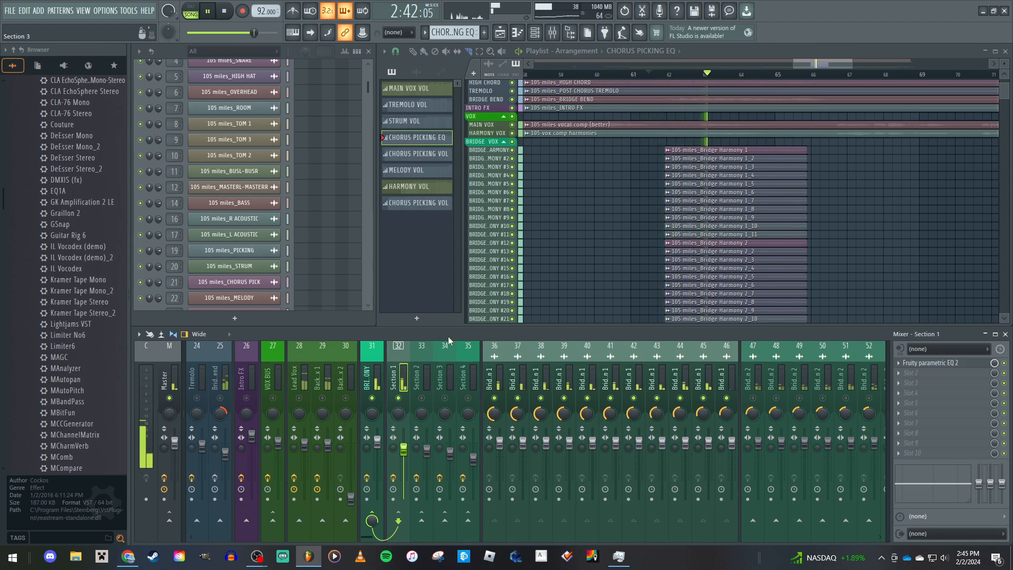
pyautogui.click(427, 393)
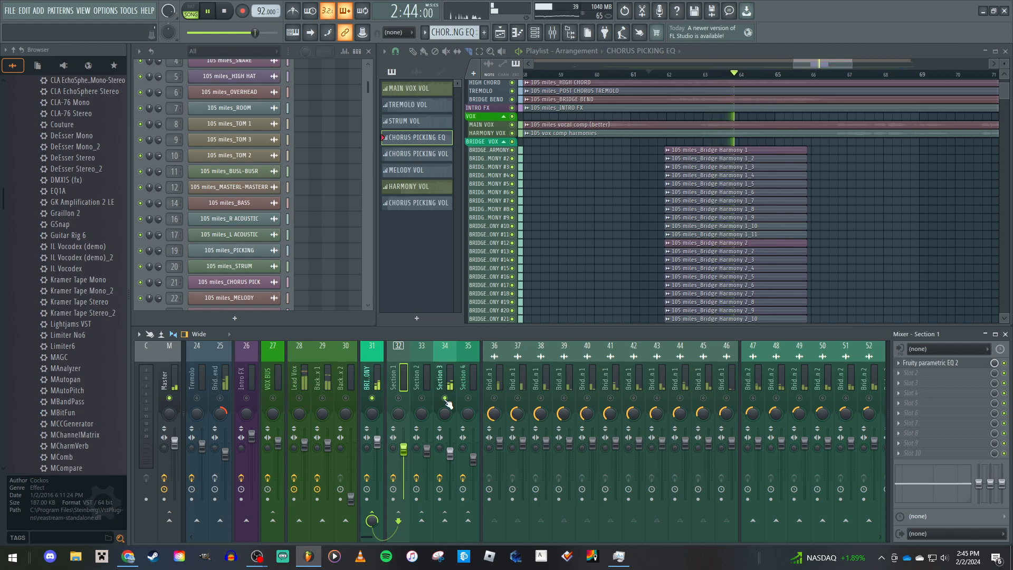
pyautogui.press('space')
pyautogui.click(468, 400)
pyautogui.press('space')
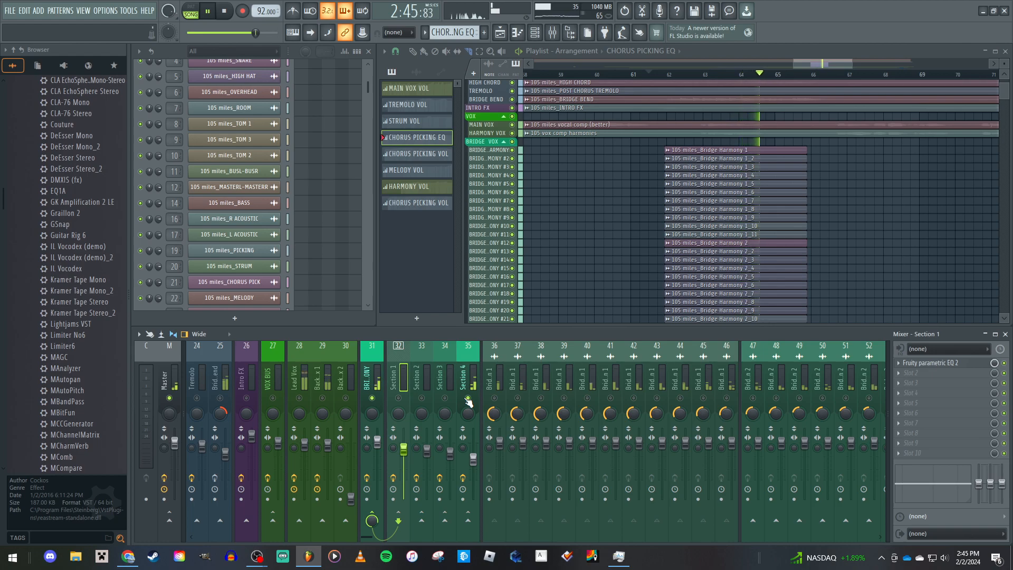
pyautogui.press('space')
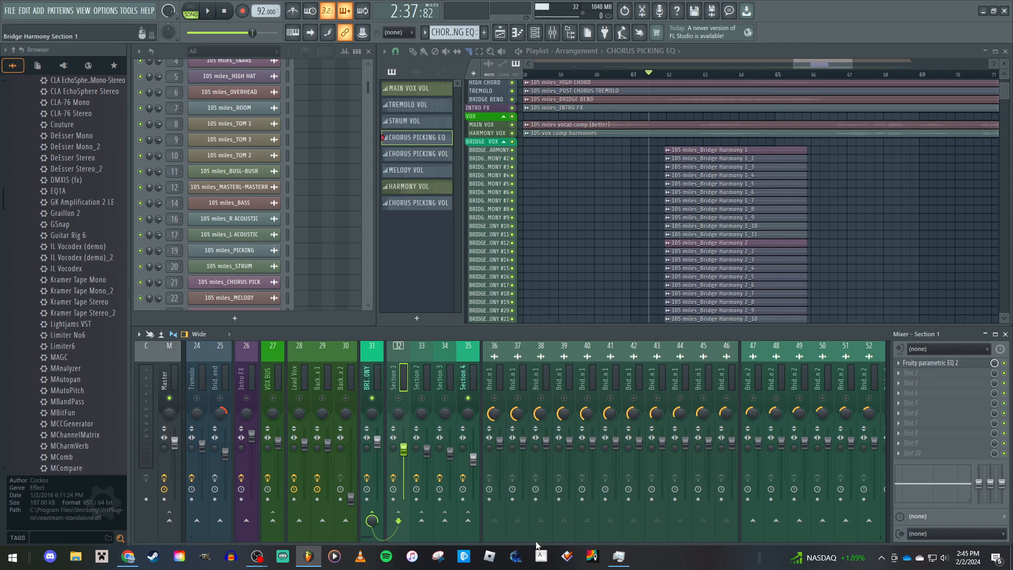
# Bring bridge harmony Section 3, Section 2 and Section 1 back in alongside Section 4
pyautogui.hscroll(5, 363, 381)
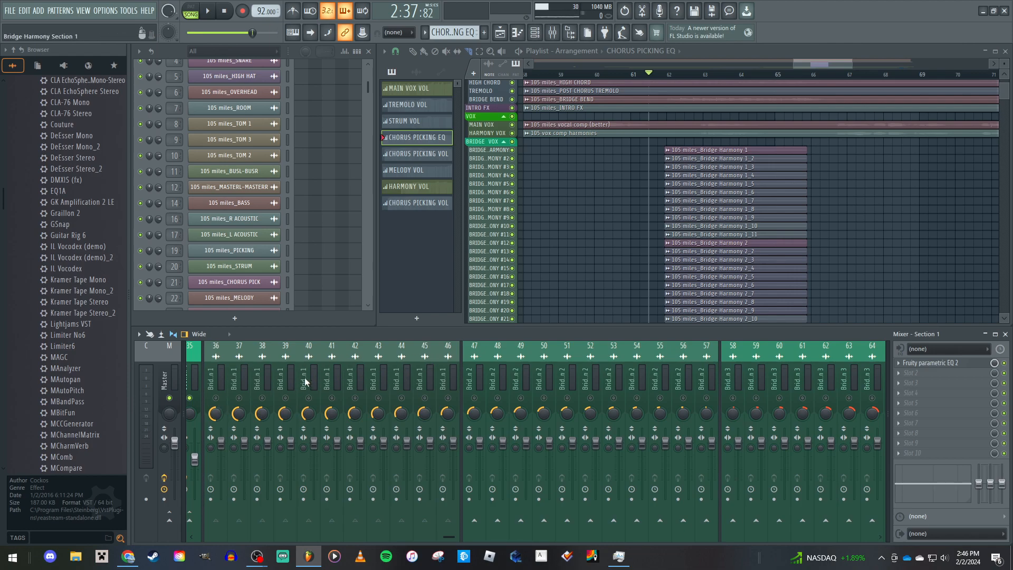
pyautogui.scroll(-3, 322, 360)
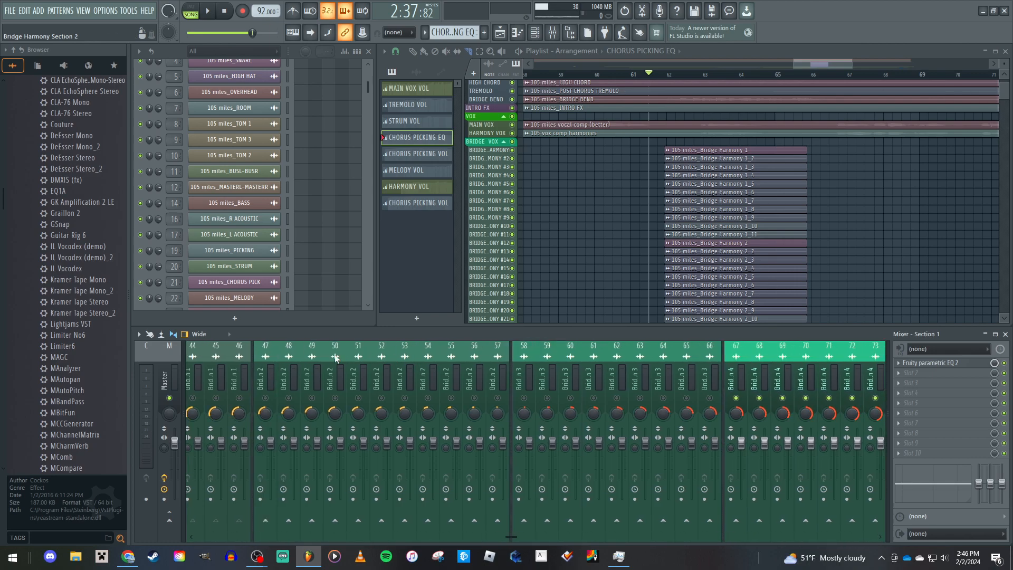
pyautogui.scroll(5, 448, 370)
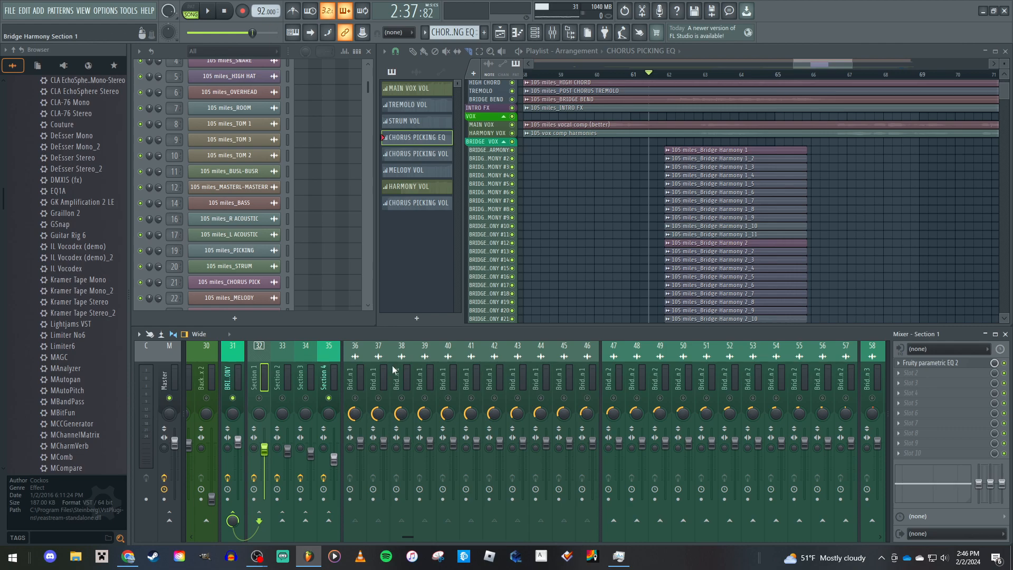
pyautogui.click(312, 398)
pyautogui.click(282, 397)
pyautogui.click(258, 397)
pyautogui.scroll(3, 286, 369)
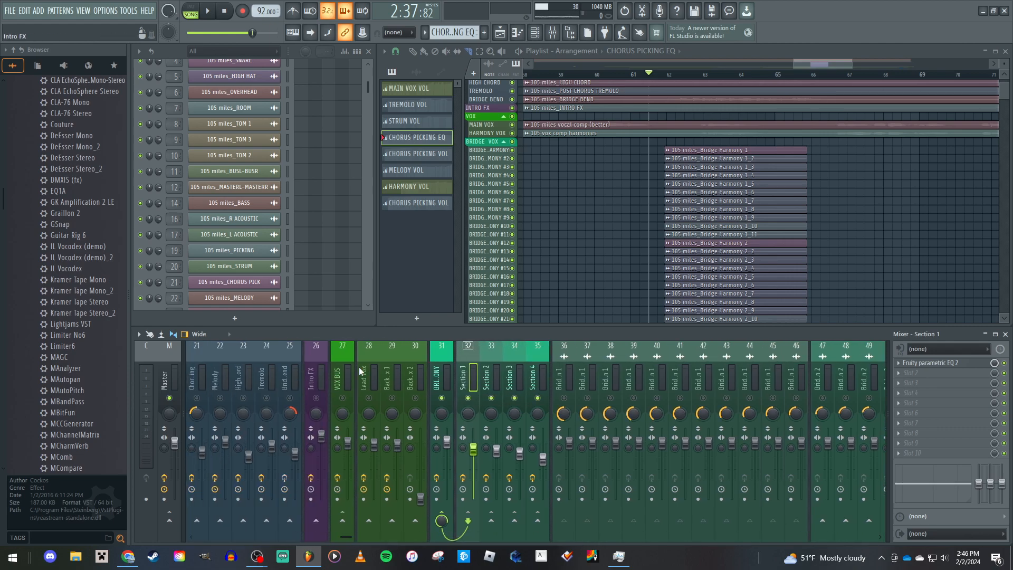
# Compare the Fruity parametric EQ 2 curves of Section 1 and Section 2 together, and close both plugin windows
pyautogui.click(446, 369)
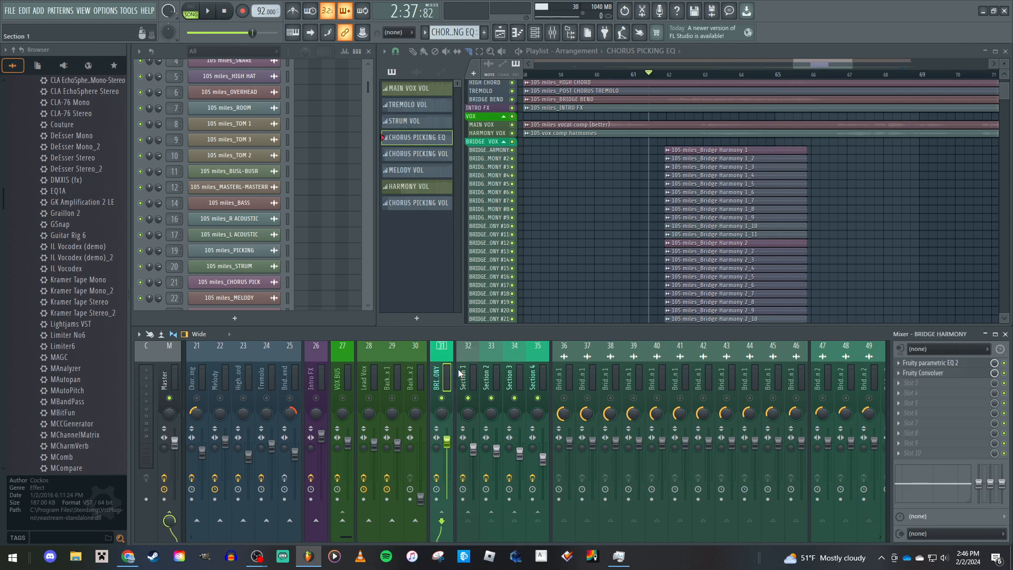
pyautogui.click(473, 369)
pyautogui.click(937, 363)
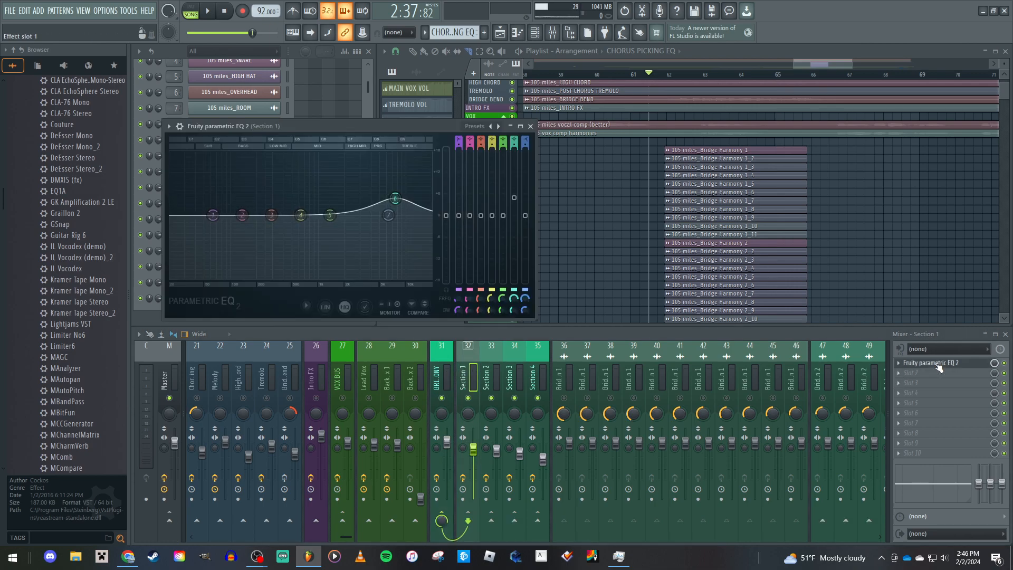
pyautogui.click(494, 379)
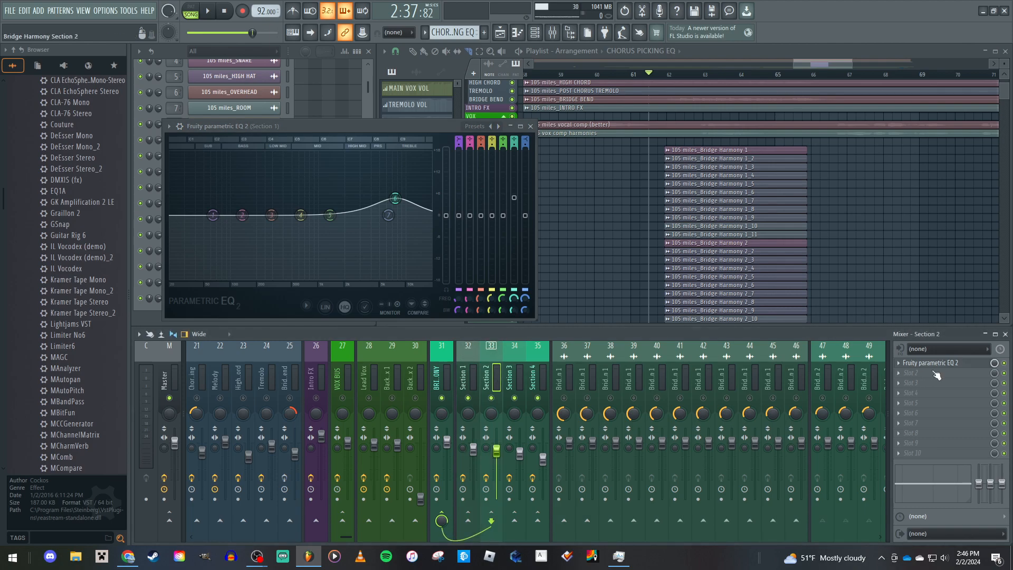
pyautogui.click(935, 364)
pyautogui.moveTo(477, 154); pyautogui.dragTo(435, 135)
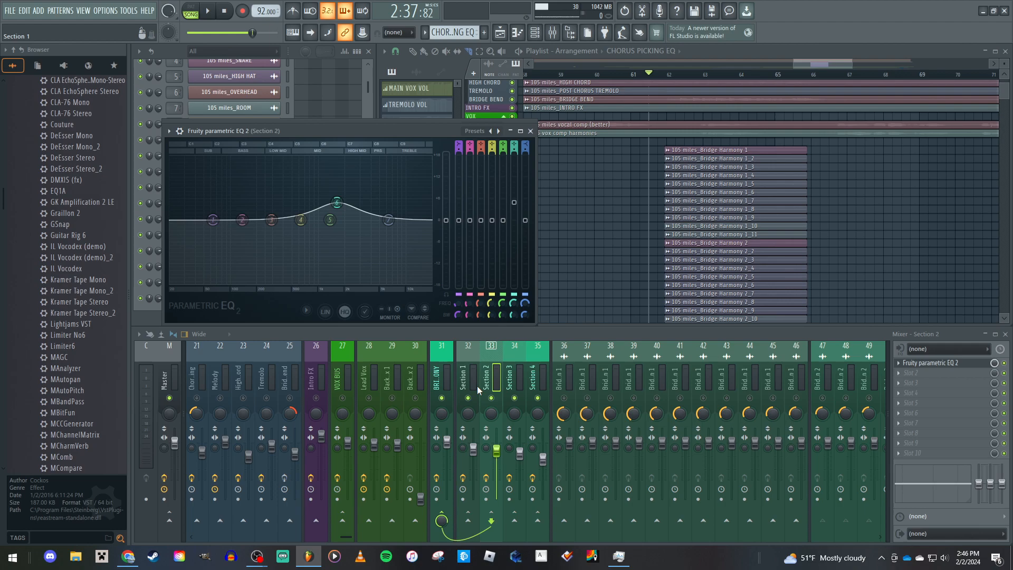
pyautogui.moveTo(370, 132); pyautogui.dragTo(360, 256)
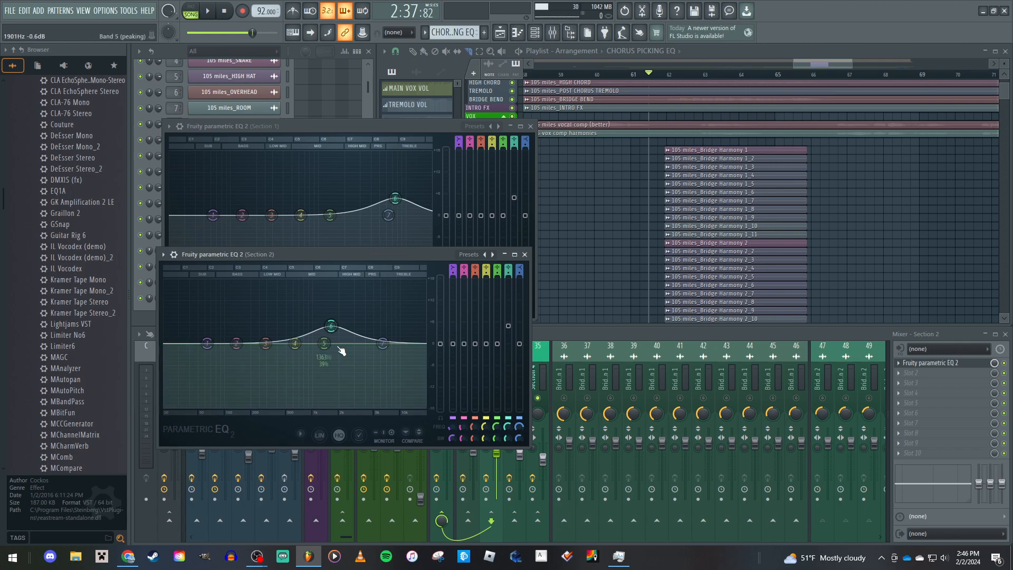
pyautogui.click(525, 255)
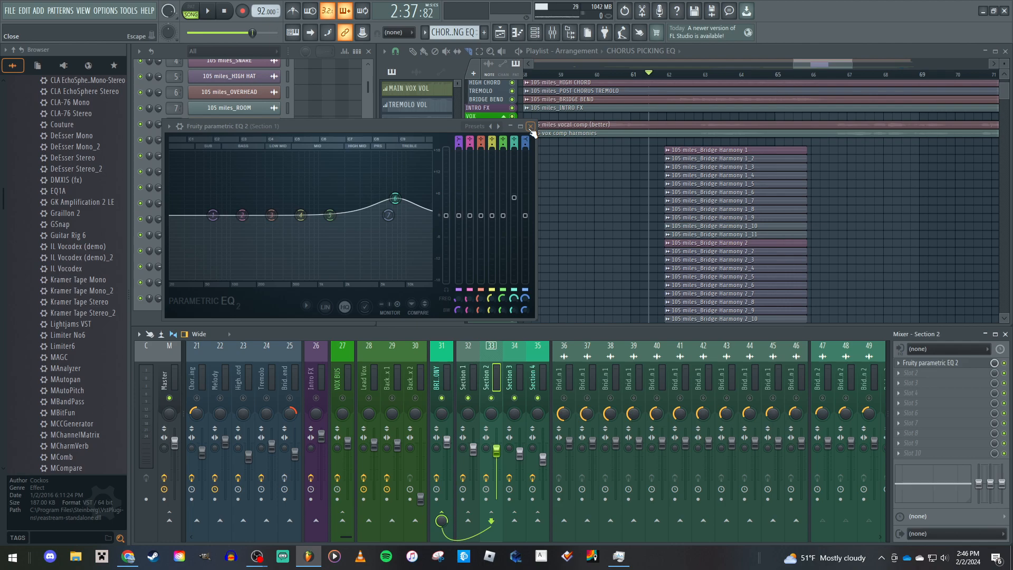
pyautogui.click(531, 127)
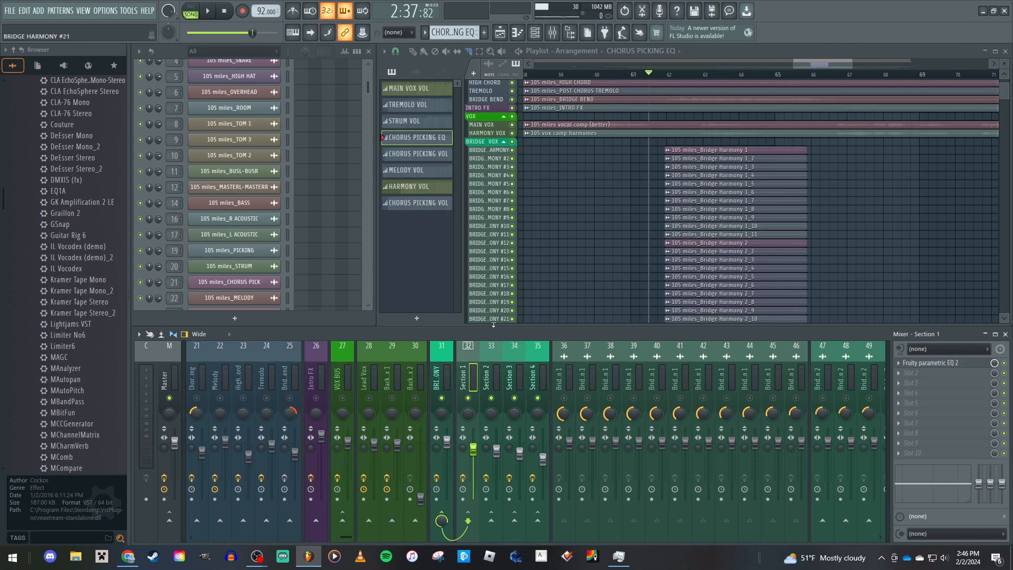
# Review the section tracks' effect chains, inspect the Fruity parametric EQ 2 curve on the BRIDGE HARMONY bus and close it
pyautogui.click(490, 372)
pyautogui.click(523, 372)
pyautogui.click(495, 381)
pyautogui.click(469, 376)
pyautogui.click(448, 378)
pyautogui.click(928, 363)
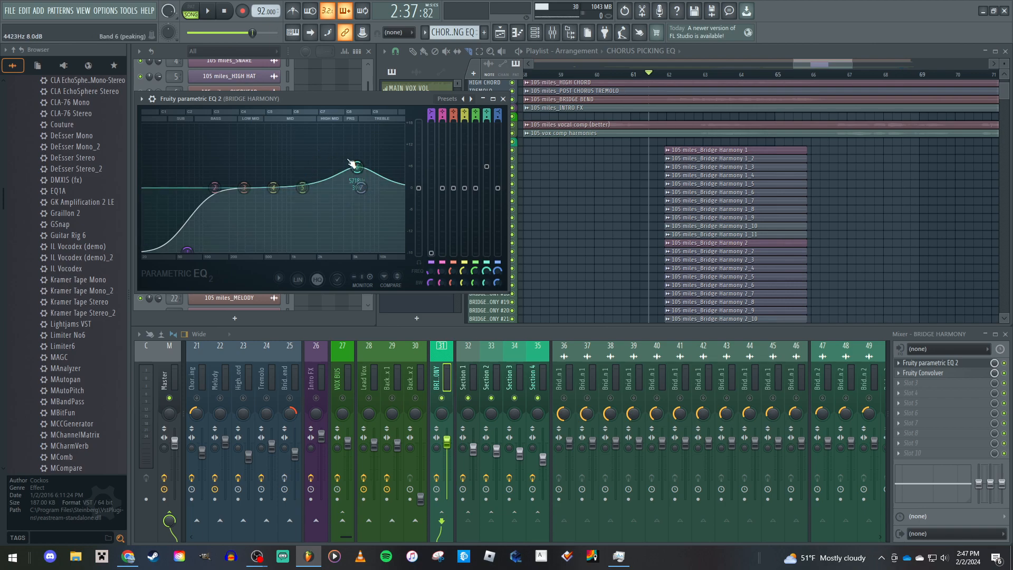
pyautogui.click(503, 98)
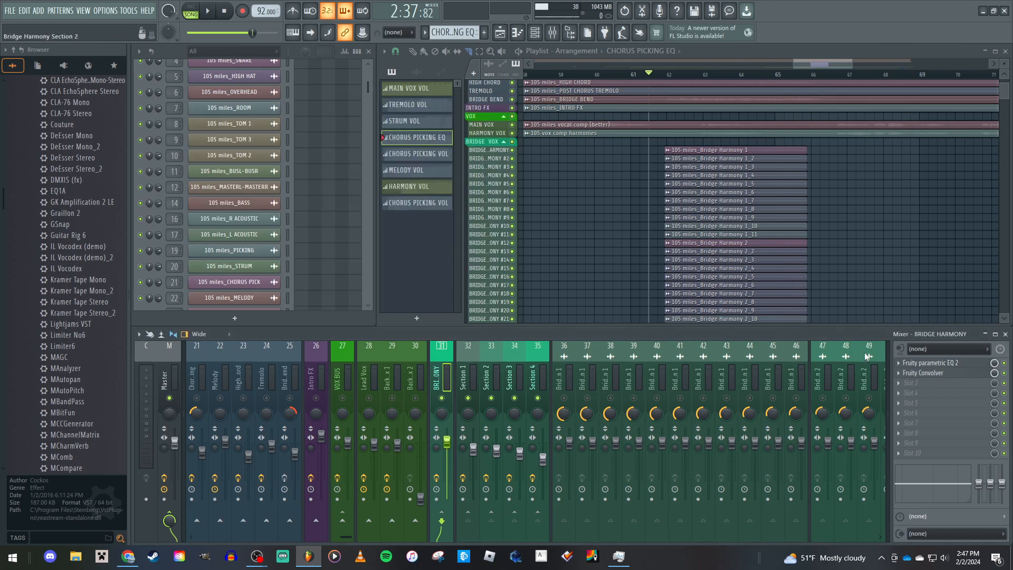
# Inspect the Fruity Convolver impulse on the BRIDGE HARMONY bus and close the plugin
pyautogui.click(923, 374)
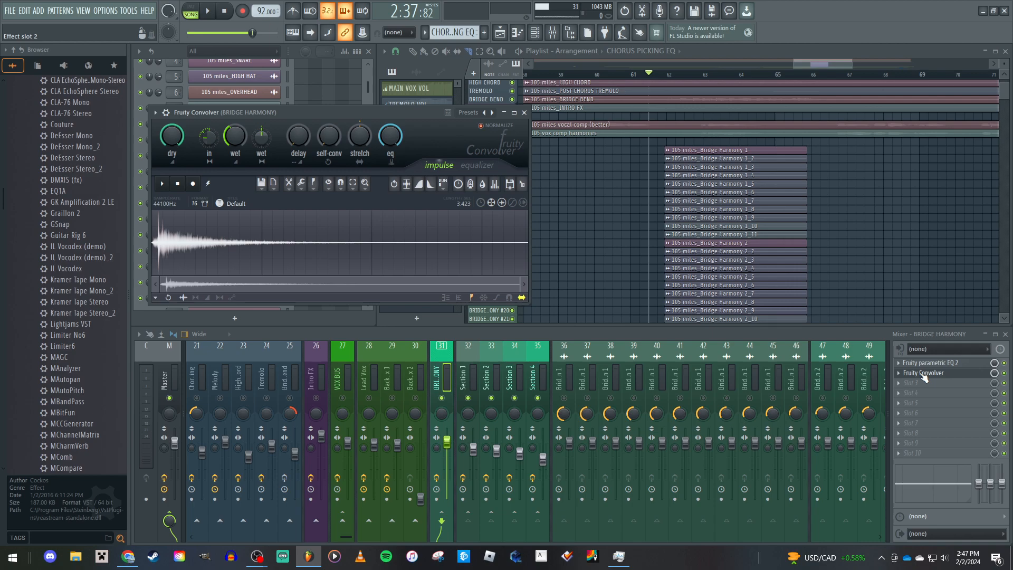
pyautogui.click(924, 374)
pyautogui.hscroll(-3, 472, 373)
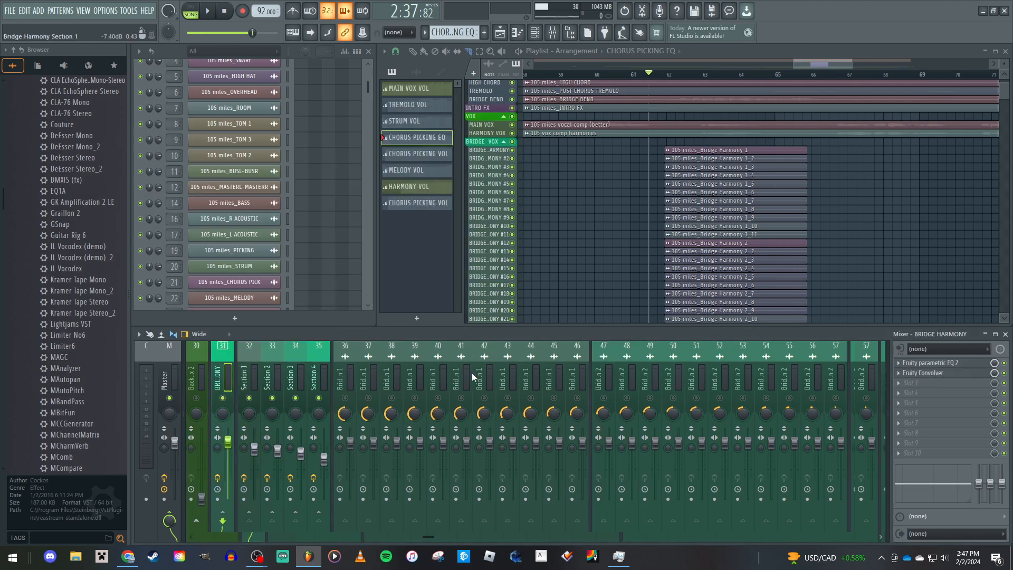
pyautogui.hscroll(2, 471, 372)
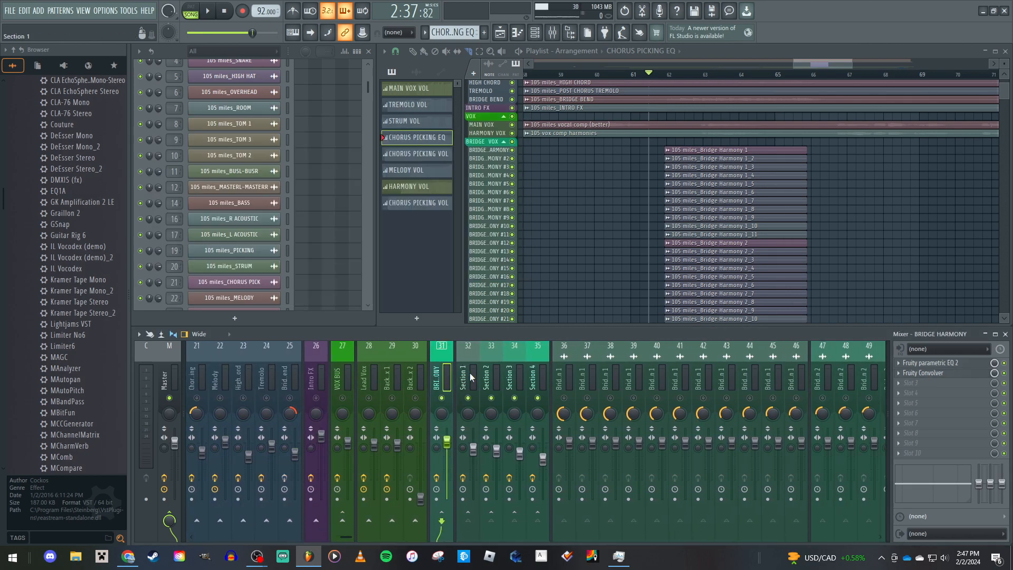
# Review the individual bridge harmony tracks in the mixer and their clips in the playlist
pyautogui.click(592, 374)
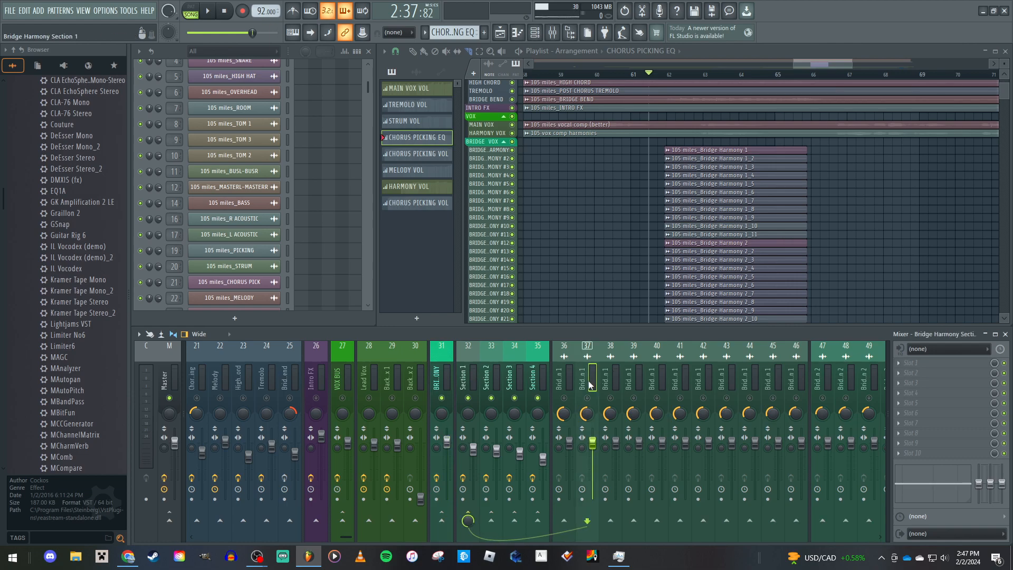
pyautogui.scroll(-3, 590, 387)
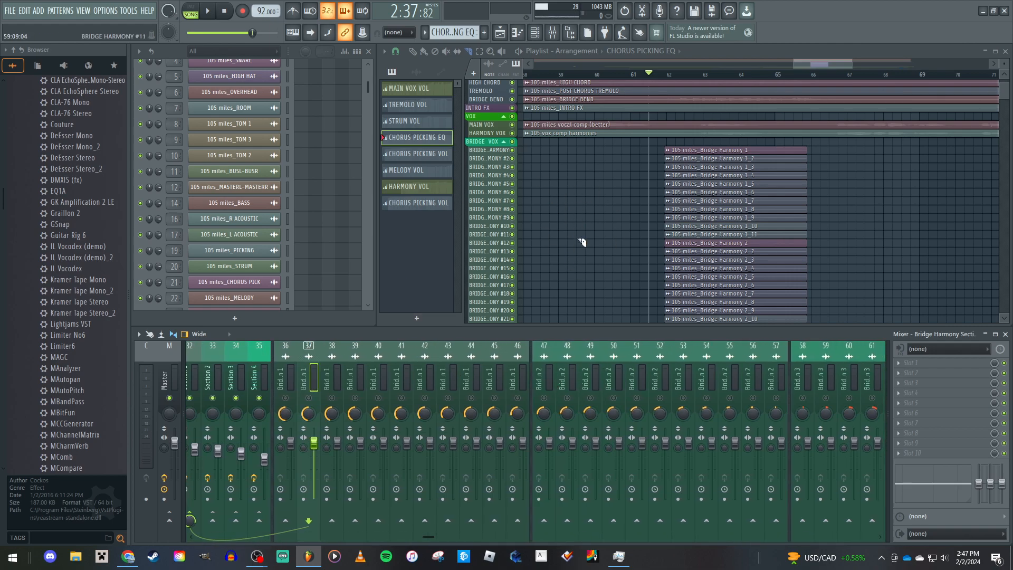
pyautogui.scroll(3, 496, 359)
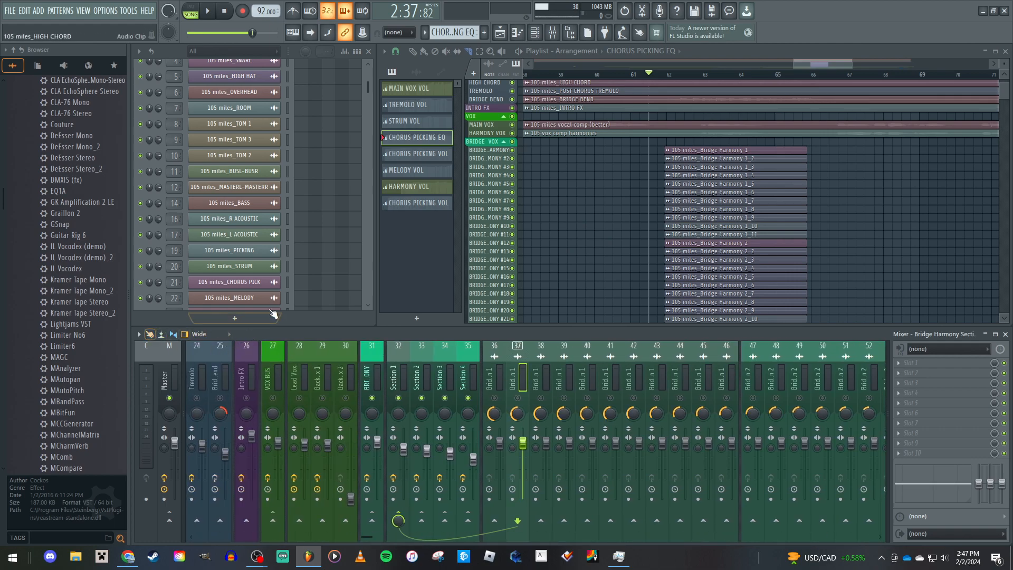
pyautogui.scroll(-5, 606, 248)
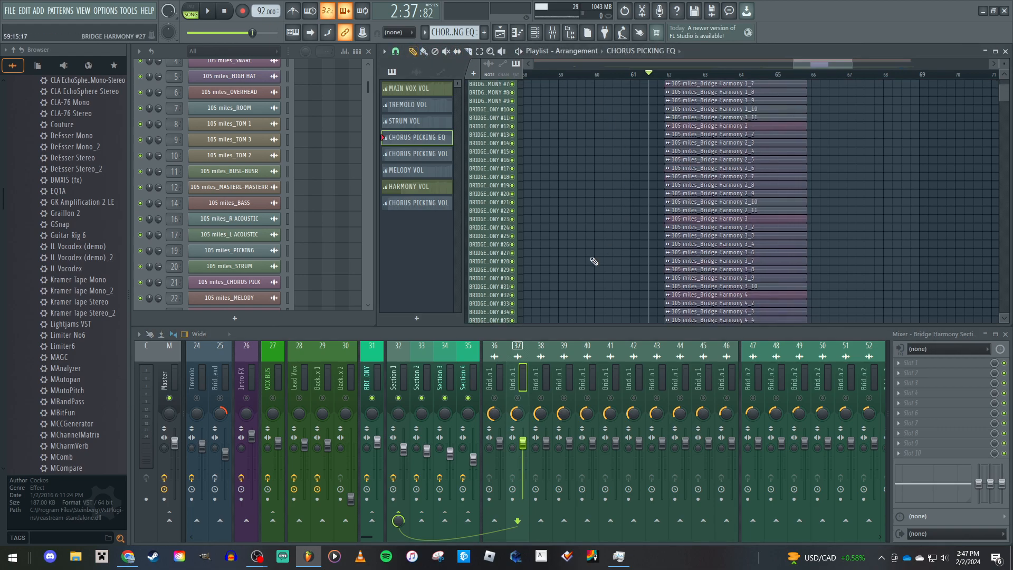
pyautogui.scroll(4, 482, 366)
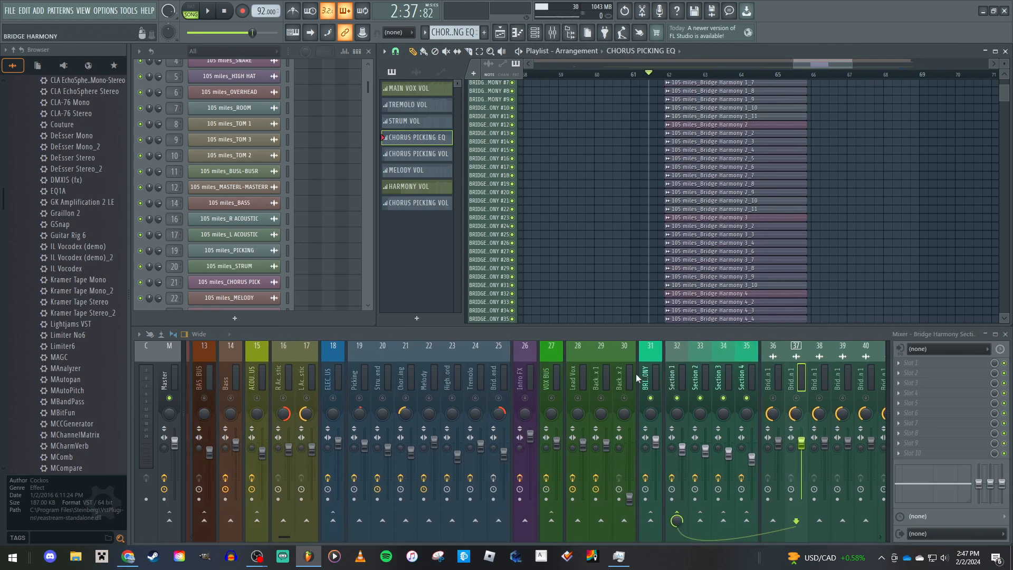
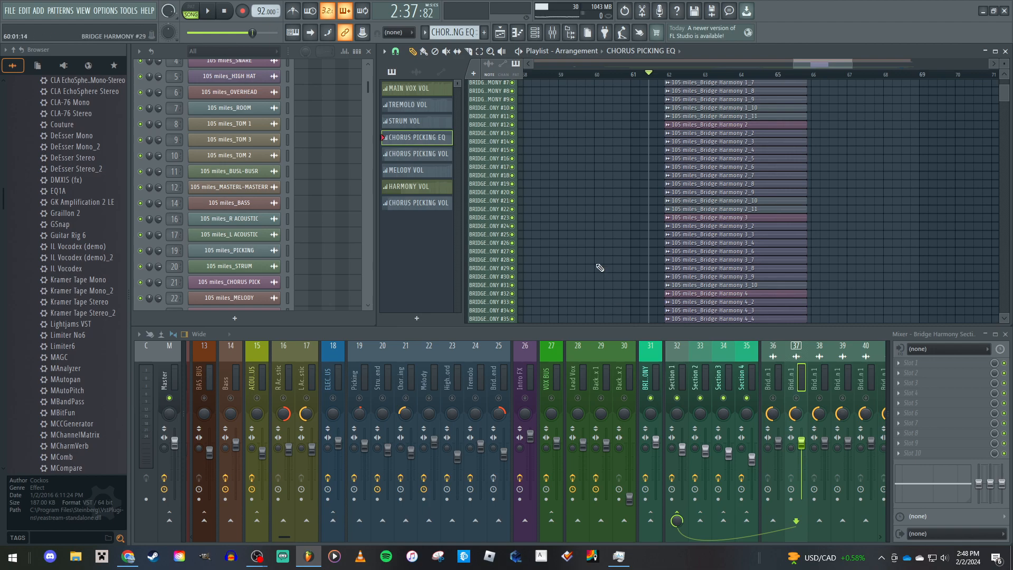
# Check the VOX BUS effect chain and solo the Lead Vox track
pyautogui.click(552, 364)
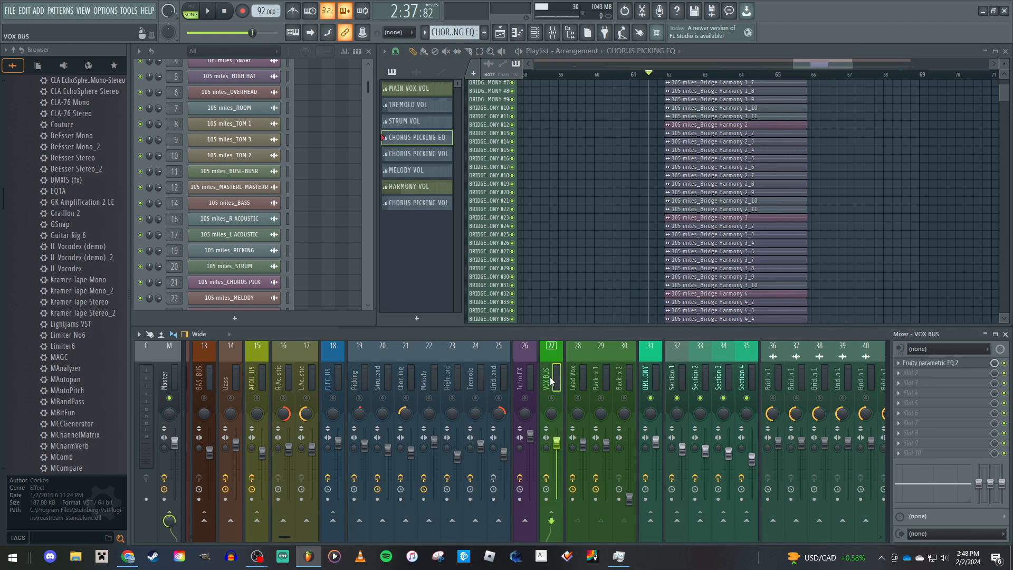
pyautogui.click(583, 400)
pyautogui.click(579, 398)
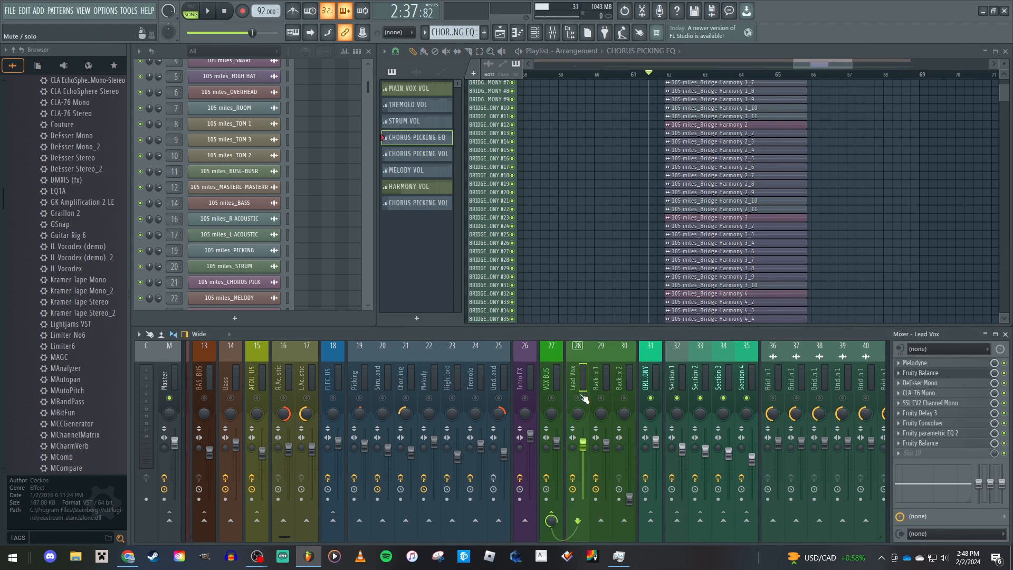
pyautogui.scroll(10, 607, 287)
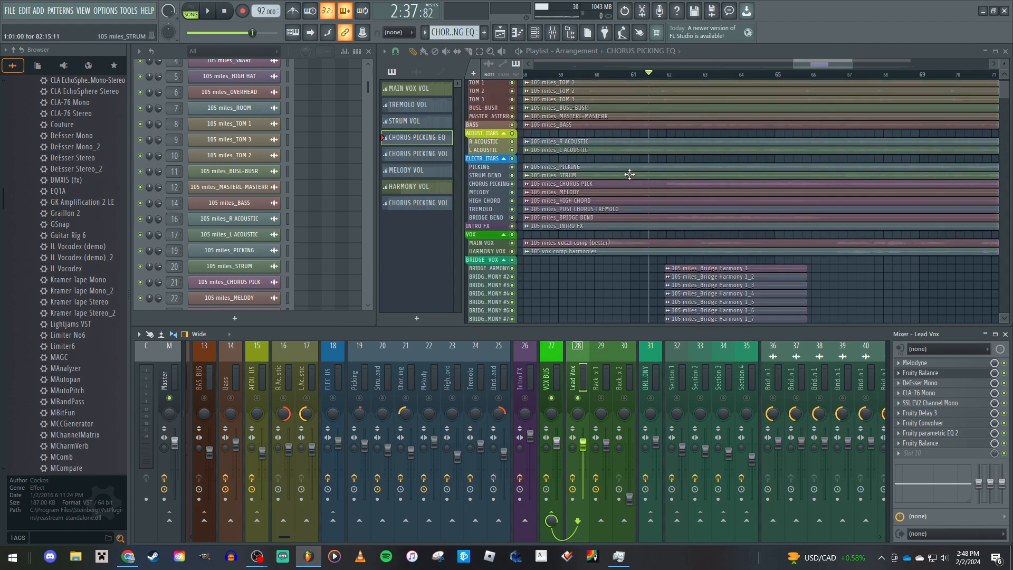
pyautogui.scroll(-10, 647, 266)
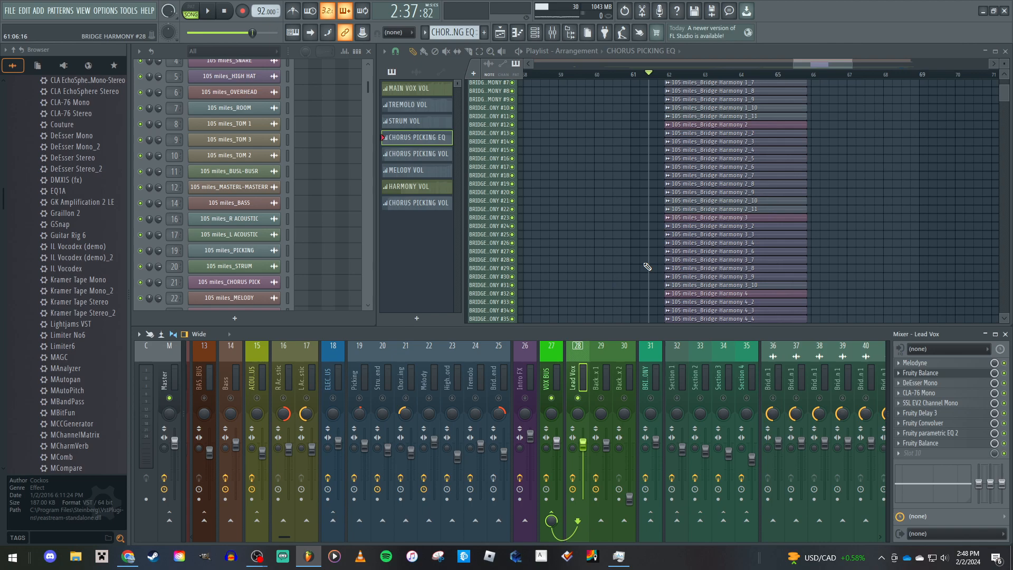
# Play the soloed lead vocal briefly from 2:37, stop, and find the MAIN VOX clip in the playlist
pyautogui.press('space')
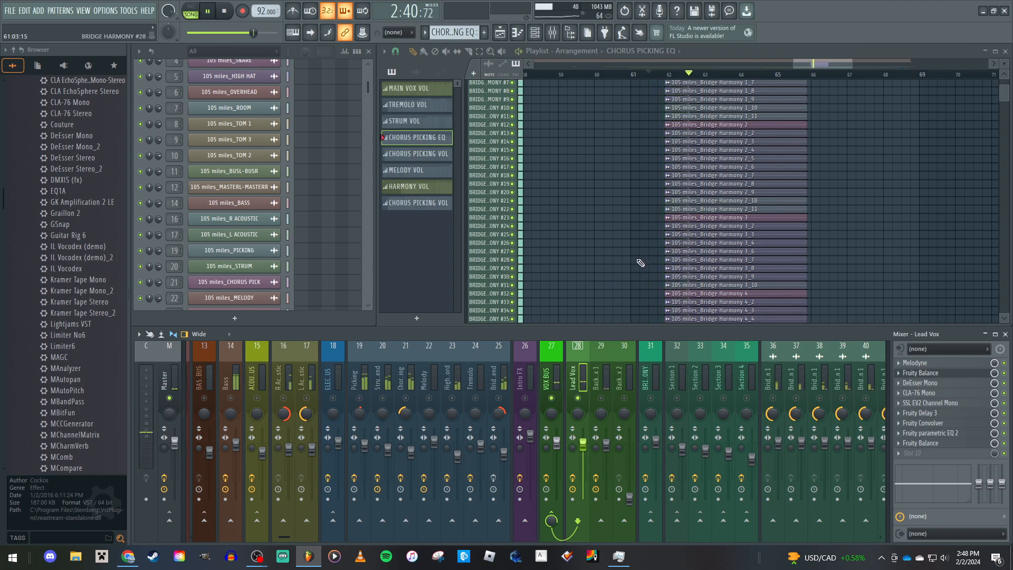
pyautogui.scroll(-3, 645, 262)
pyautogui.scroll(8, 678, 188)
pyautogui.press('space')
pyautogui.scroll(3, 678, 188)
pyautogui.scroll(4, 703, 217)
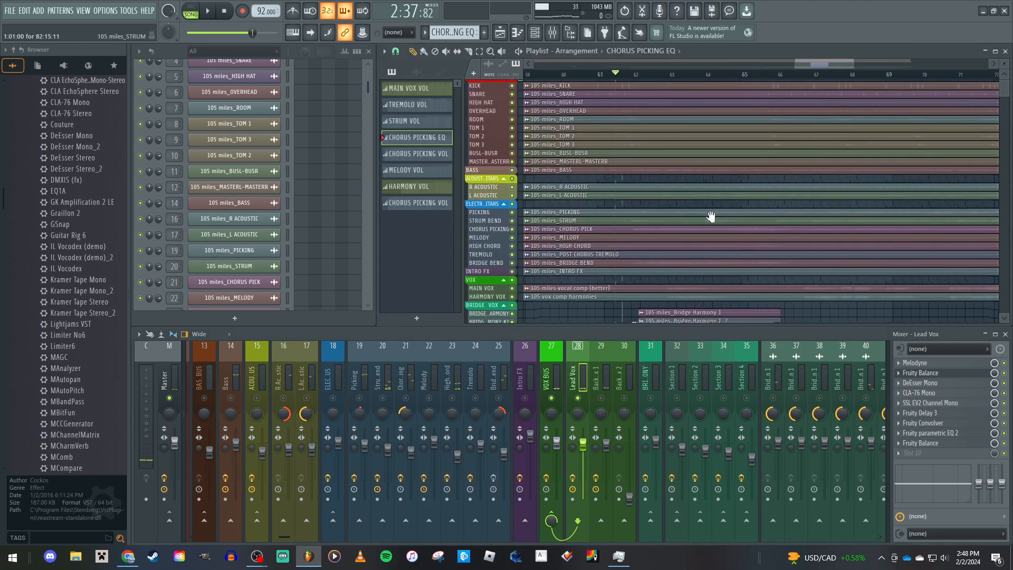
# Move the song position back to 2:30:00, audition the soloed lead vocal leading into the bridge, and stop playback
pyautogui.click(638, 74)
pyautogui.moveTo(625, 228); pyautogui.dragTo(782, 231)
pyautogui.press('space')
pyautogui.press('space')
pyautogui.click(789, 75)
pyautogui.press('space')
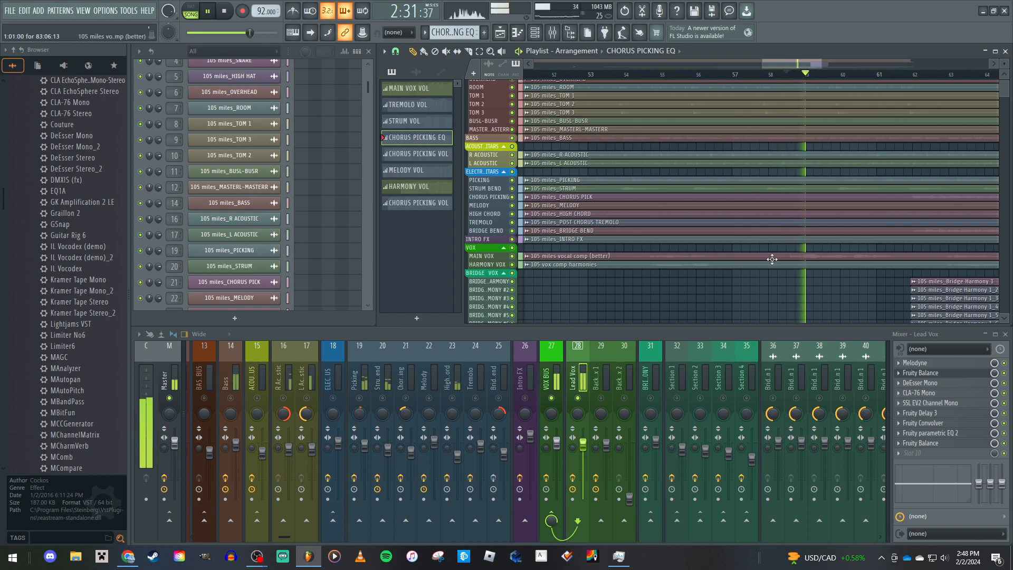
pyautogui.moveTo(748, 289); pyautogui.dragTo(579, 289)
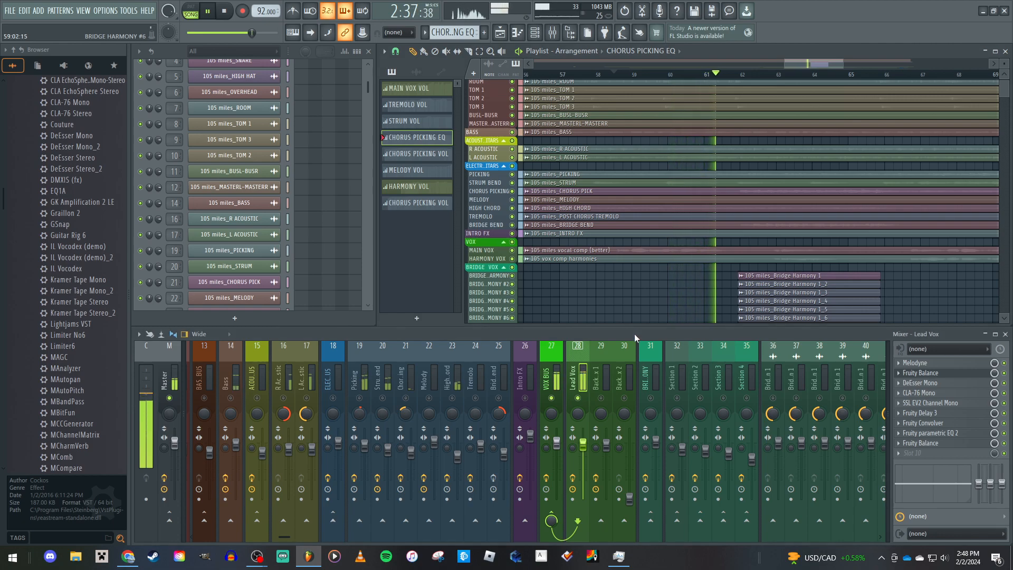
pyautogui.press('space')
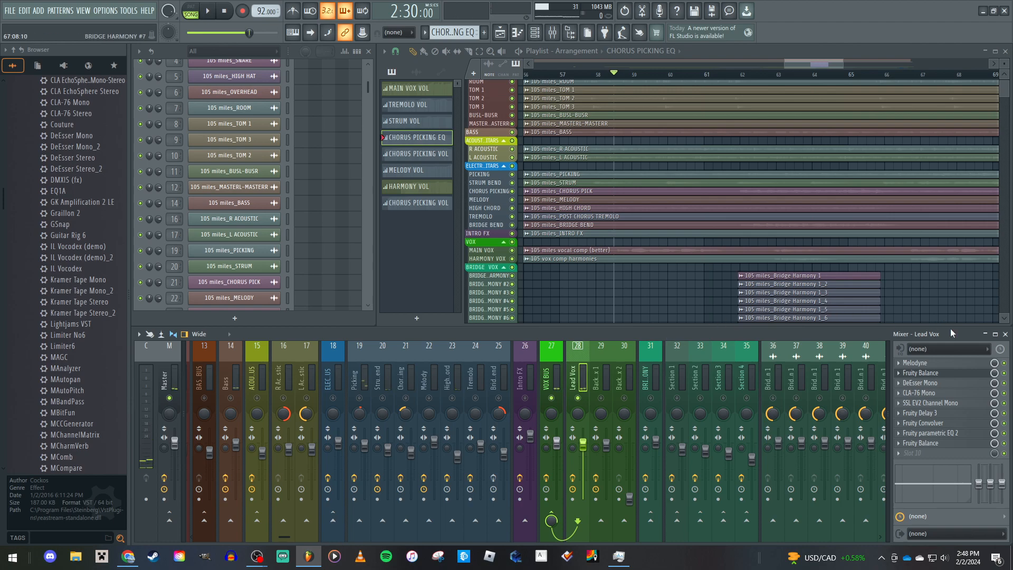
pyautogui.press('space')
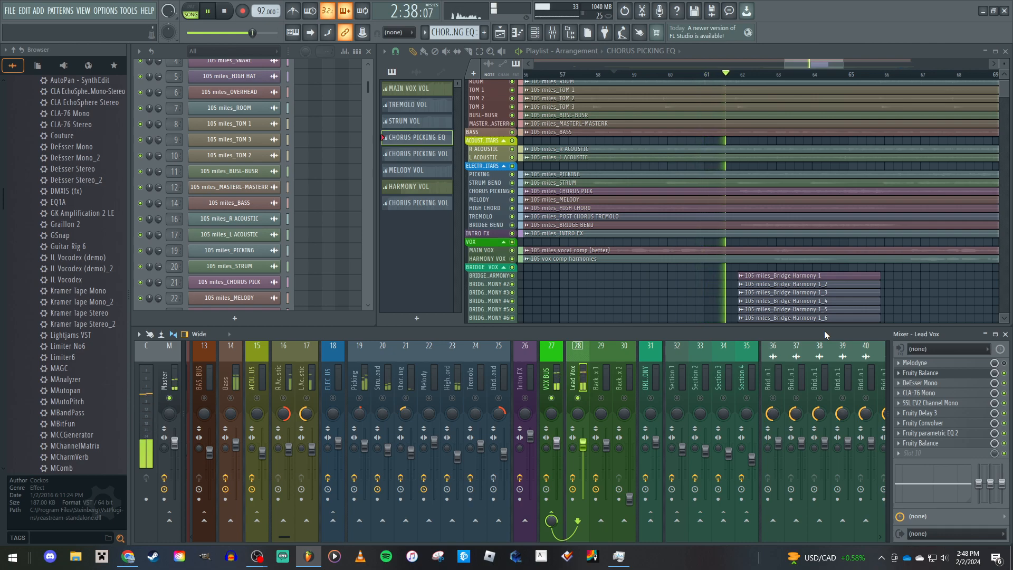
pyautogui.press('space')
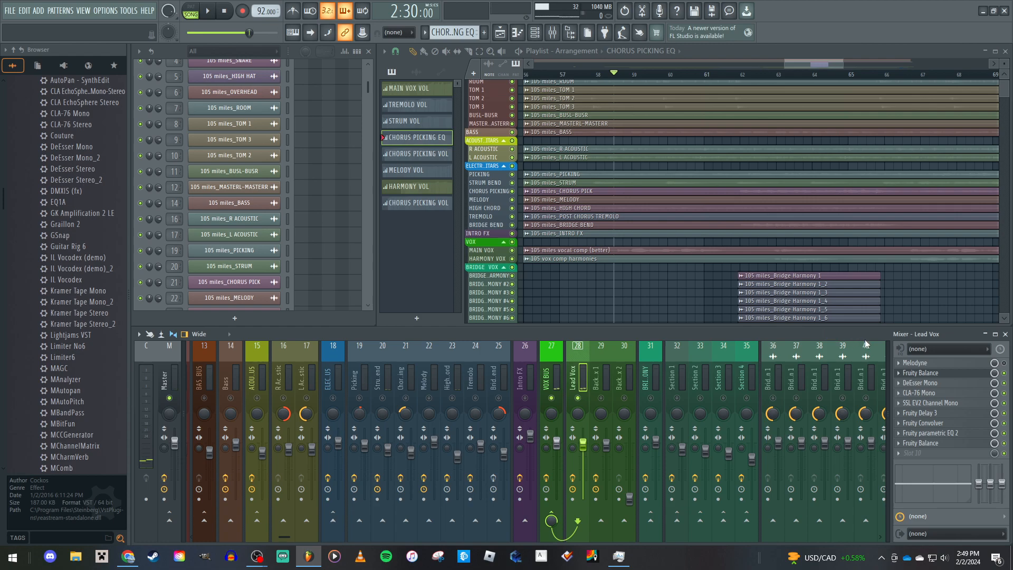
# Examine the Lead Vox notes around bars 59 to 61 in Melodyne and view the pitch correction settings without applying them
pyautogui.click(940, 363)
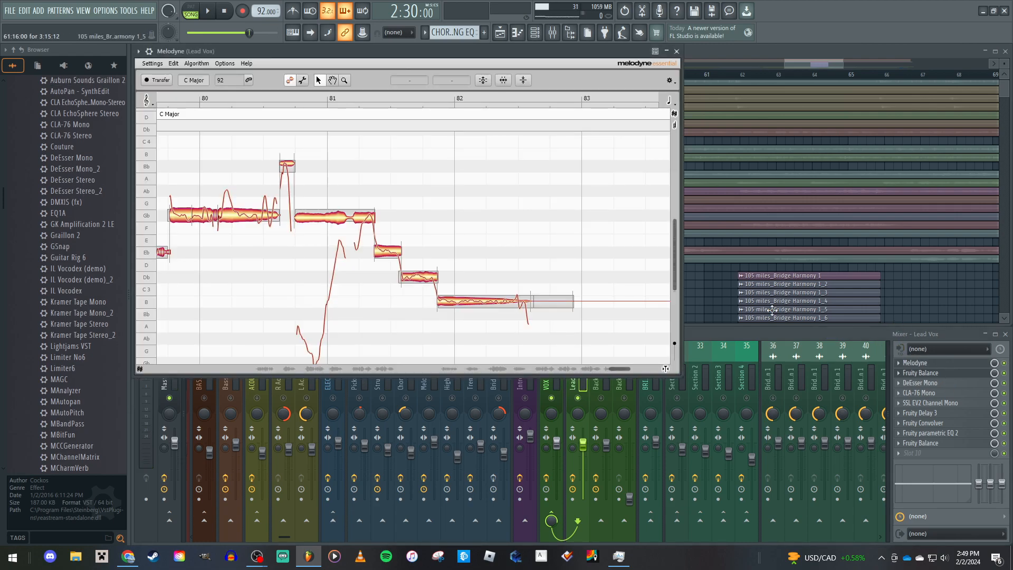
pyautogui.scroll(-2, 309, 288)
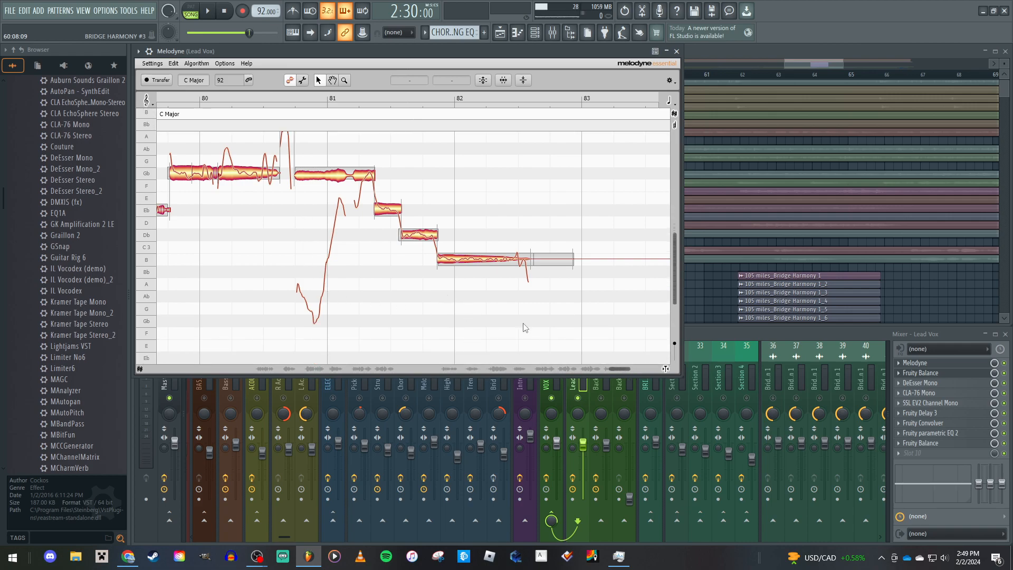
pyautogui.hscroll(-10, 605, 368)
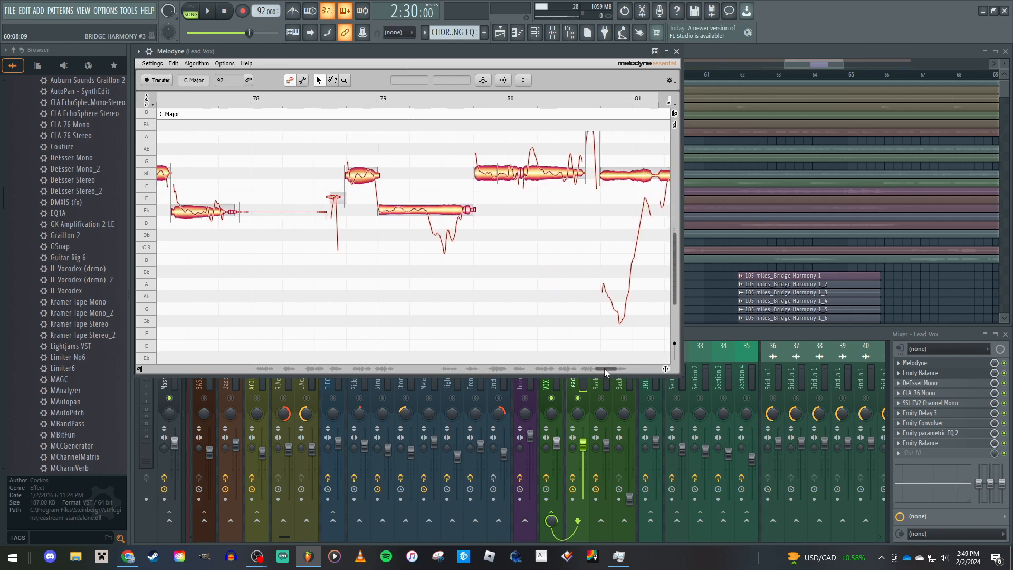
pyautogui.scroll(4, 305, 250)
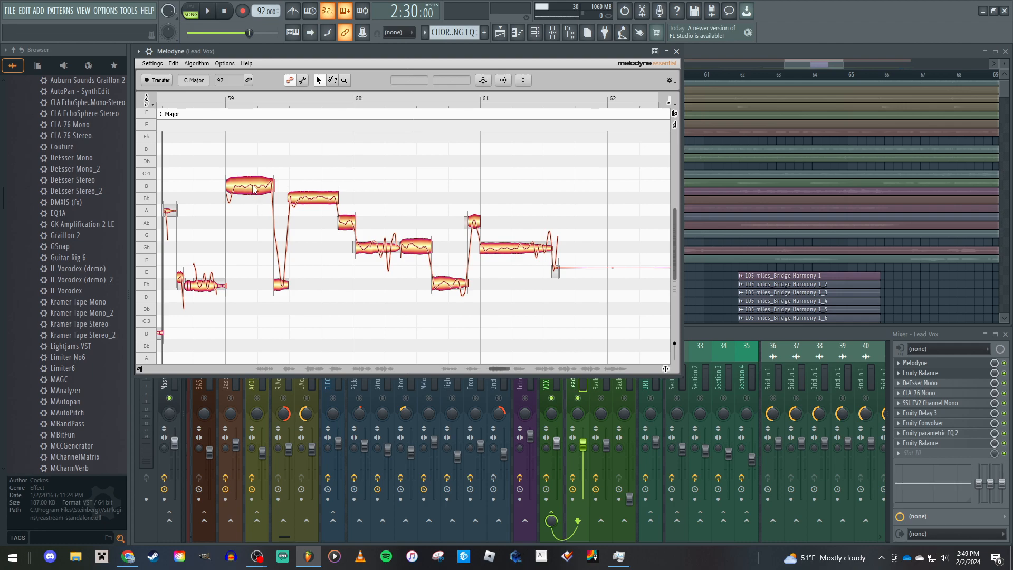
pyautogui.click(488, 83)
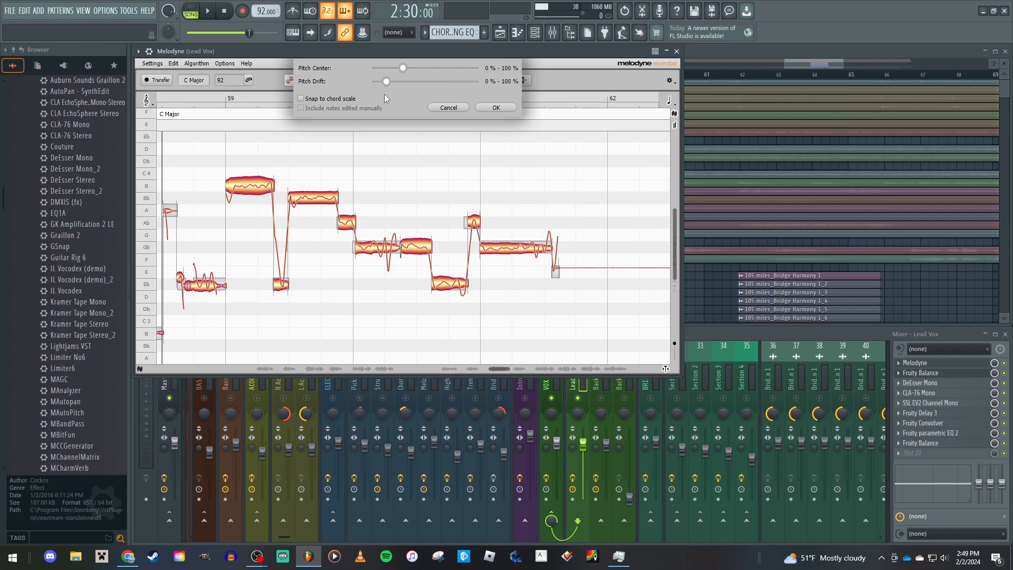
pyautogui.click(449, 107)
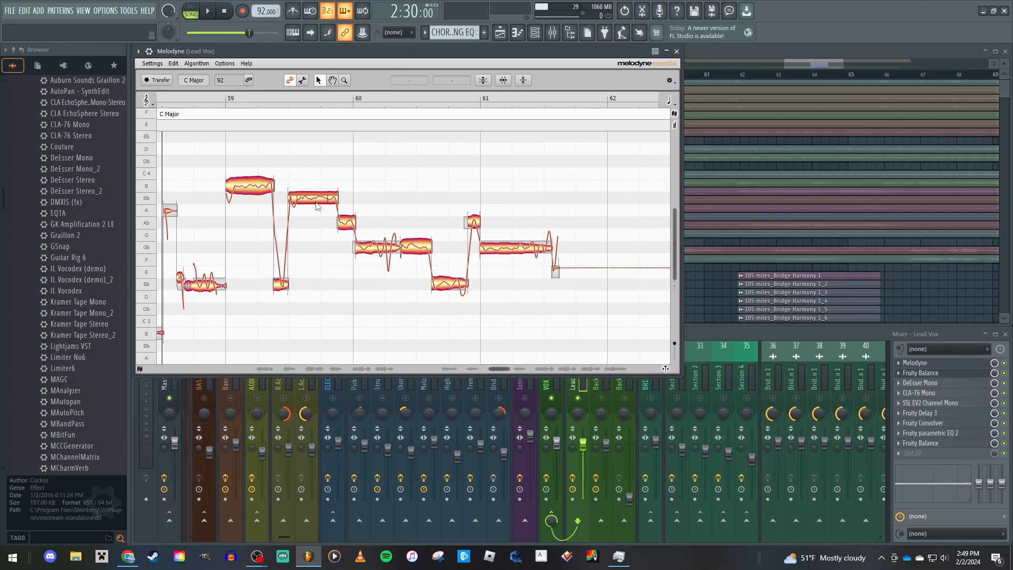
# Try pitch correction on the Bb 3 note in bar 59 with Pitch Drift at 100 %, then cancel it
pyautogui.click(370, 254)
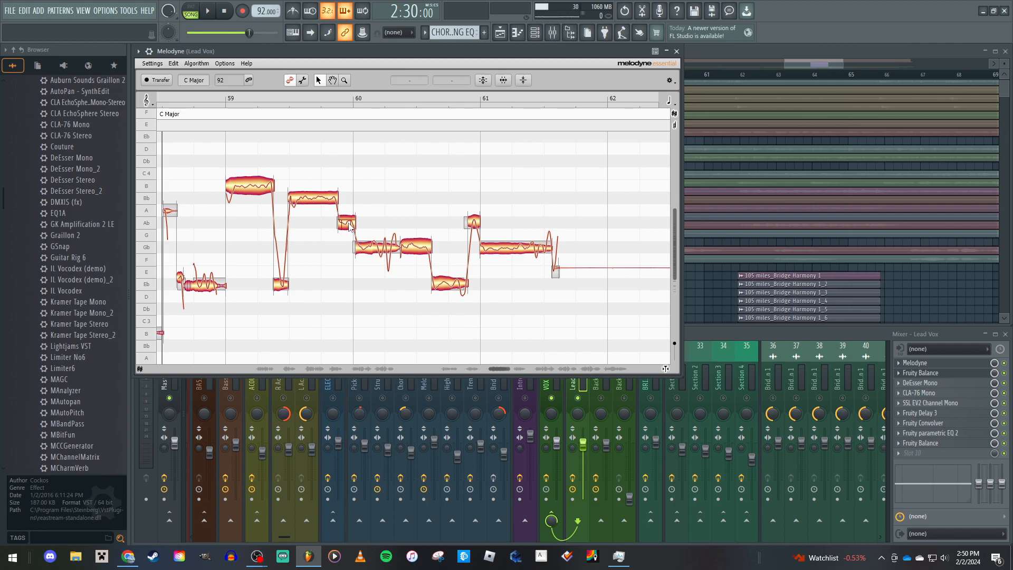
pyautogui.click(306, 201)
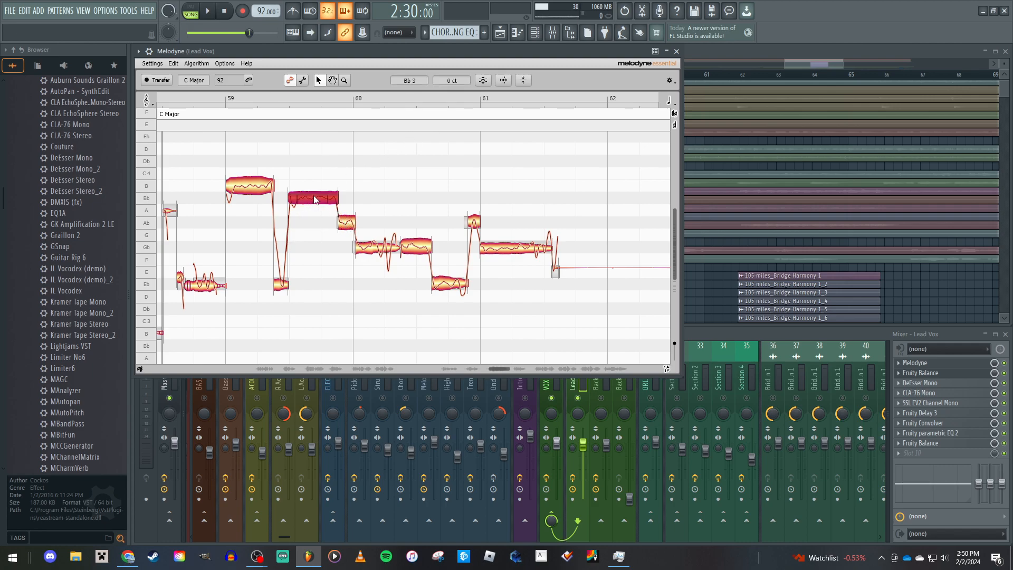
pyautogui.click(484, 80)
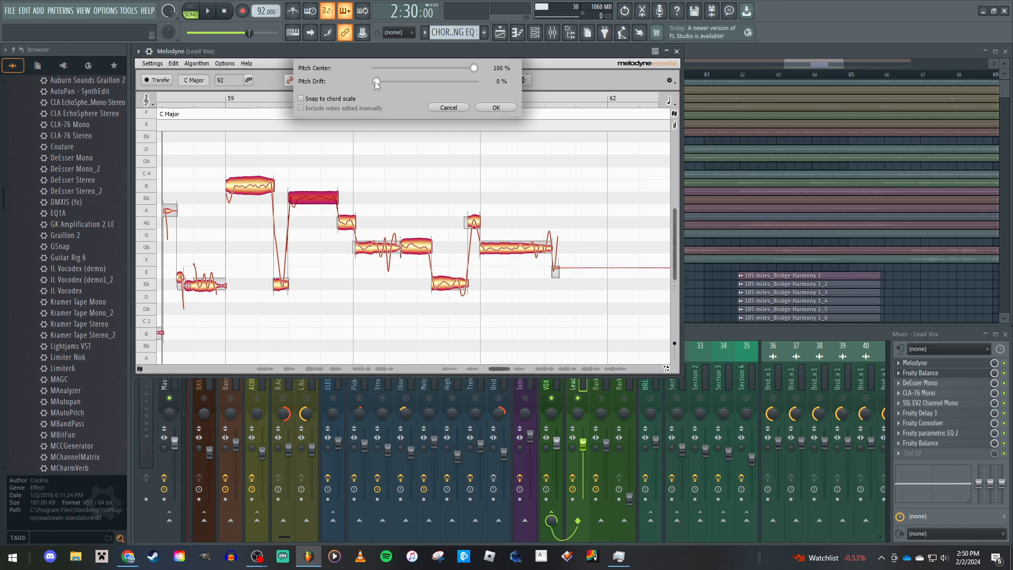
pyautogui.moveTo(377, 83); pyautogui.dragTo(490, 80)
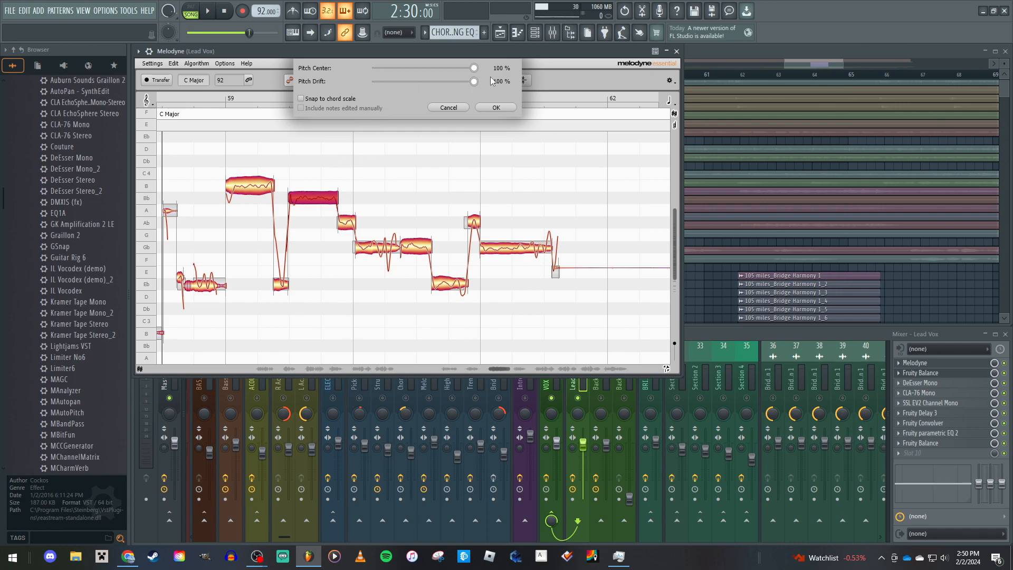
pyautogui.click(447, 108)
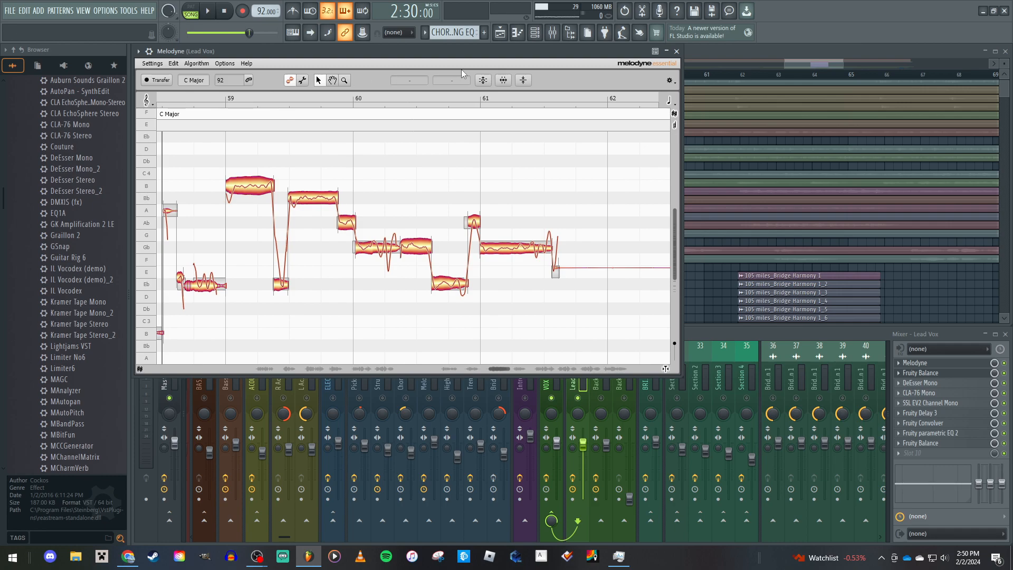
# Close Melodyne, then inspect the Fruity Balance and DeEsser Mono settings on Lead Vox, closing each plugin
pyautogui.click(677, 51)
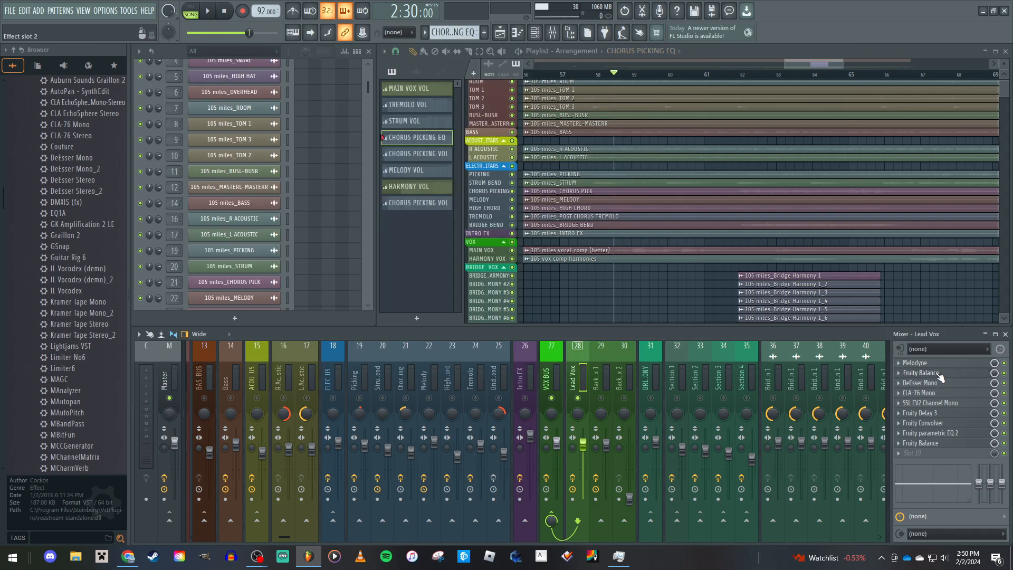
pyautogui.click(921, 372)
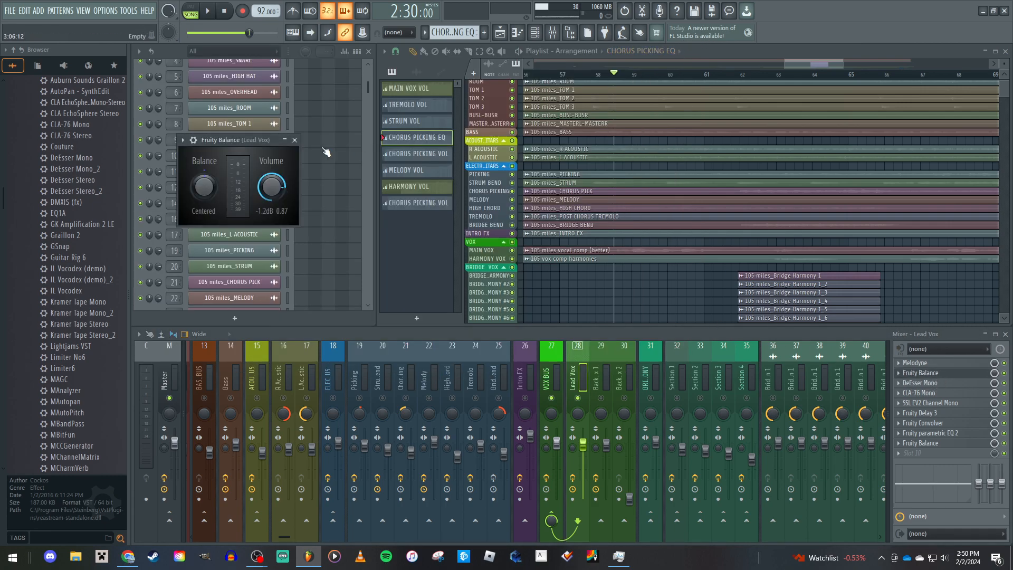
pyautogui.click(295, 140)
pyautogui.click(945, 383)
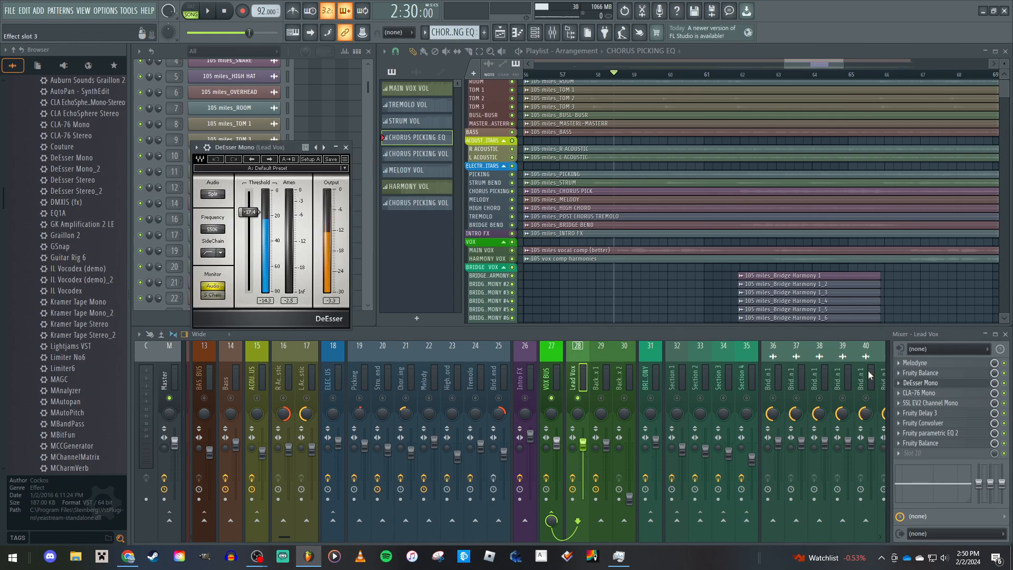
pyautogui.click(346, 148)
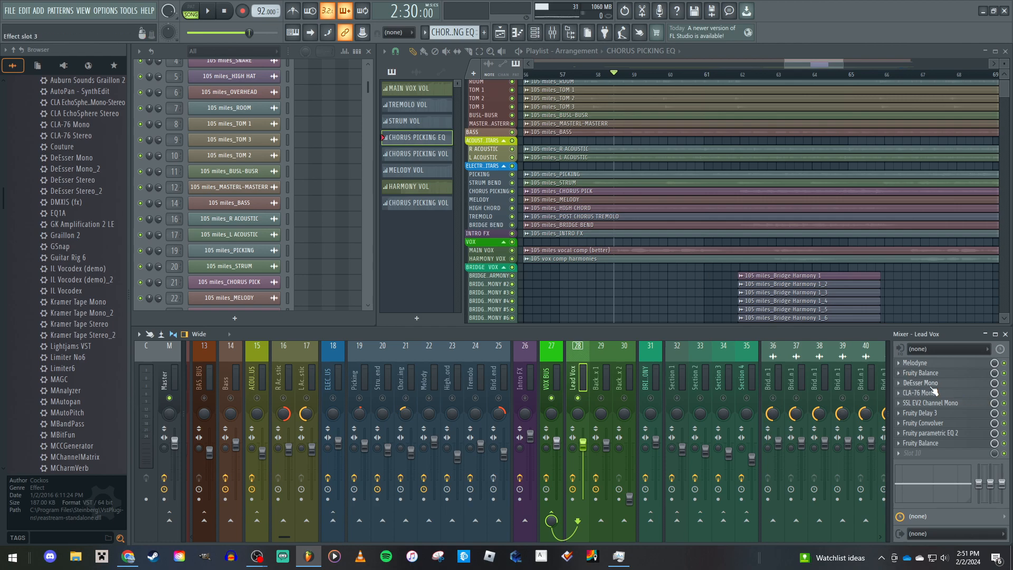
# Inspect the CLA-76 Mono compressor on Lead Vox, view its Bluey factory presets without changing the selection, and close the plugin
pyautogui.click(926, 394)
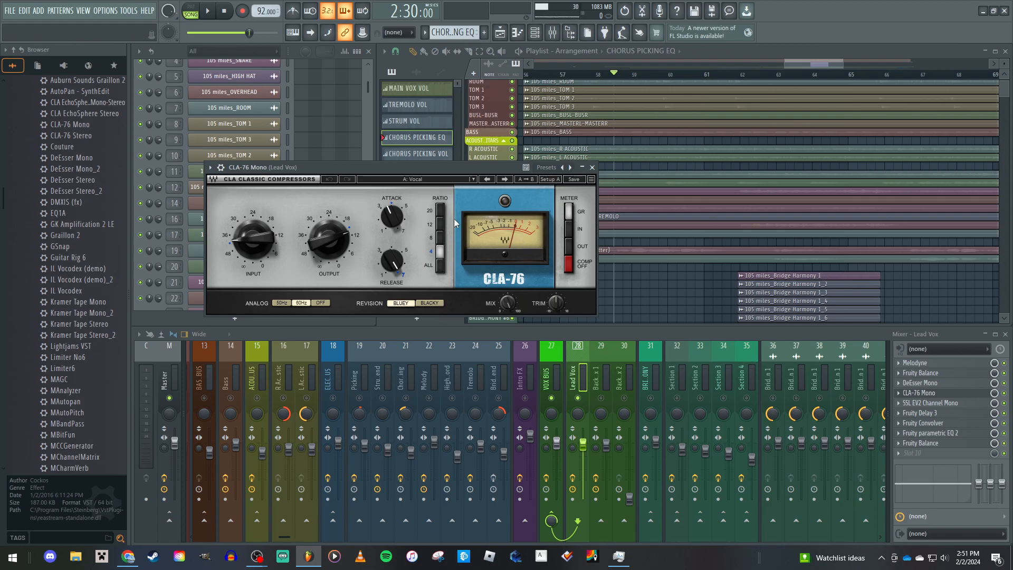
pyautogui.click(408, 180)
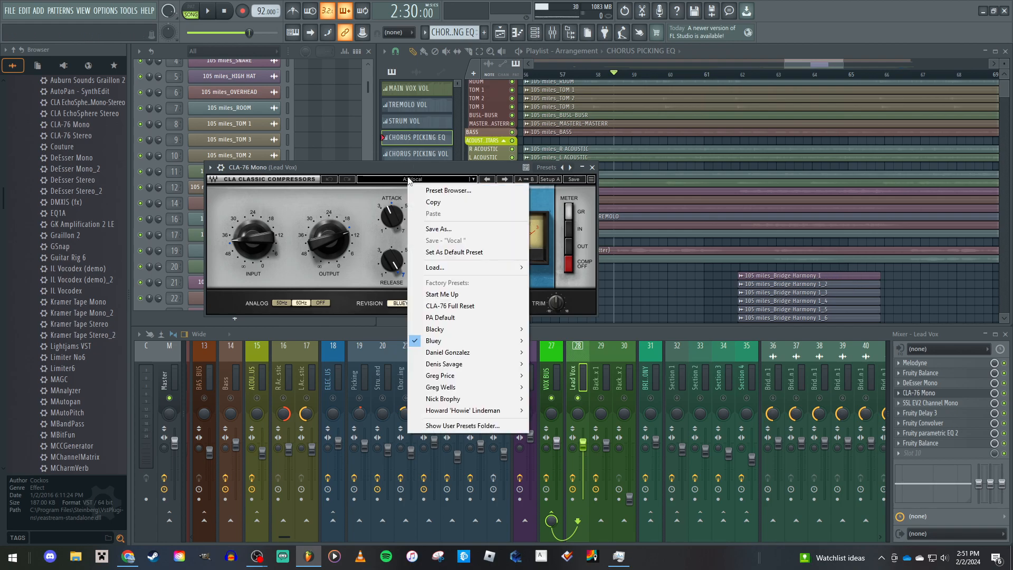
pyautogui.moveTo(466, 341)
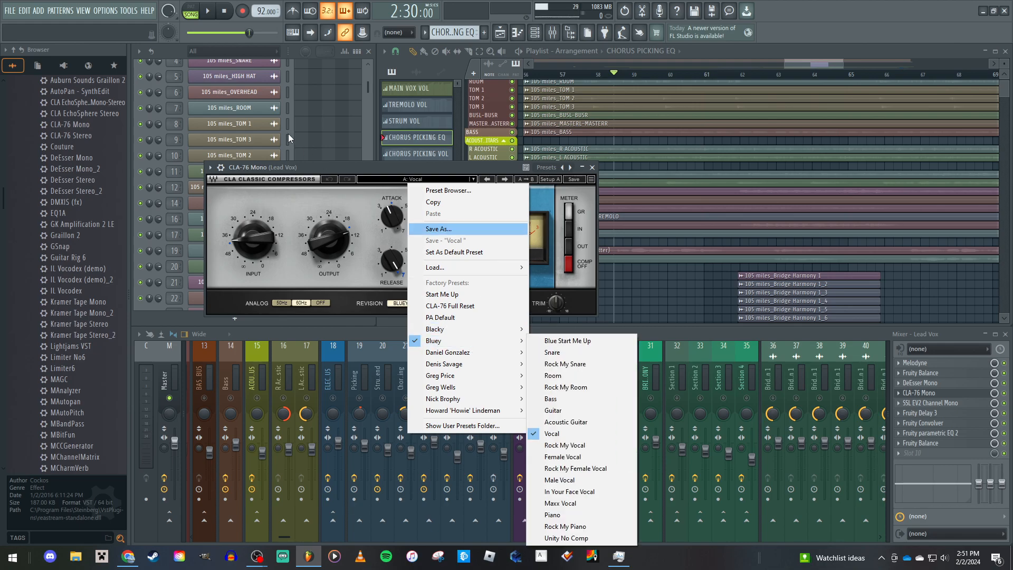
pyautogui.click(296, 163)
pyautogui.click(441, 250)
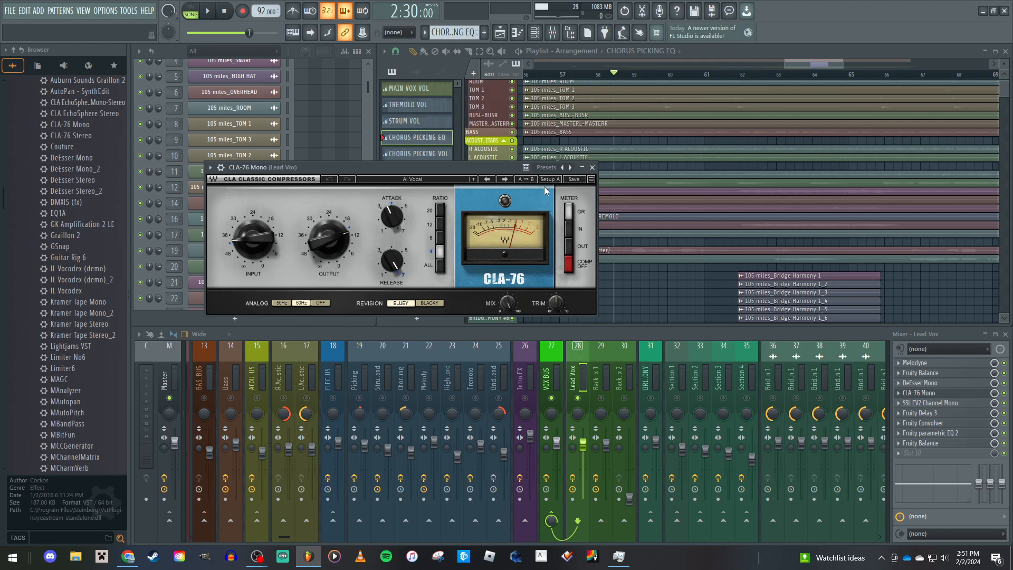
pyautogui.click(593, 168)
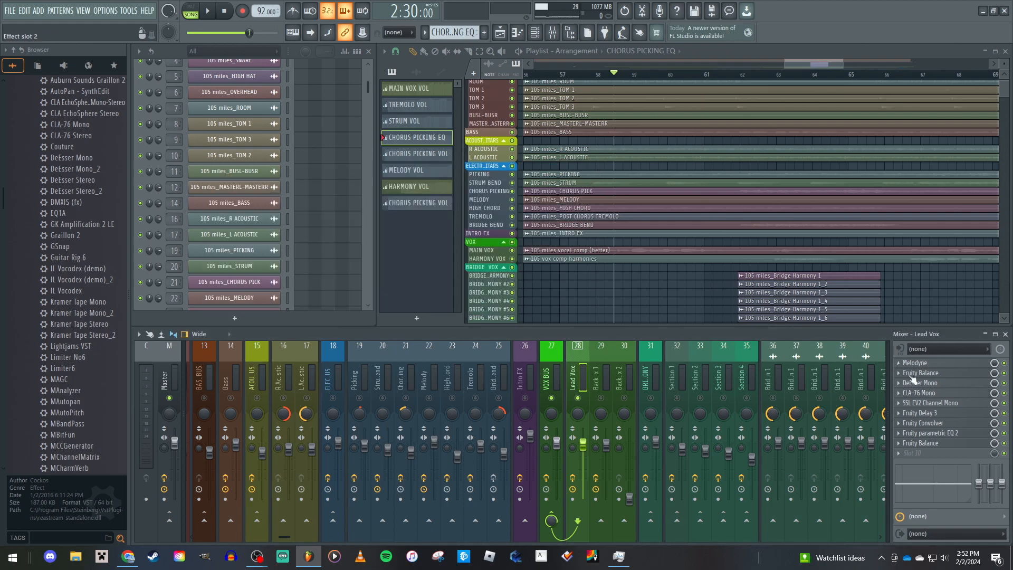
# Examine the SSL EV2 Channel Mono preset, EQ and filter settings on Lead Vox, then close the plugin
pyautogui.click(924, 402)
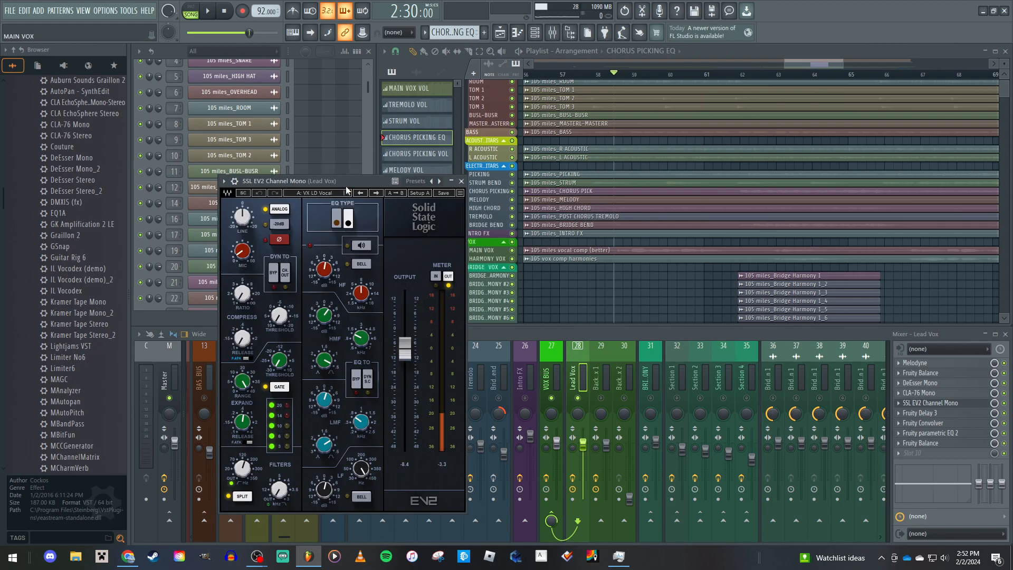
pyautogui.moveTo(346, 186); pyautogui.dragTo(260, 55)
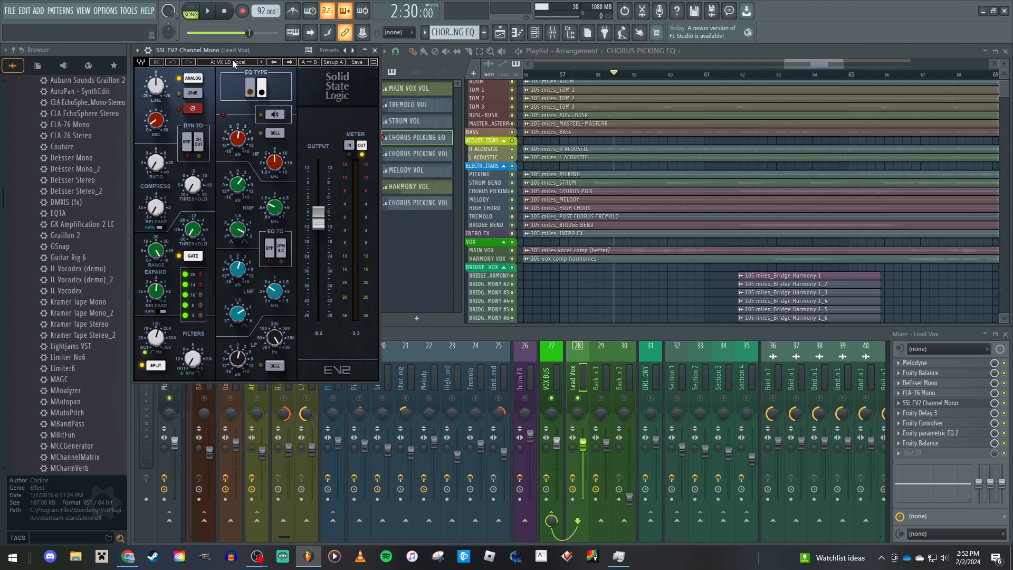
pyautogui.click(235, 62)
pyautogui.click(233, 63)
pyautogui.click(232, 63)
pyautogui.click(215, 51)
pyautogui.moveTo(215, 51)
pyautogui.mouseDown()
pyautogui.moveTo(229, 55)
pyautogui.moveTo(214, 52)
pyautogui.mouseUp()
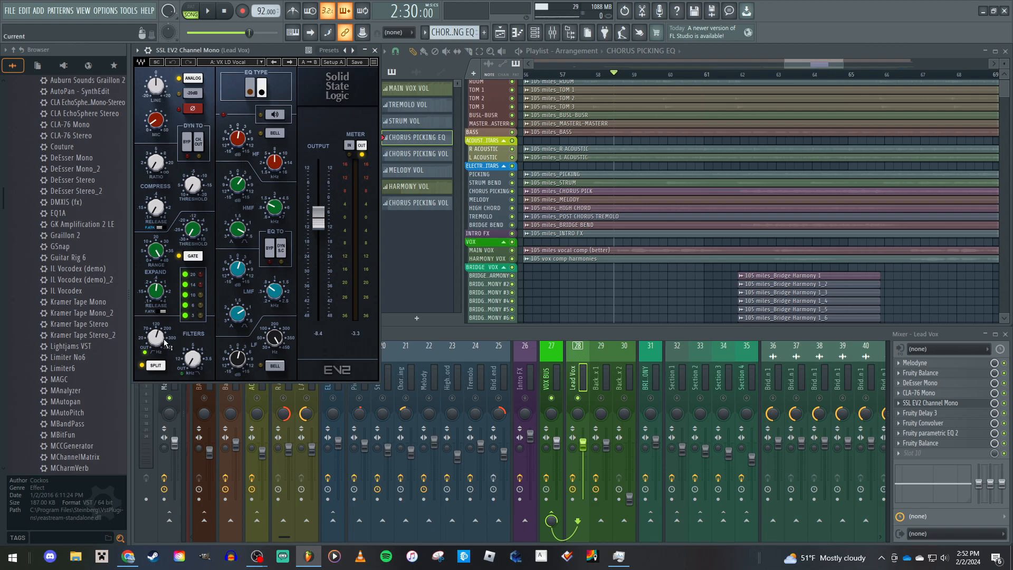
pyautogui.moveTo(160, 337)
pyautogui.click(375, 50)
pyautogui.click(938, 403)
pyautogui.click(938, 403)
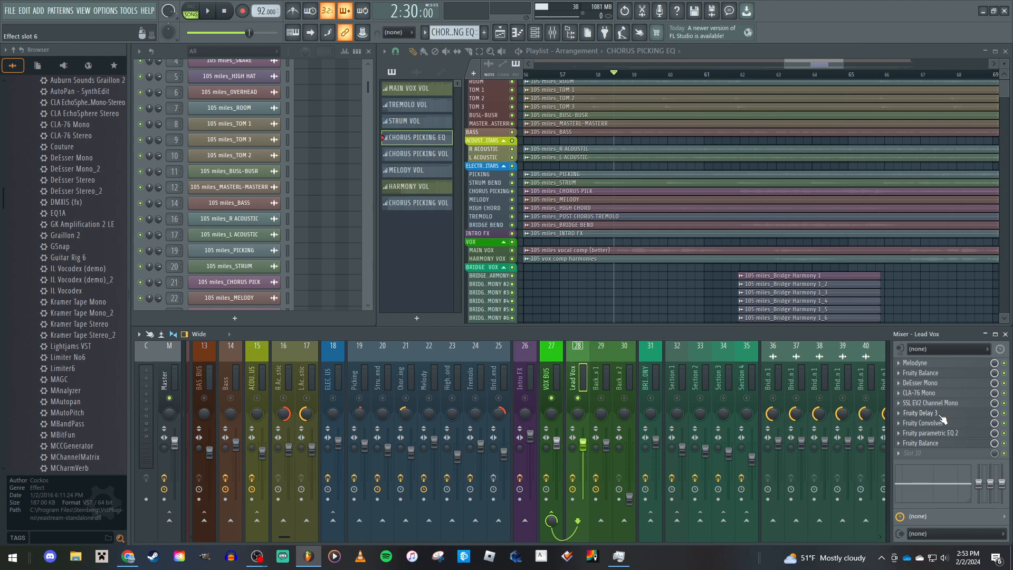
# Inspect the Fruity Delay 3 and Fruity Convolver settings on Lead Vox, closing each plugin
pyautogui.click(940, 415)
pyautogui.click(942, 417)
pyautogui.click(943, 423)
pyautogui.click(943, 424)
# Inspect the low-shelf band in Fruity parametric EQ 2 and the last Fruity Balance on Lead Vox, closing both plugins
pyautogui.click(946, 434)
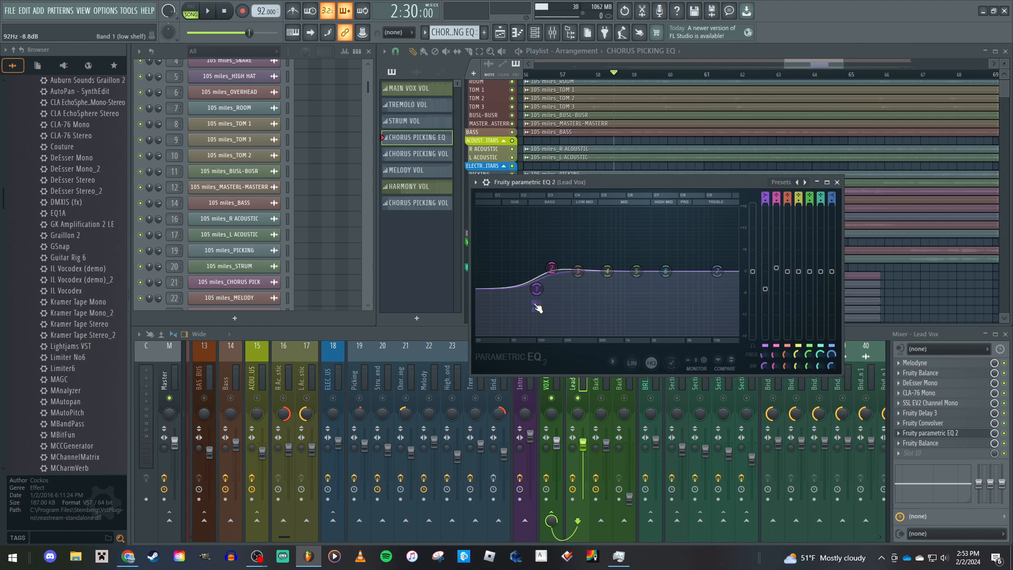
pyautogui.moveTo(537, 307)
pyautogui.mouseDown()
pyautogui.moveTo(538, 290)
pyautogui.moveTo(565, 287)
pyautogui.moveTo(517, 278)
pyautogui.moveTo(537, 299)
pyautogui.mouseUp()
pyautogui.click(838, 182)
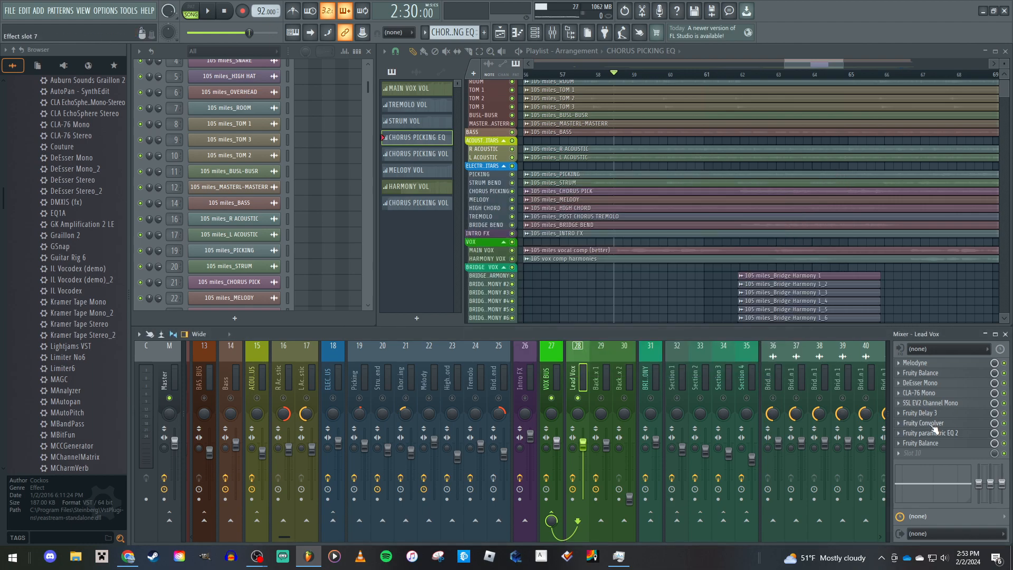
pyautogui.click(938, 445)
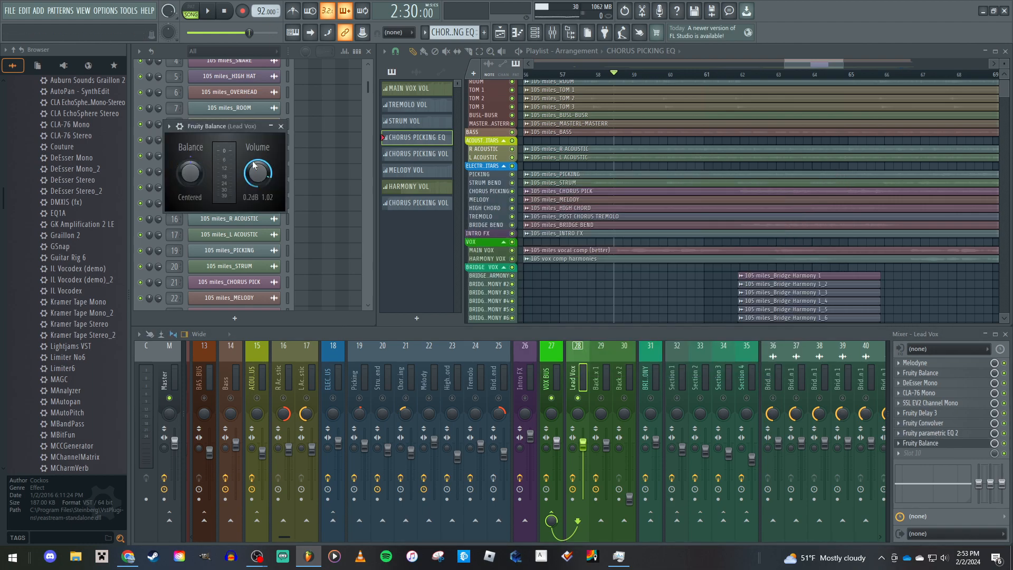
pyautogui.click(280, 126)
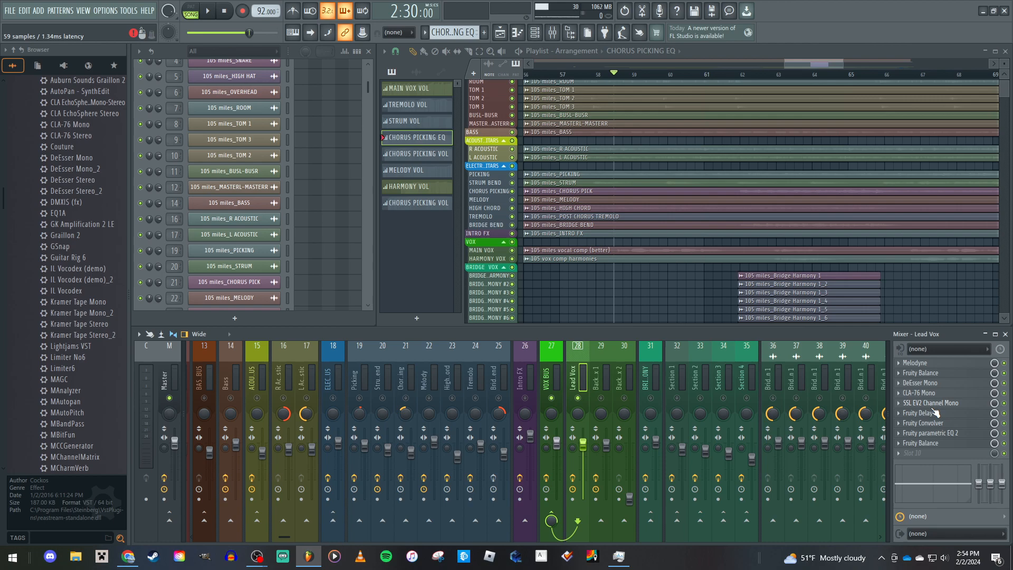
pyautogui.click(938, 444)
pyautogui.click(939, 445)
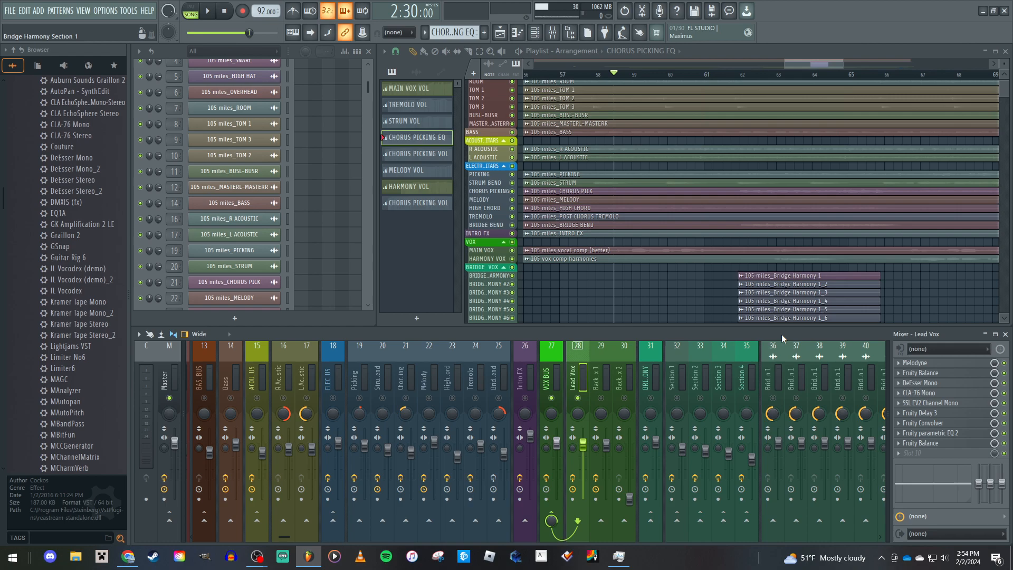
# Look over the playlist's vocal and automation tracks, audition the soloed Lead Vox from 2:30:00, and stop playback
pyautogui.scroll(-12, 646, 255)
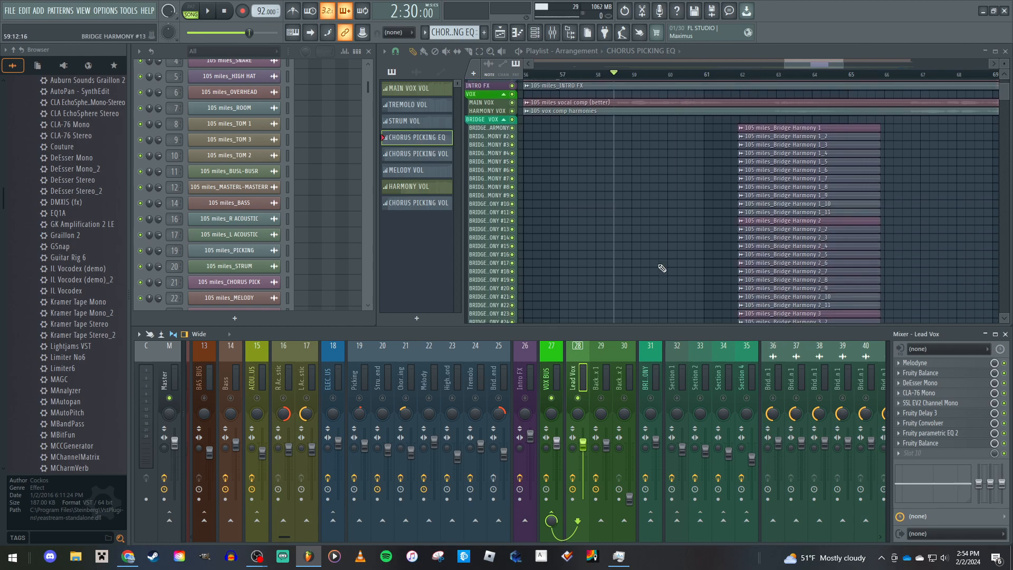
pyautogui.scroll(4, 647, 254)
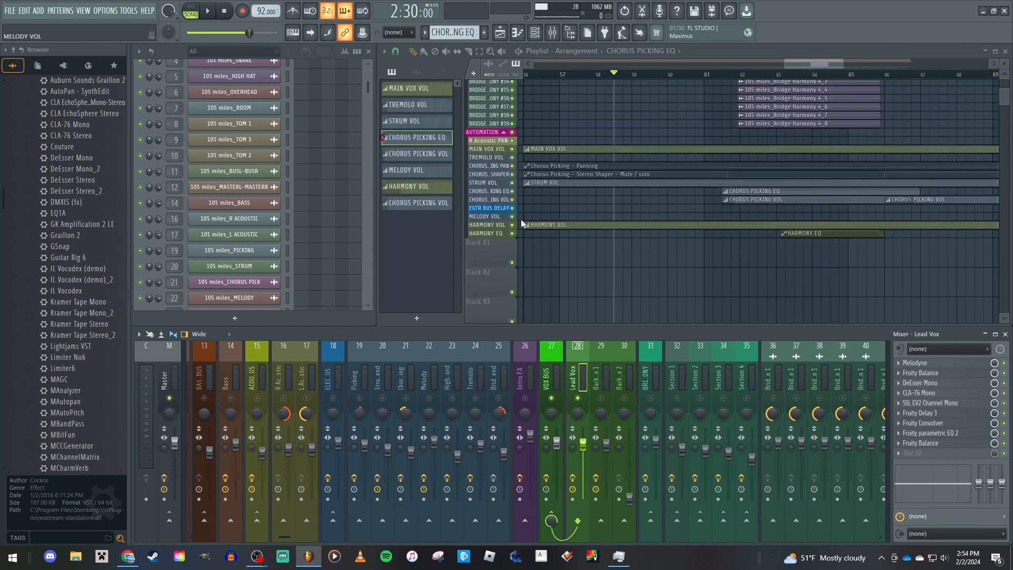
pyautogui.scroll(8, 564, 248)
pyautogui.scroll(6, 564, 248)
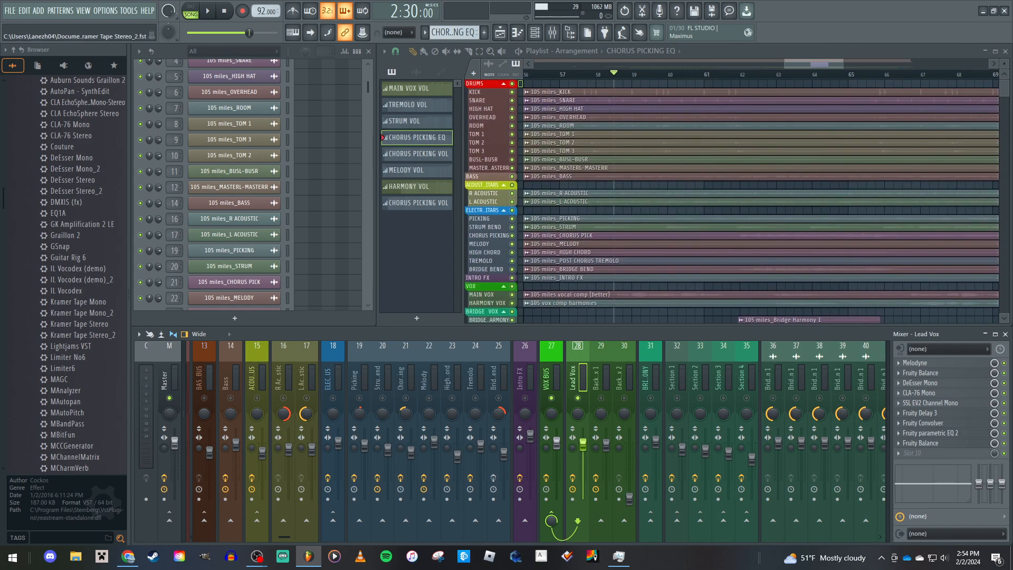
pyautogui.rightClick(578, 398)
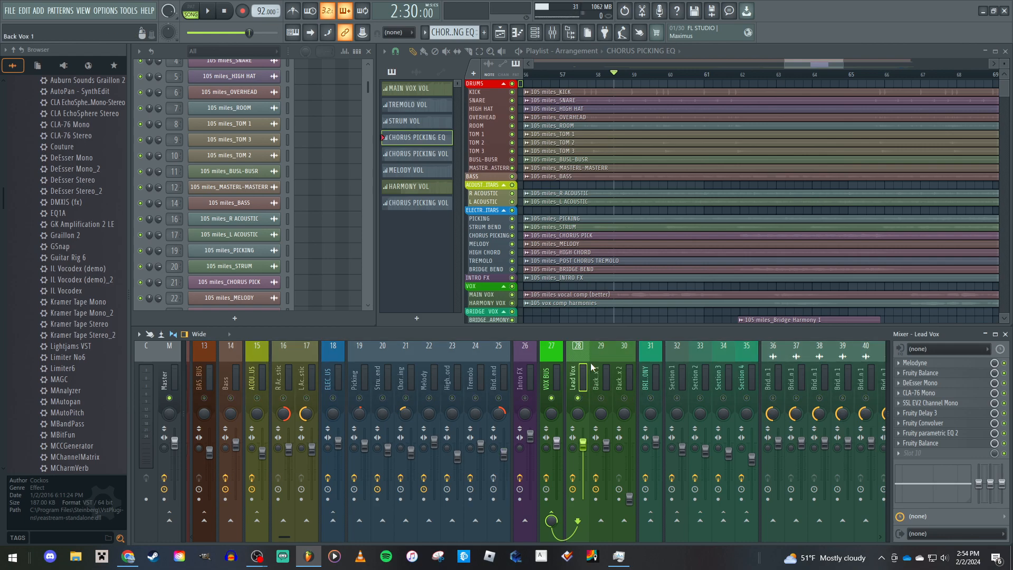
pyautogui.press('space')
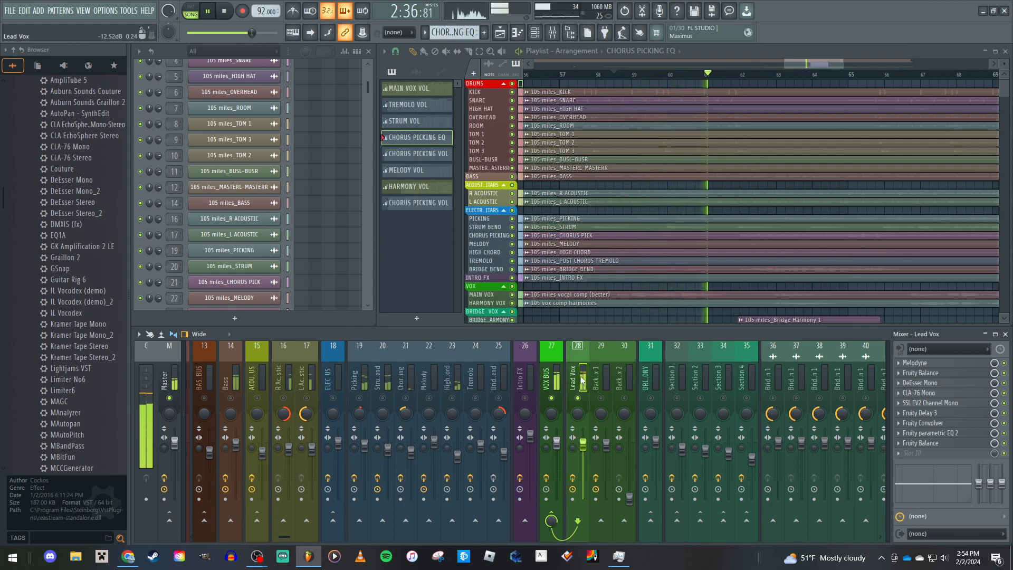
pyautogui.press('space')
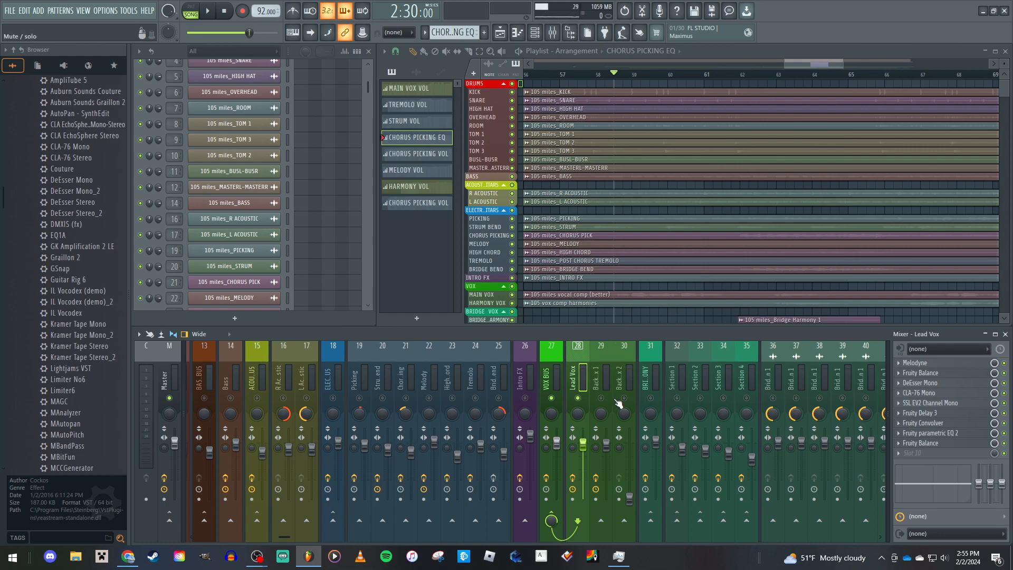
# Solo Back Vox 1 and audition it around the bridge and at an earlier song position
pyautogui.click(603, 373)
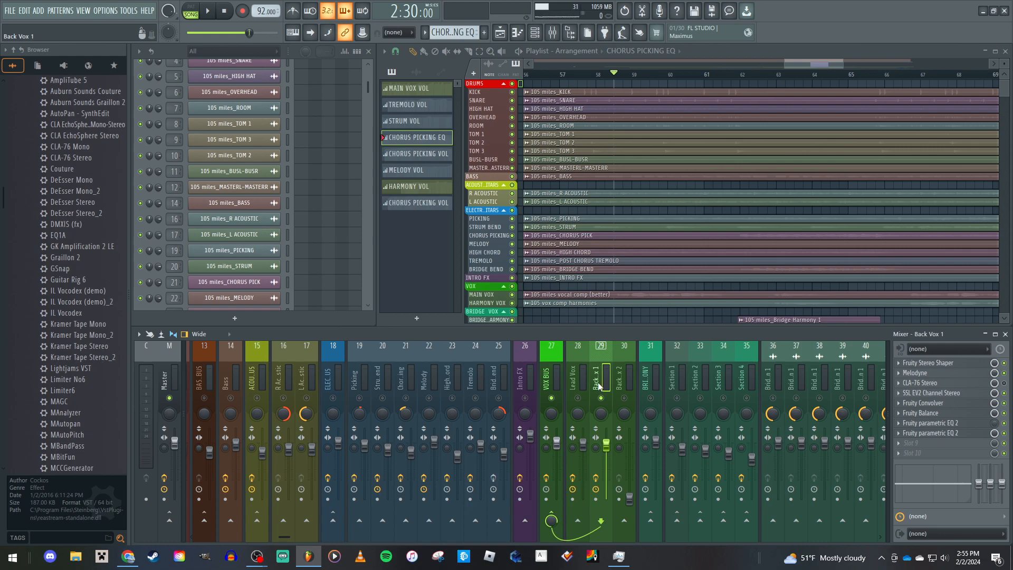
pyautogui.press('space')
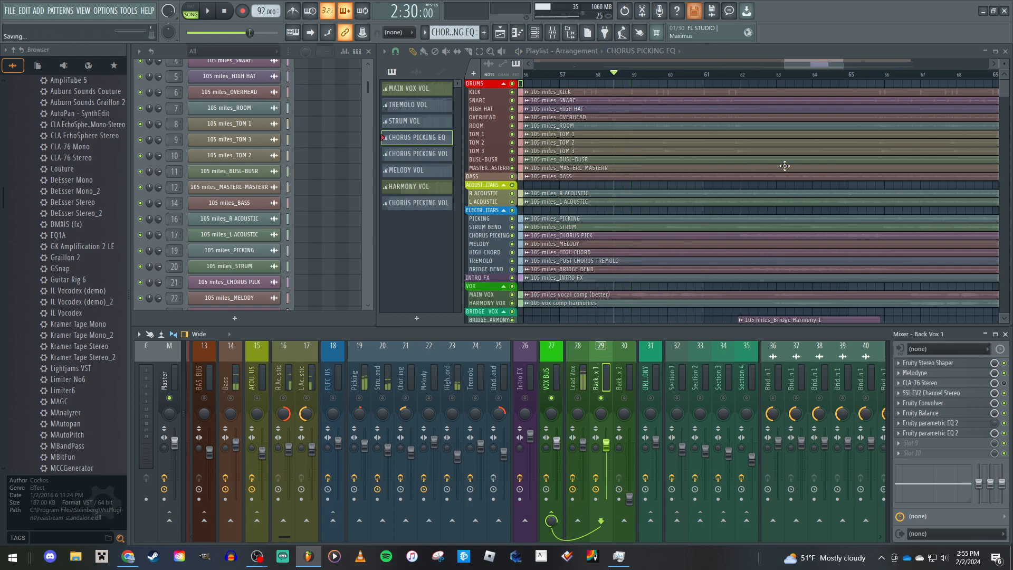
pyautogui.click(768, 74)
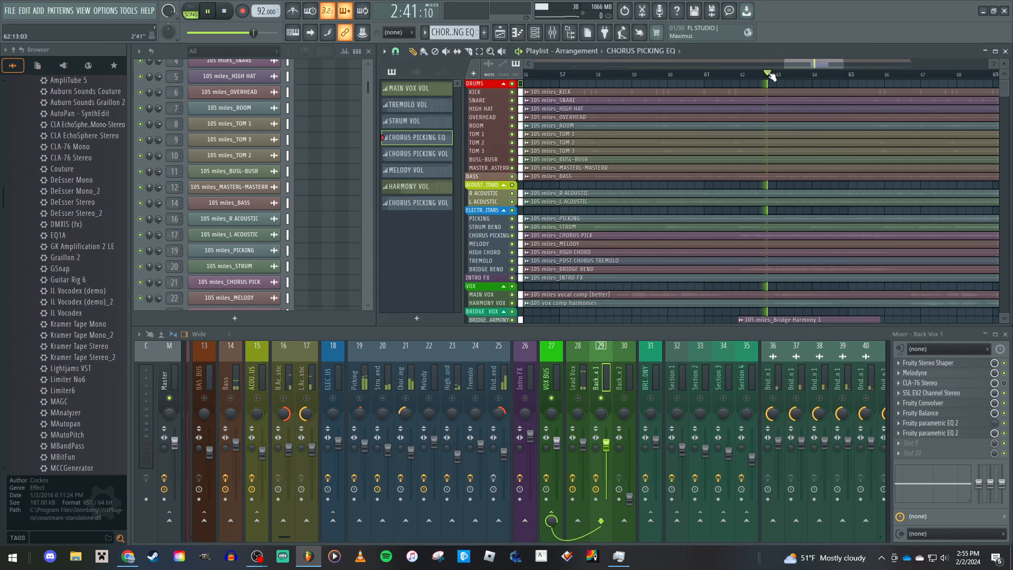
pyautogui.moveTo(669, 239); pyautogui.dragTo(808, 181)
pyautogui.moveTo(633, 163); pyautogui.dragTo(710, 166)
pyautogui.press('space')
pyautogui.click(693, 74)
pyautogui.press('space')
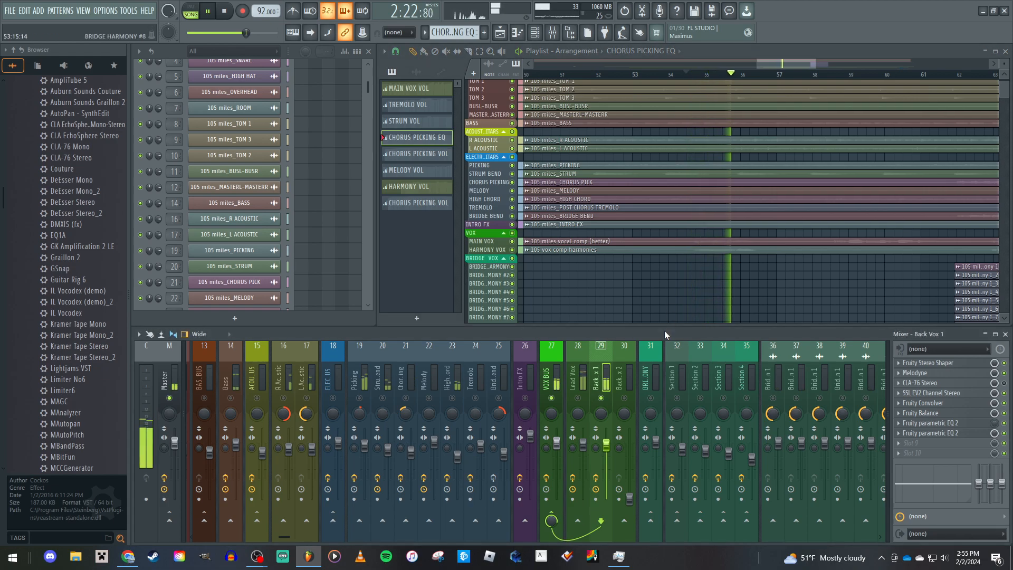
# Move the song position back to 1:37:82, audition the soloed Back Vox 1, and stop playback
pyautogui.moveTo(525, 210); pyautogui.dragTo(742, 231)
pyautogui.press('space')
pyautogui.click(670, 75)
pyautogui.press('space')
pyautogui.click(652, 75)
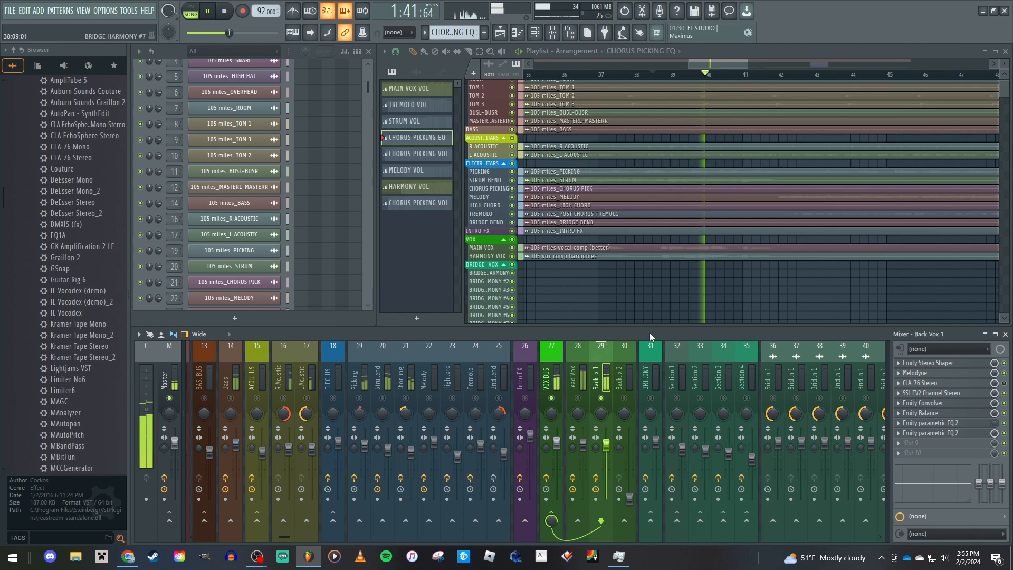
pyautogui.press('space')
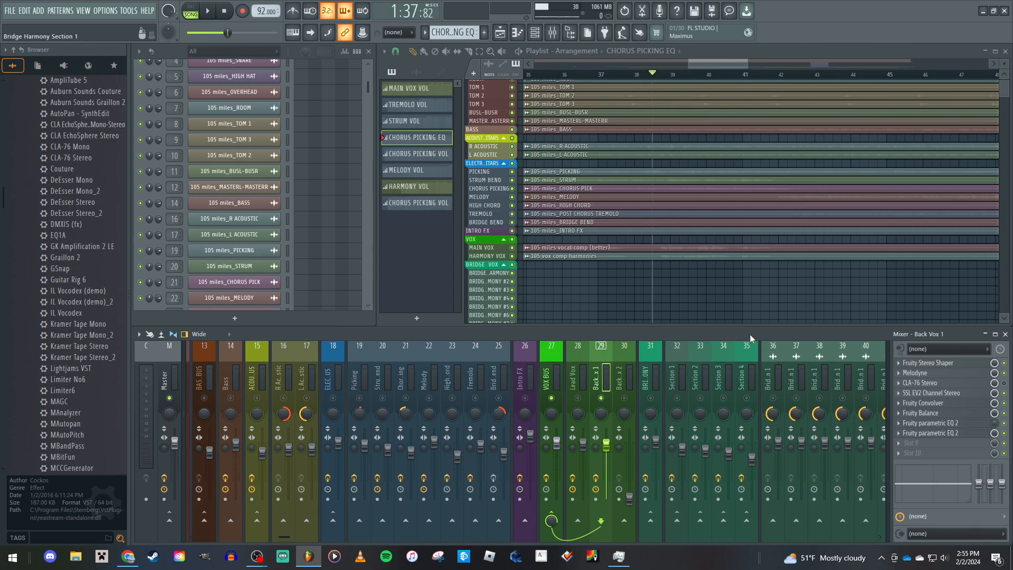
# Inspect the Melodyne notes and the CLA-76 Stereo settings on Back Vox 1, closing each plugin
pyautogui.click(949, 375)
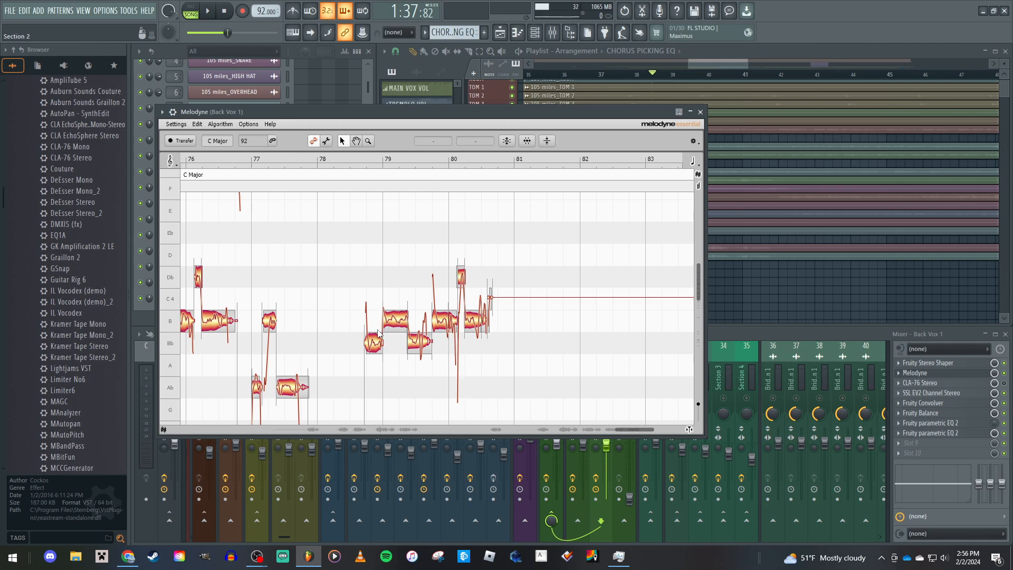
pyautogui.click(691, 112)
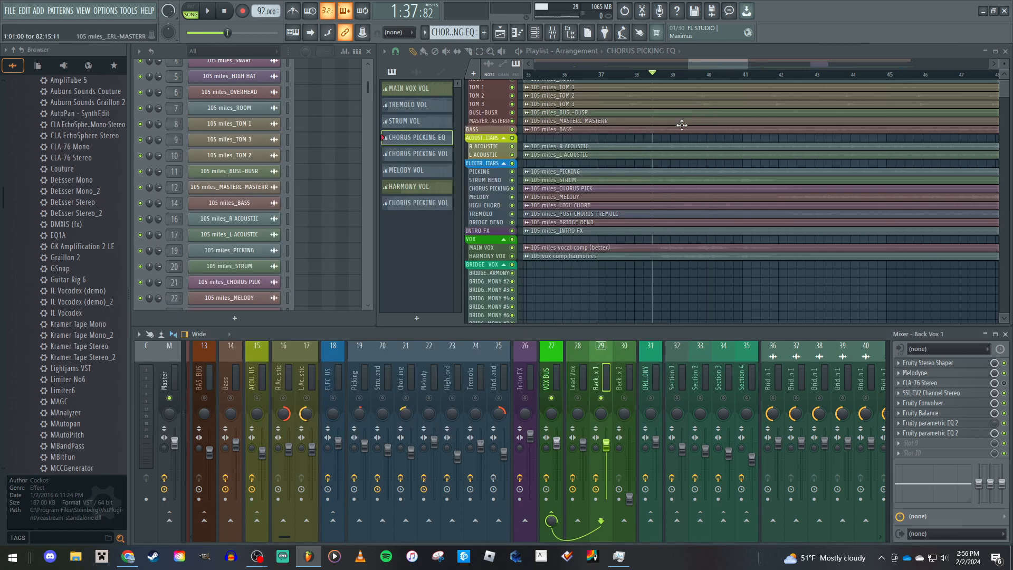
pyautogui.click(932, 384)
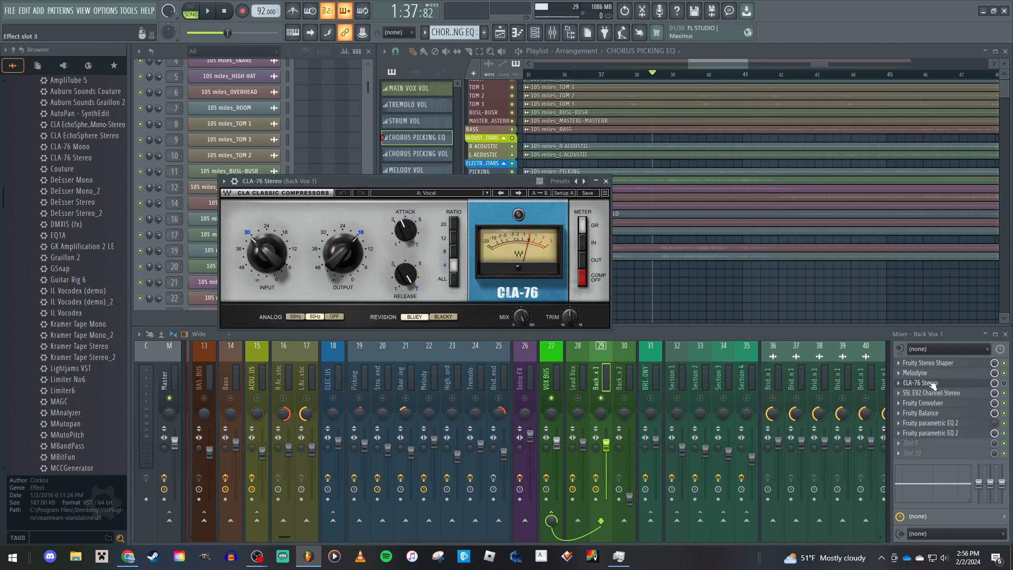
pyautogui.click(932, 384)
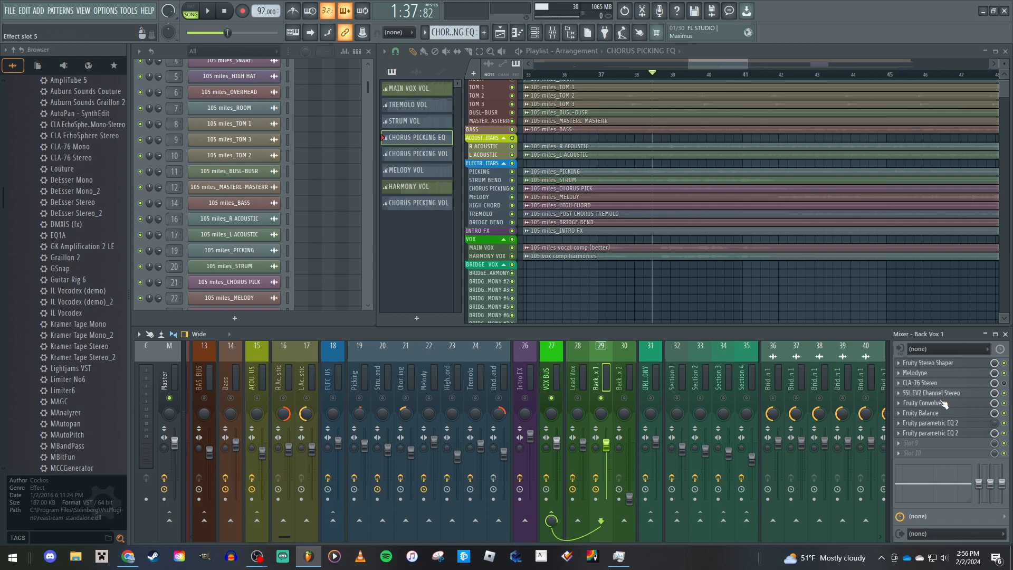
# Examine the SSL EV2 Channel Stereo EQ and filter settings on Back Vox 1, then close the plugin
pyautogui.click(943, 393)
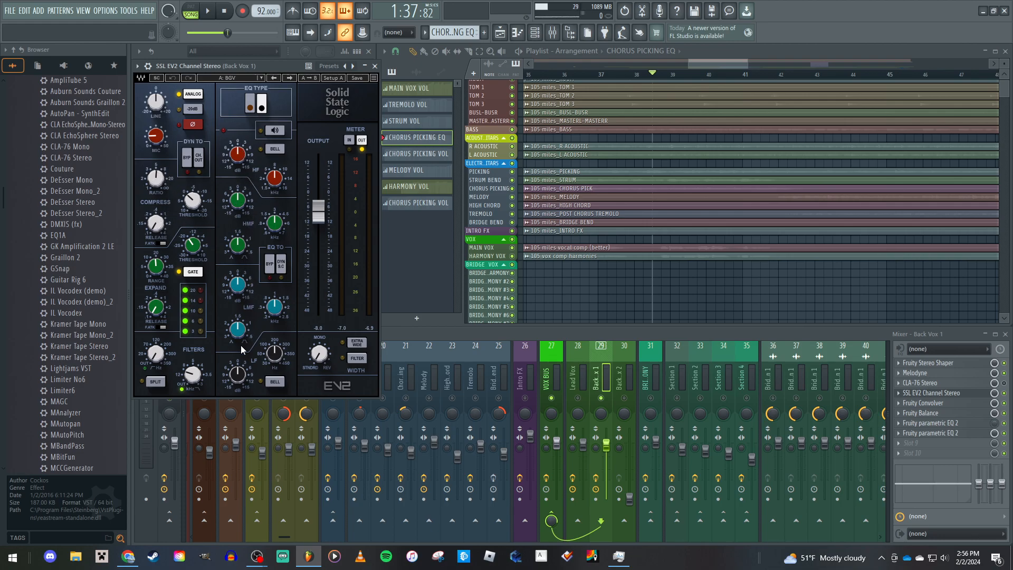
pyautogui.moveTo(192, 383)
pyautogui.click(376, 66)
# Inspect the Fruity Convolver and Fruity Balance settings on Back Vox 1, closing each plugin
pyautogui.click(941, 404)
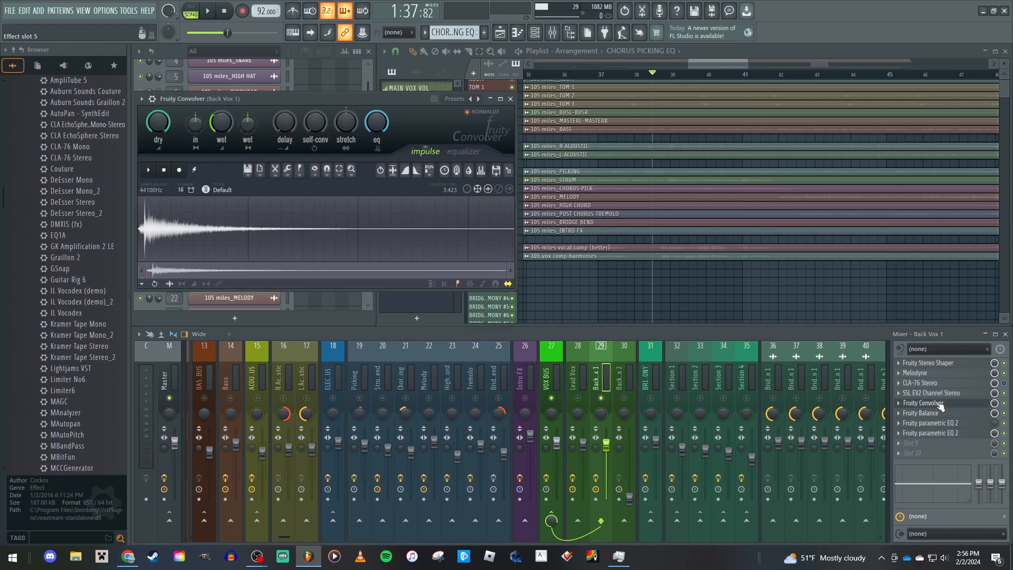
pyautogui.click(941, 404)
pyautogui.click(942, 414)
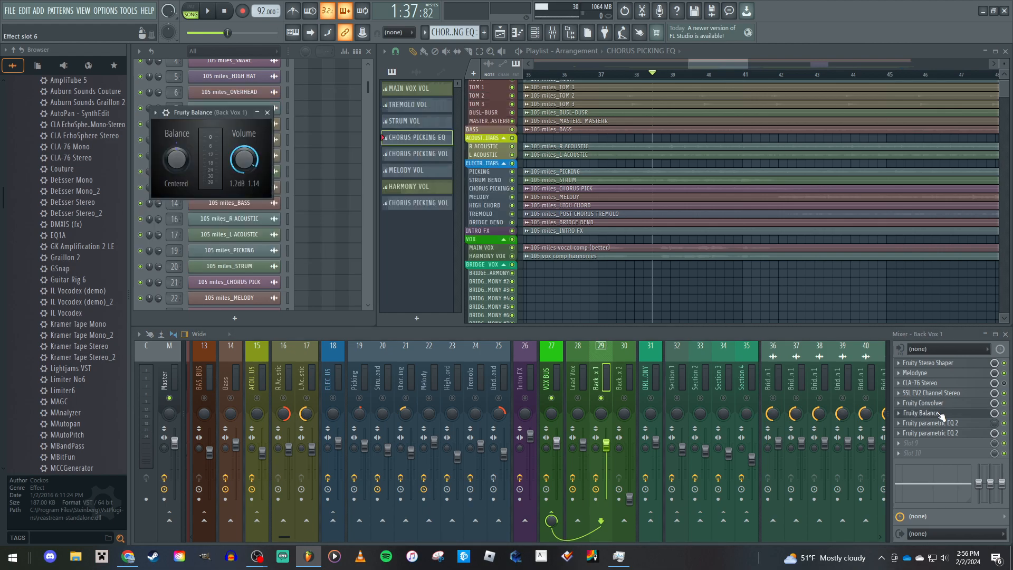
pyautogui.click(942, 416)
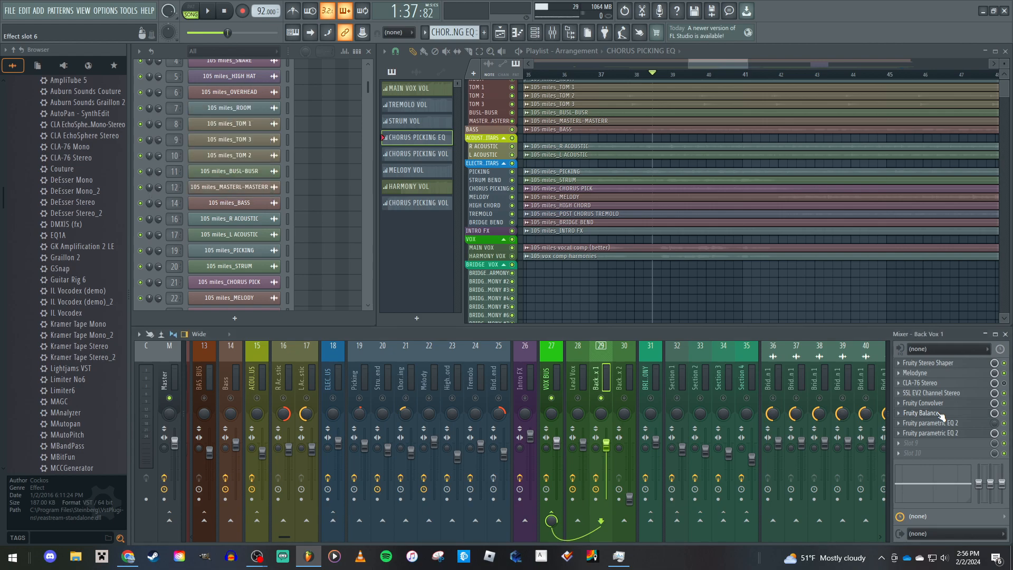
# Examine the curves of both Fruity parametric EQ 2 instances on Back Vox 1, closing each plugin
pyautogui.click(942, 423)
pyautogui.click(943, 423)
pyautogui.click(943, 424)
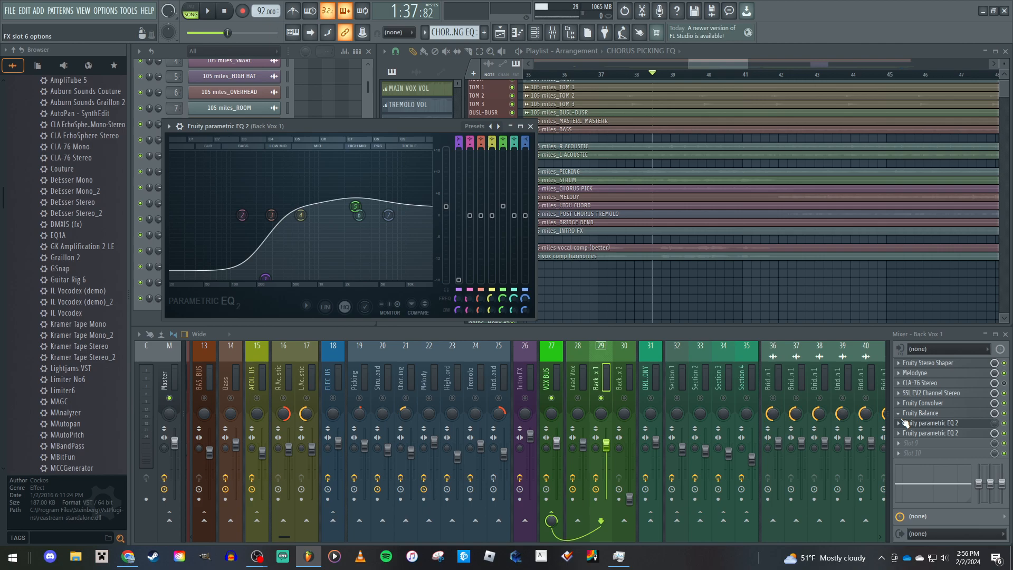
pyautogui.click(530, 126)
pyautogui.click(960, 422)
pyautogui.click(962, 424)
pyautogui.click(958, 434)
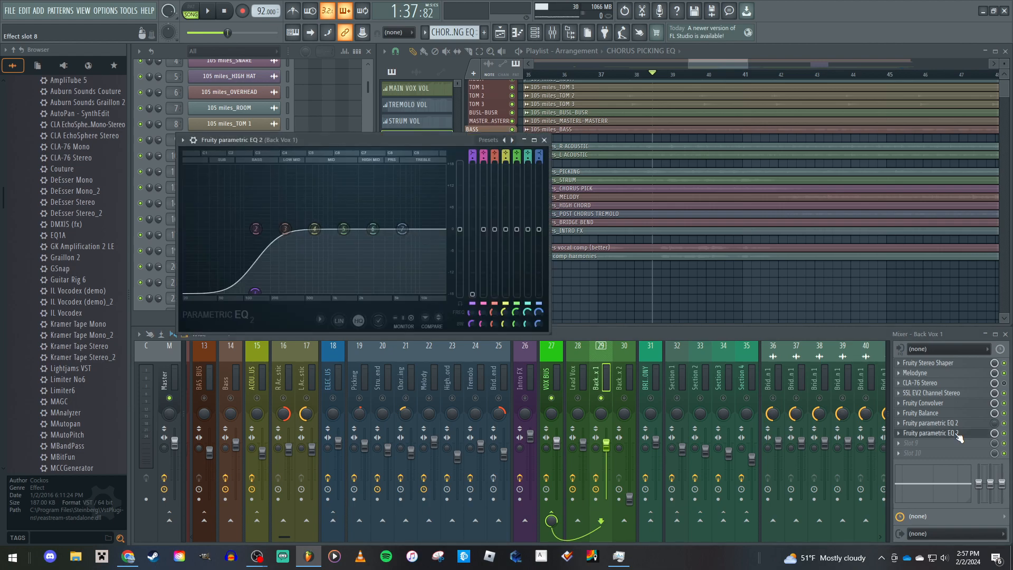
pyautogui.click(957, 436)
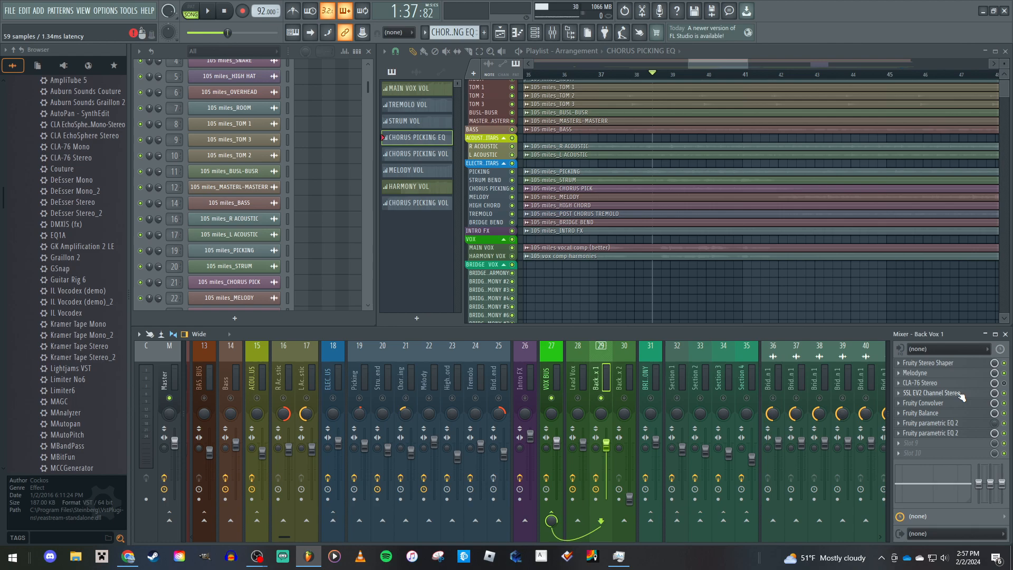
# Unmute Back Vox 2, then clear the solo so that all mixer tracks are active again
pyautogui.click(624, 398)
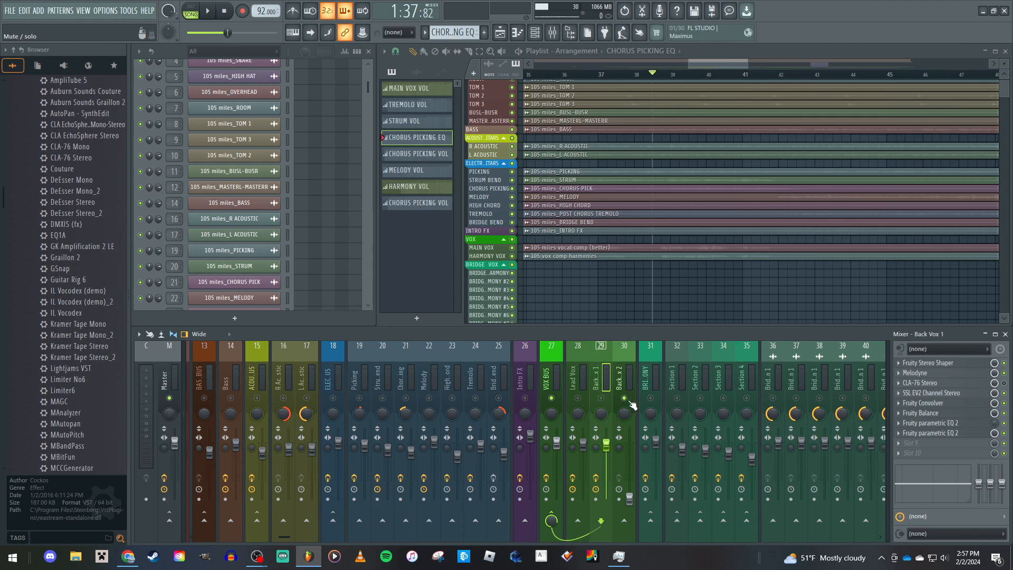
pyautogui.rightClick(625, 399)
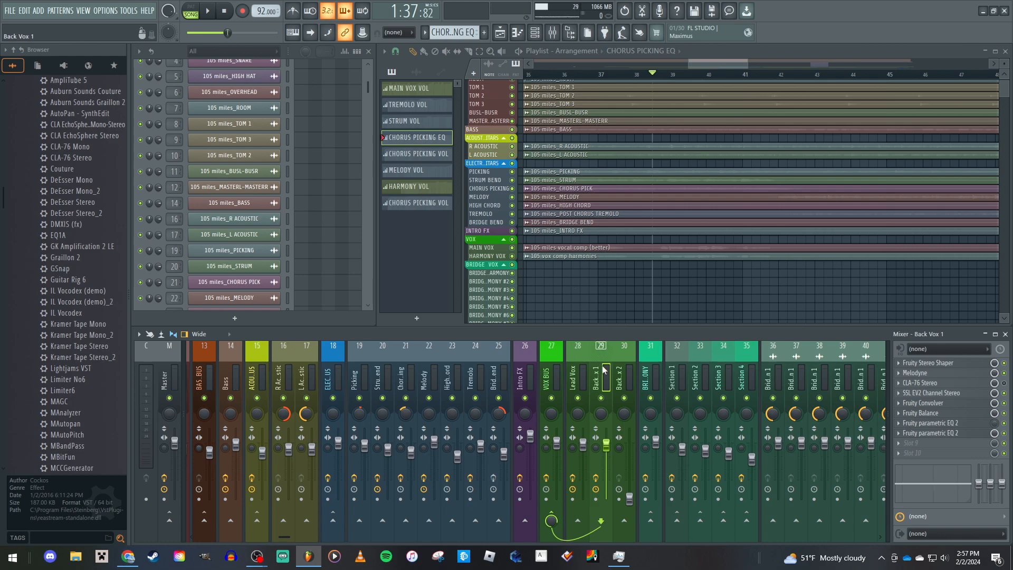
pyautogui.scroll(3, 603, 366)
pyautogui.scroll(-3, 602, 367)
pyautogui.scroll(3, 603, 367)
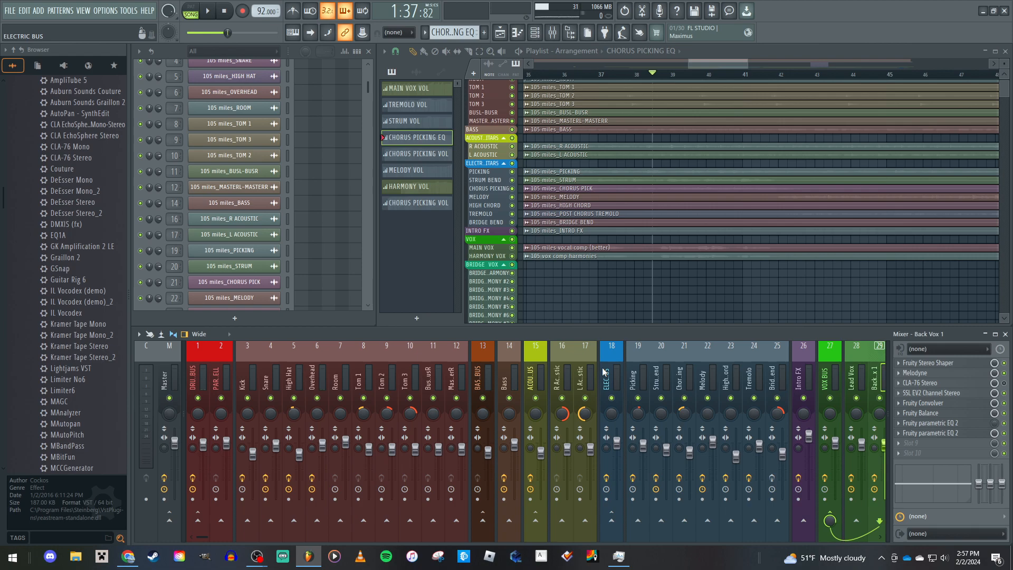
# Select the Master track, audition the full mix from 1:37:82 across the whole arrangement, and stop playback
pyautogui.click(161, 381)
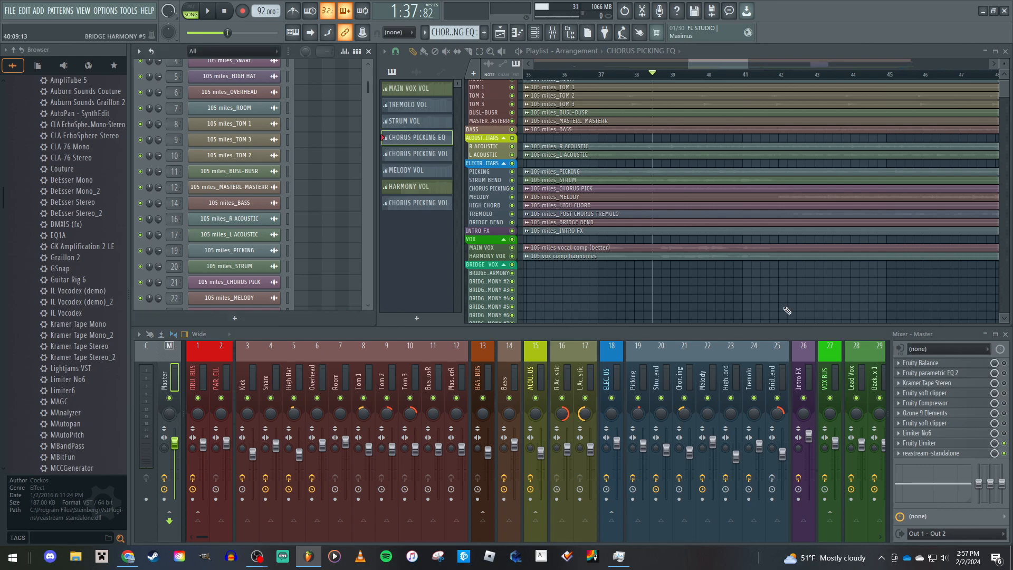
pyautogui.scroll(-6, 750, 275)
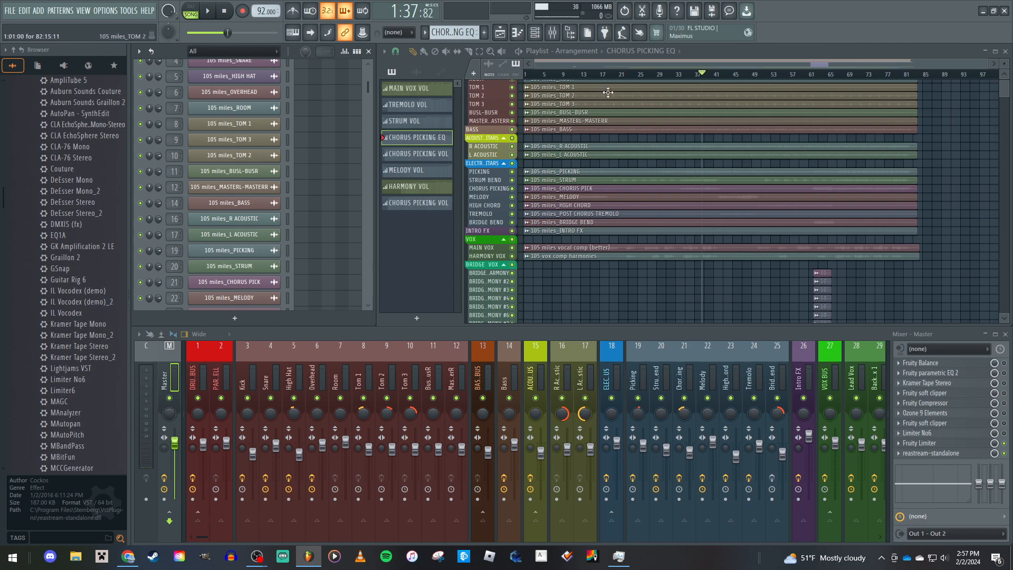
pyautogui.press('space')
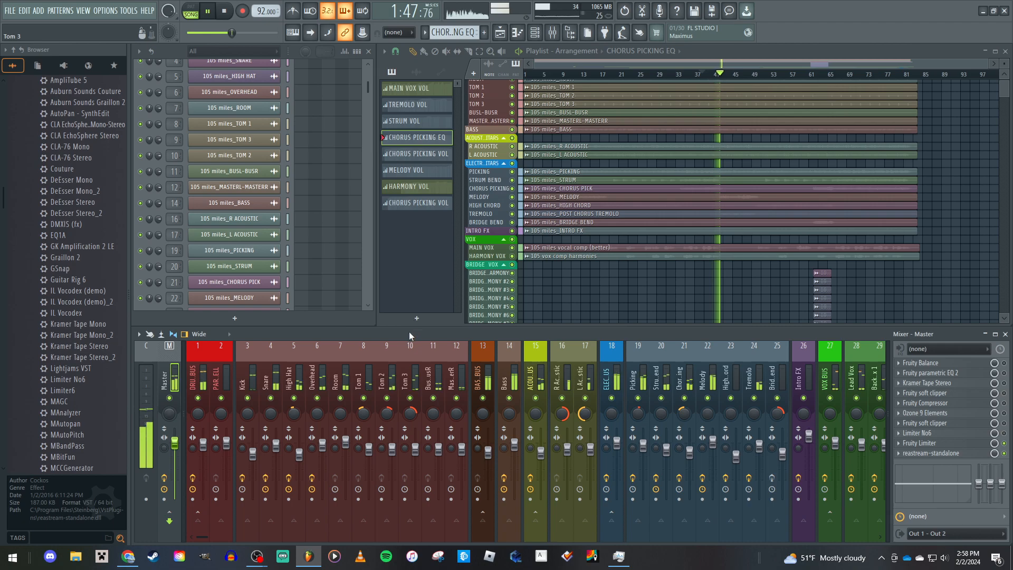
pyautogui.press('space')
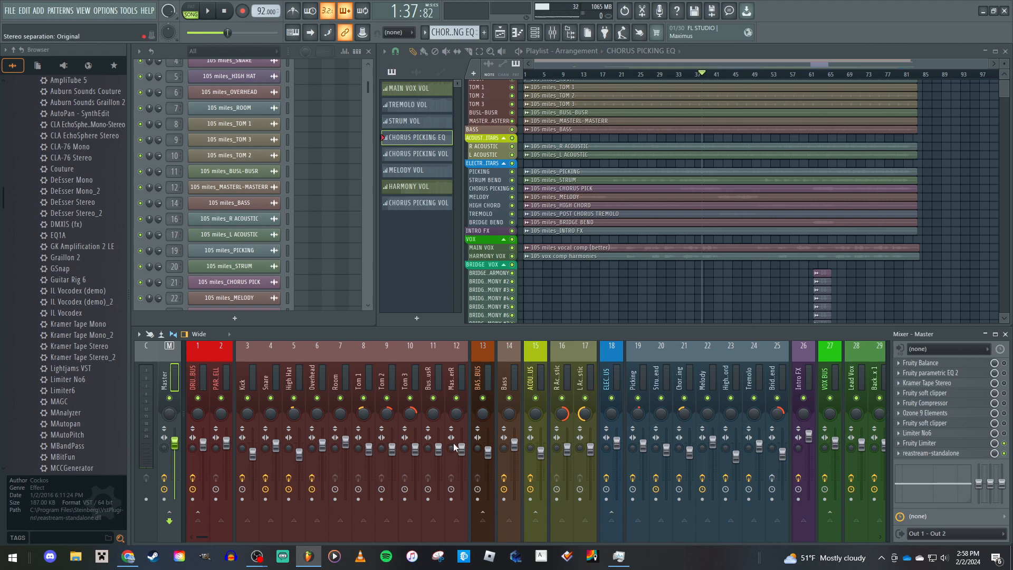
# Inspect the Fruity Limiter and Fruity Balance settings on the Master track, closing each plugin
pyautogui.click(920, 443)
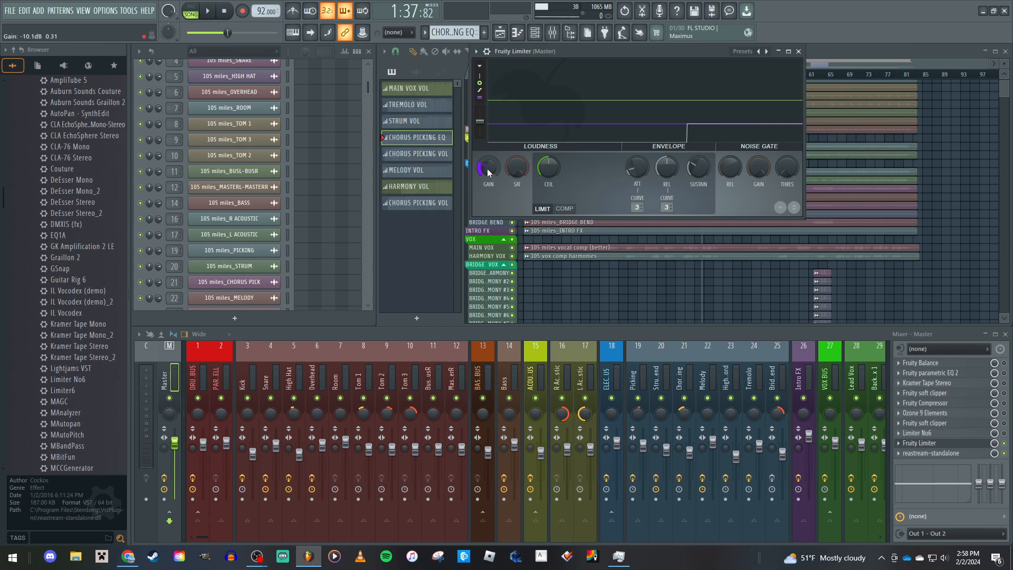
pyautogui.click(798, 51)
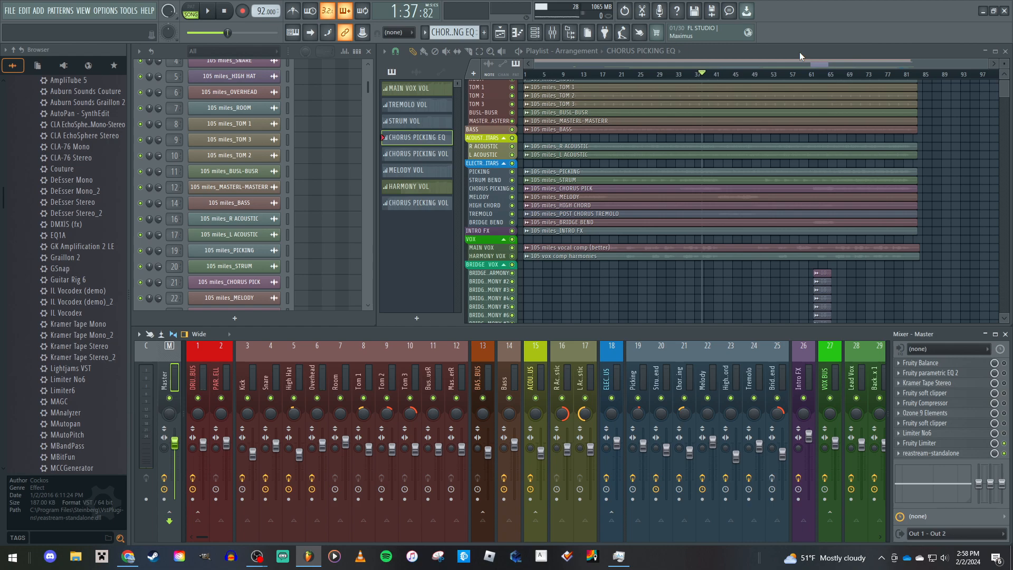
pyautogui.click(939, 363)
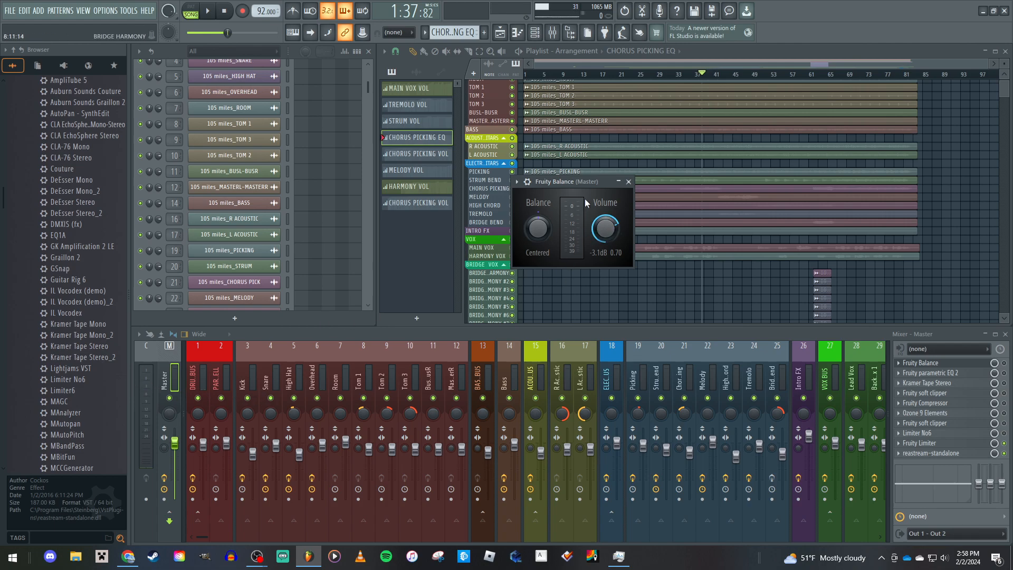
pyautogui.click(629, 183)
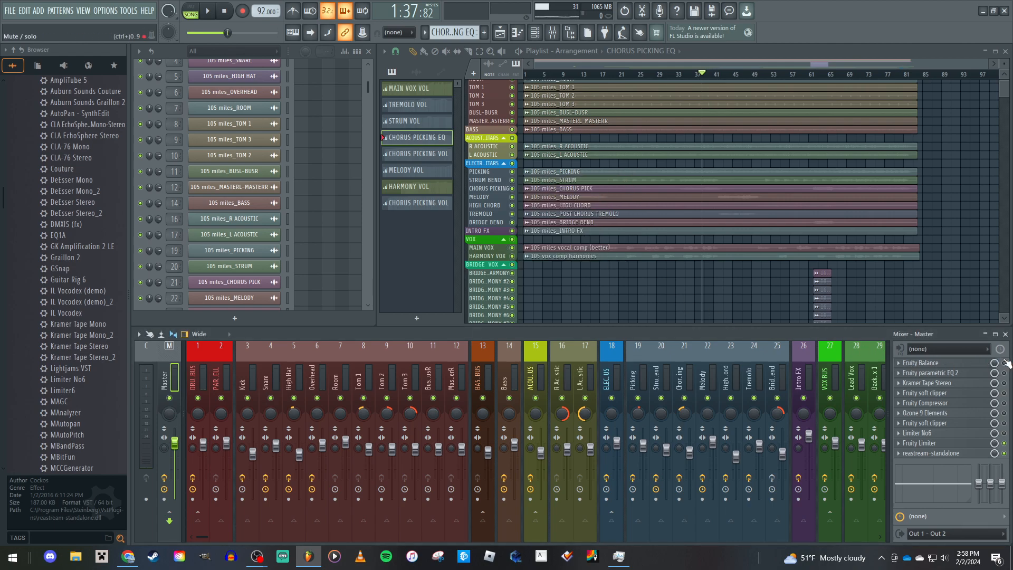
# Examine the Fruity parametric EQ 2 curve and the Kramer Tape Stereo settings on the Master, closing each plugin
pyautogui.click(956, 376)
pyautogui.click(957, 375)
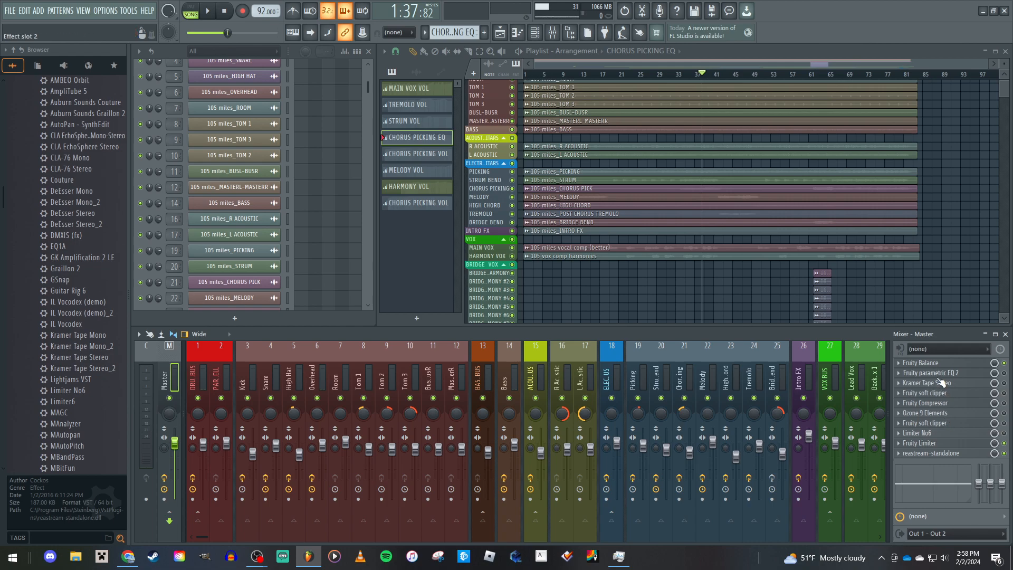
pyautogui.click(943, 376)
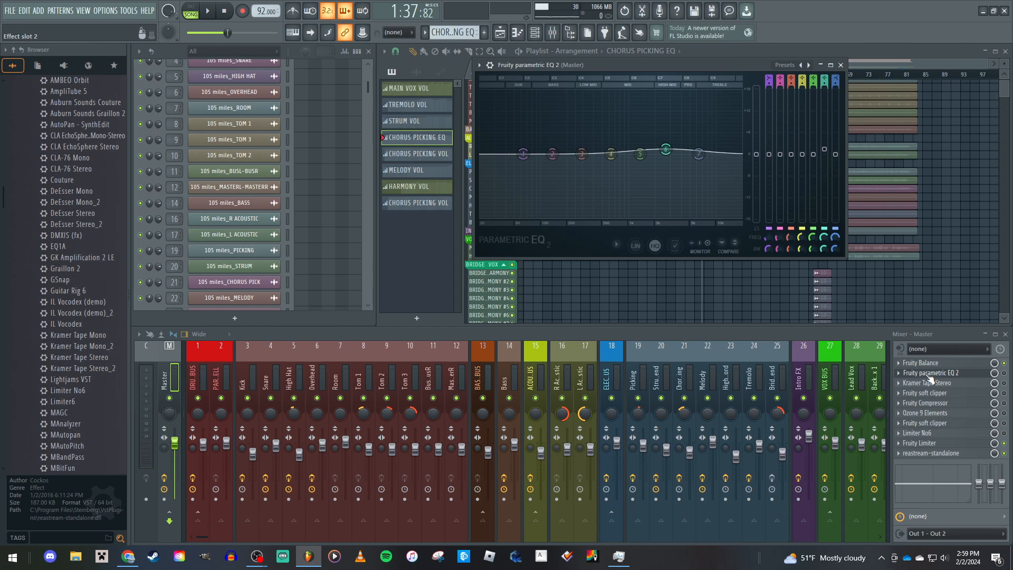
pyautogui.click(929, 373)
pyautogui.click(932, 383)
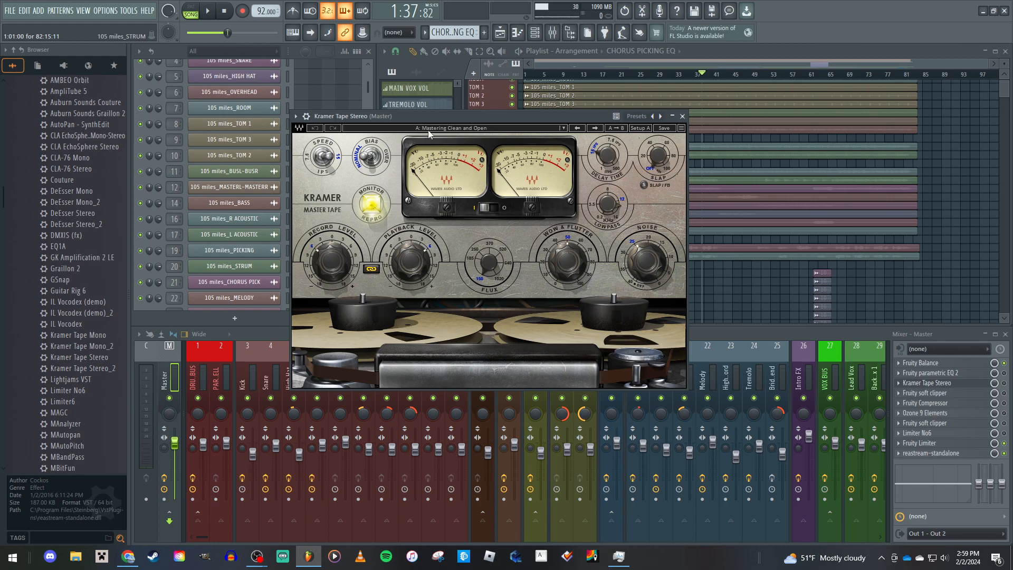
pyautogui.click(683, 118)
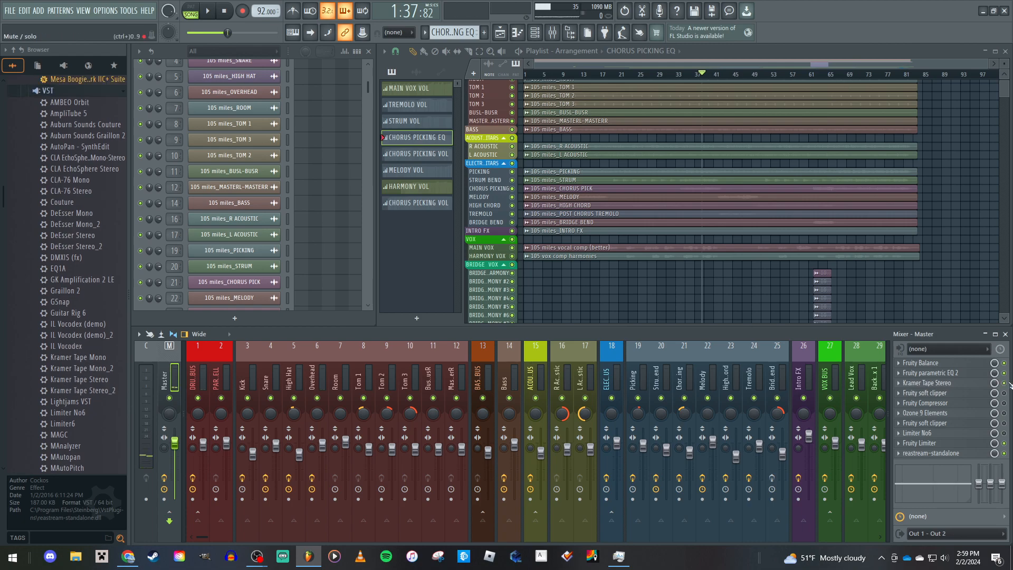
# Inspect the first Fruity soft clipper and the Fruity Compressor settings on the Master, closing both plugins
pyautogui.click(970, 394)
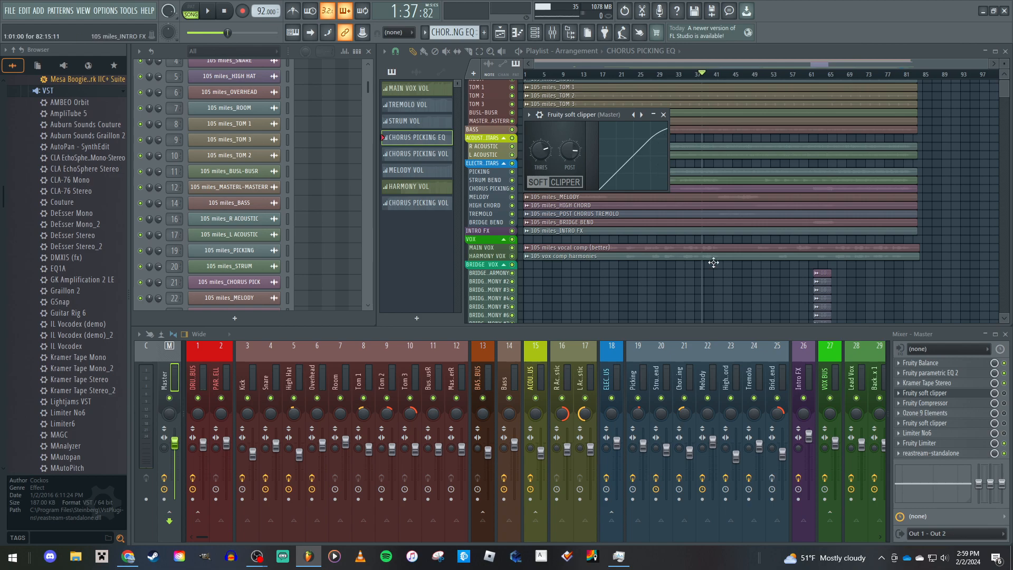
pyautogui.click(976, 403)
pyautogui.moveTo(252, 216); pyautogui.dragTo(235, 206)
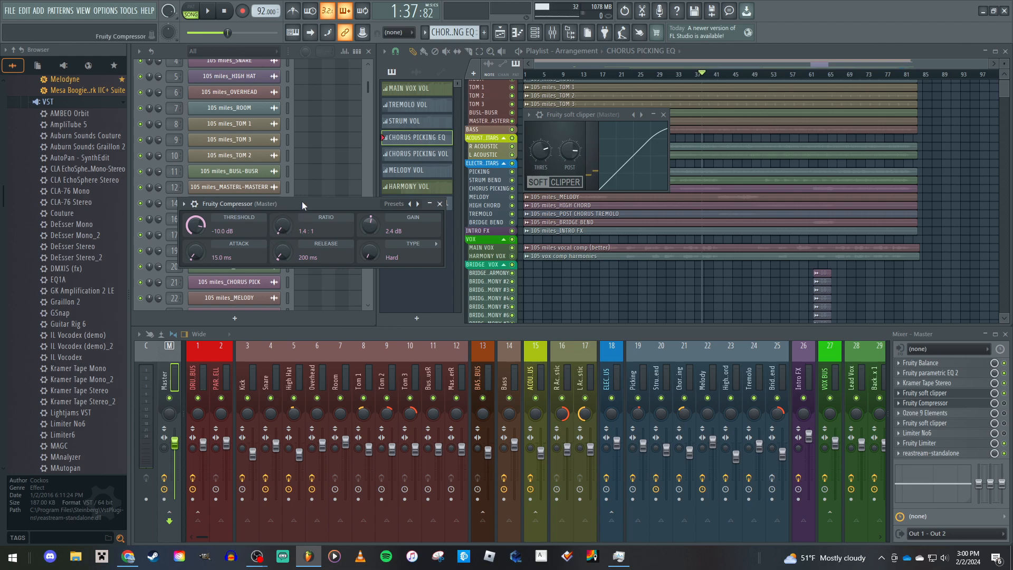
pyautogui.moveTo(302, 202); pyautogui.dragTo(293, 204)
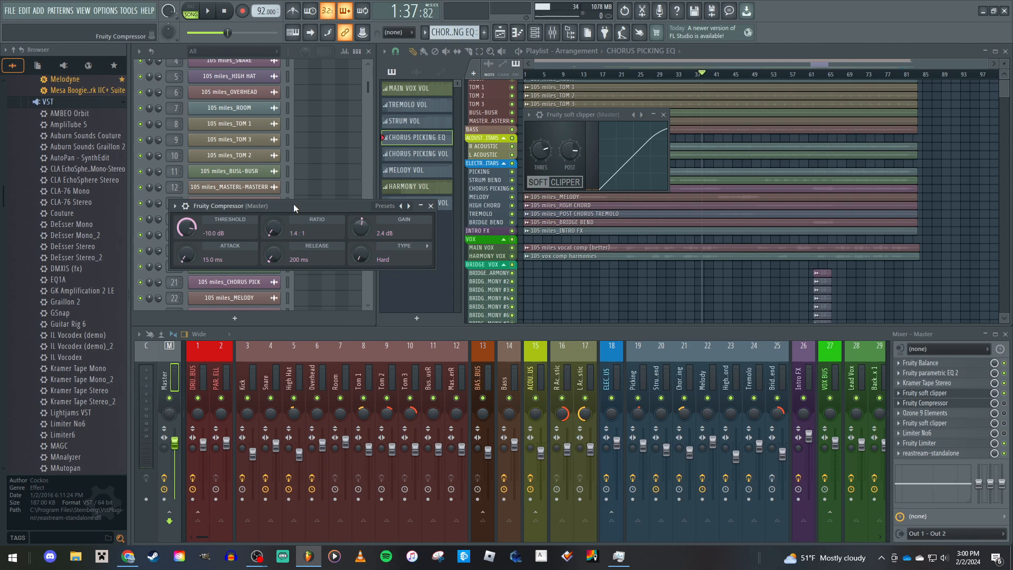
pyautogui.moveTo(299, 206); pyautogui.dragTo(262, 264)
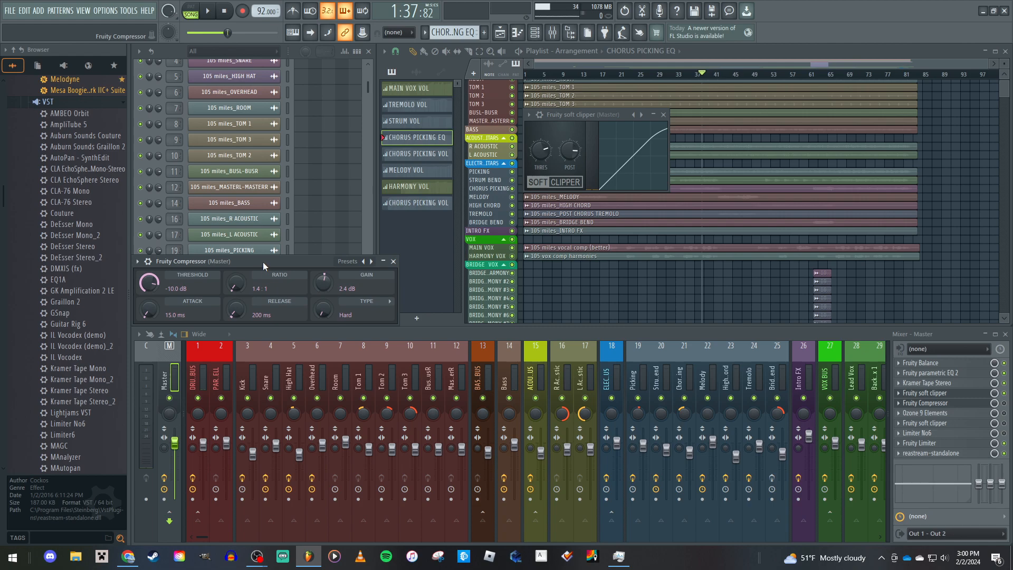
pyautogui.click(665, 117)
pyautogui.moveTo(239, 261); pyautogui.dragTo(363, 225)
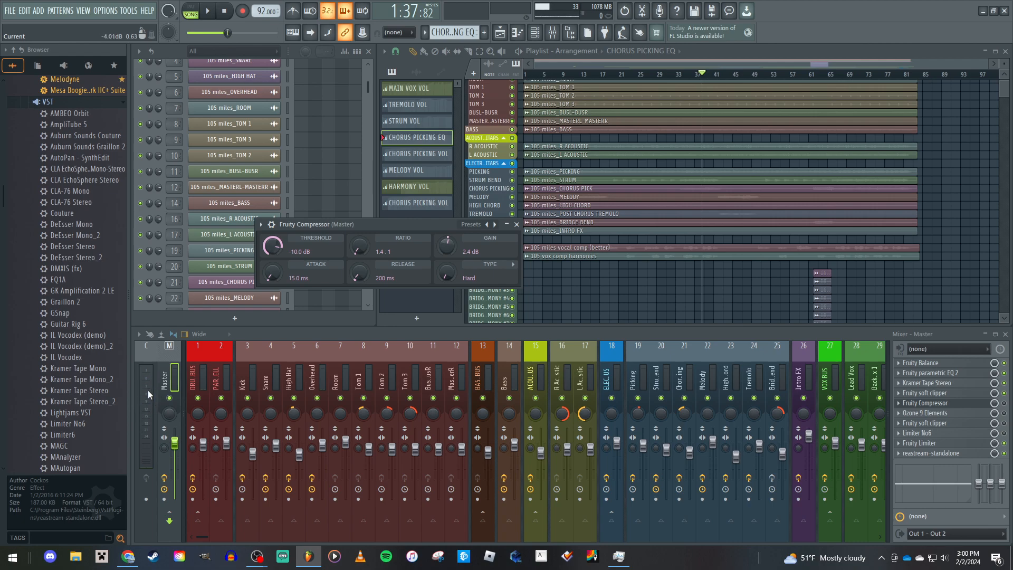
pyautogui.click(516, 224)
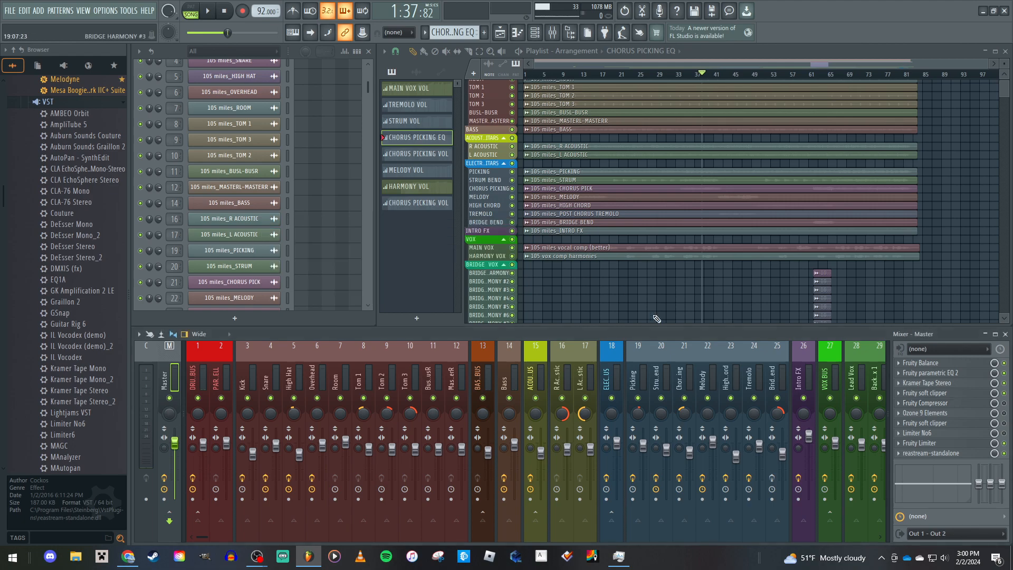
# Open Ozone 9 Elements on the Master and look through its Equalizer, Imager and Maximizer modules
pyautogui.click(958, 413)
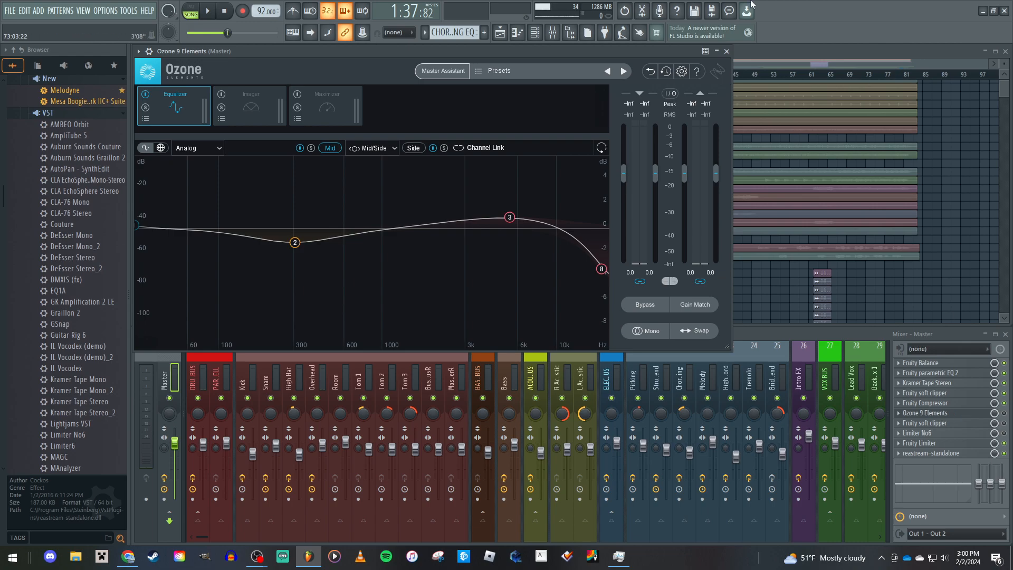
pyautogui.moveTo(212, 53); pyautogui.dragTo(293, 82)
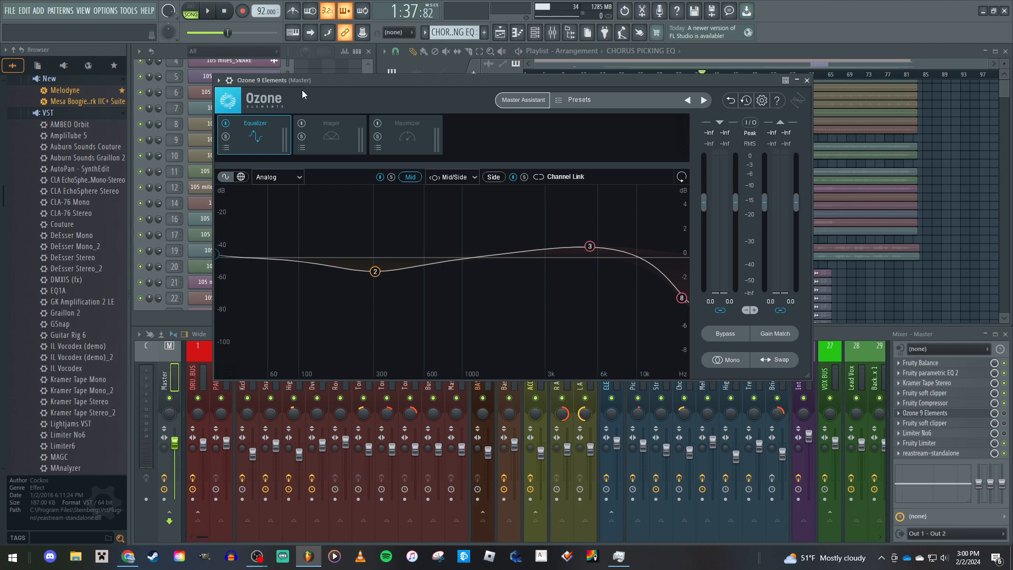
pyautogui.moveTo(302, 85); pyautogui.dragTo(282, 93)
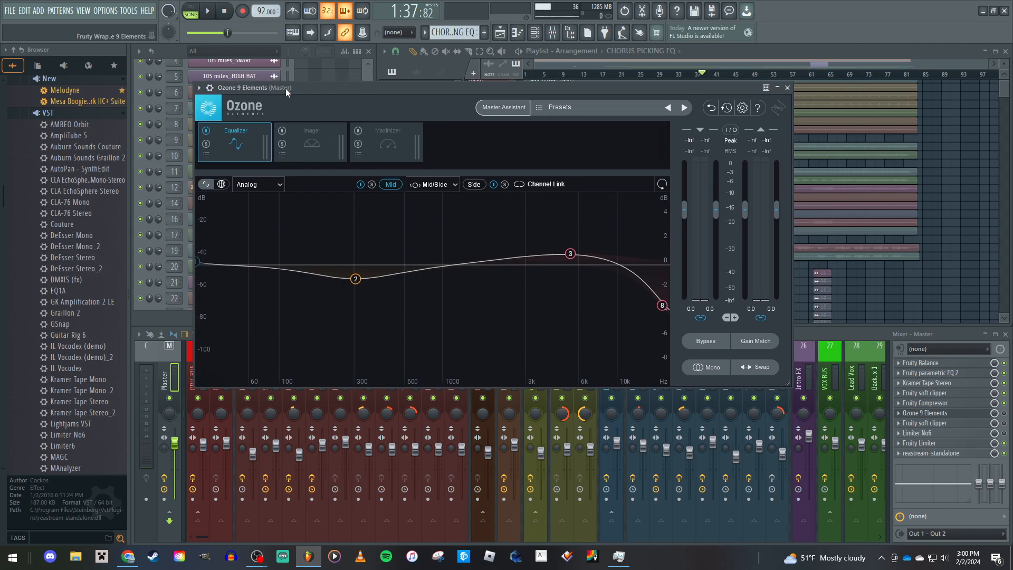
pyautogui.click(315, 140)
pyautogui.click(378, 142)
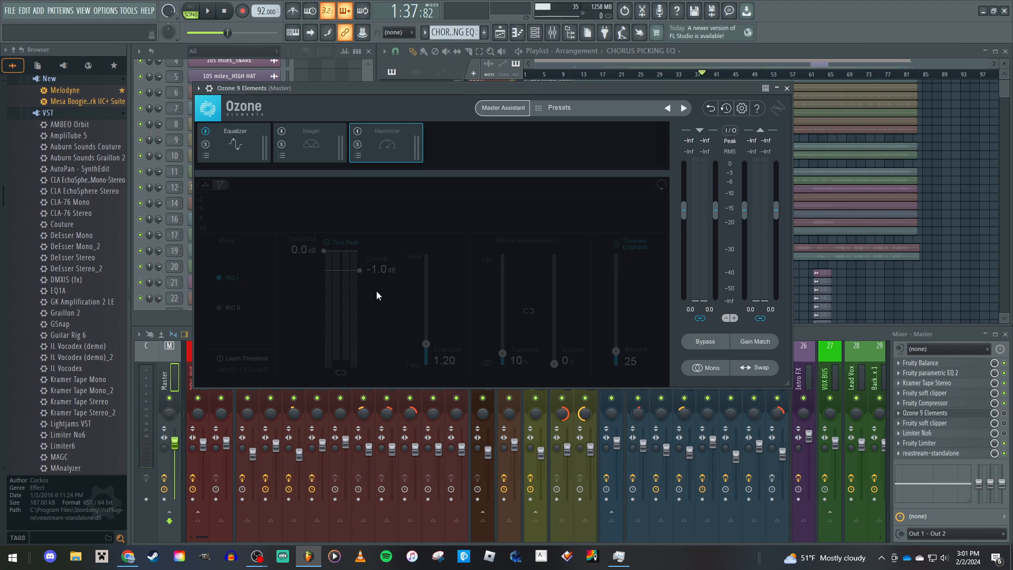
# Compare the Mid and Side curves in the Ozone 9 Elements Equalizer, then close the plugin
pyautogui.click(238, 143)
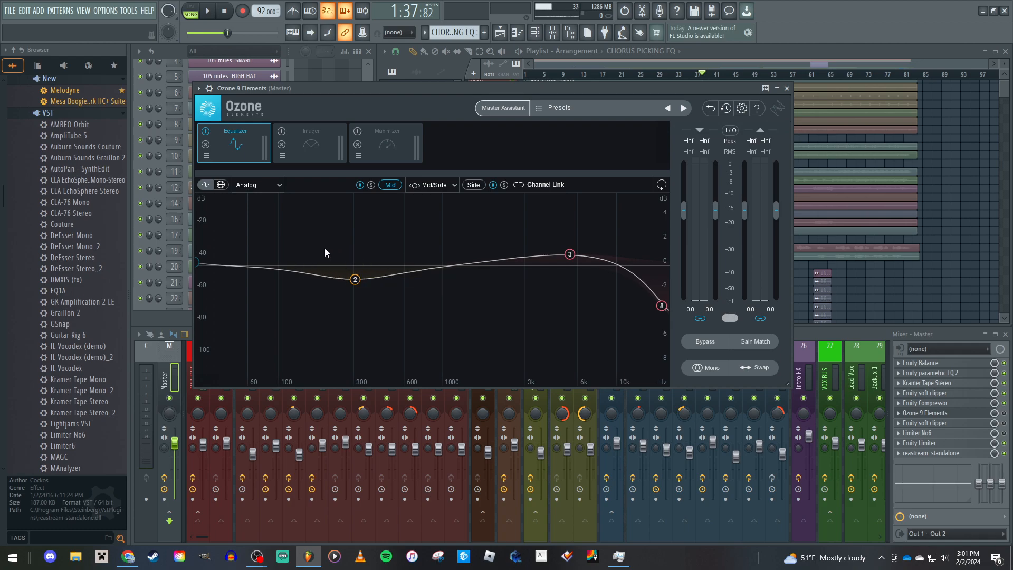
pyautogui.click(473, 184)
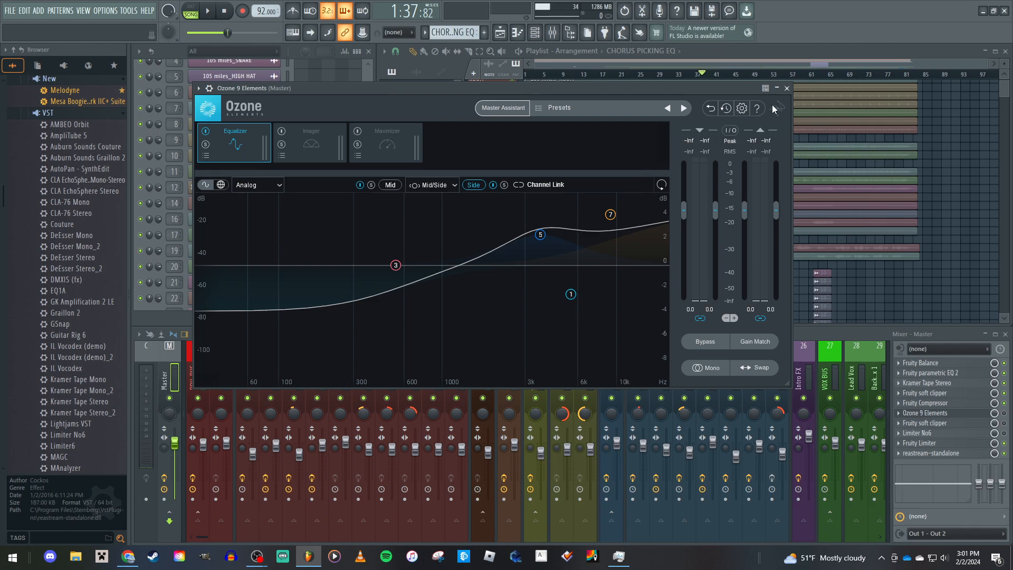
pyautogui.click(390, 186)
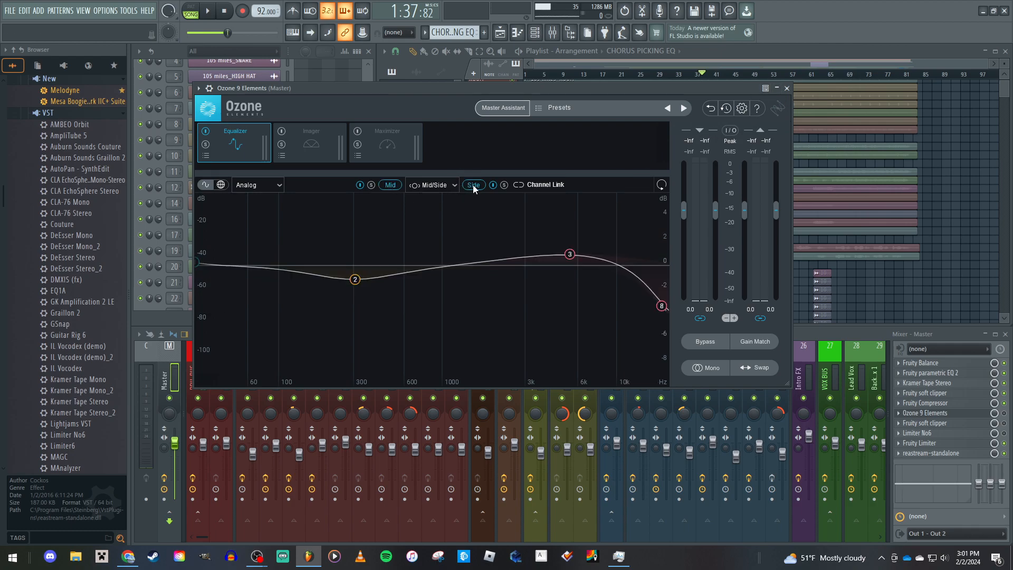
pyautogui.click(473, 185)
pyautogui.click(392, 186)
pyautogui.click(468, 185)
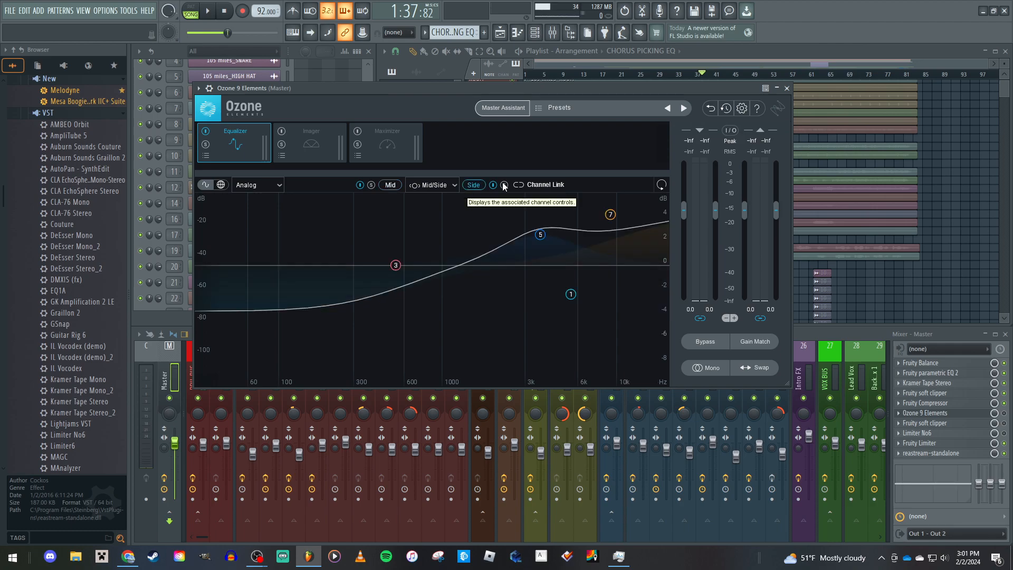
pyautogui.click(787, 89)
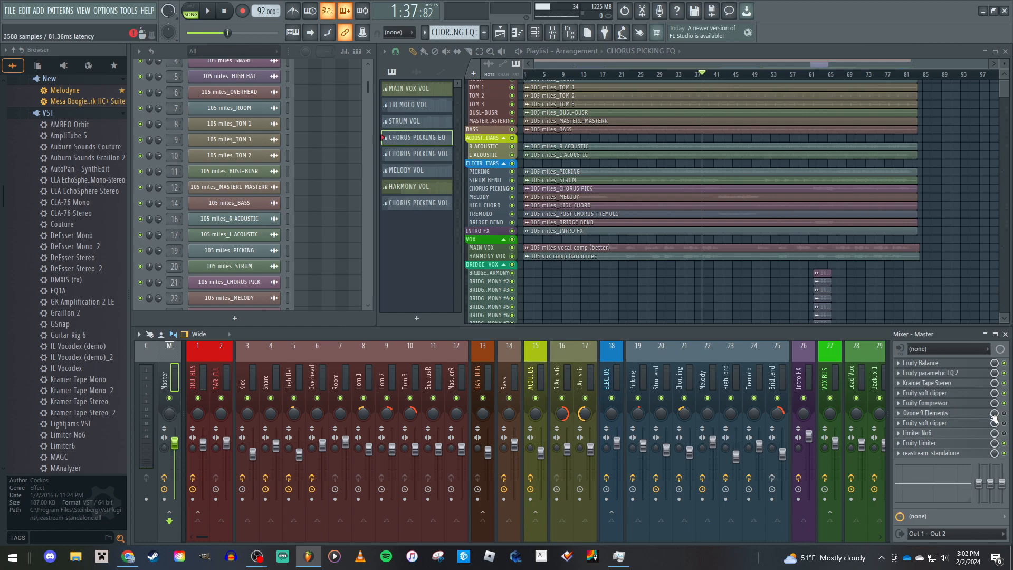
# Briefly recheck Ozone 9 Elements, then open the Master's second Fruity soft clipper to view its settings
pyautogui.click(956, 413)
pyautogui.click(956, 414)
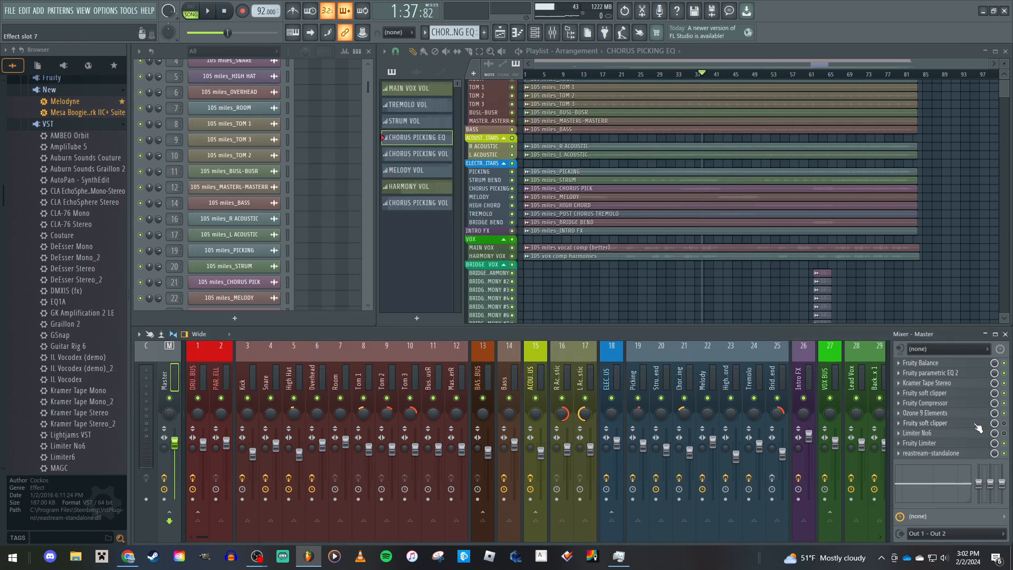
pyautogui.click(976, 424)
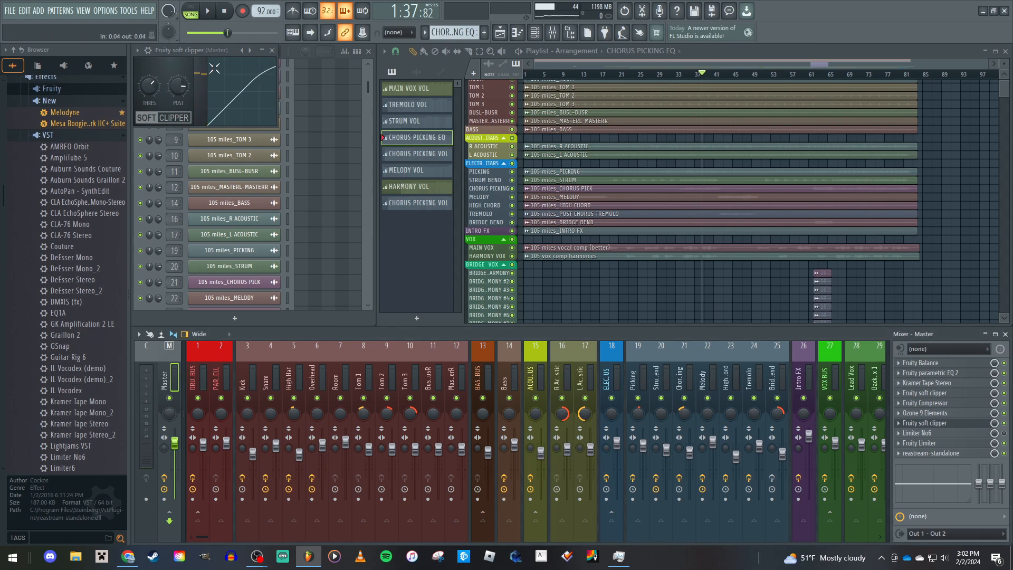
# Close the soft clipper, then inspect Limiter No6 on the Master and browse its preset list without choosing one, closing the plugin
pyautogui.click(272, 51)
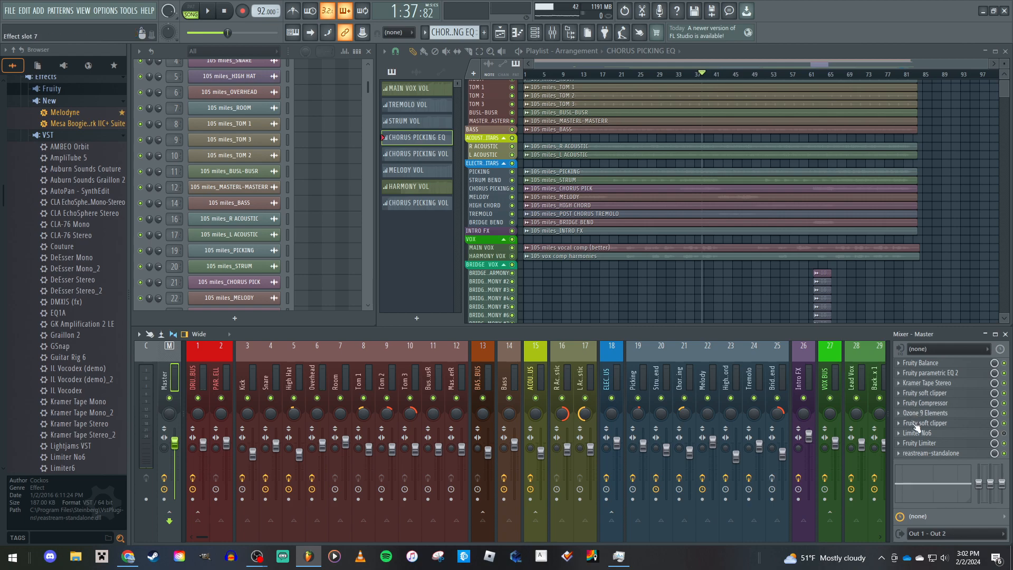
pyautogui.click(918, 433)
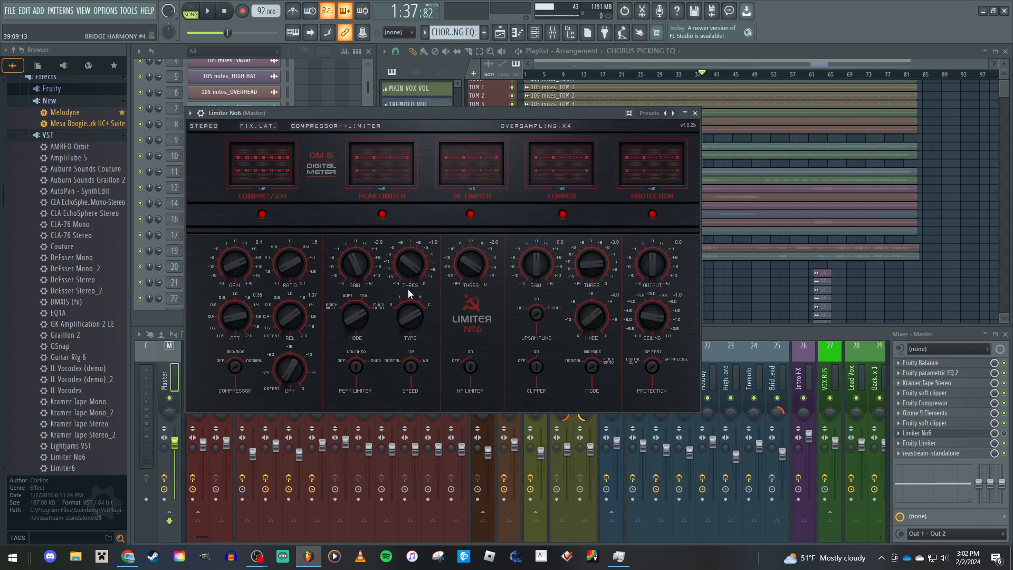
pyautogui.click(649, 113)
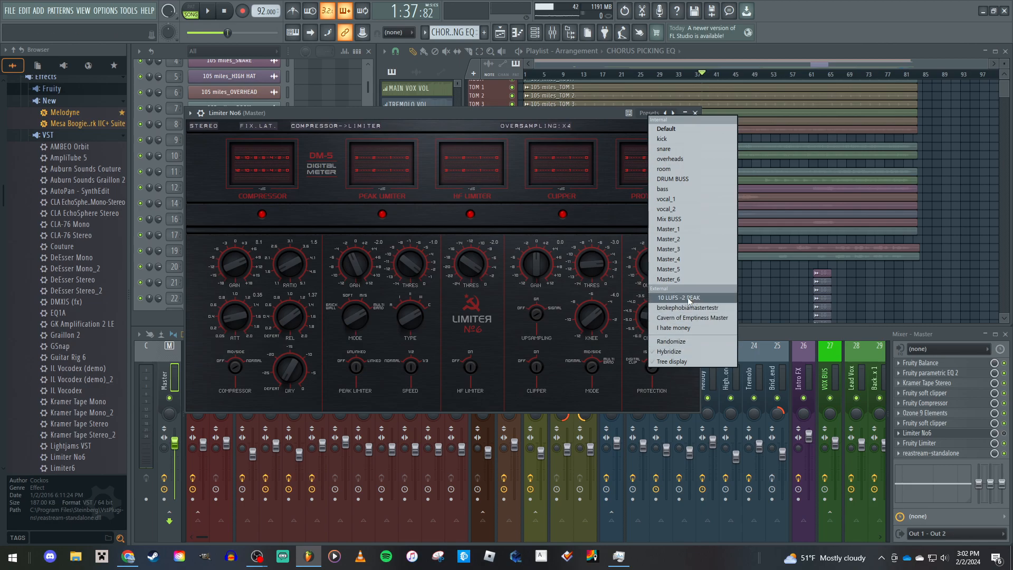
pyautogui.click(502, 114)
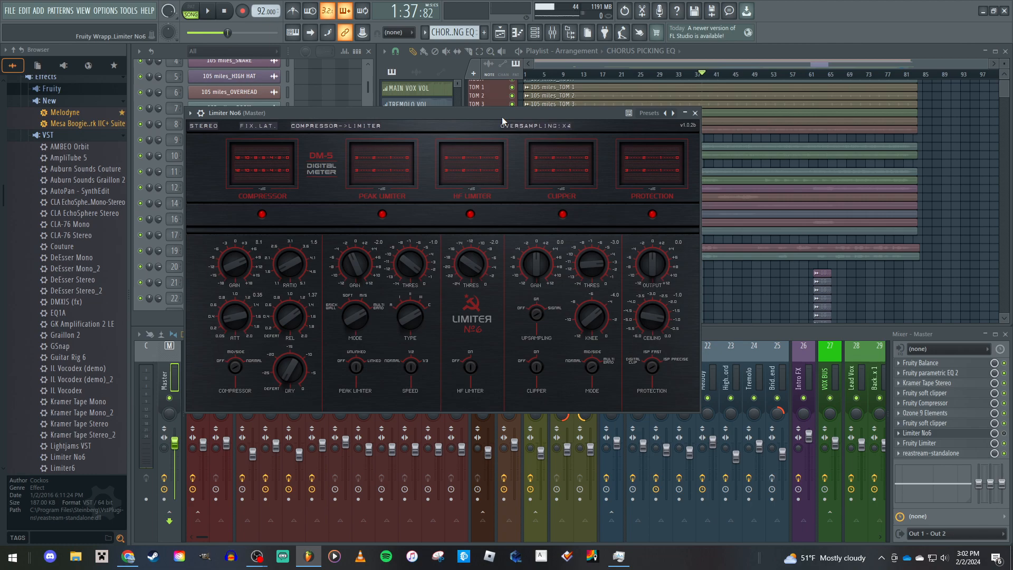
pyautogui.click(652, 113)
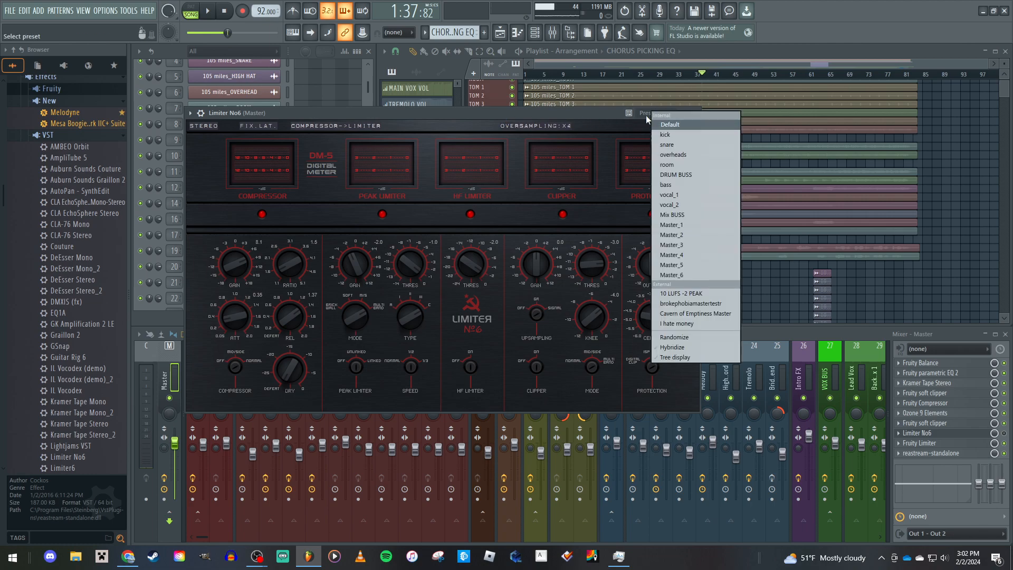
pyautogui.click(587, 116)
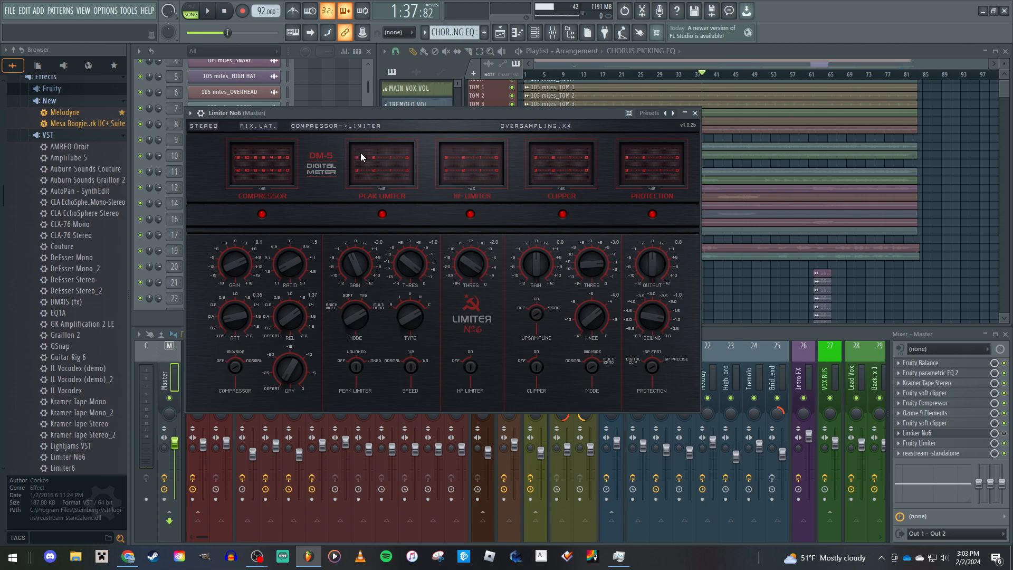
pyautogui.click(696, 113)
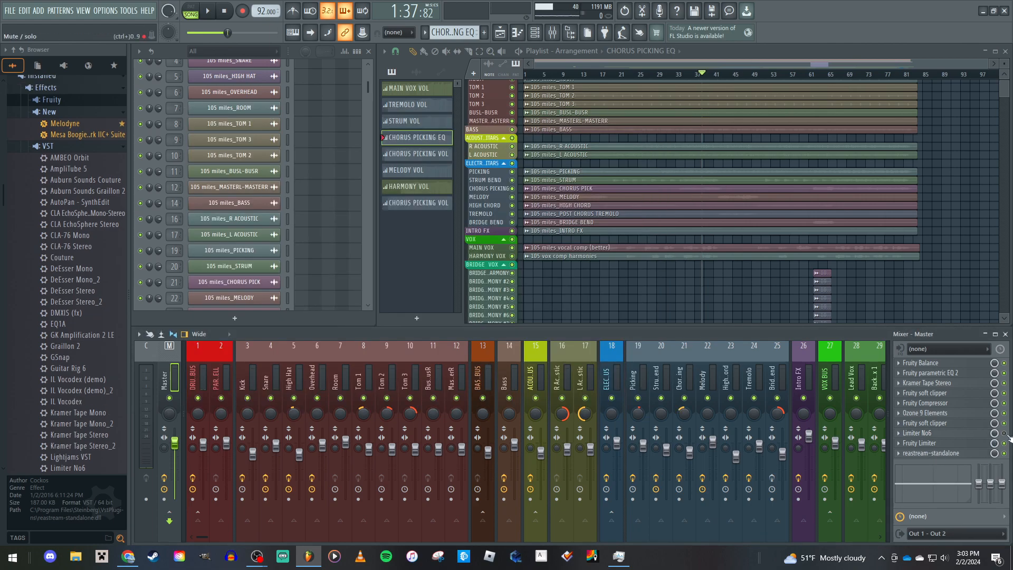
# Inspect the Fruity Limiter and reastream-standalone settings on the Master, closing each plugin
pyautogui.click(941, 445)
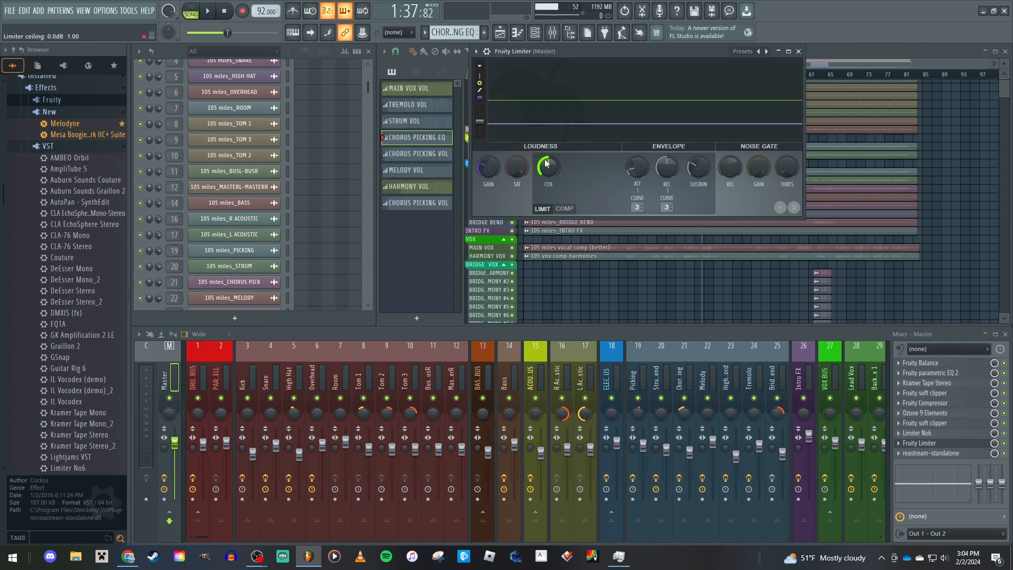
pyautogui.click(798, 51)
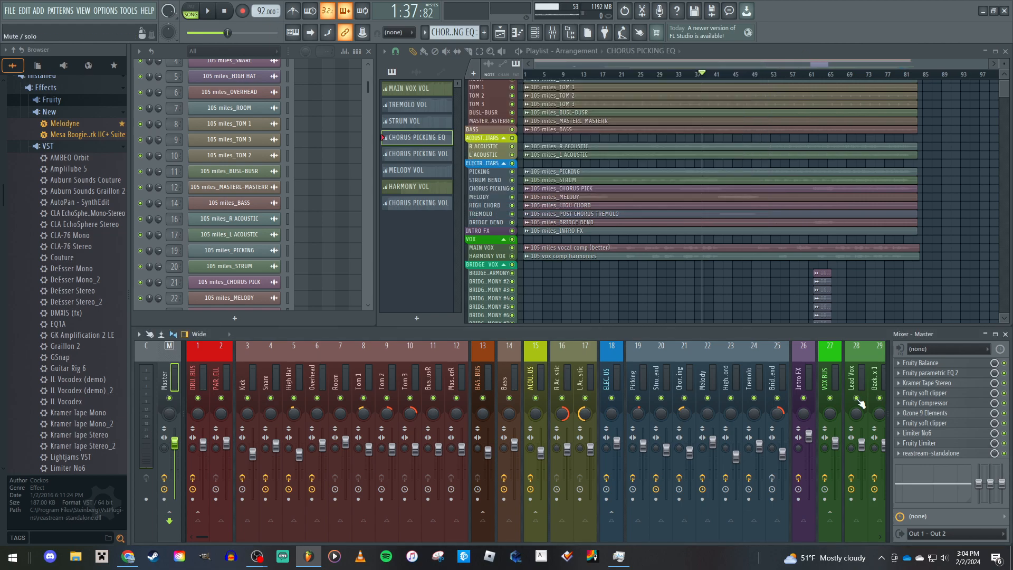
pyautogui.click(913, 453)
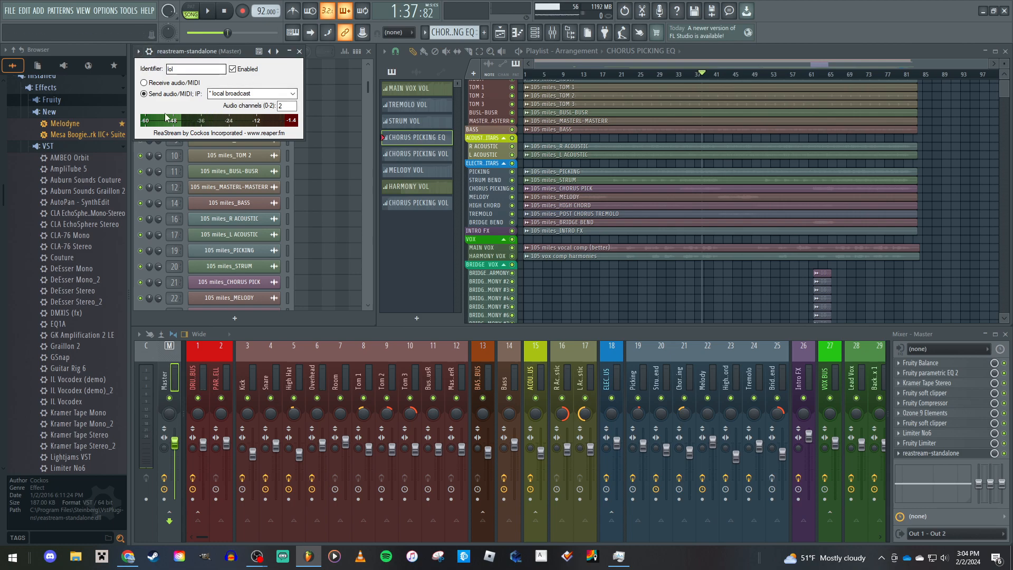
pyautogui.moveTo(186, 54); pyautogui.dragTo(237, 99)
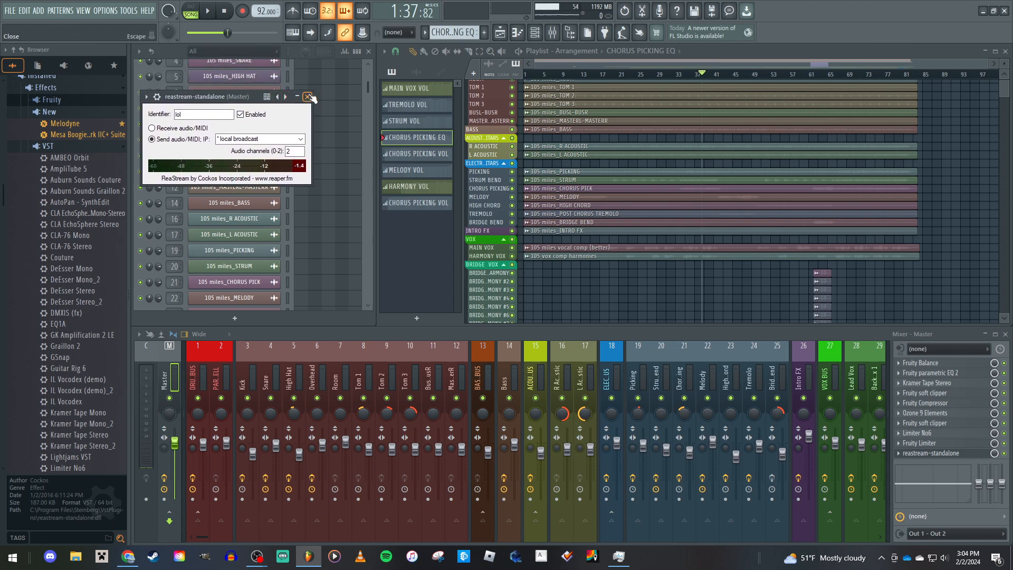
pyautogui.click(309, 97)
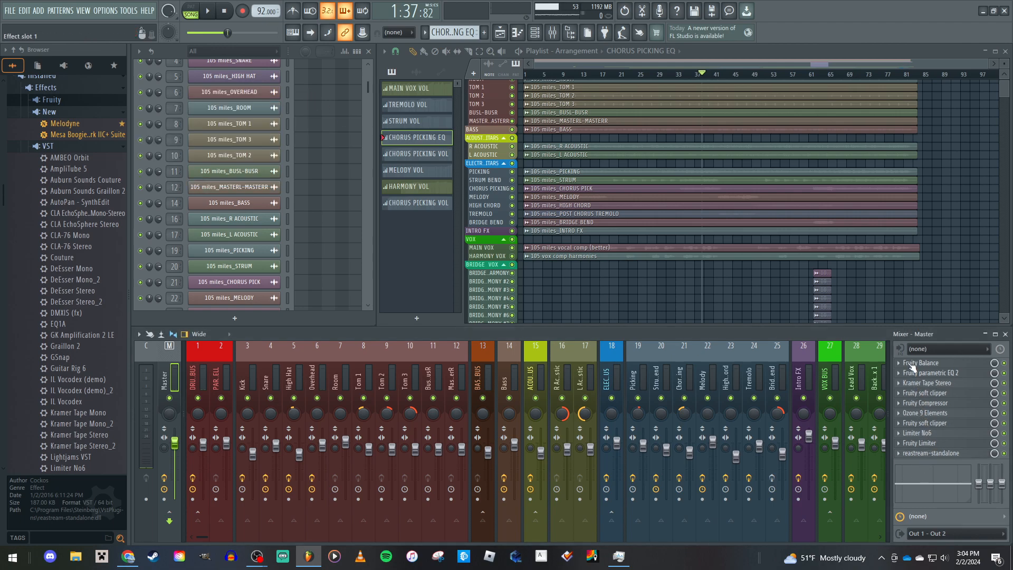
# Bypass the Master effects from Fruity Balance through Limiter No6 and audition the song with only the last two effects active
pyautogui.click(164, 478)
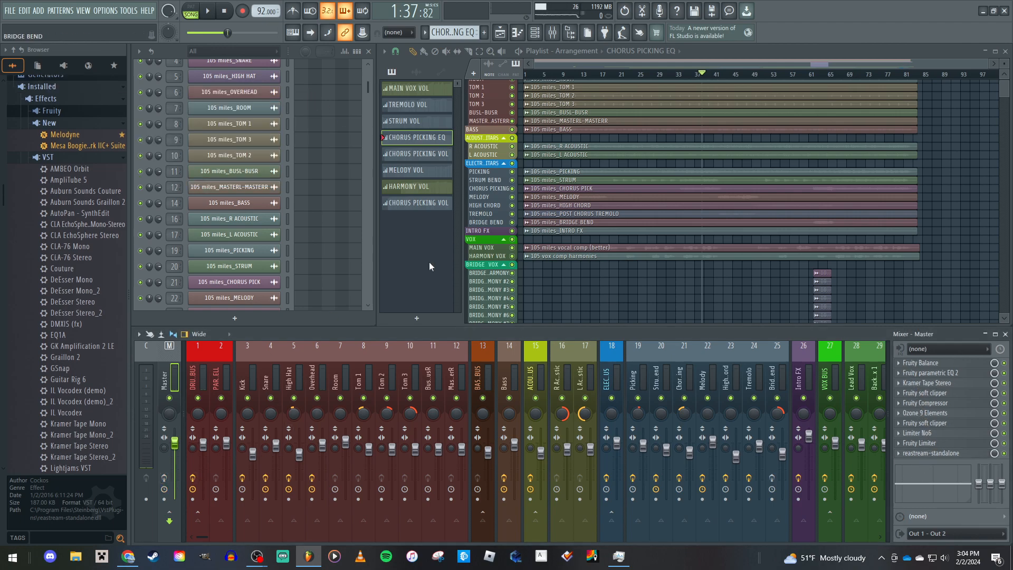
pyautogui.click(166, 478)
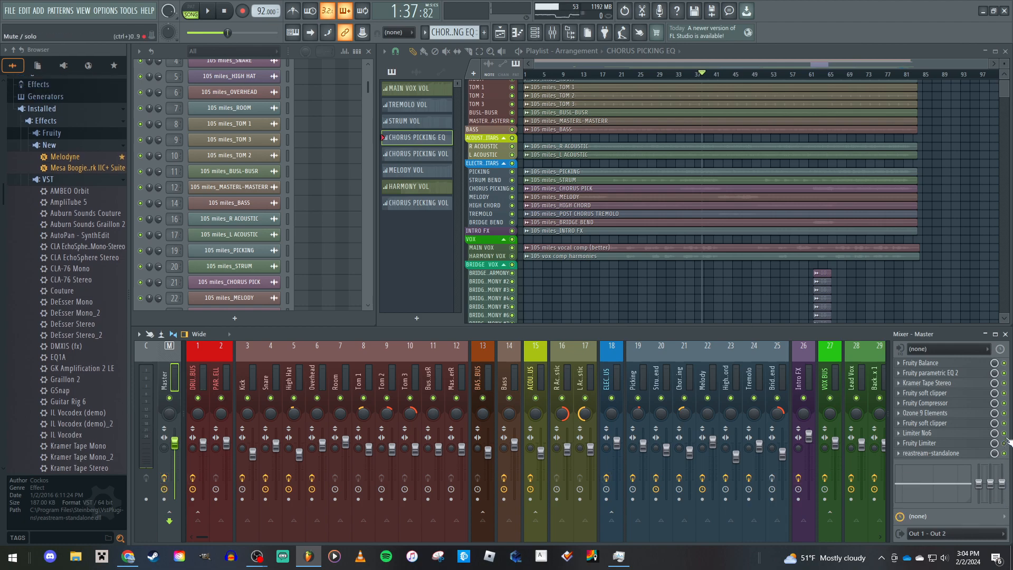
pyautogui.moveTo(1006, 403); pyautogui.dragTo(1011, 368)
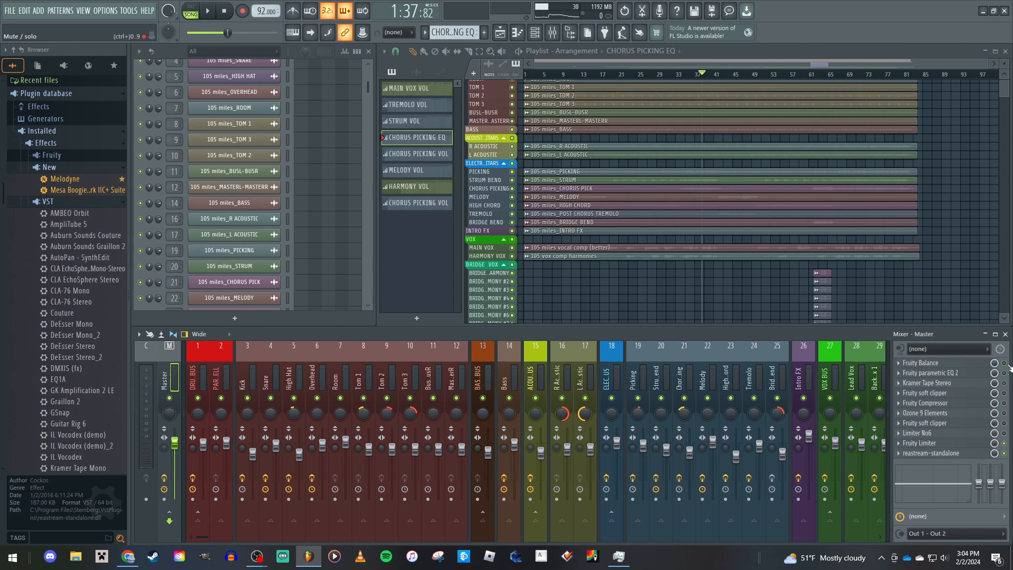
pyautogui.press('space')
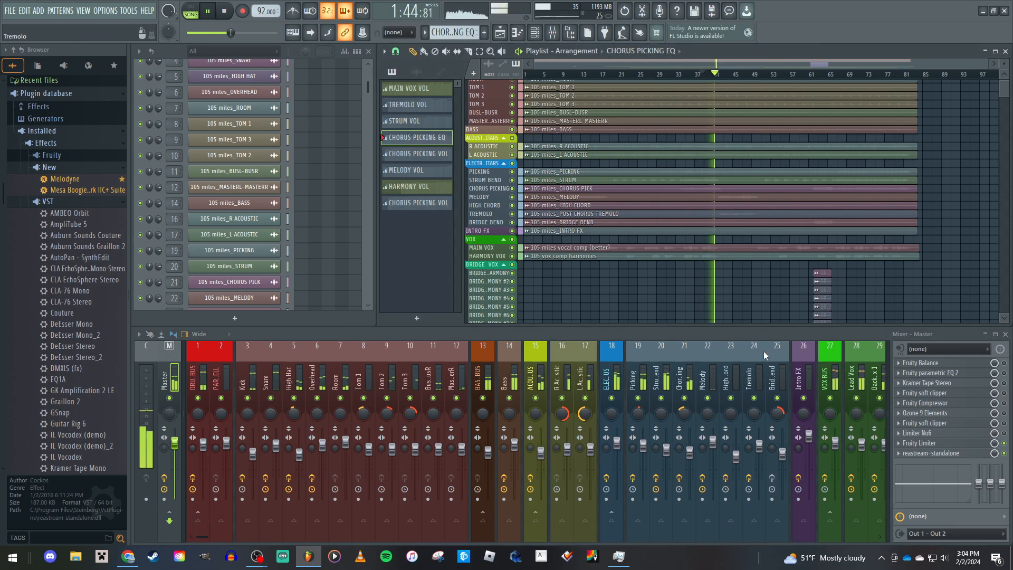
pyautogui.press('space')
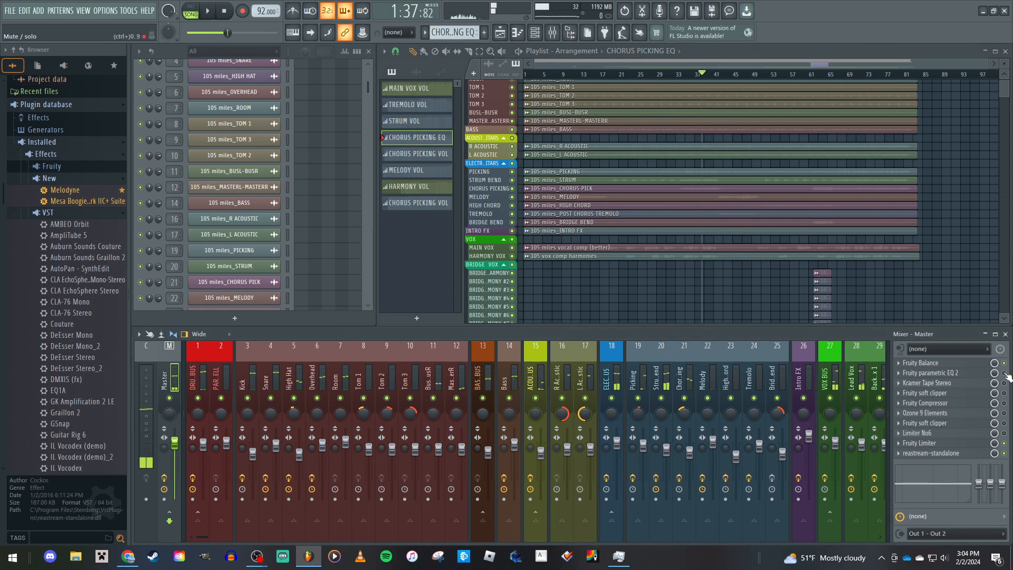
# Re-enable the Master effects through Limiter No6 to audition the song with the full mastering chain, and save the project
pyautogui.moveTo(1005, 373); pyautogui.dragTo(1007, 434)
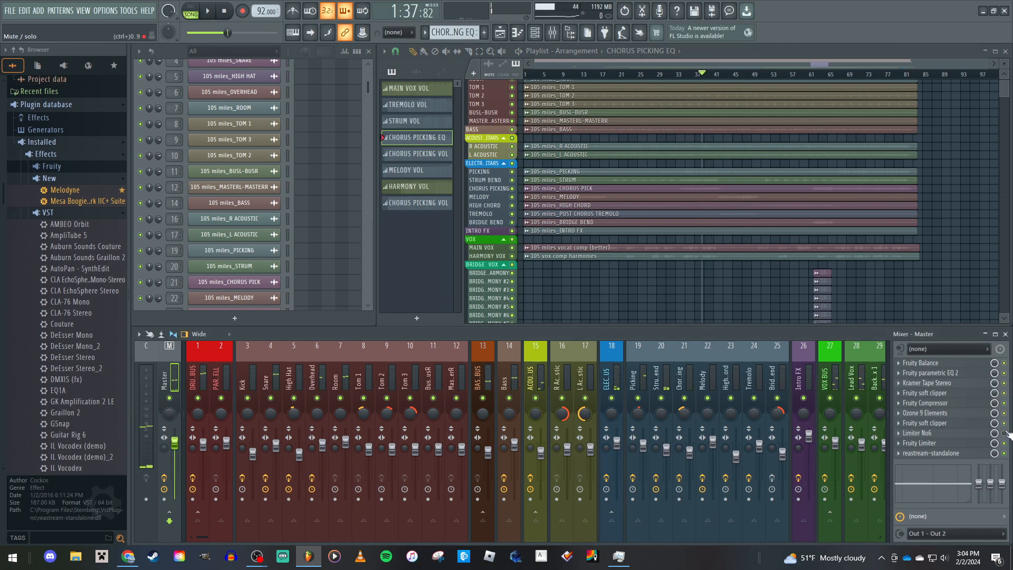
pyautogui.press('space')
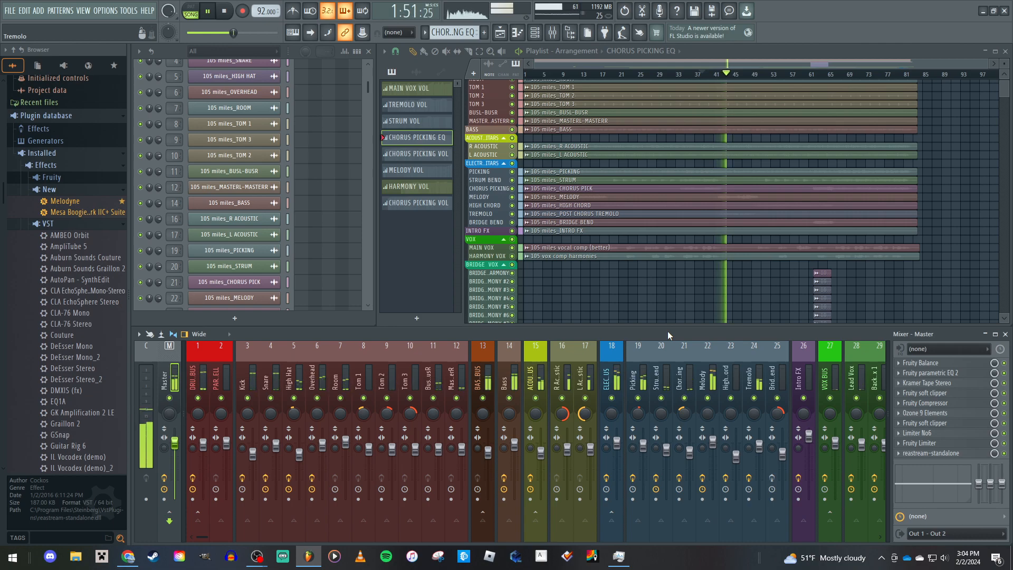
pyautogui.press('space')
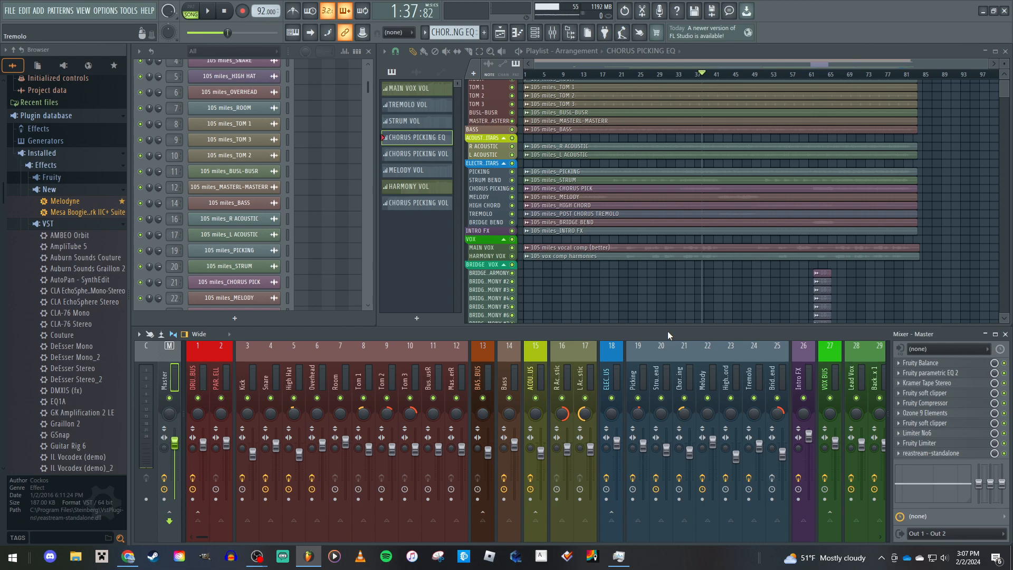
pyautogui.hotkey('ctrl', 's')
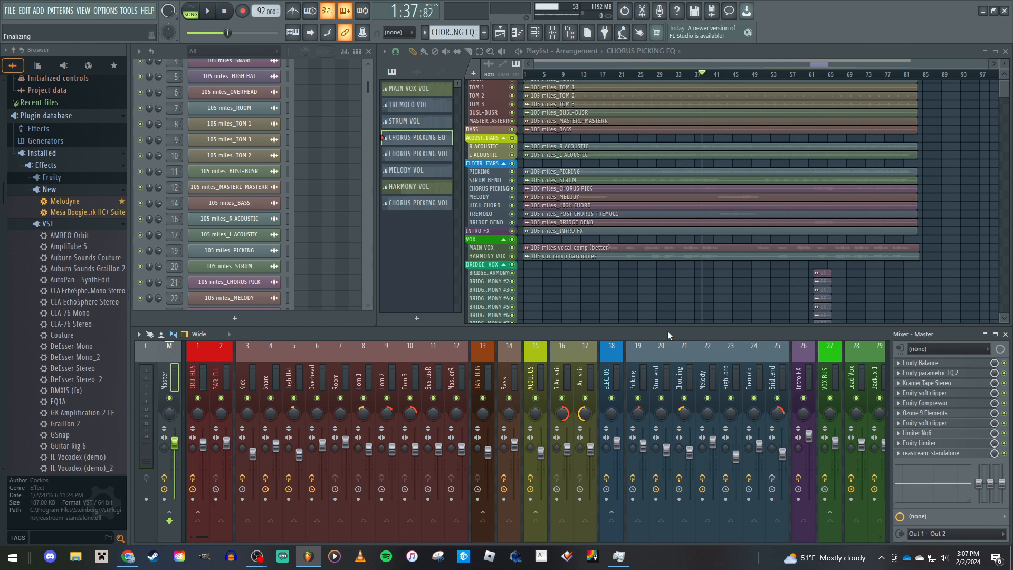